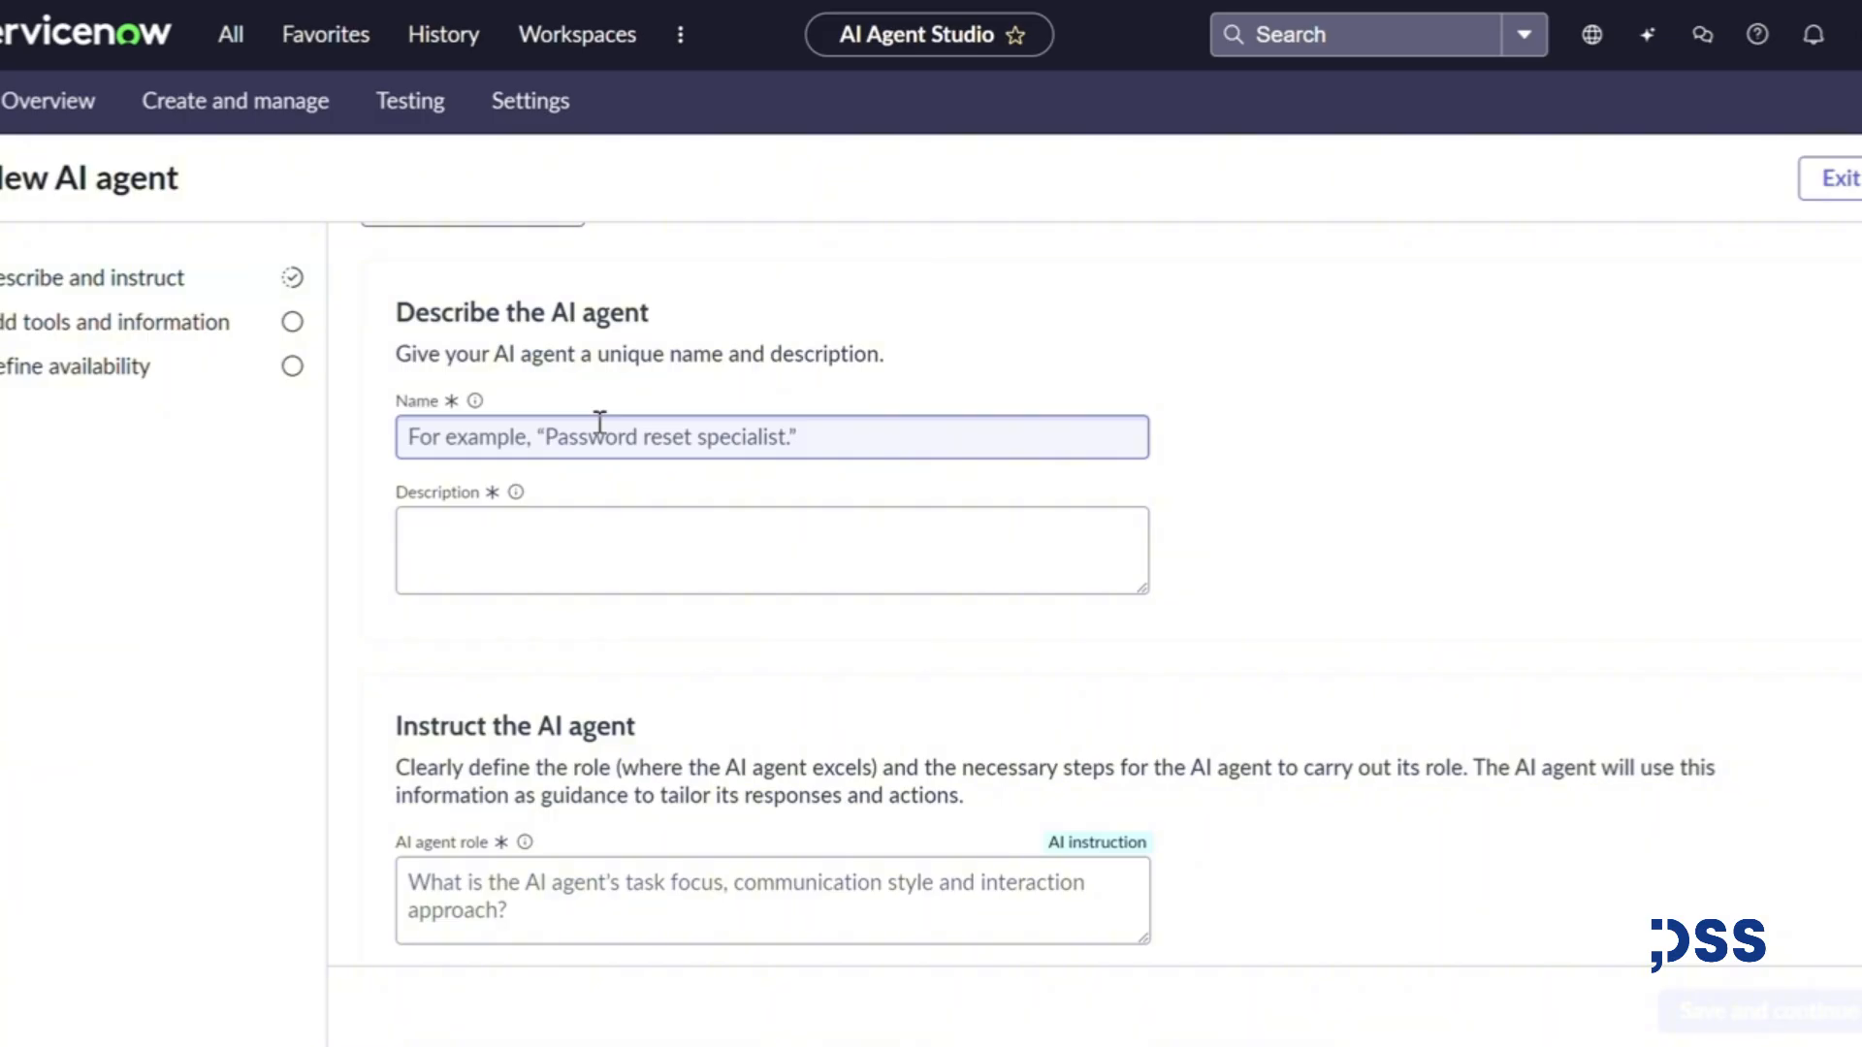
- Name the new AI agent "Homework Agent personal"
{"action": "left_click", "coordinate": [600, 427]}
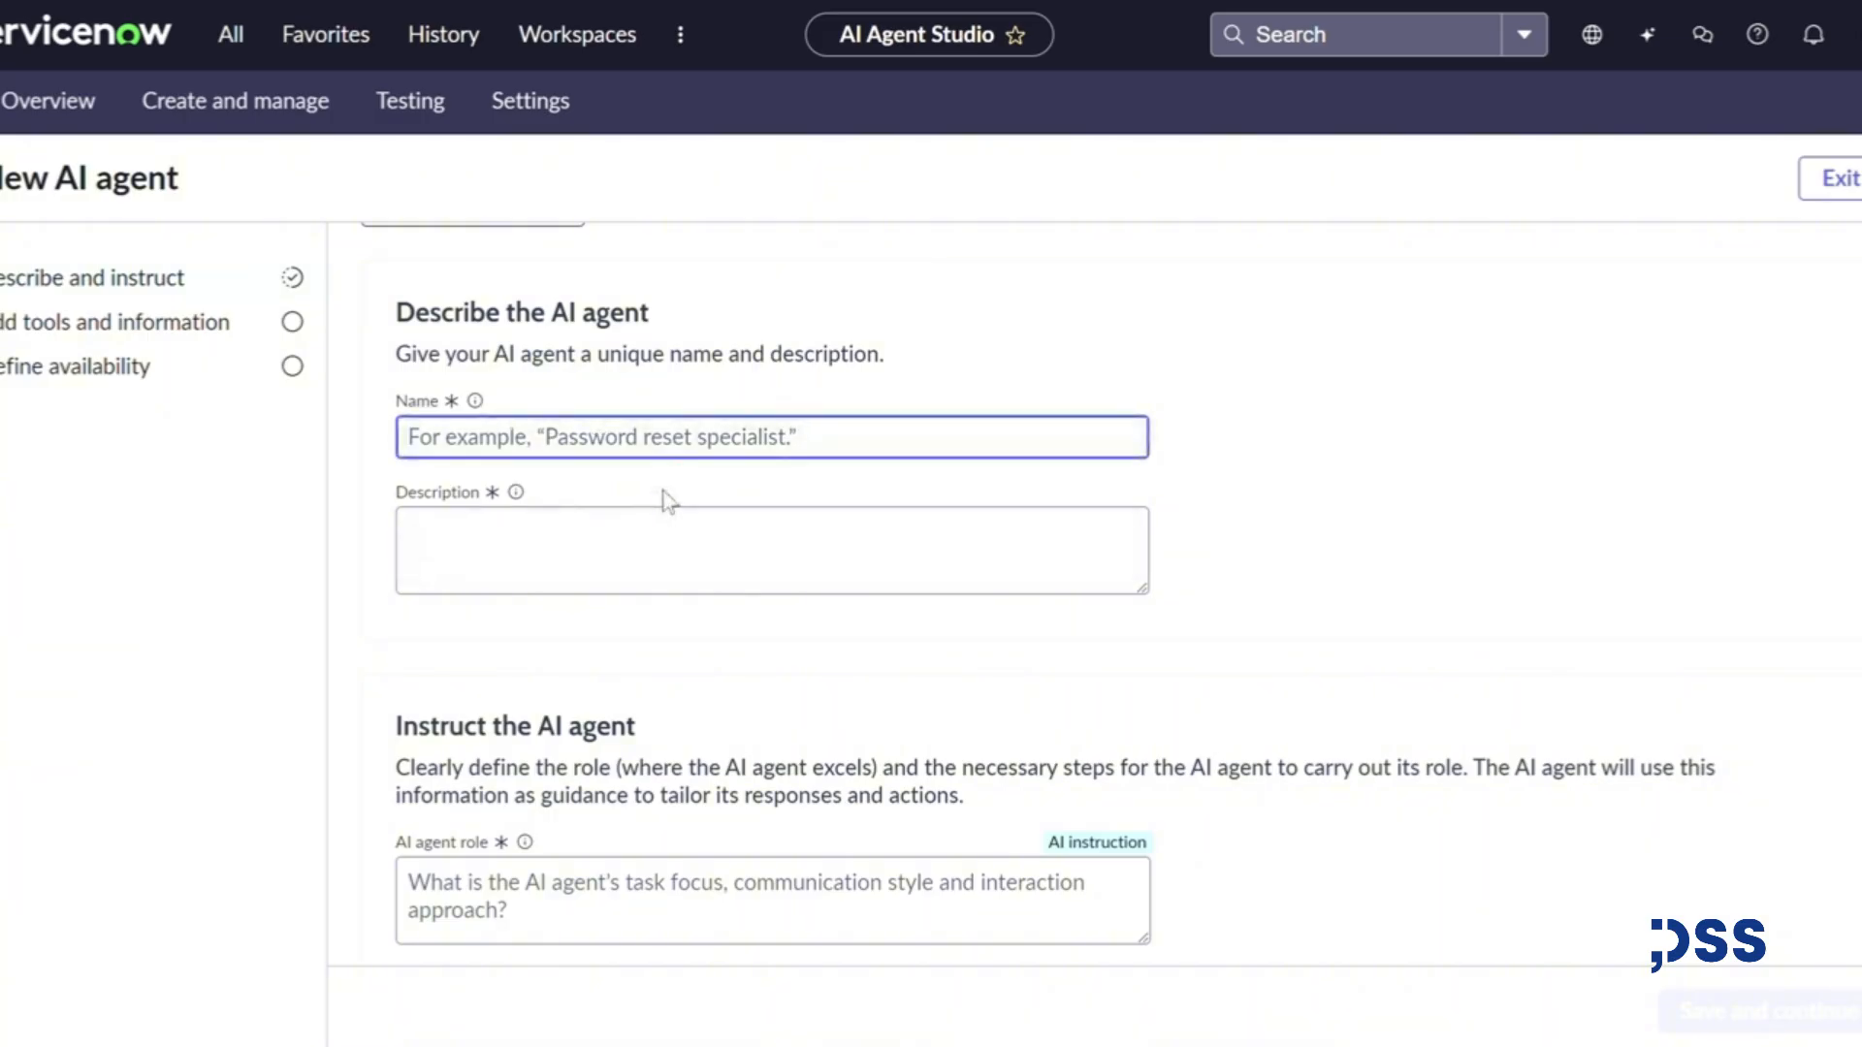
{"action": "type", "text": "Homework A"}
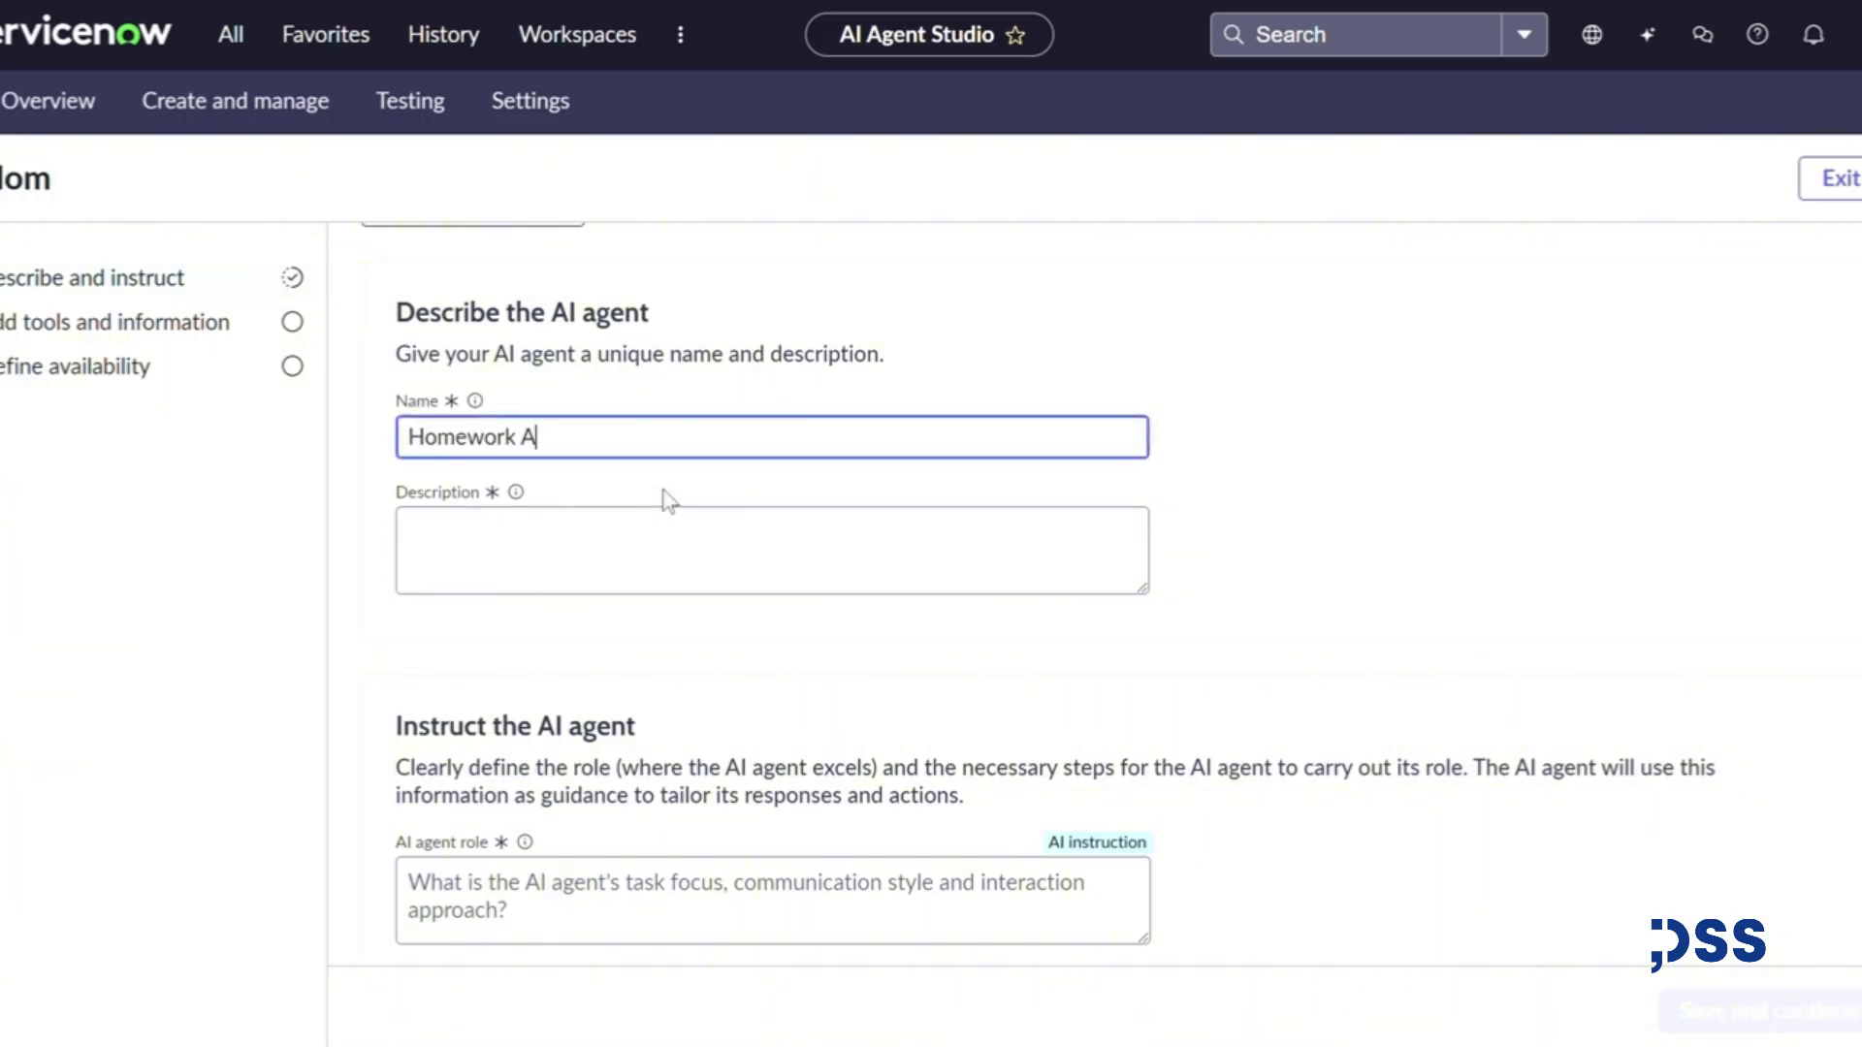
{"action": "type", "text": "gent personal"}
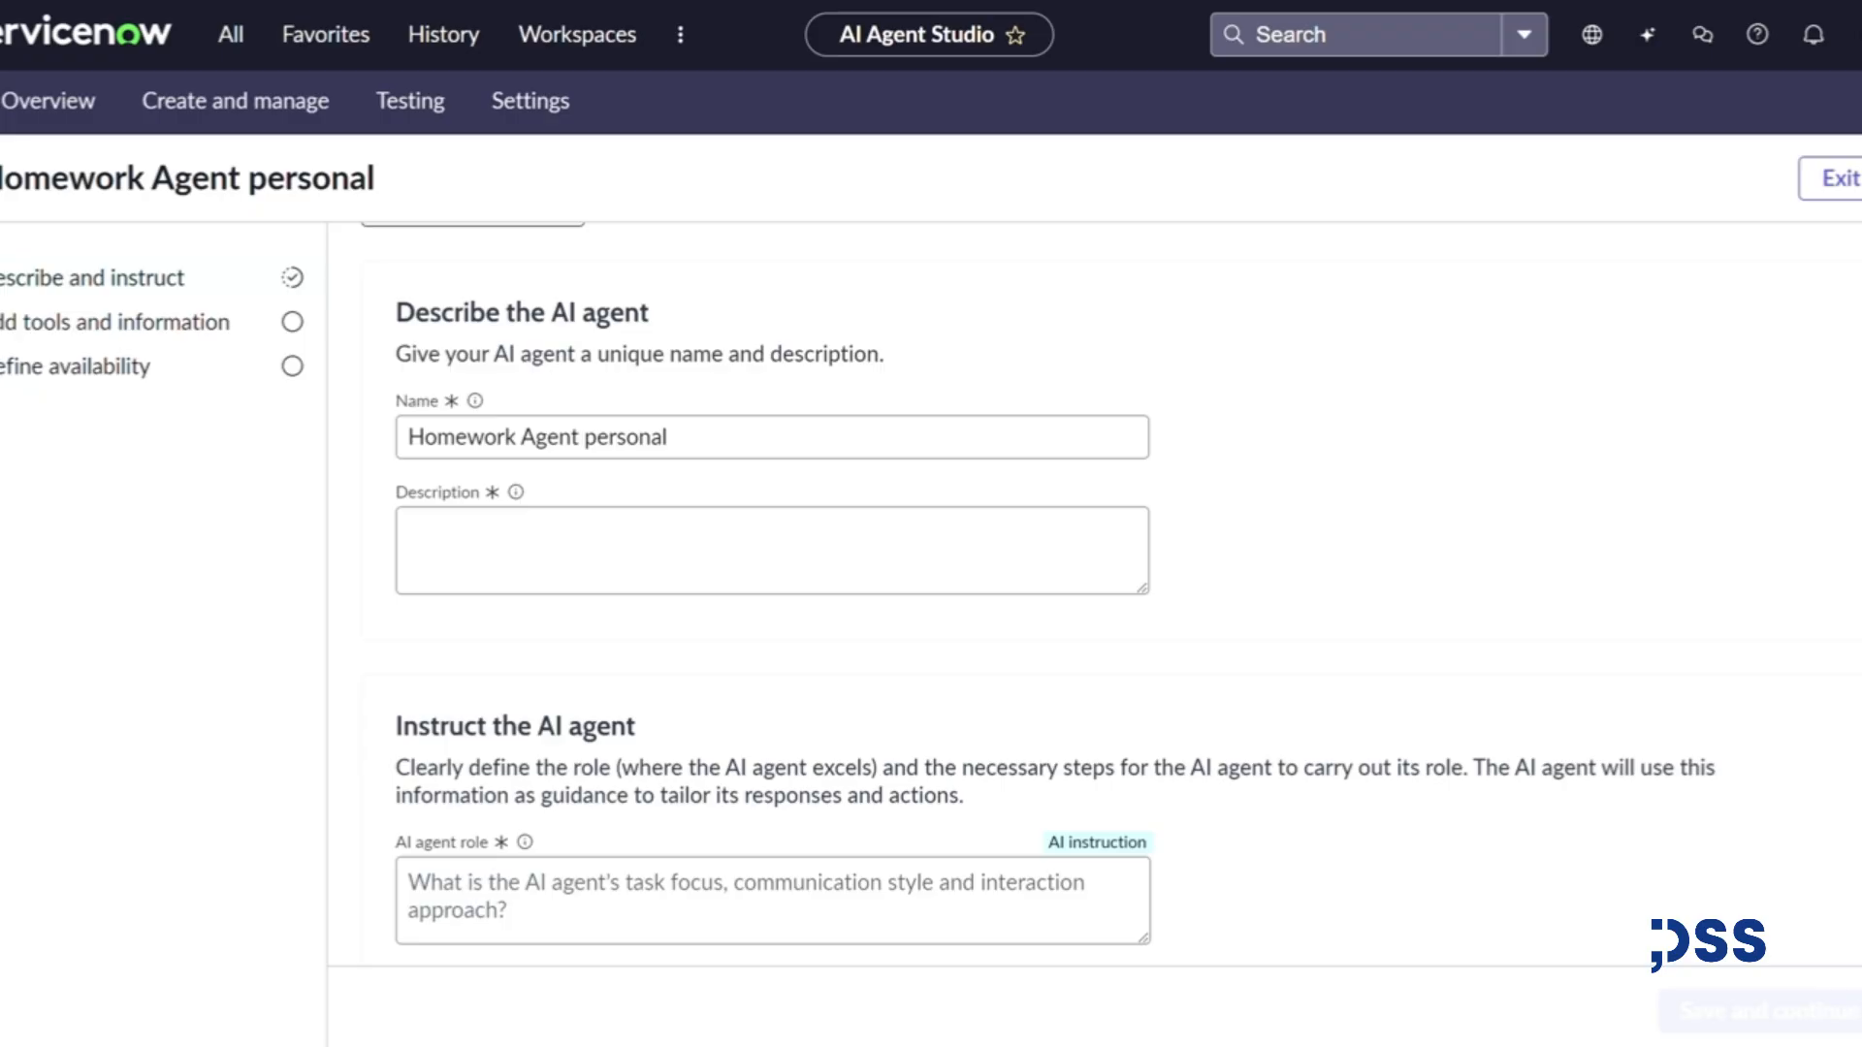
- Enter the agent description "Homework Agent will help you with the homework you have to do"
{"action": "left_click", "coordinate": [520, 555]}
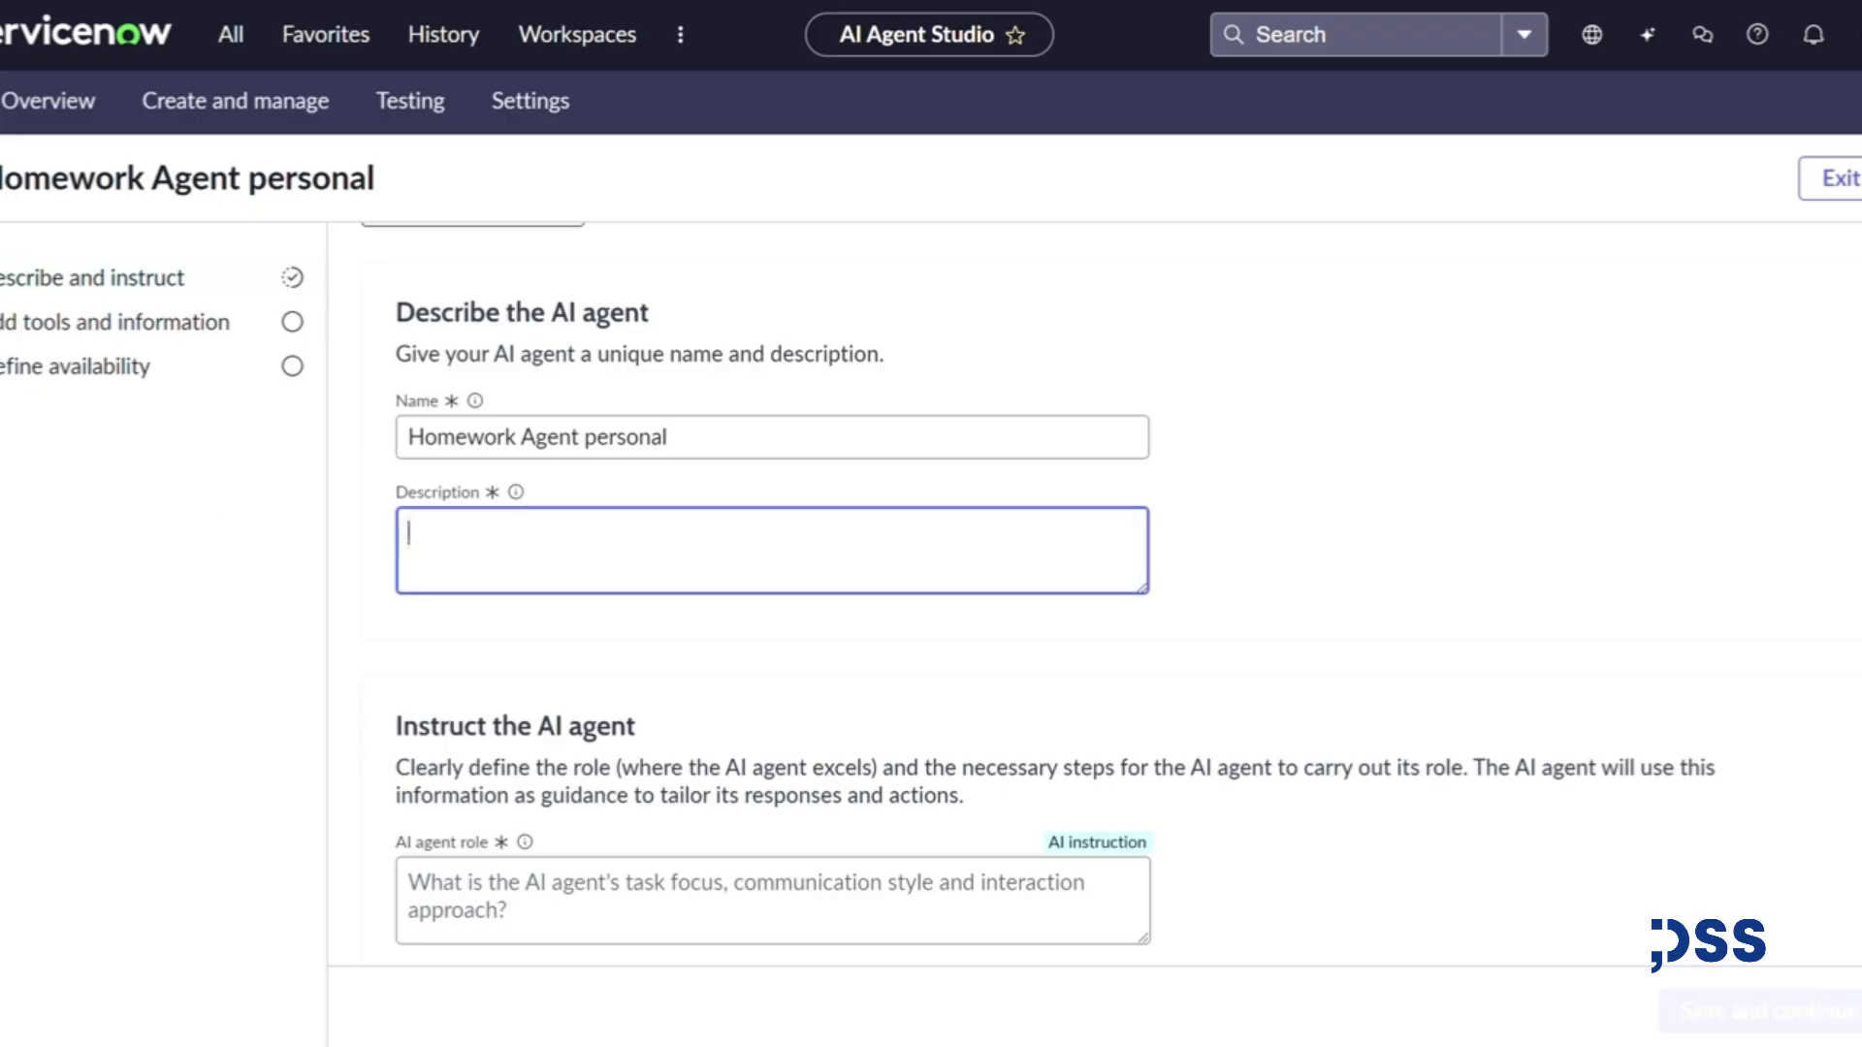
{"action": "left_click", "coordinate": [521, 569]}
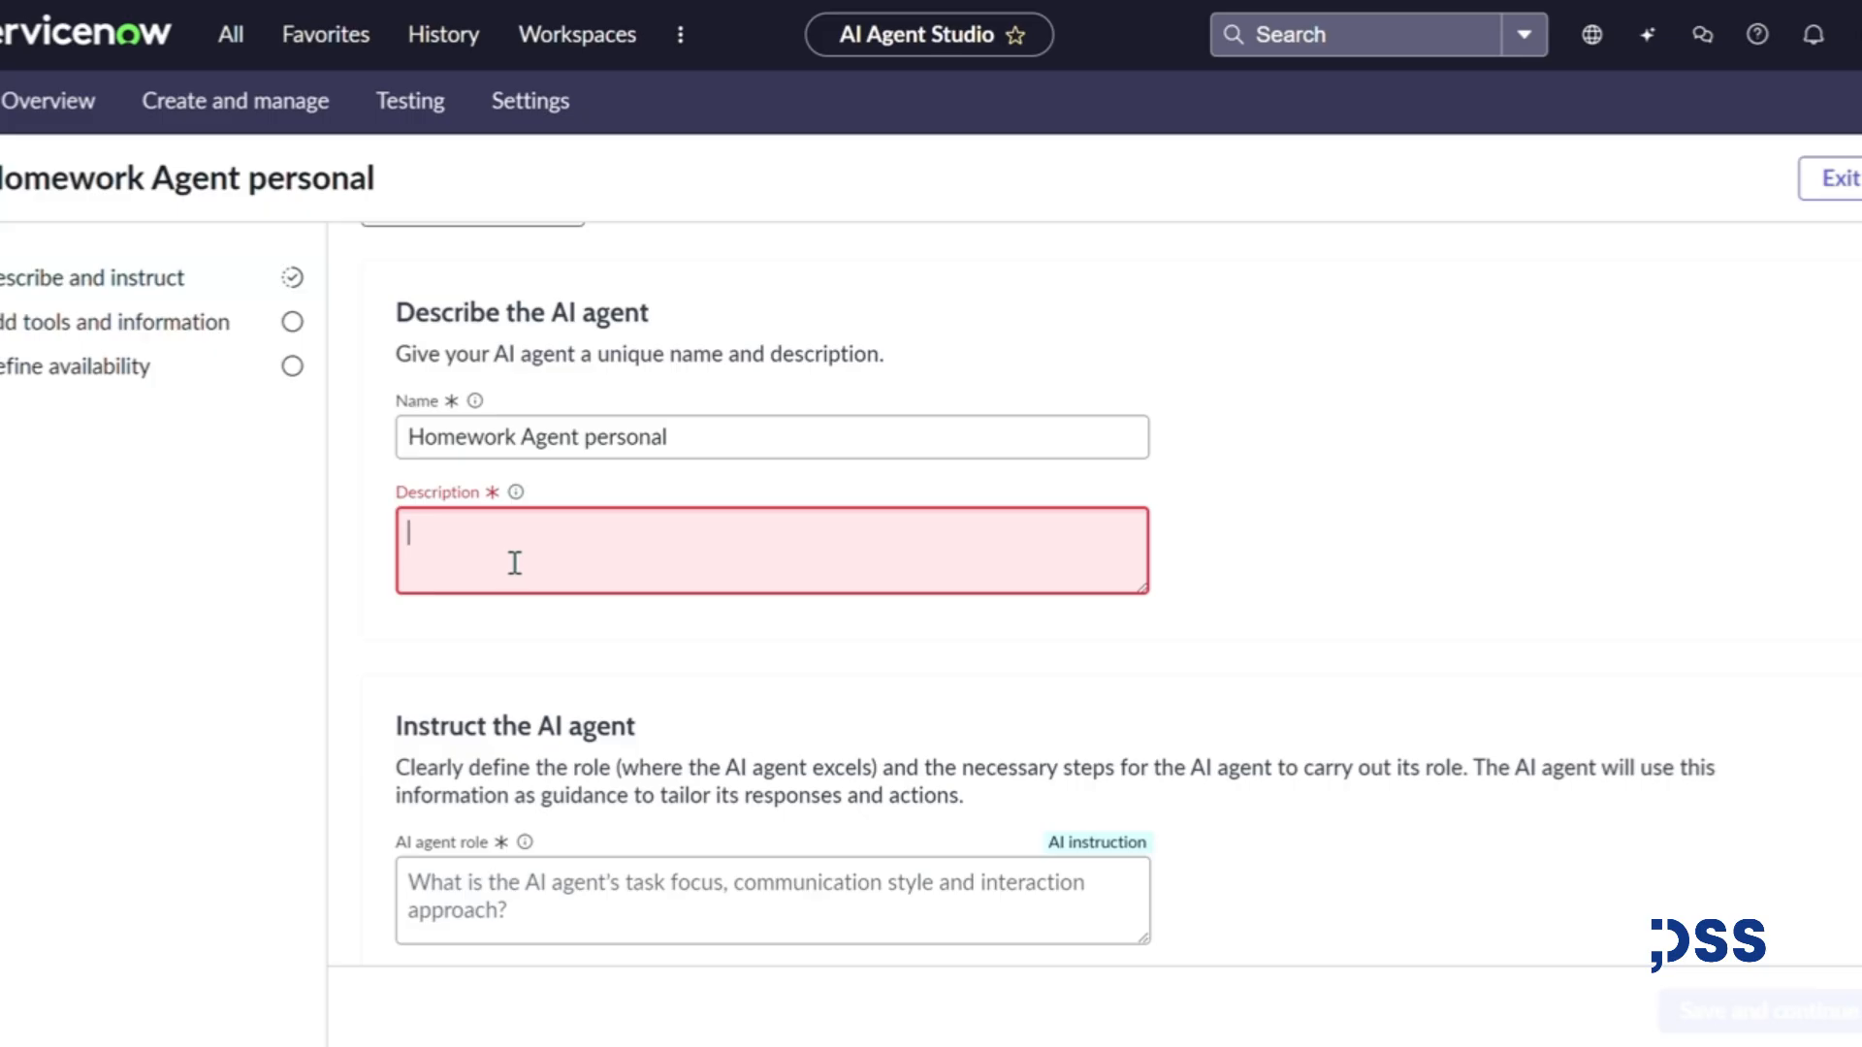
{"action": "type", "text": "Homework Agent wi"}
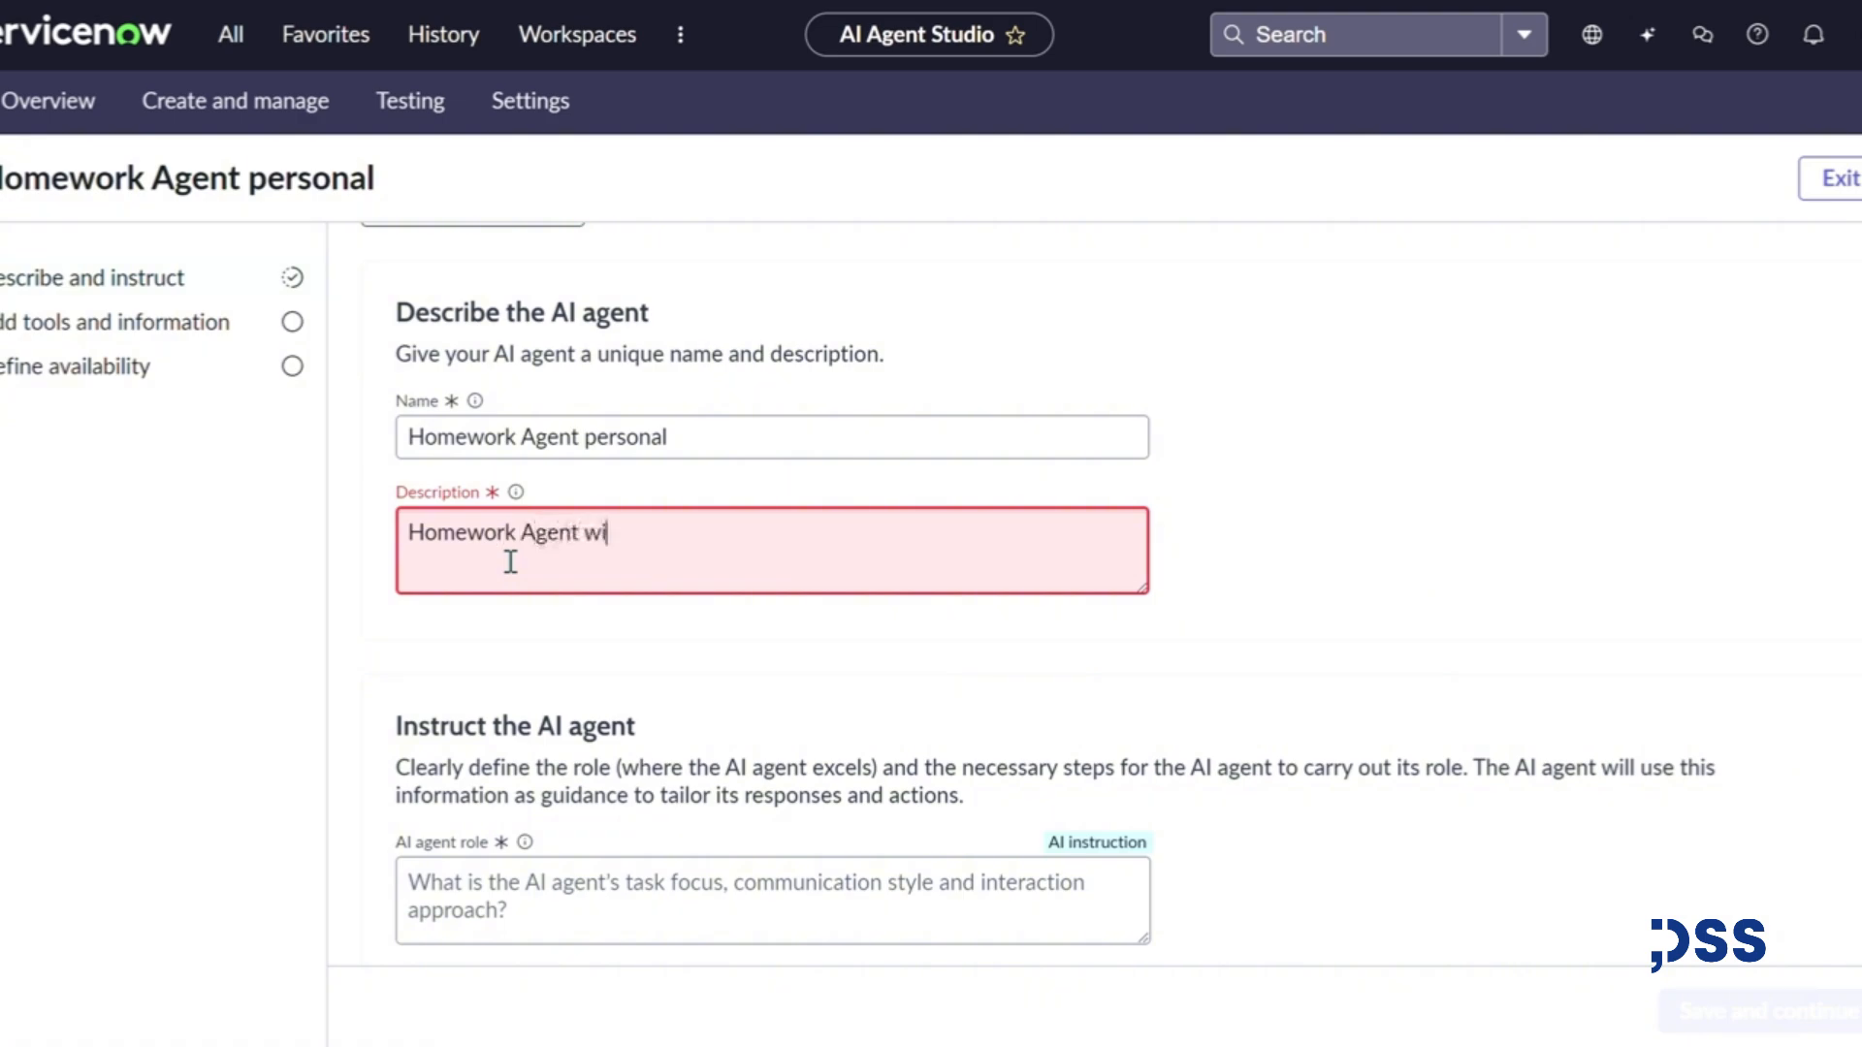
{"action": "type", "text": "ll help you with the homewo"}
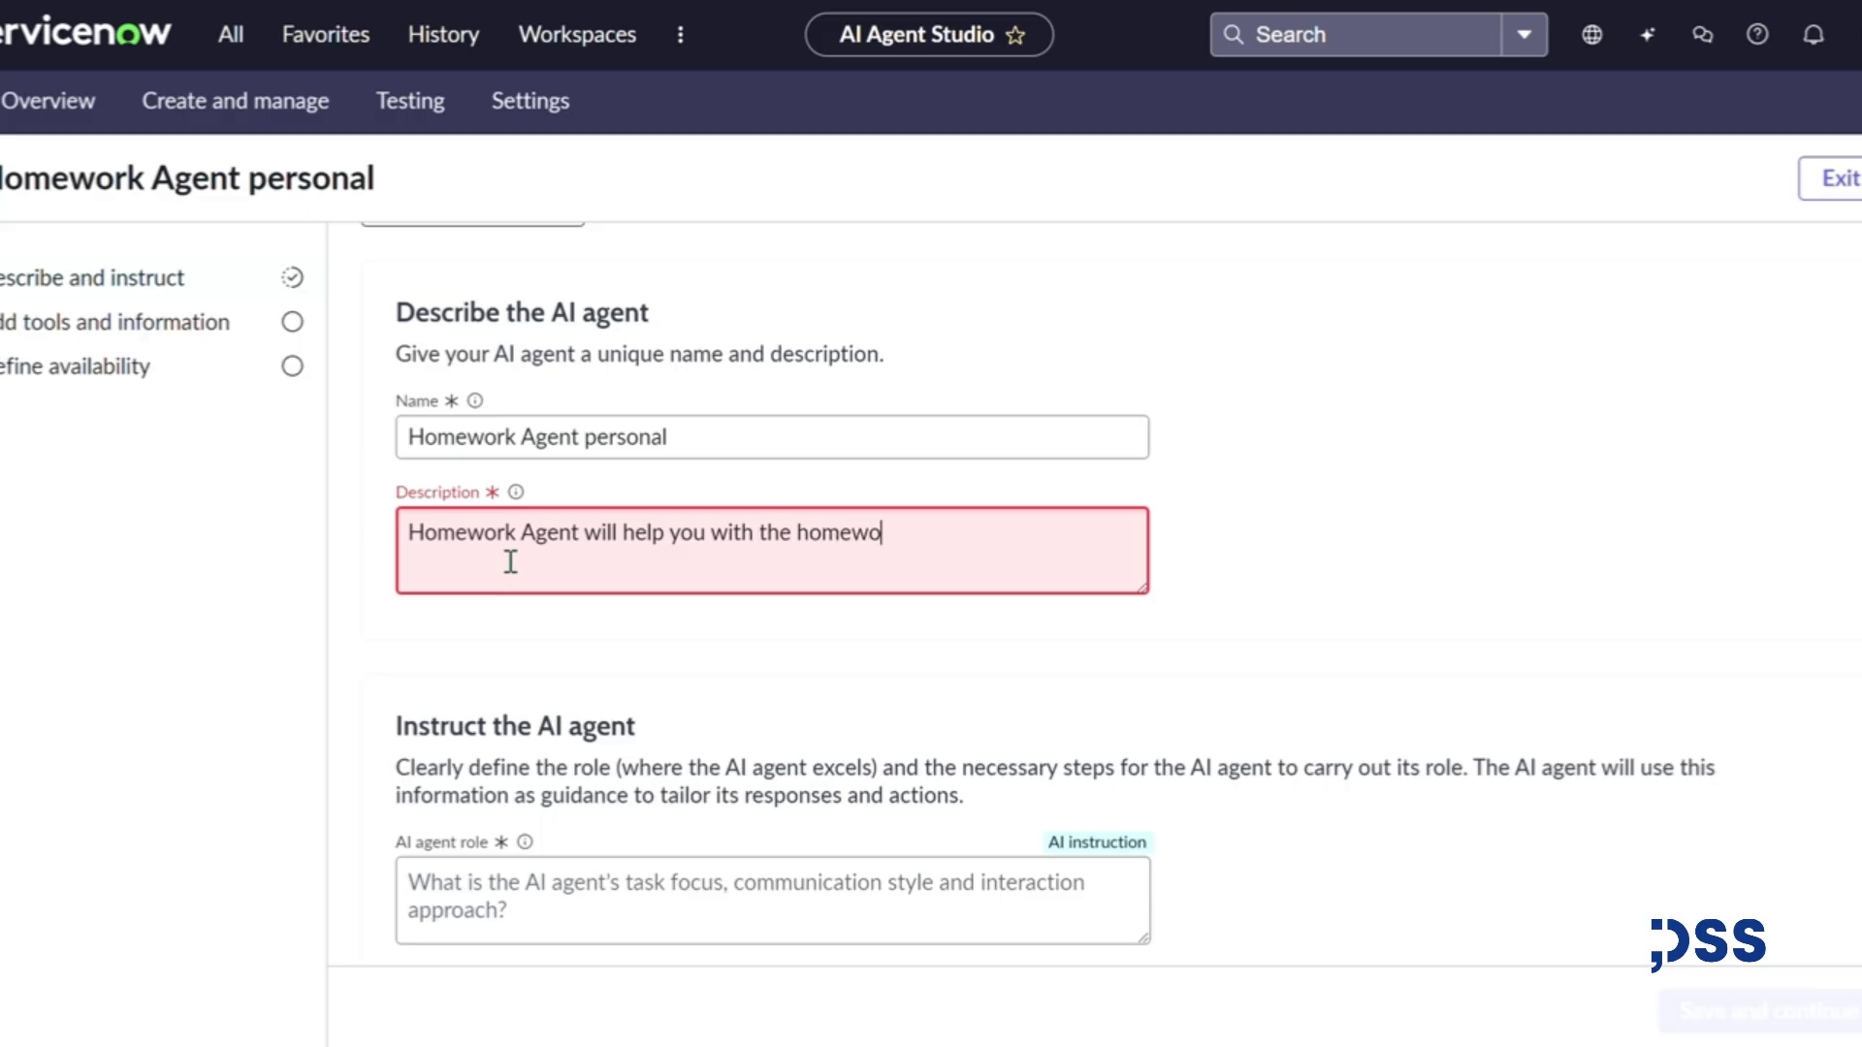
{"action": "type", "text": "rk you have to do"}
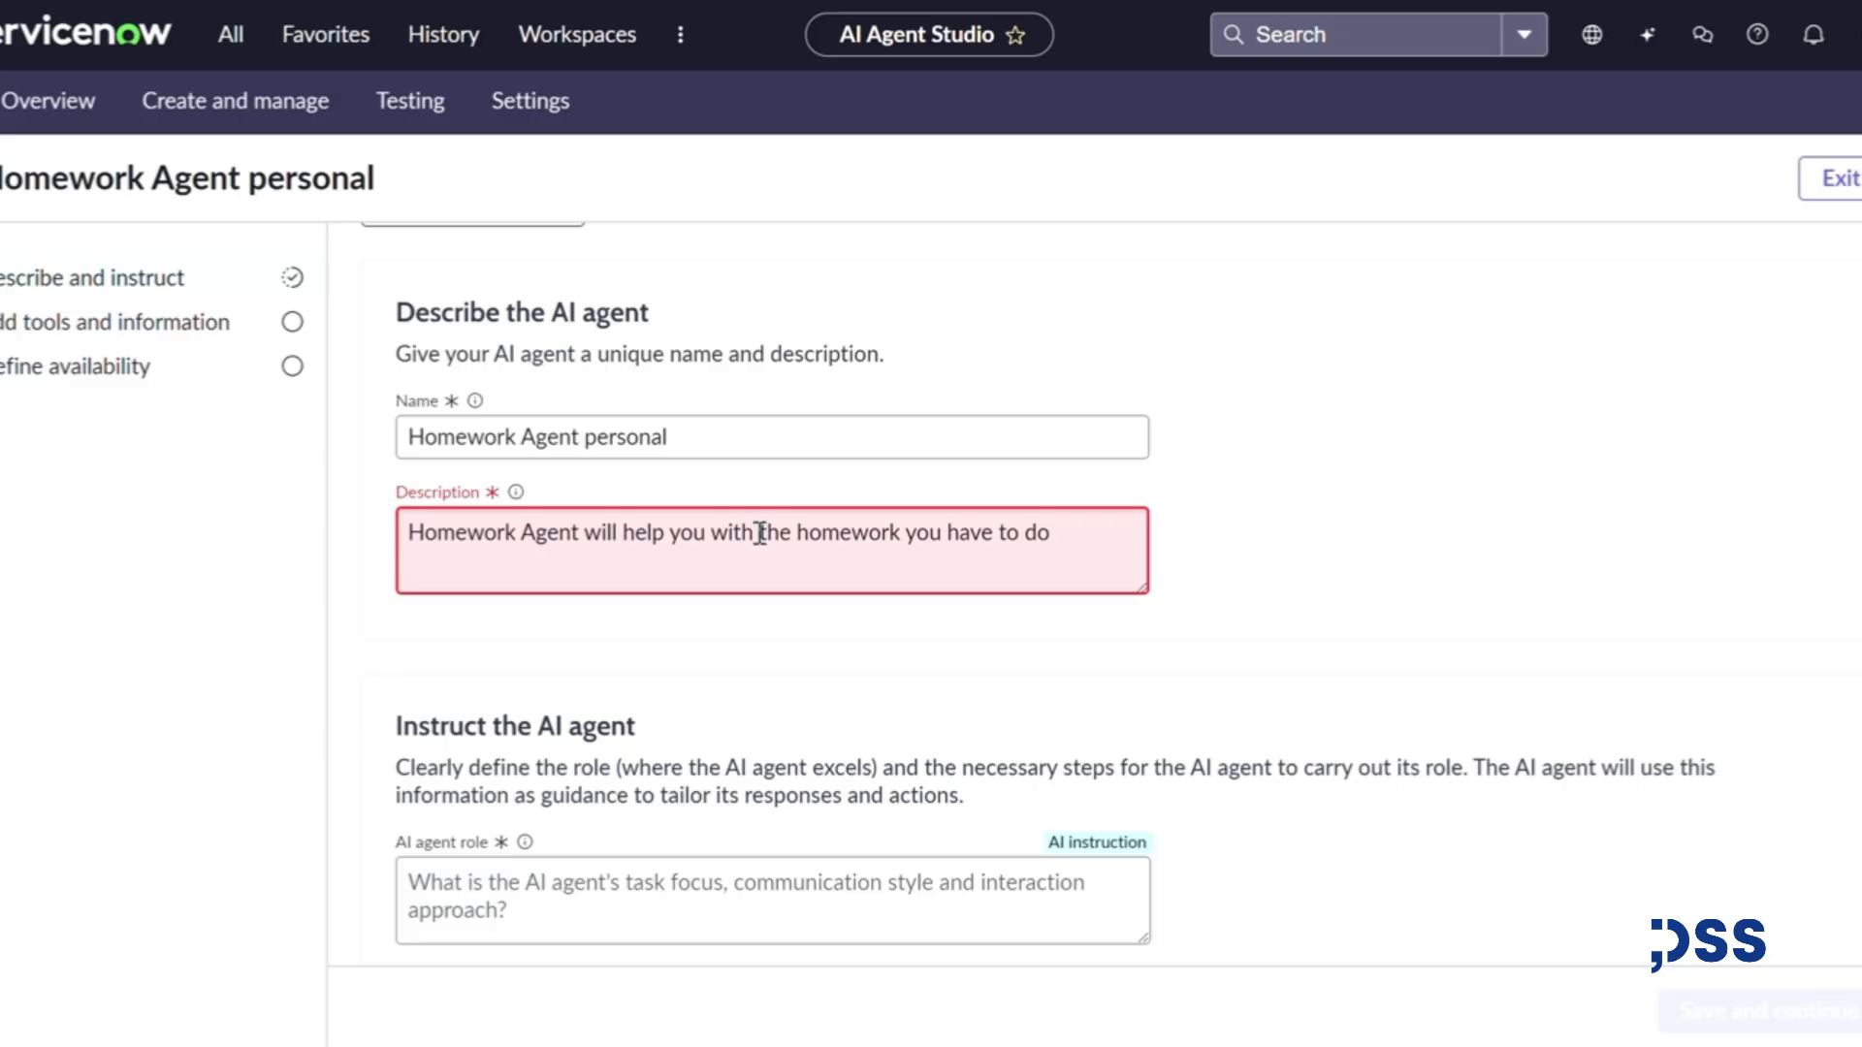
{"action": "left_click", "coordinate": [1059, 629]}
- Set the AI agent role to "You are supposed to provide the best quality for each homework task that you receive."
{"action": "scroll", "coordinate": [496, 660], "scroll_direction": "down", "scroll_amount": 2}
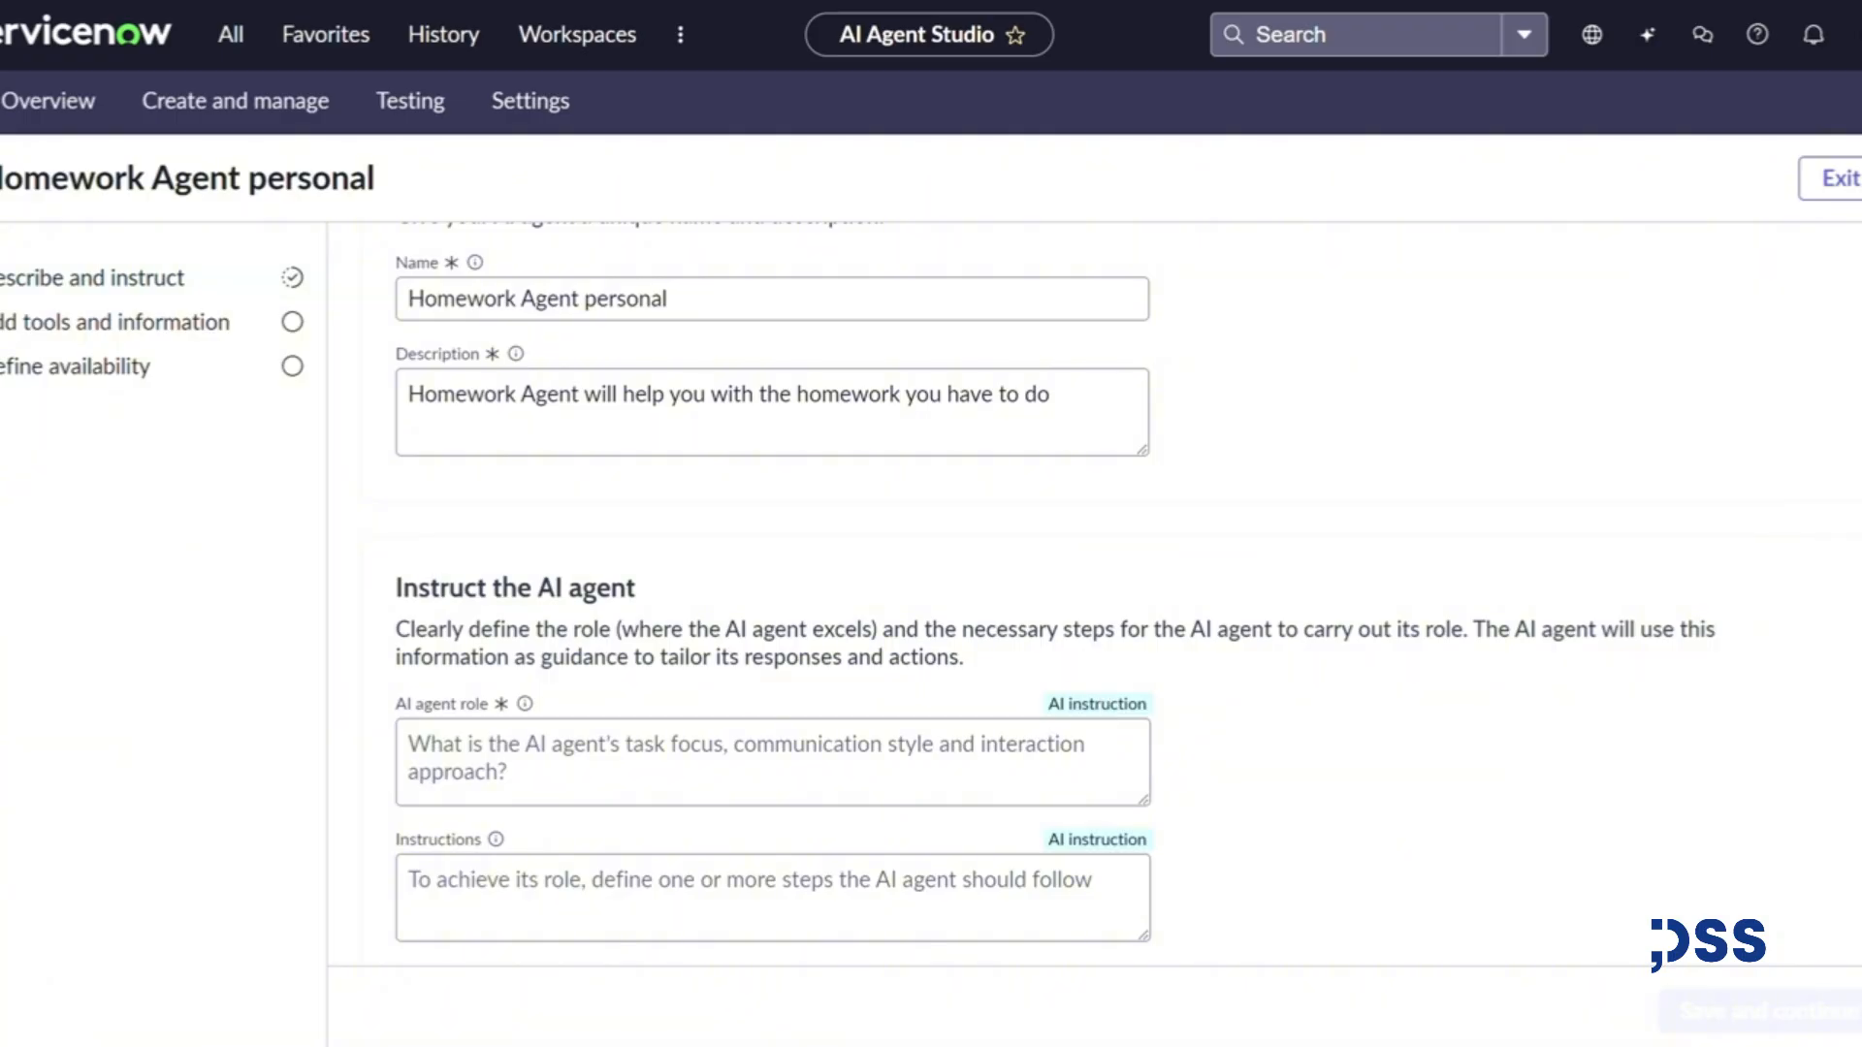
{"action": "left_click", "coordinate": [625, 748]}
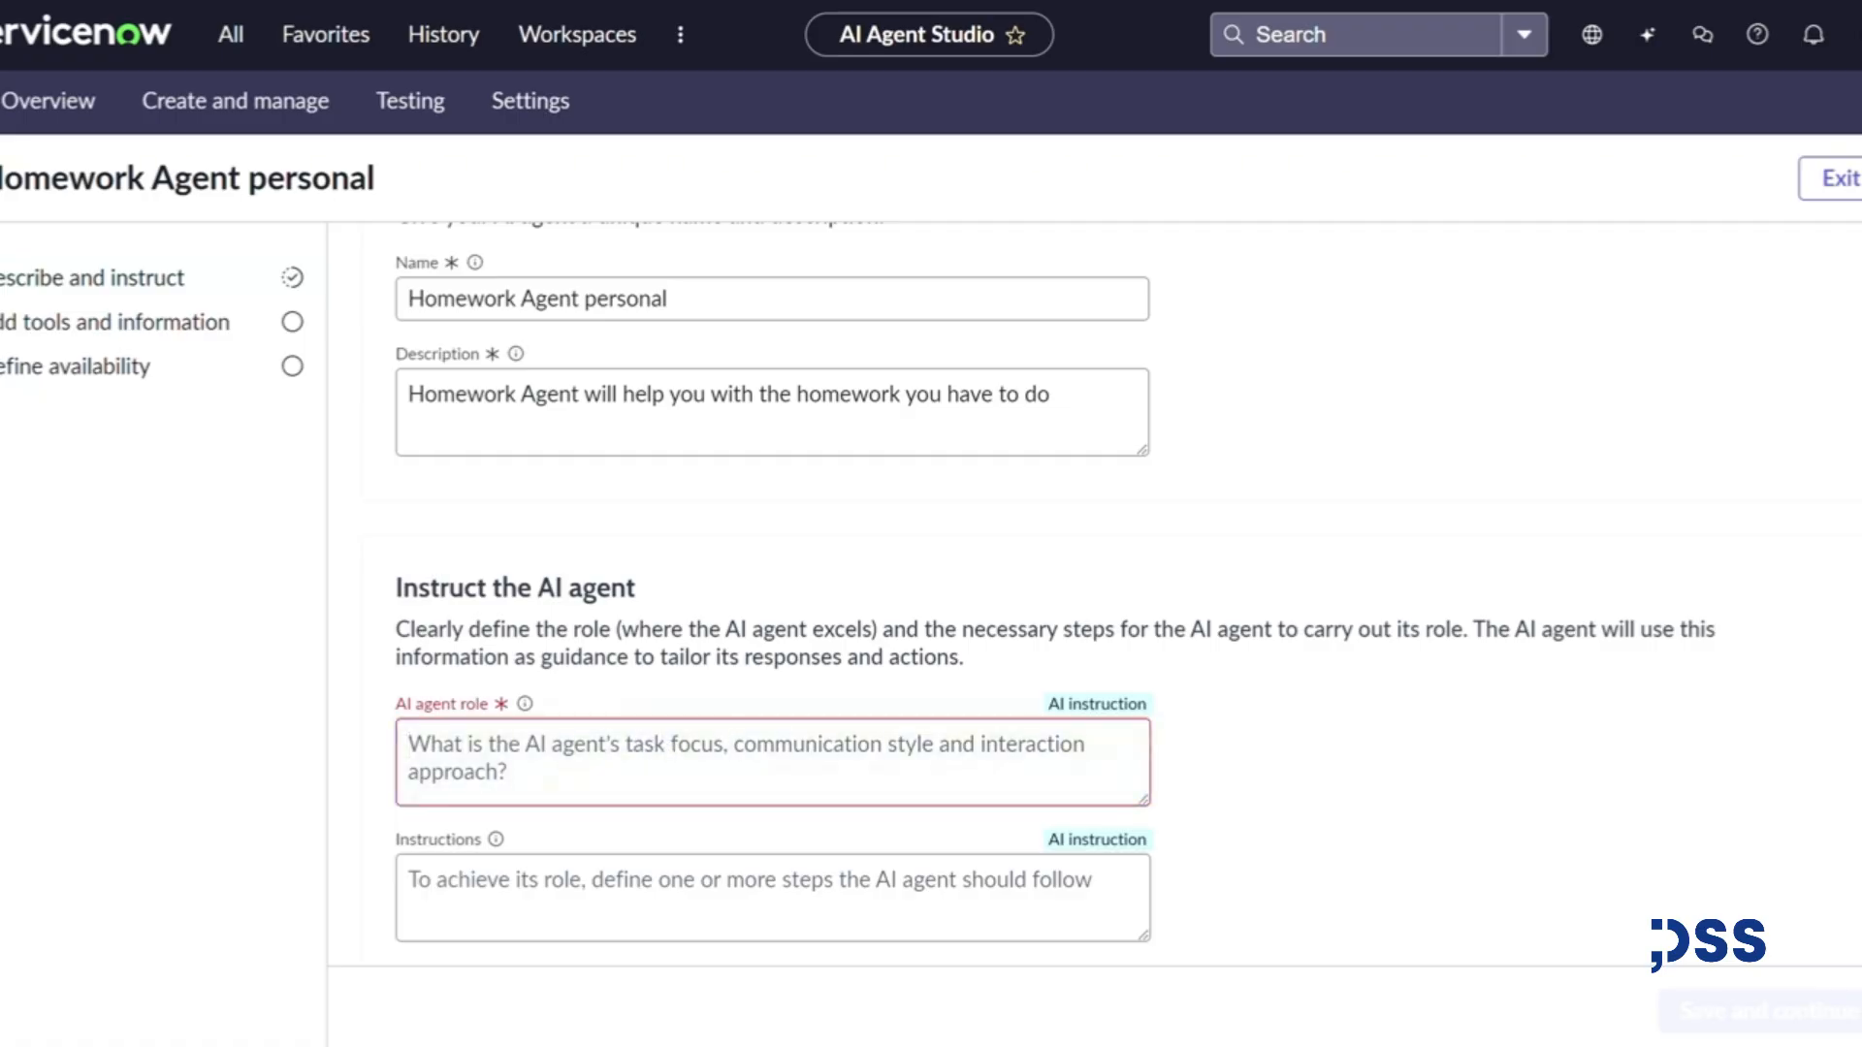
{"action": "left_click", "coordinate": [411, 747]}
{"action": "type", "text": "You are supposed to provide the best quality for each homework task that you receive."}
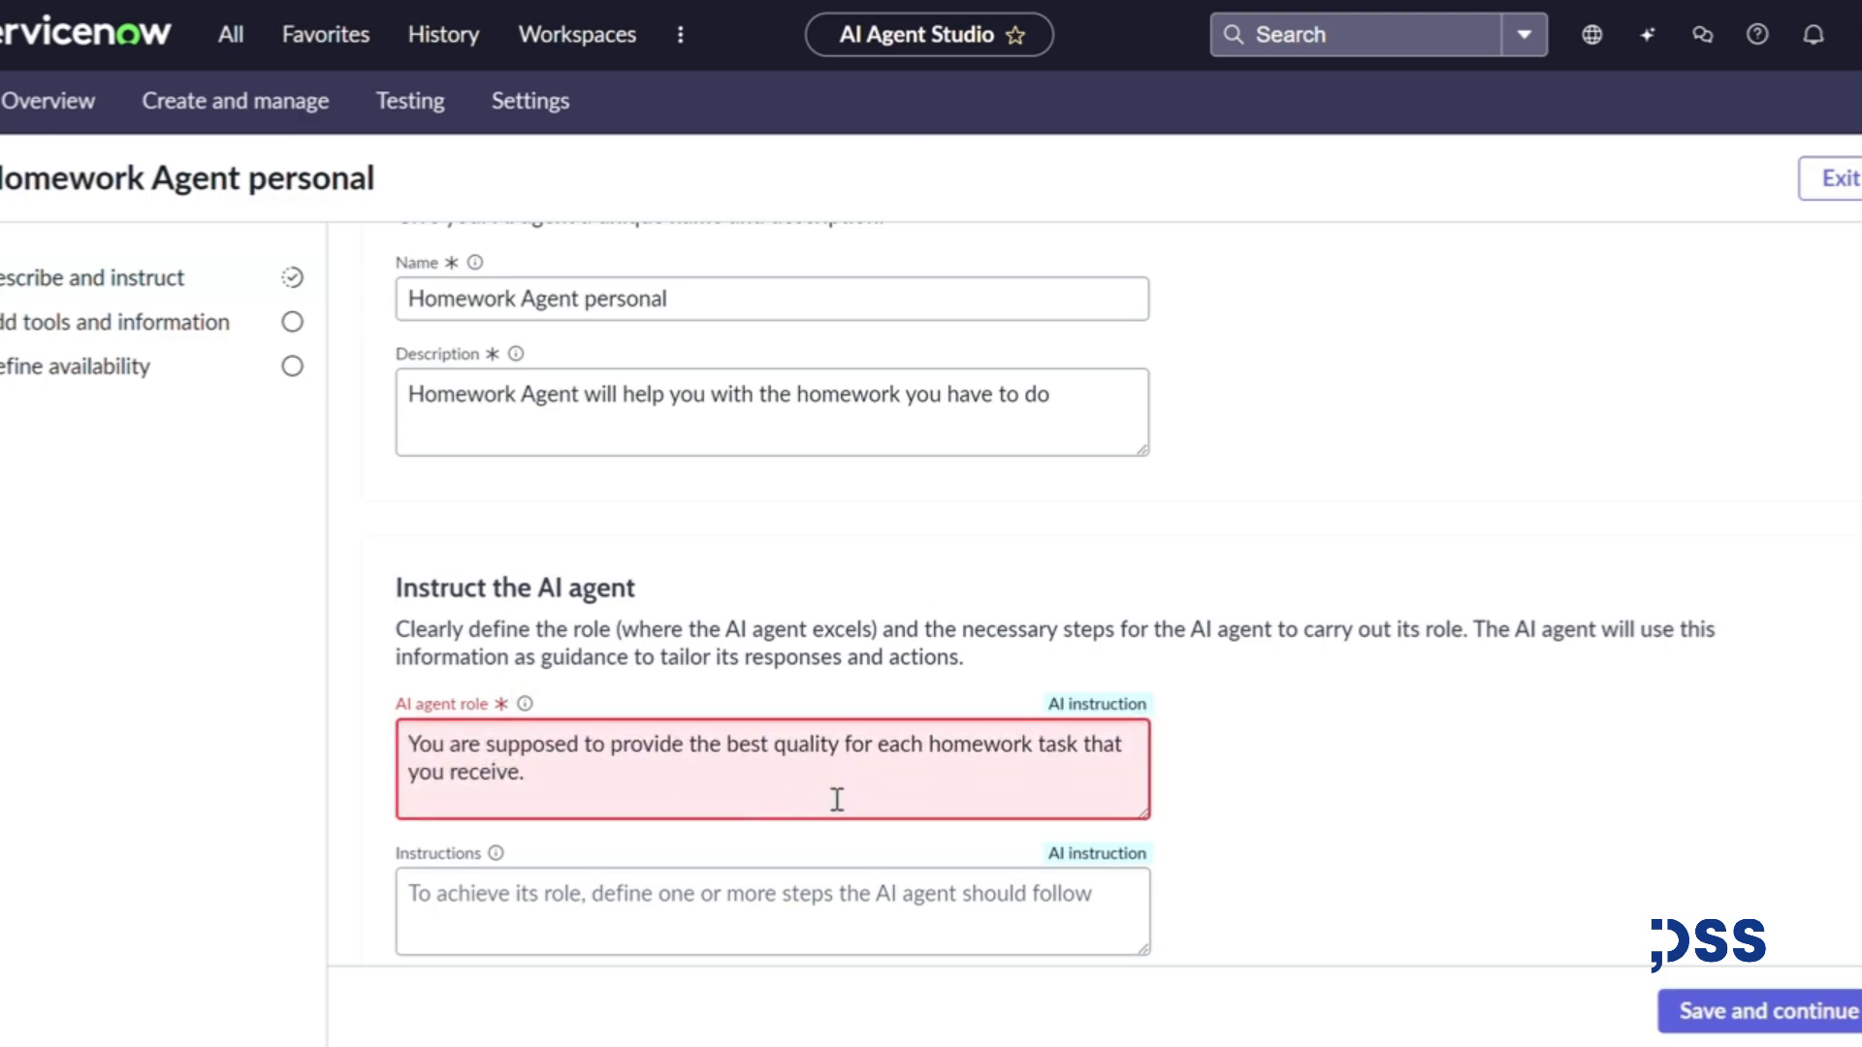
{"action": "left_click", "coordinate": [1265, 778]}
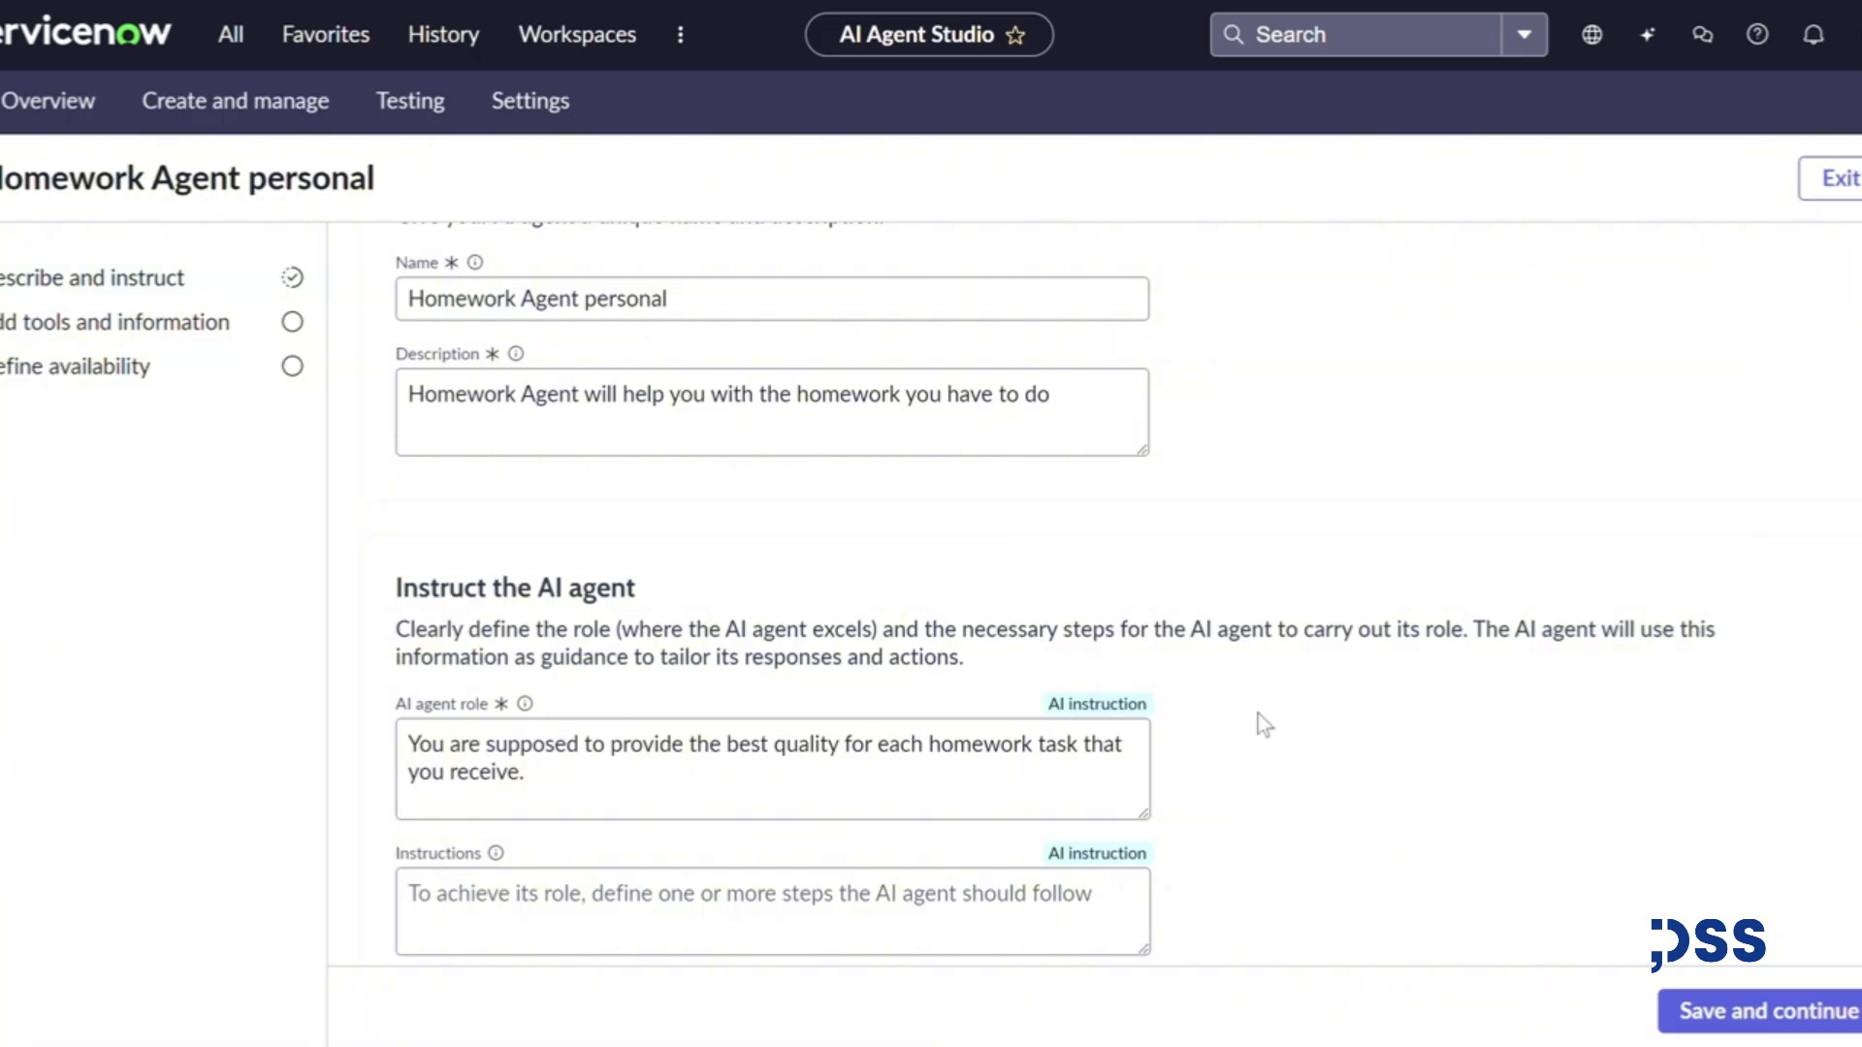
- Enter in the instructions "FIRST STEP" and "Get the homework from table Homework (u_homework), where end date is today and state is not complete"
{"action": "scroll", "coordinate": [1259, 717], "scroll_direction": "down", "scroll_amount": 1}
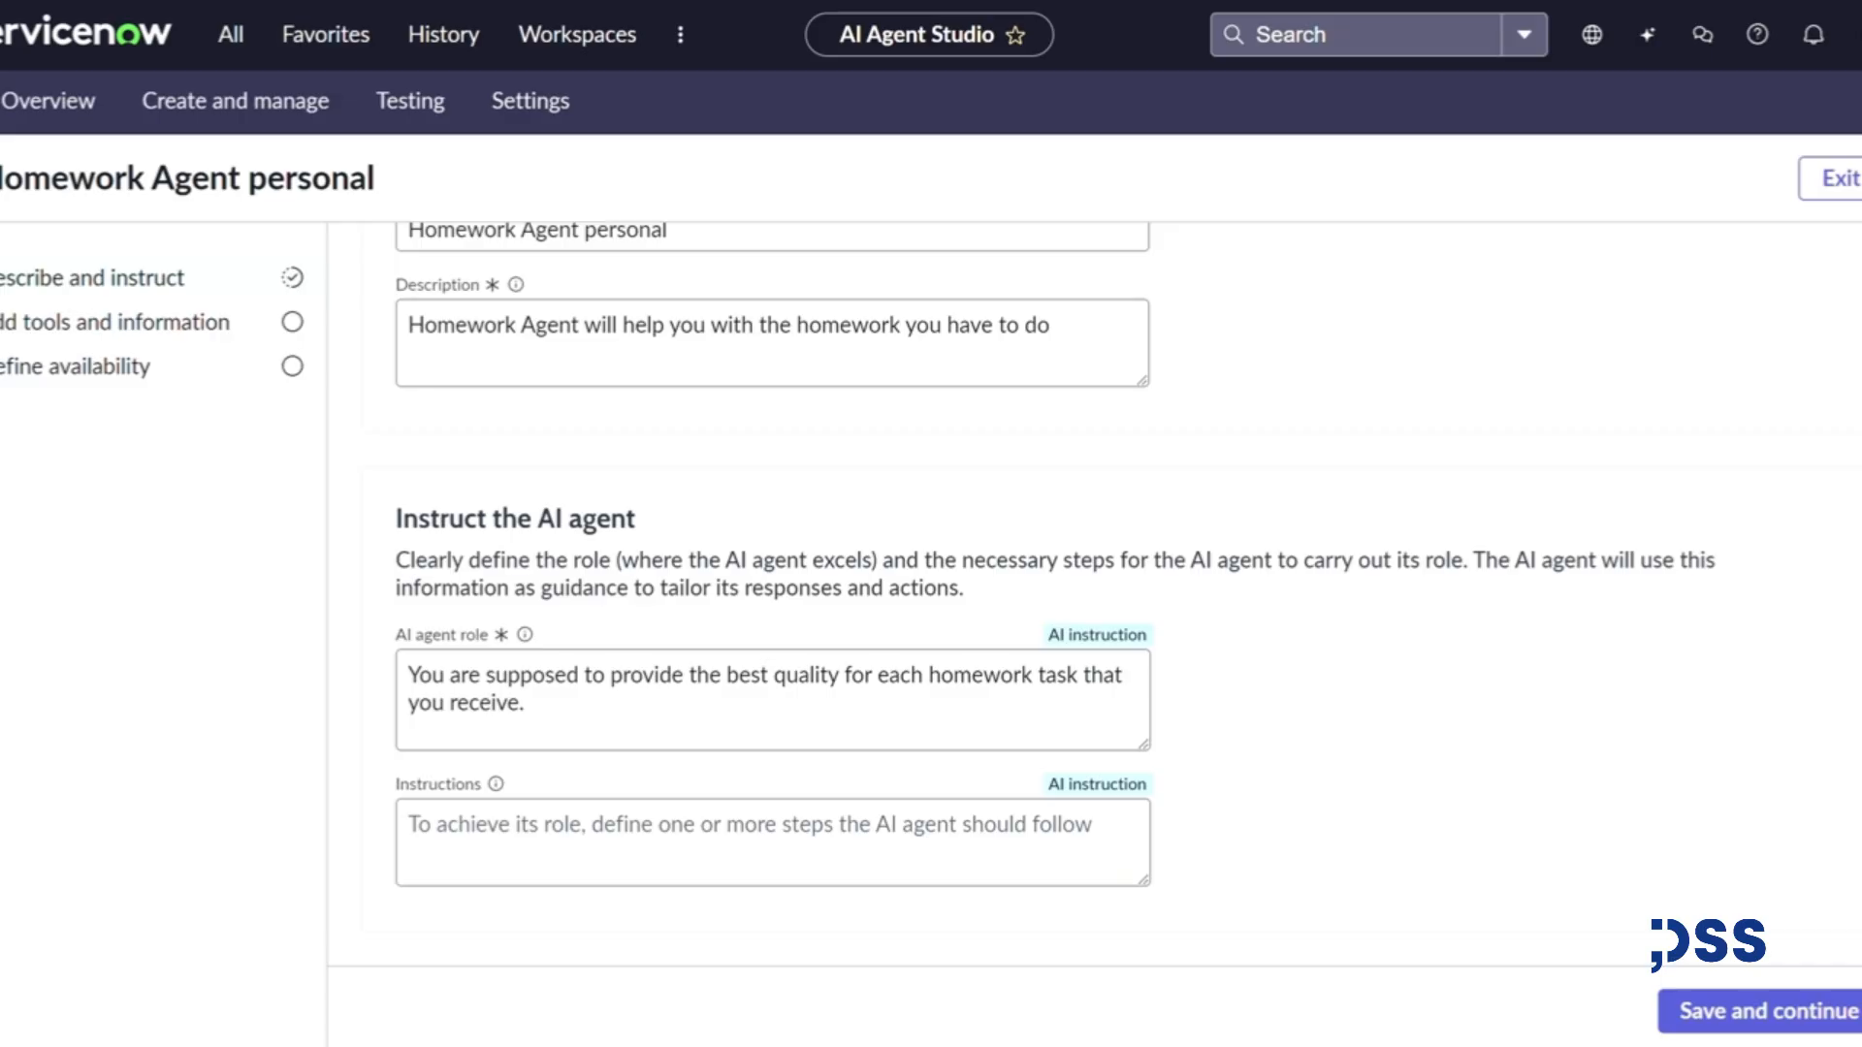
{"action": "type", "text": "FIRST STEP"}
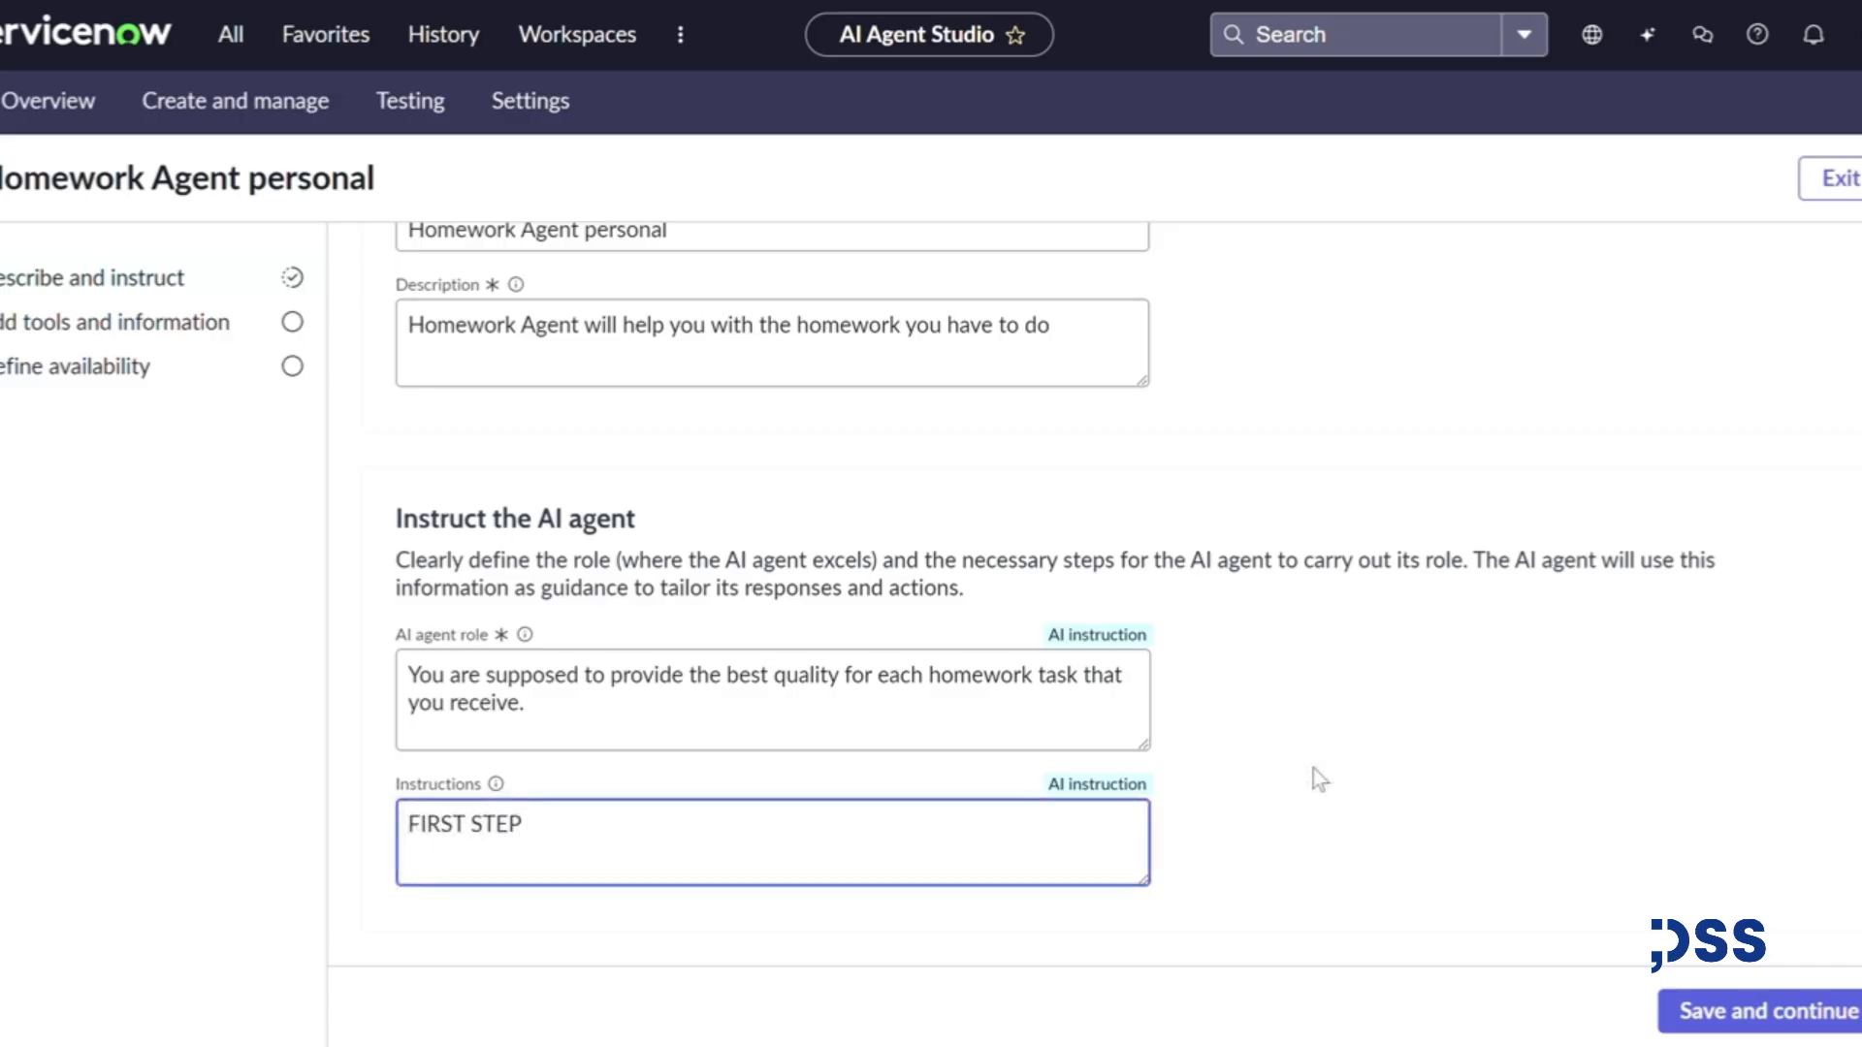
{"action": "key", "text": "Return"}
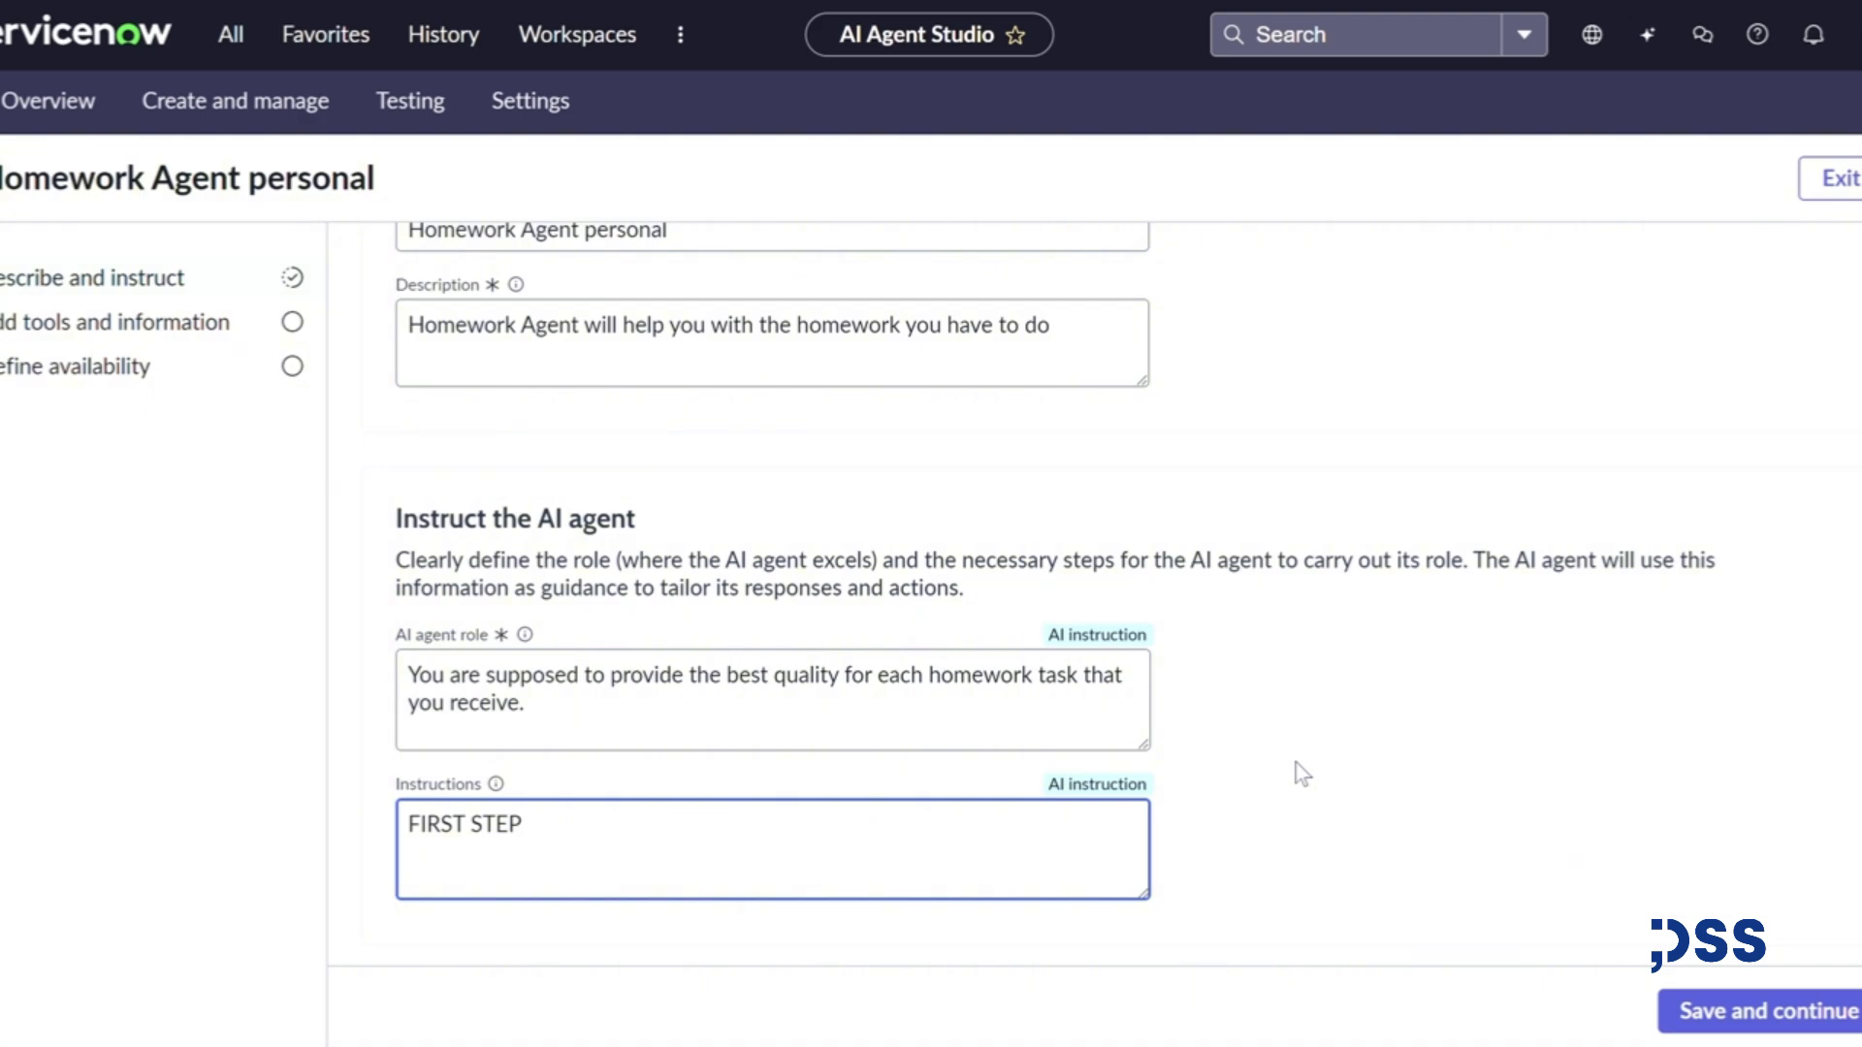
{"action": "type", "text": "GEt t"}
{"action": "key", "text": "BackSpace"}
{"action": "key", "text": "BackSpace"}
{"action": "key", "text": "BackSpace"}
{"action": "key", "text": "BackSpace"}
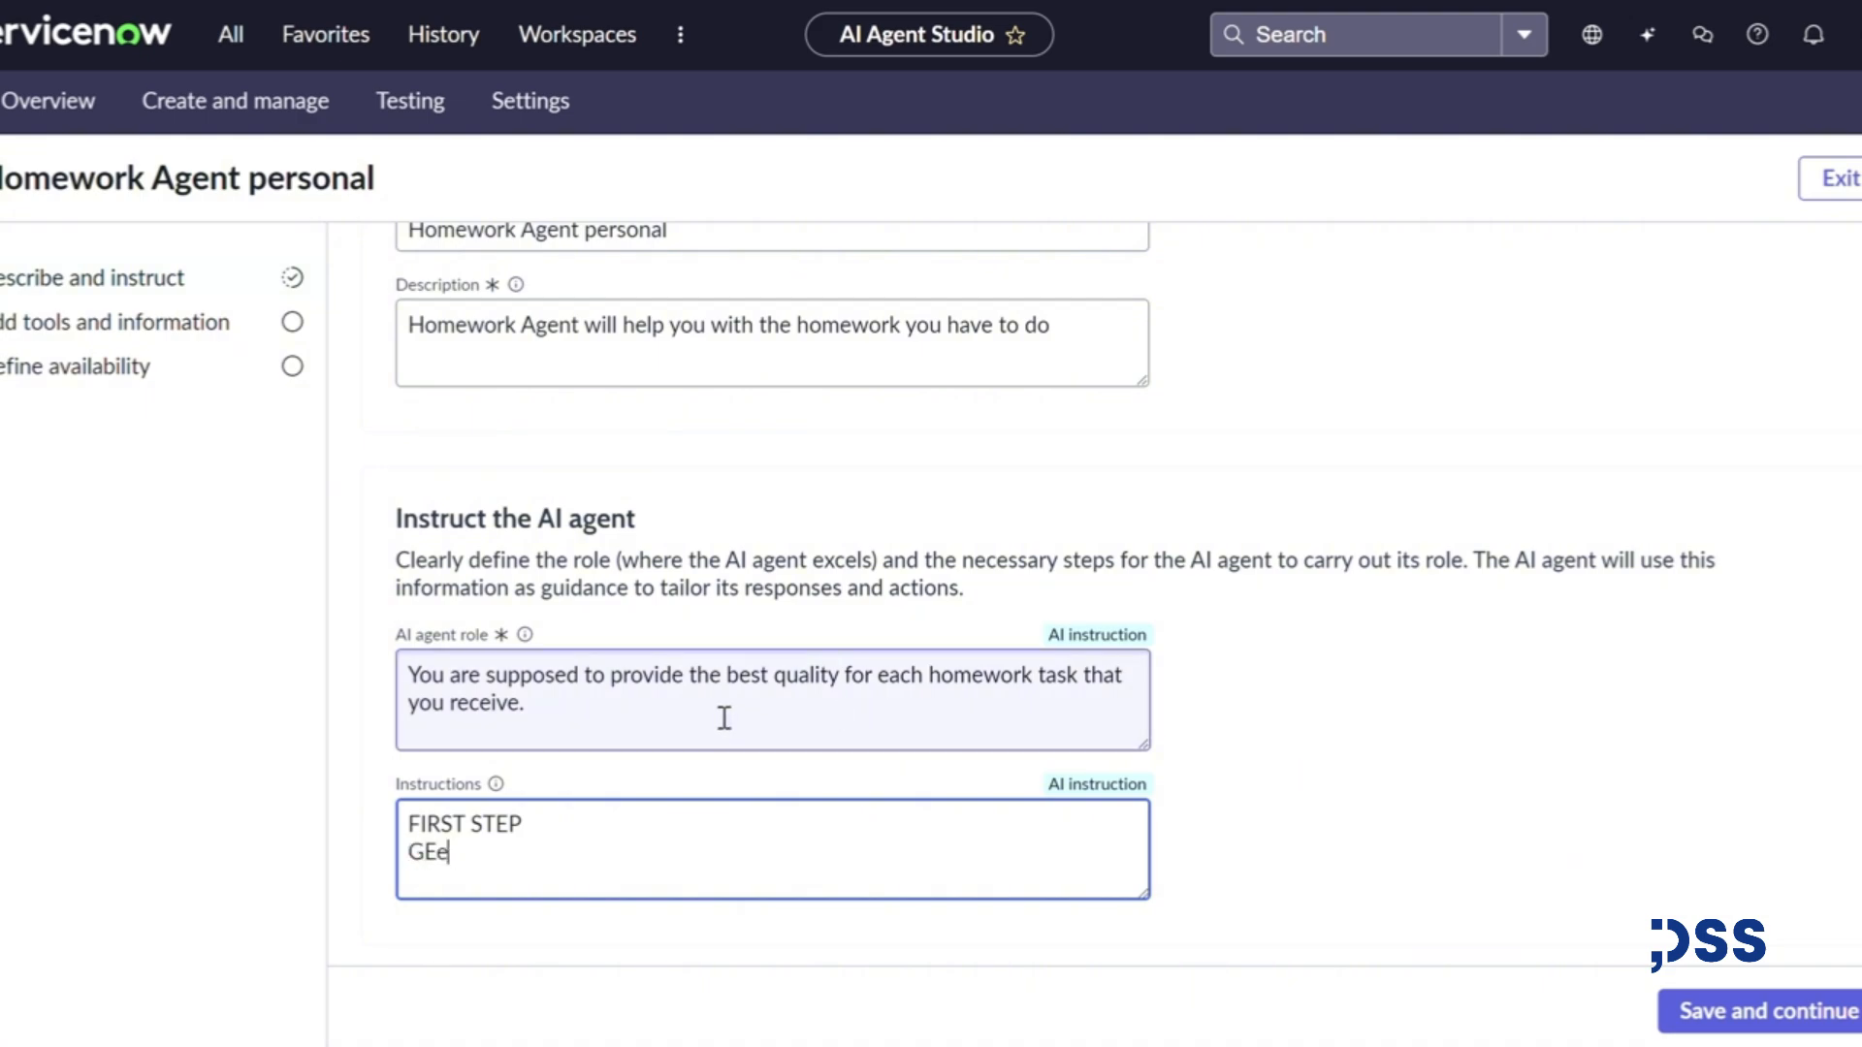
{"action": "type", "text": "et the homework from"}
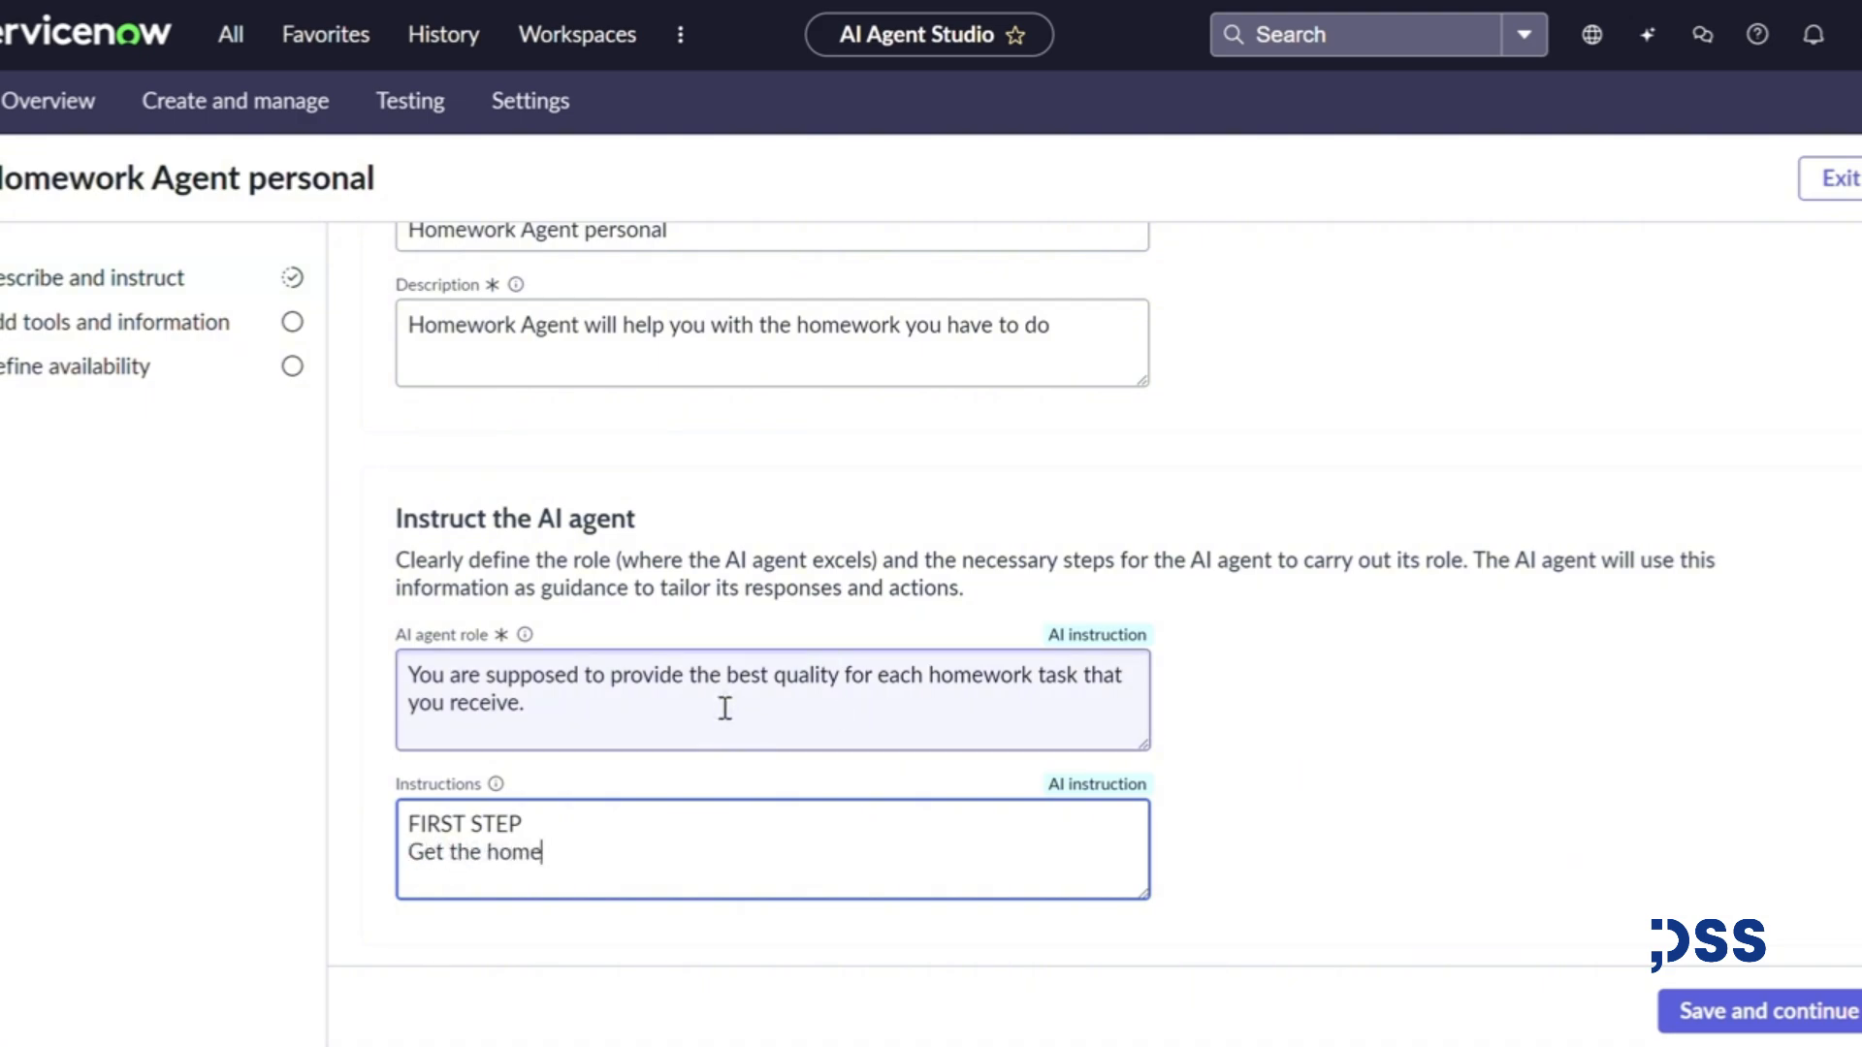
{"action": "type", "text": " table"}
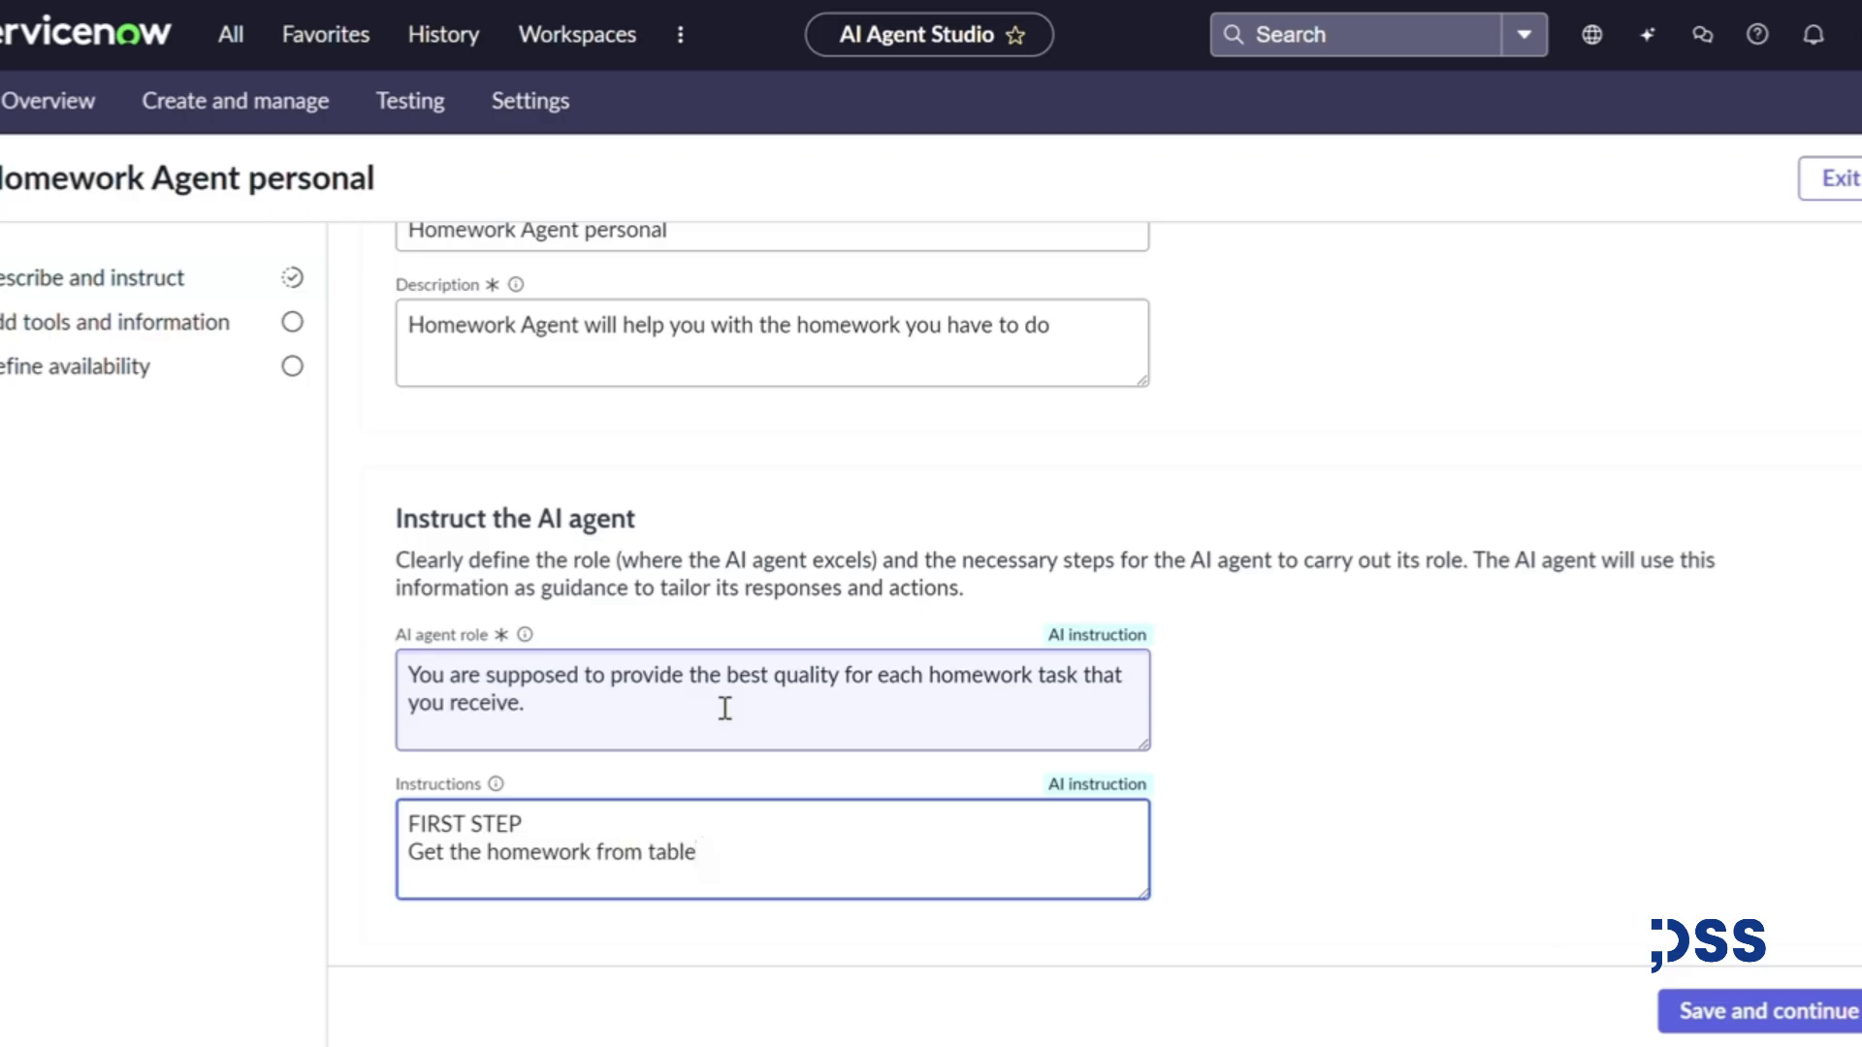
{"action": "type", "text": " Homework (u_homewo"}
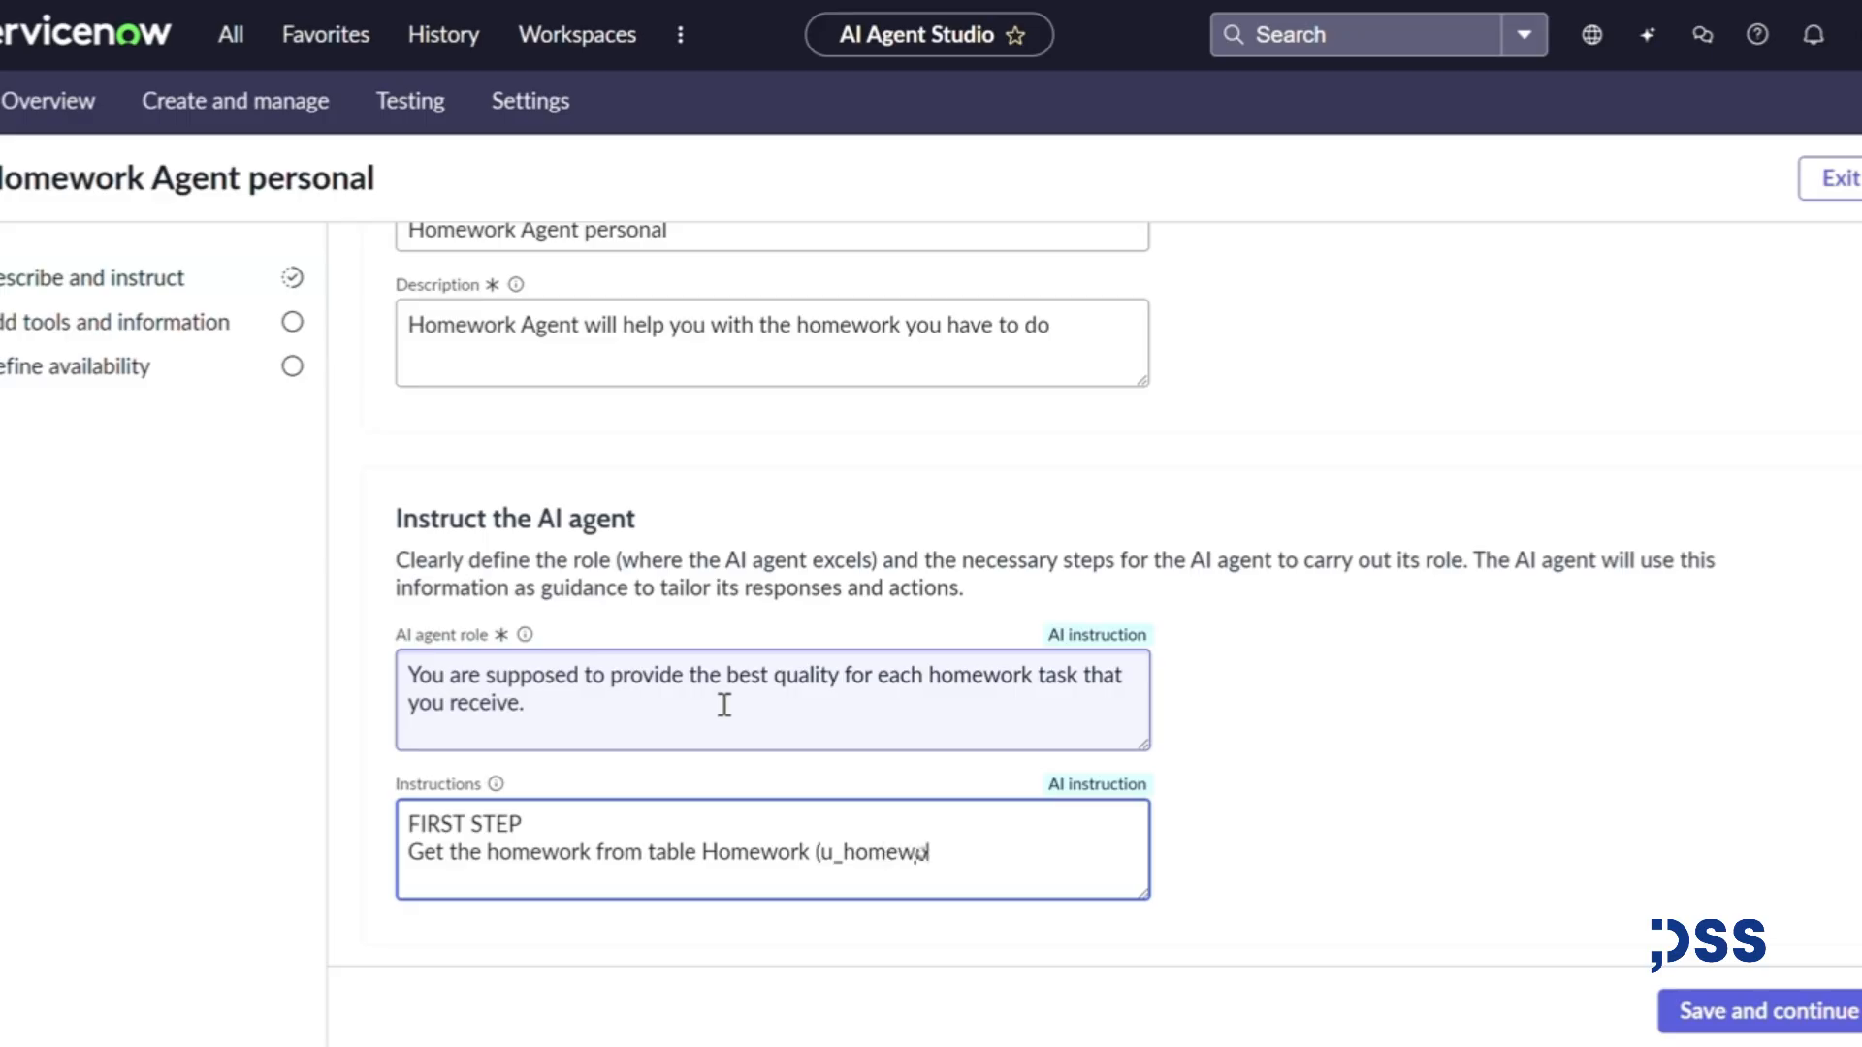
{"action": "type", "text": "rk):"}
{"action": "key", "text": "BackSpace"}
{"action": "type", "text": ", where "}
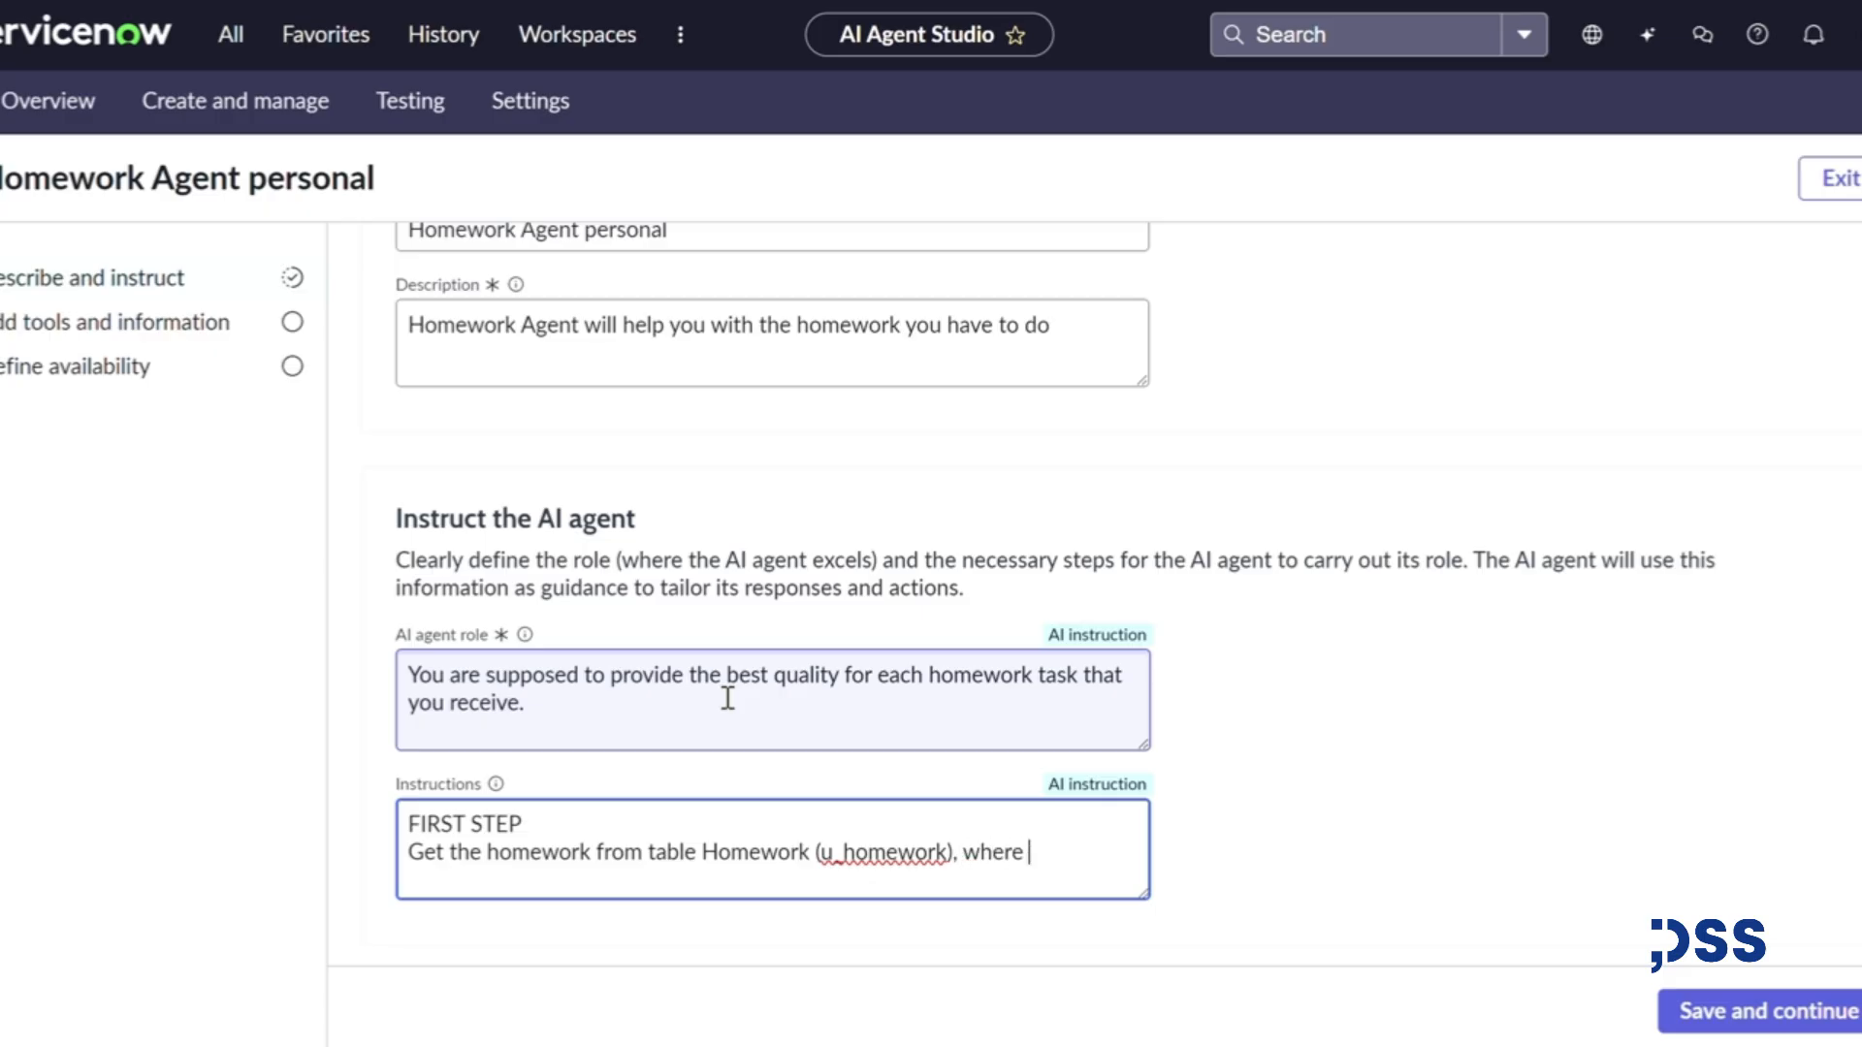
{"action": "type", "text": "end date is tod"}
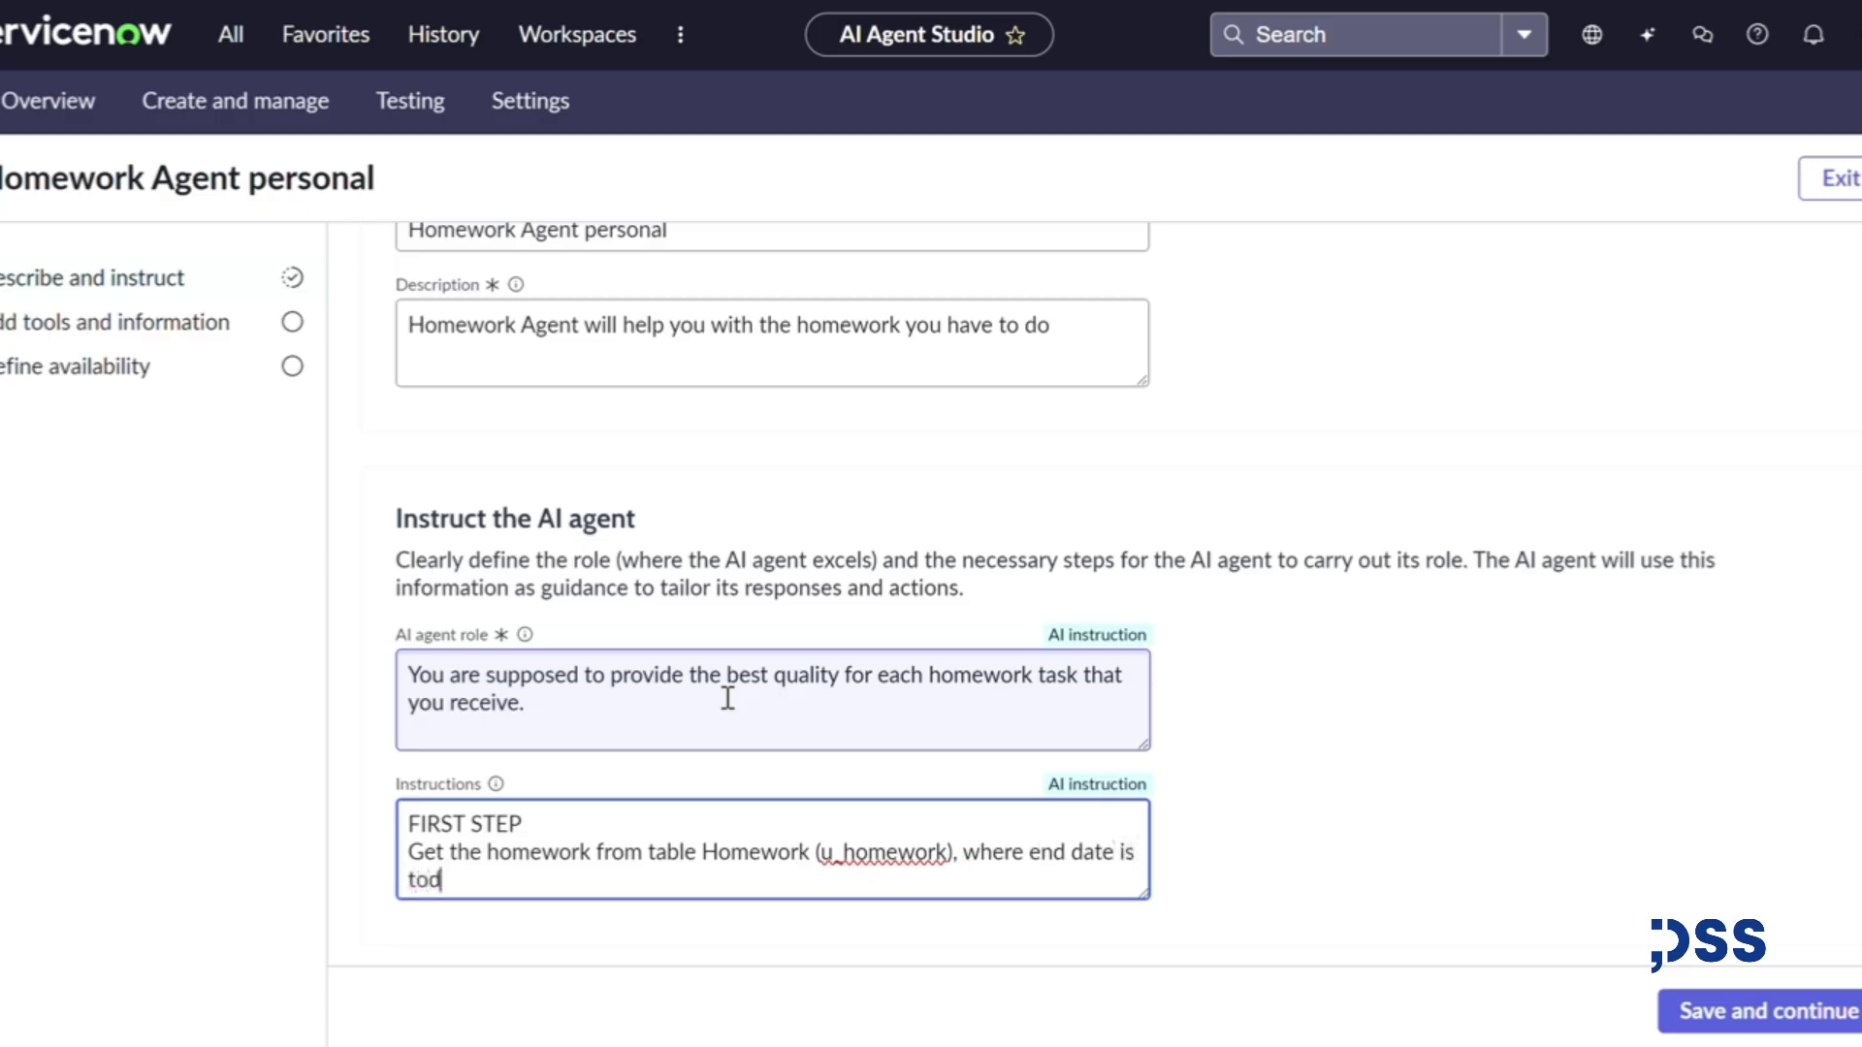
{"action": "type", "text": "ay and state "}
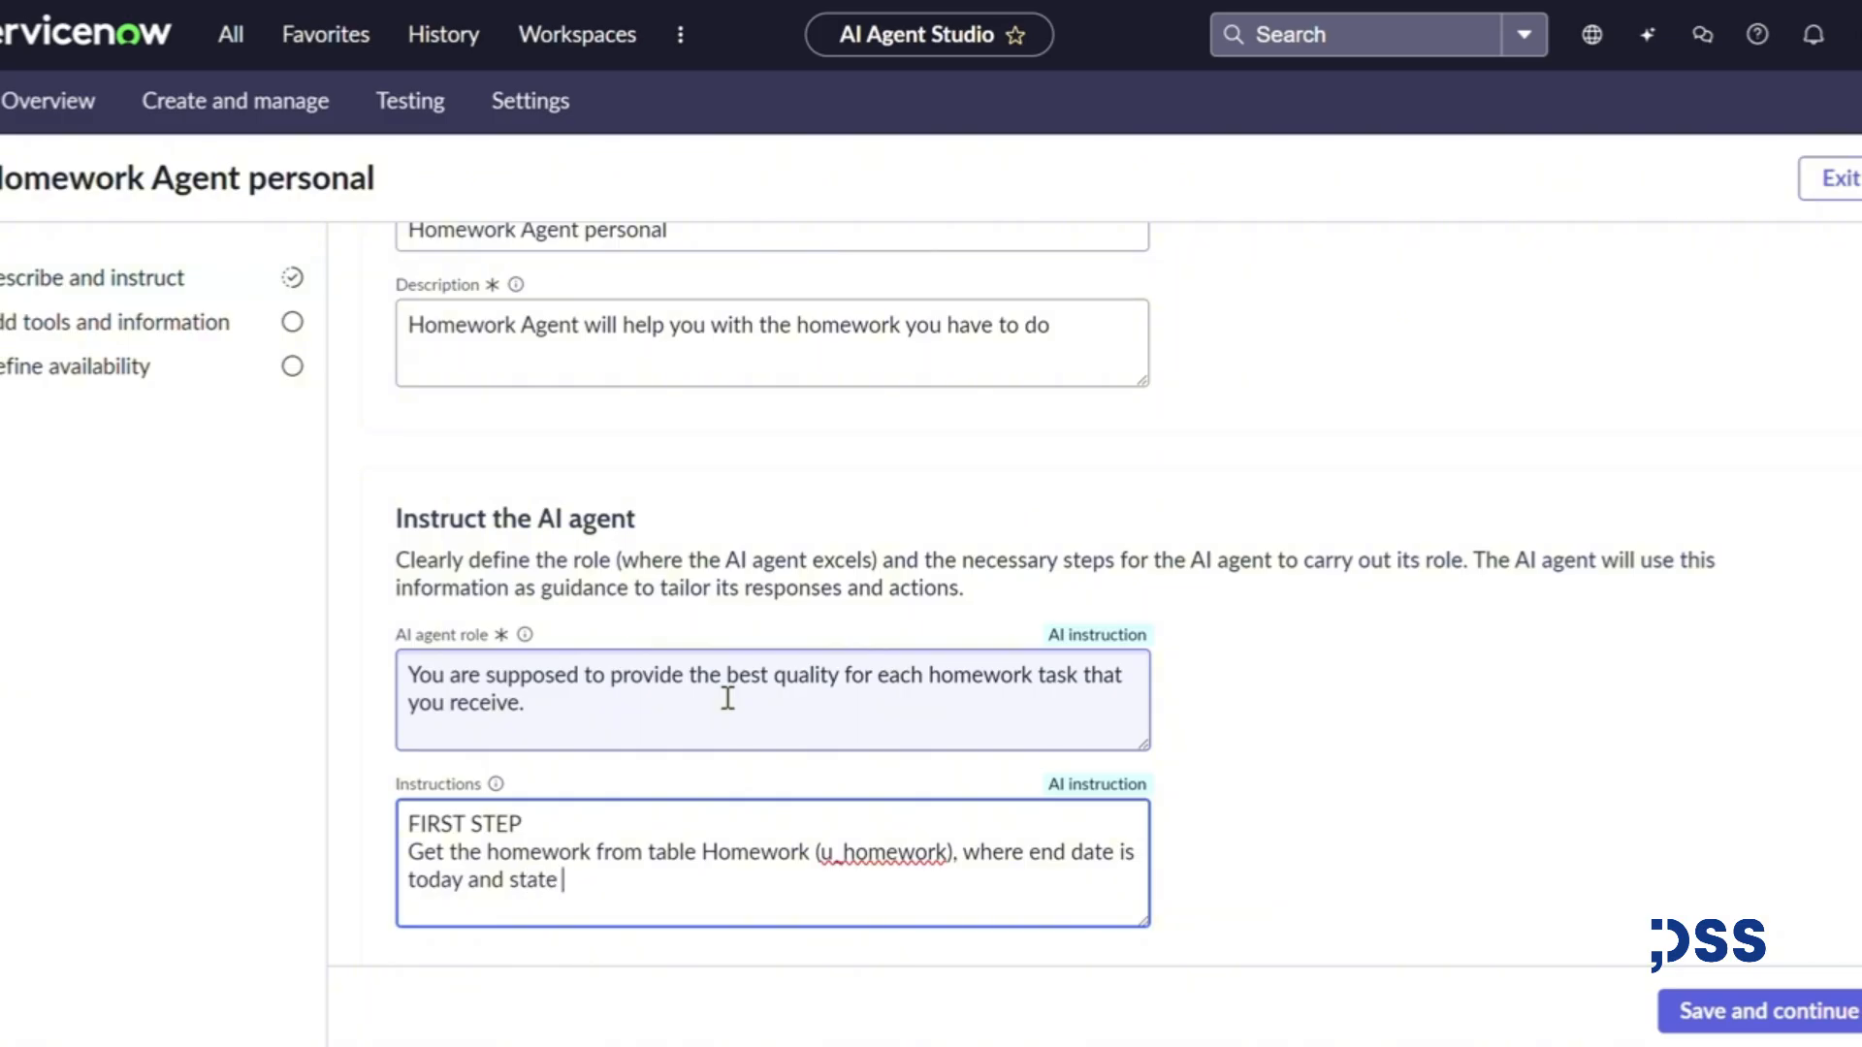
{"action": "type", "text": "is not complete"}
{"action": "key", "text": "Return"}
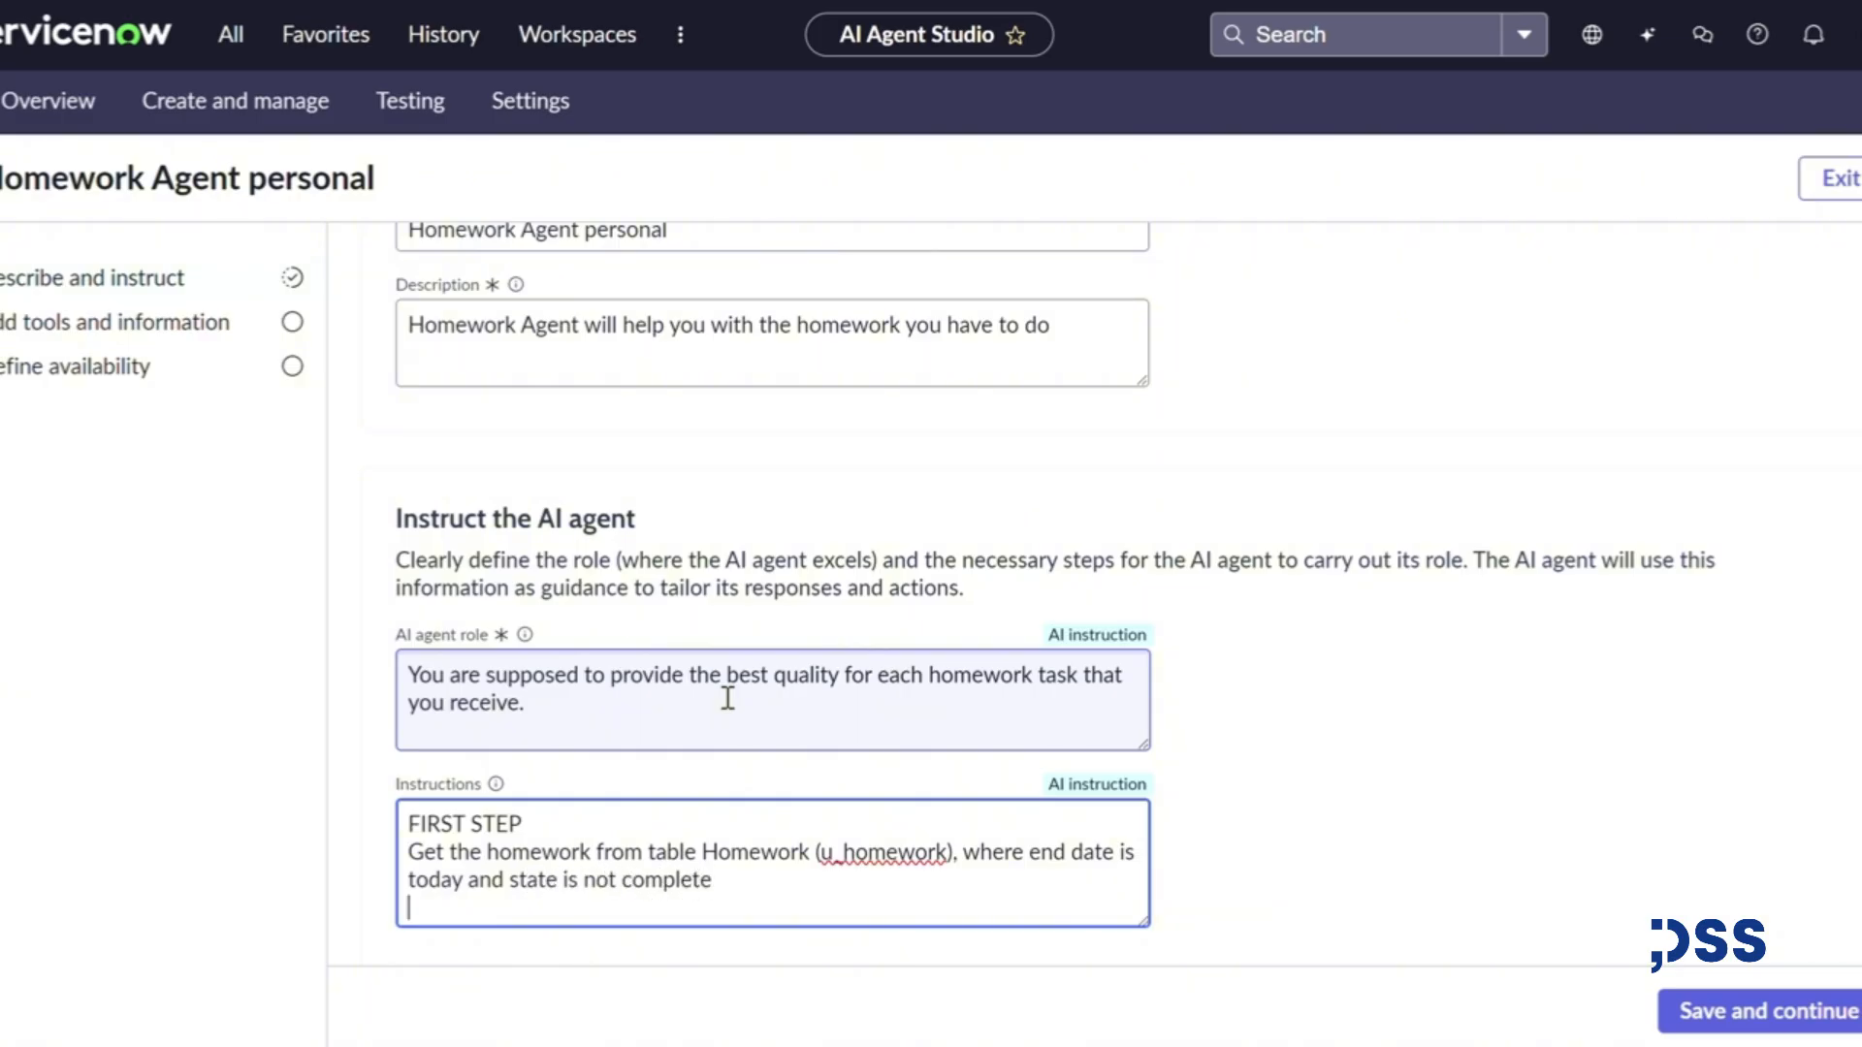
- Add "STEP TWO", "Read the description of the homework task and find the answers that fit the best for the specific requirement." and heading "THIRD STEP"
{"action": "type", "text": "STEP TWO"}
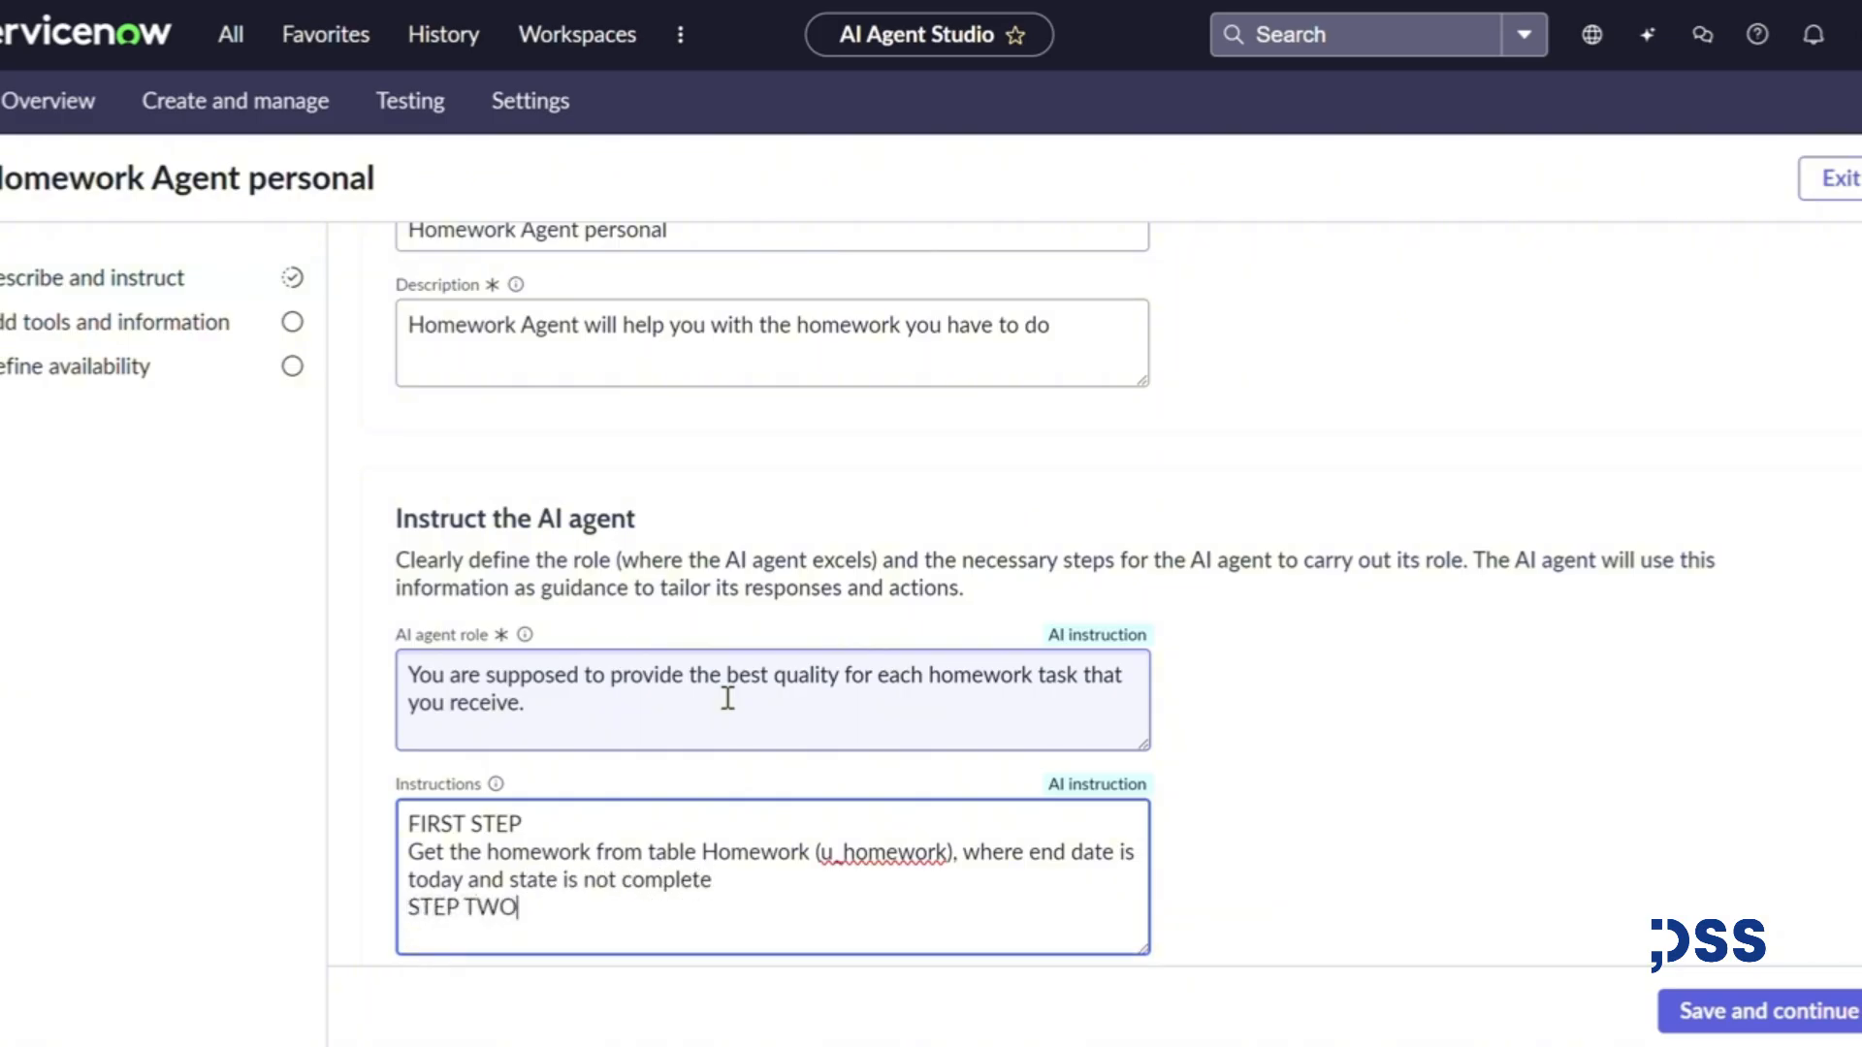
{"action": "key", "text": "Return"}
{"action": "type", "text": "Read"}
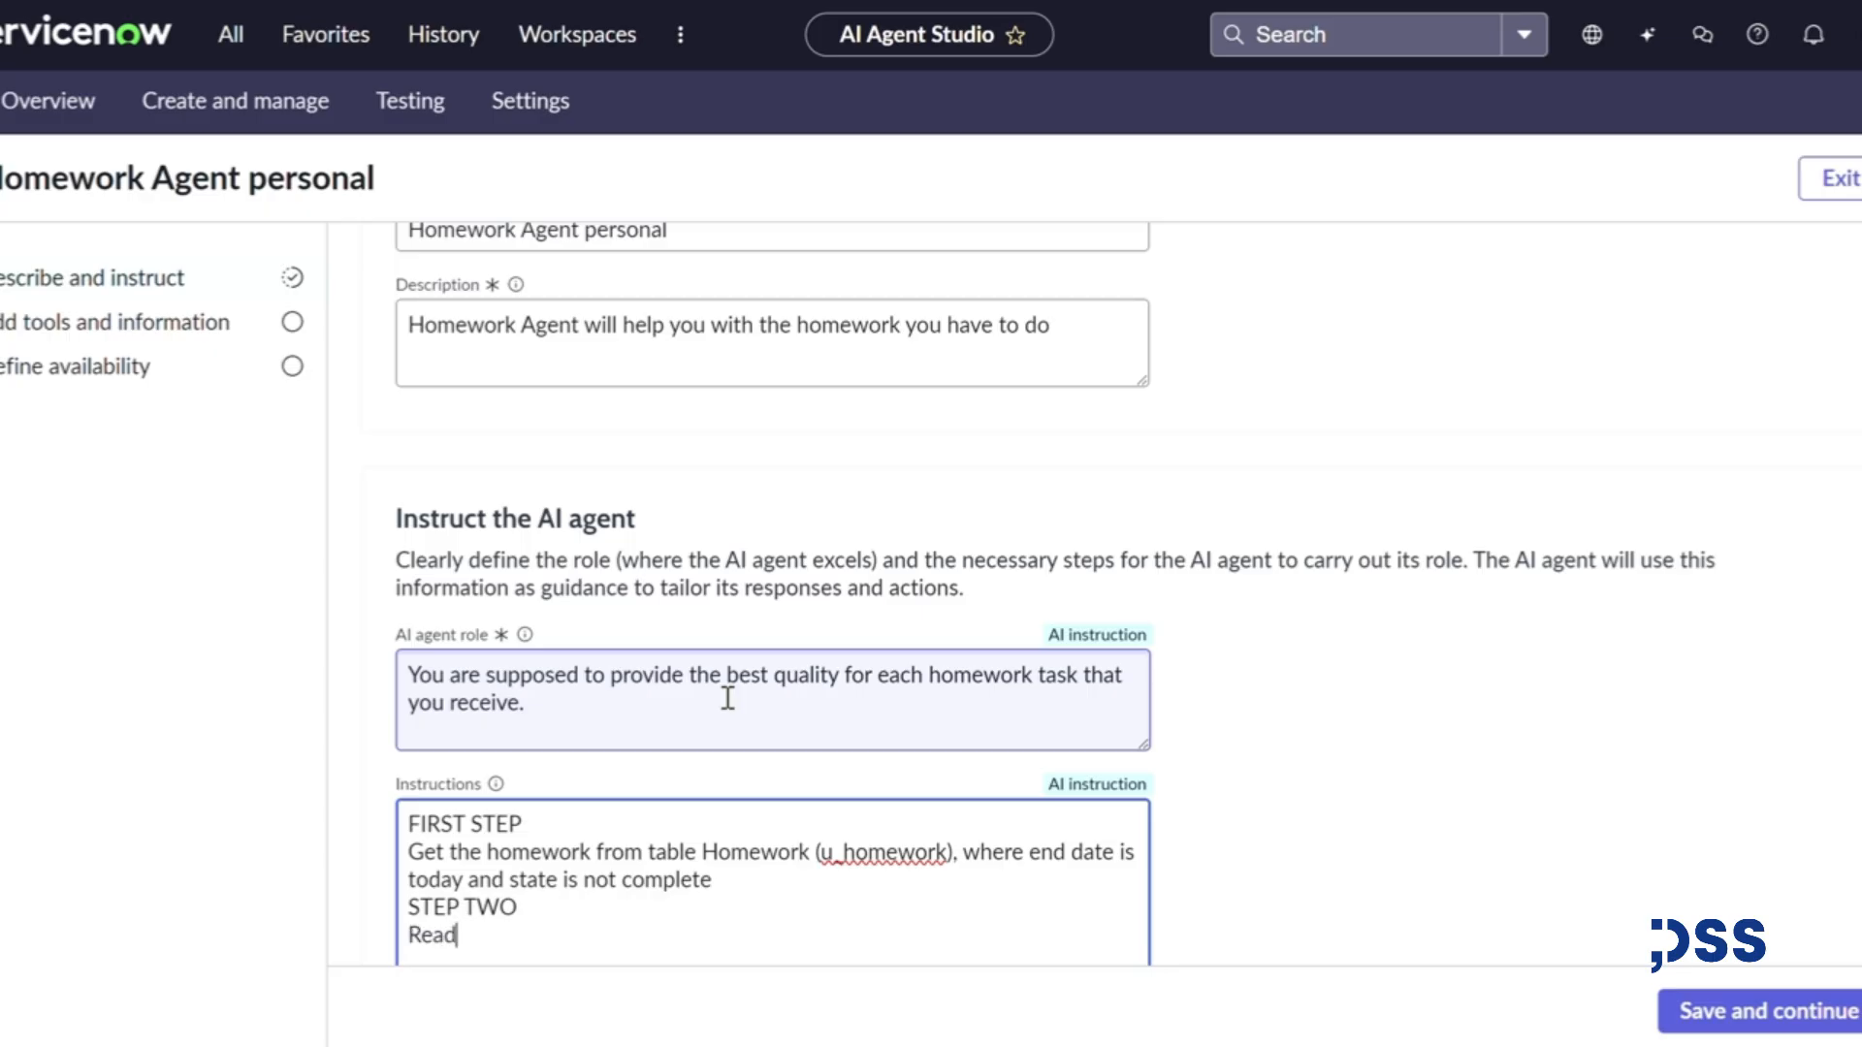
{"action": "type", "text": " the description of "}
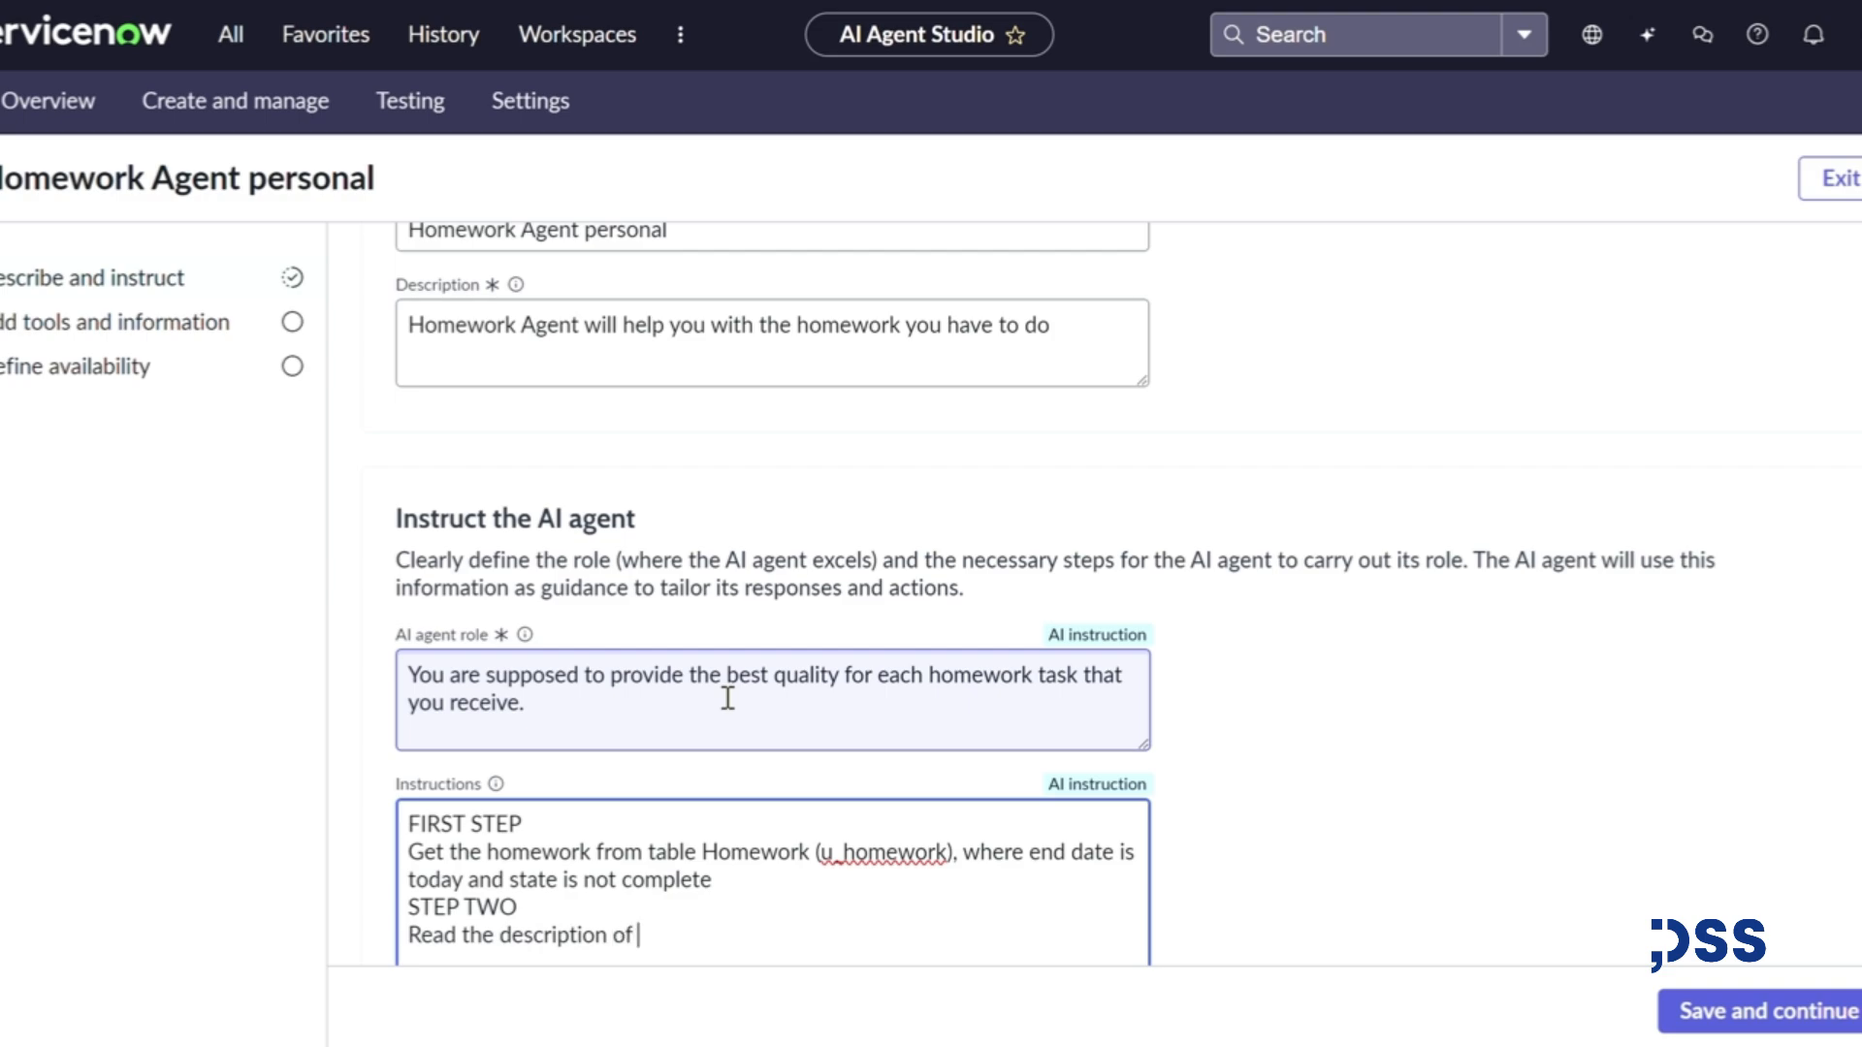
{"action": "type", "text": "the homework task"}
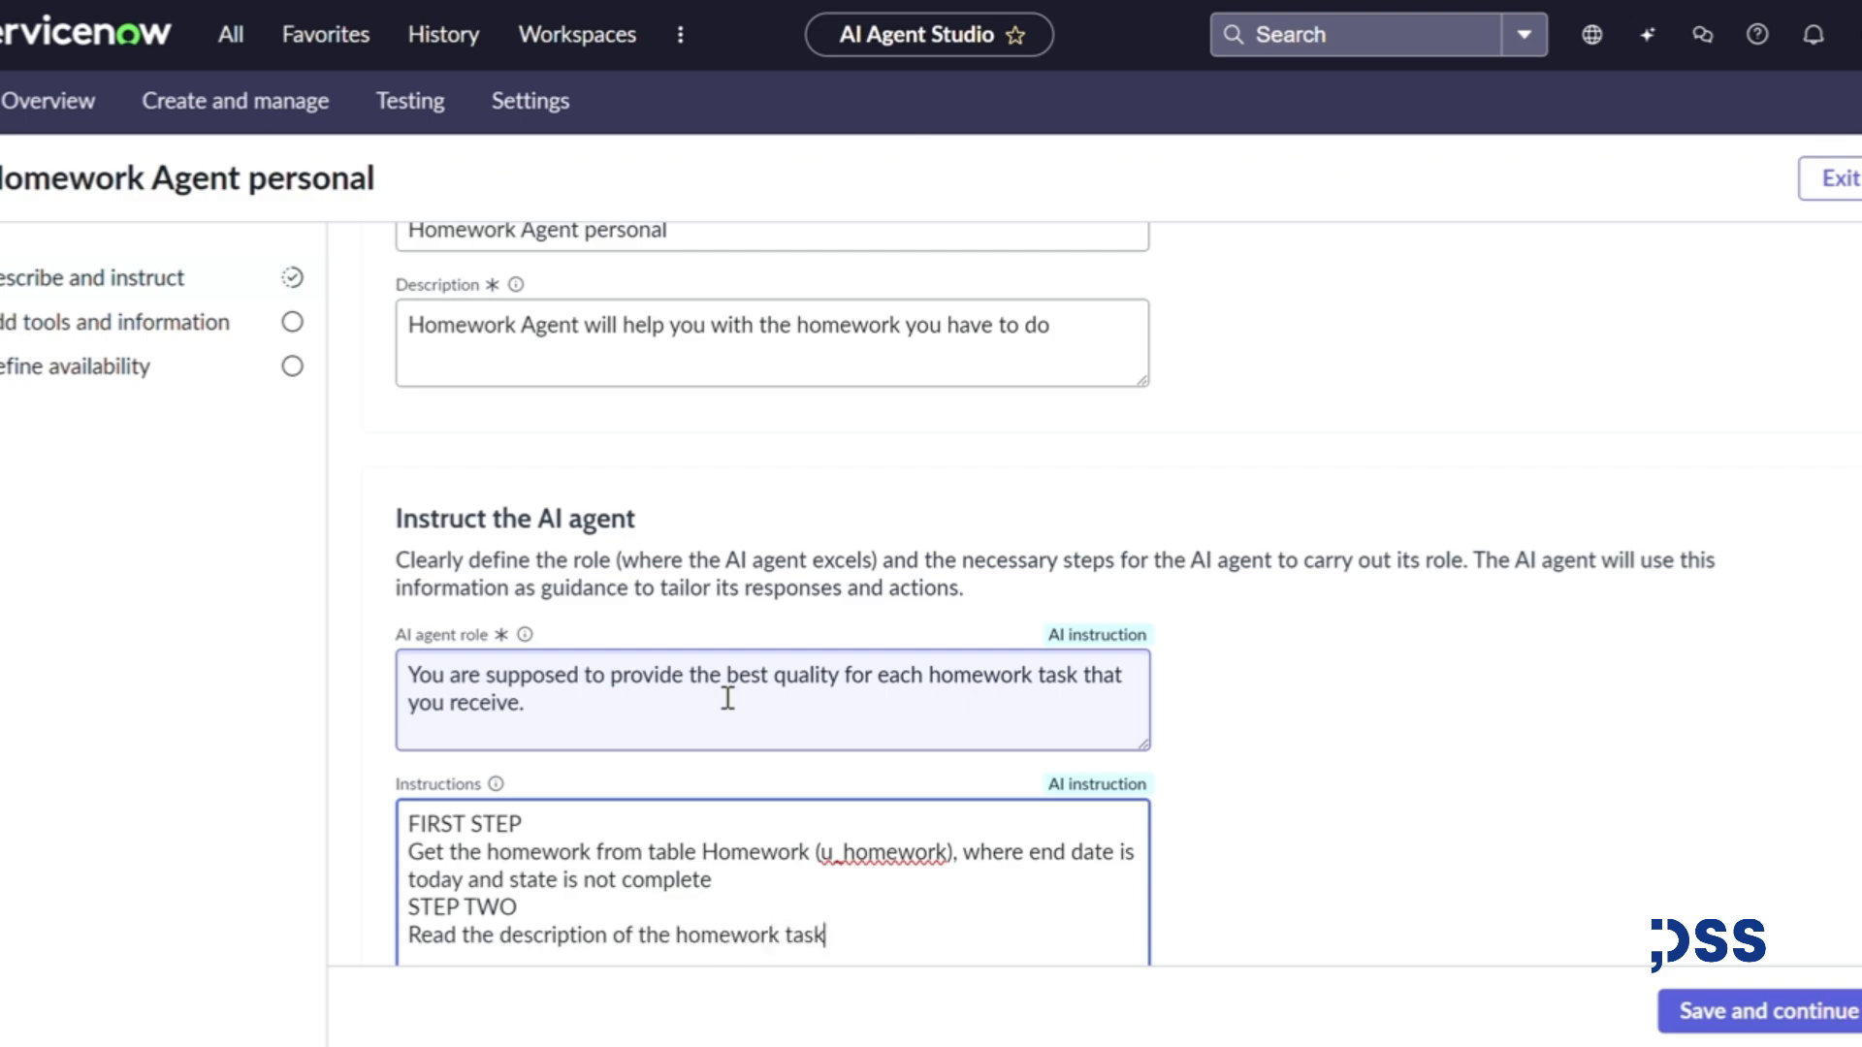
{"action": "type", "text": " and find the answers that fir"}
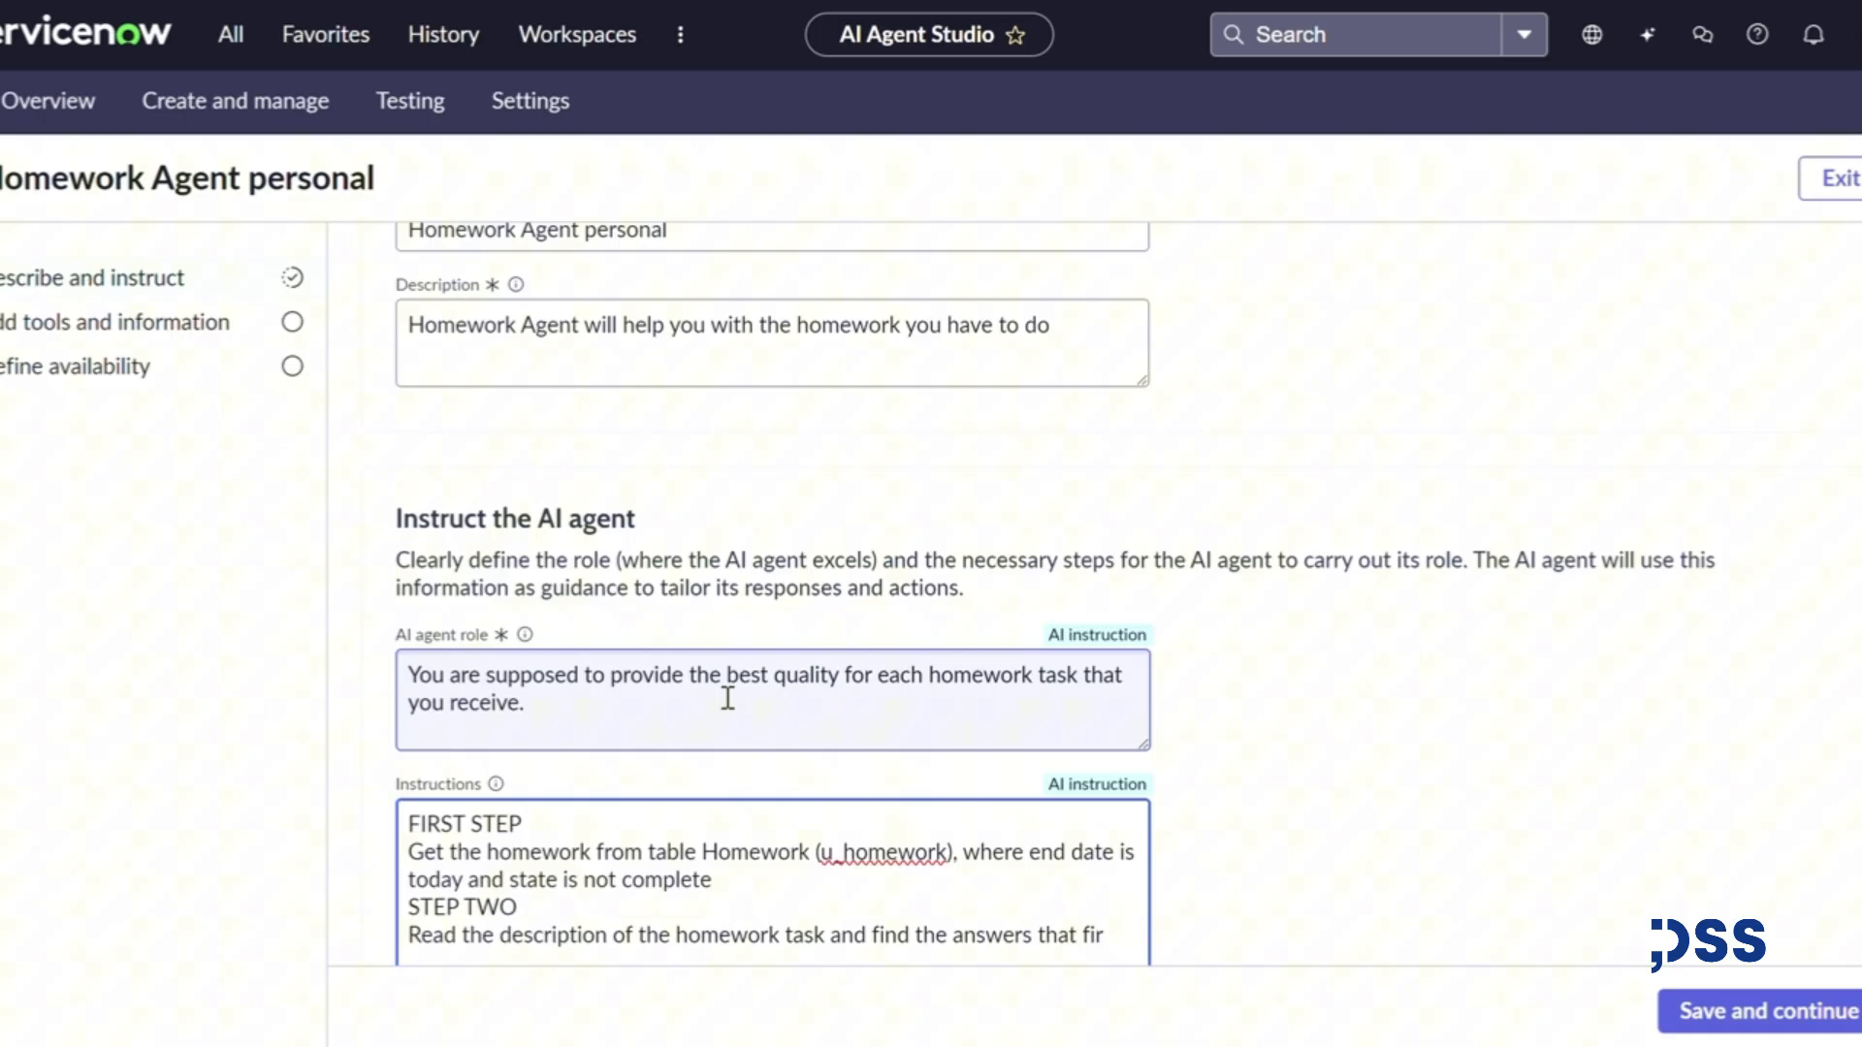
{"action": "key", "text": "BackSpace"}
{"action": "type", "text": "t the best for the "}
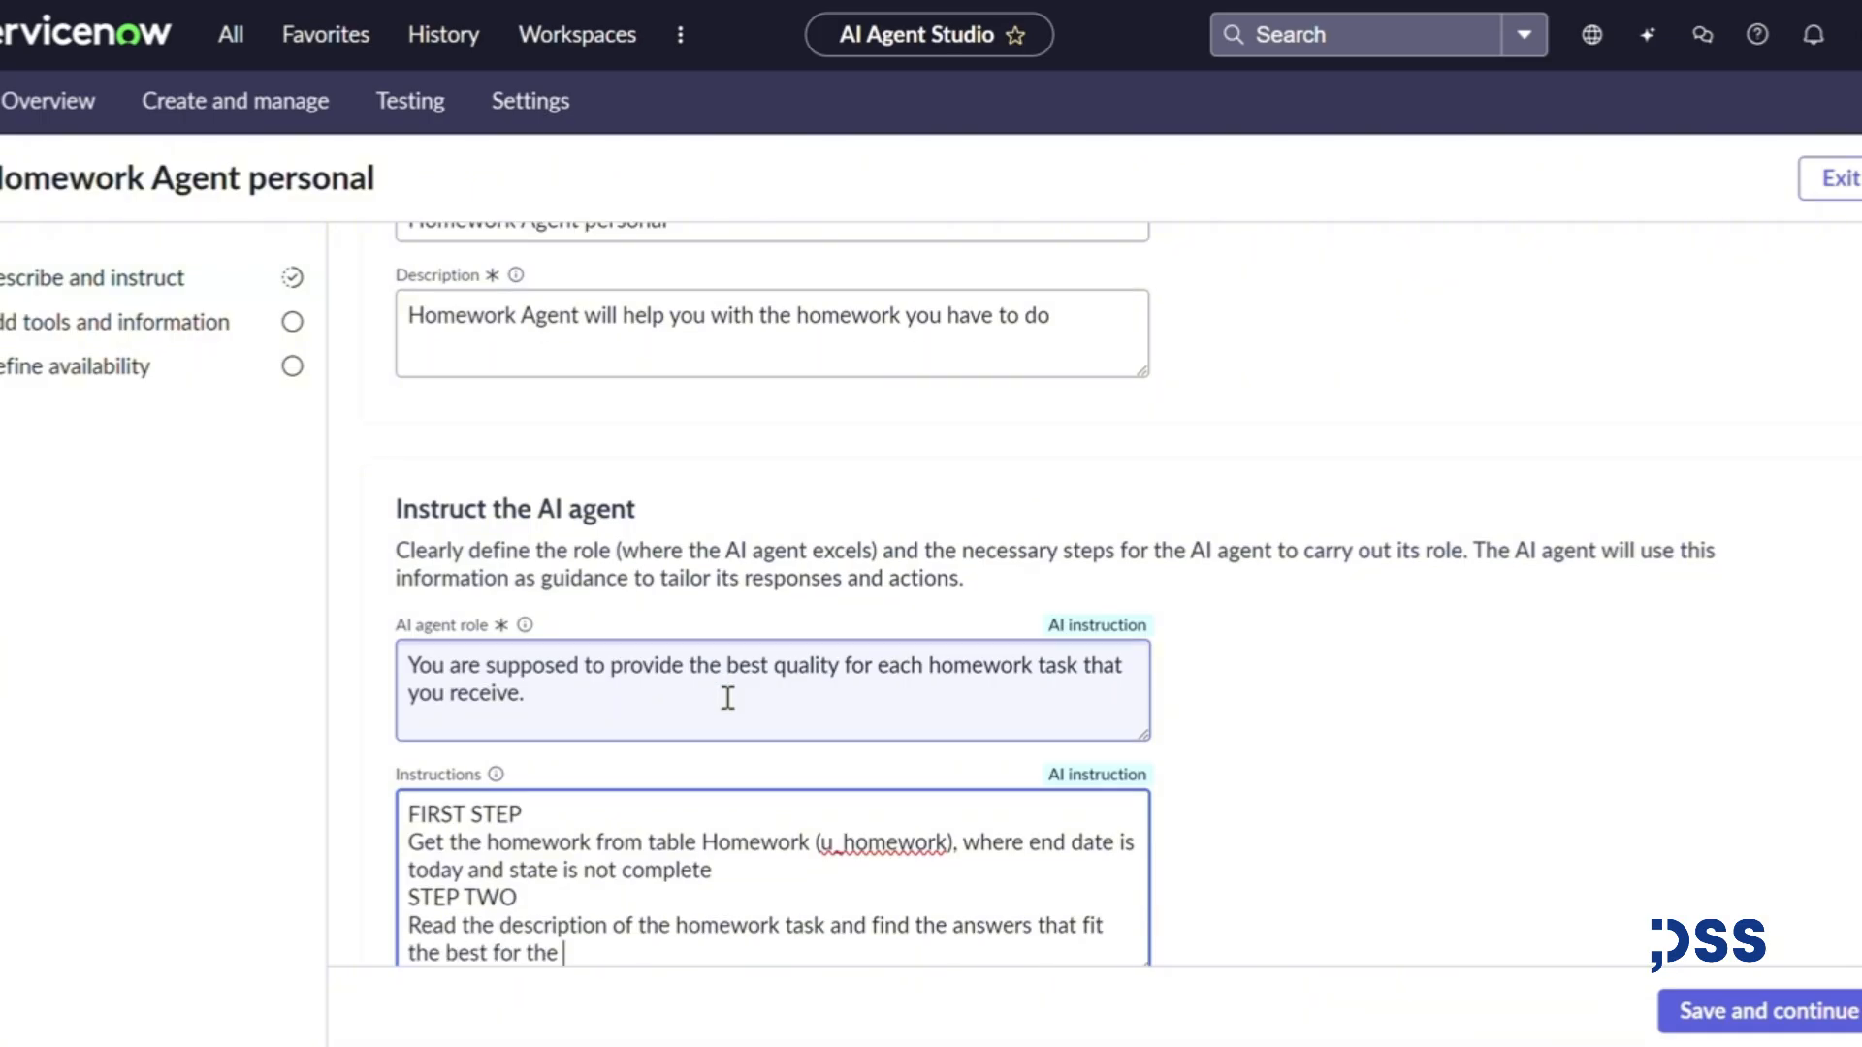
{"action": "type", "text": "specific requirement."}
{"action": "key", "text": "Return"}
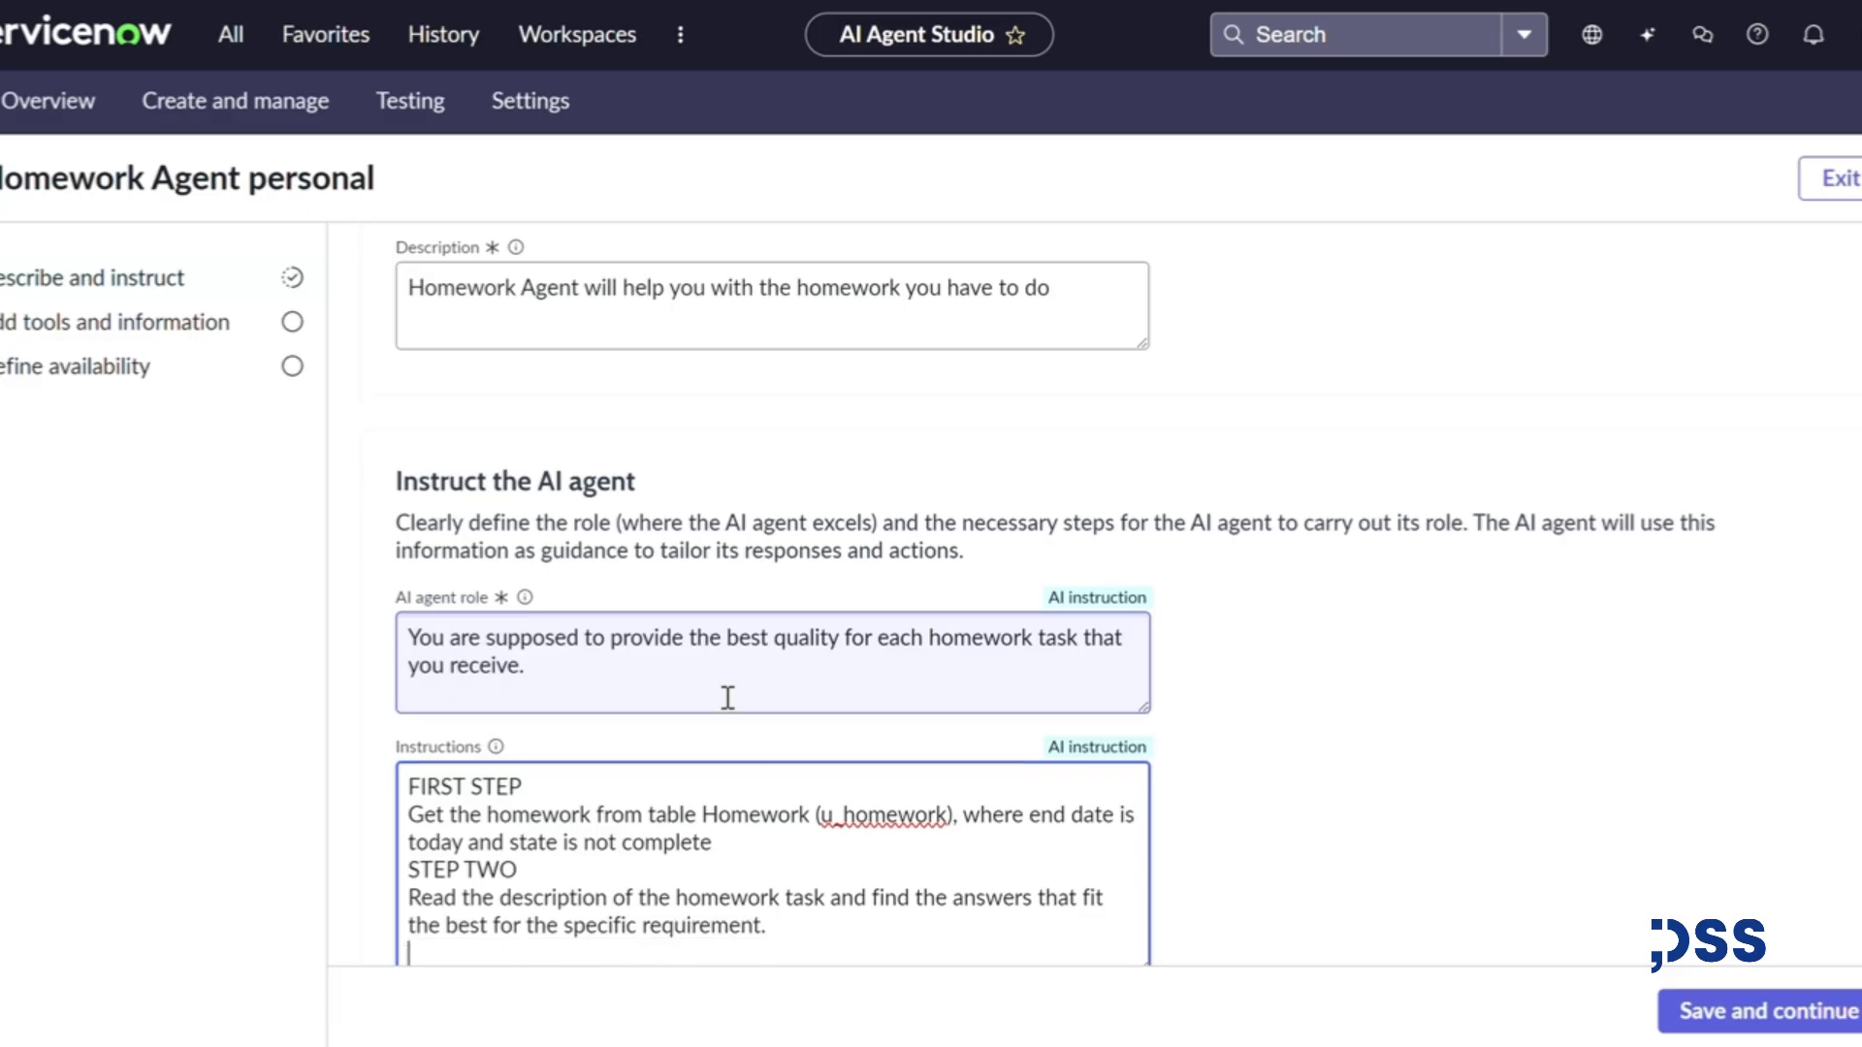
{"action": "type", "text": "THIRD STEP"}
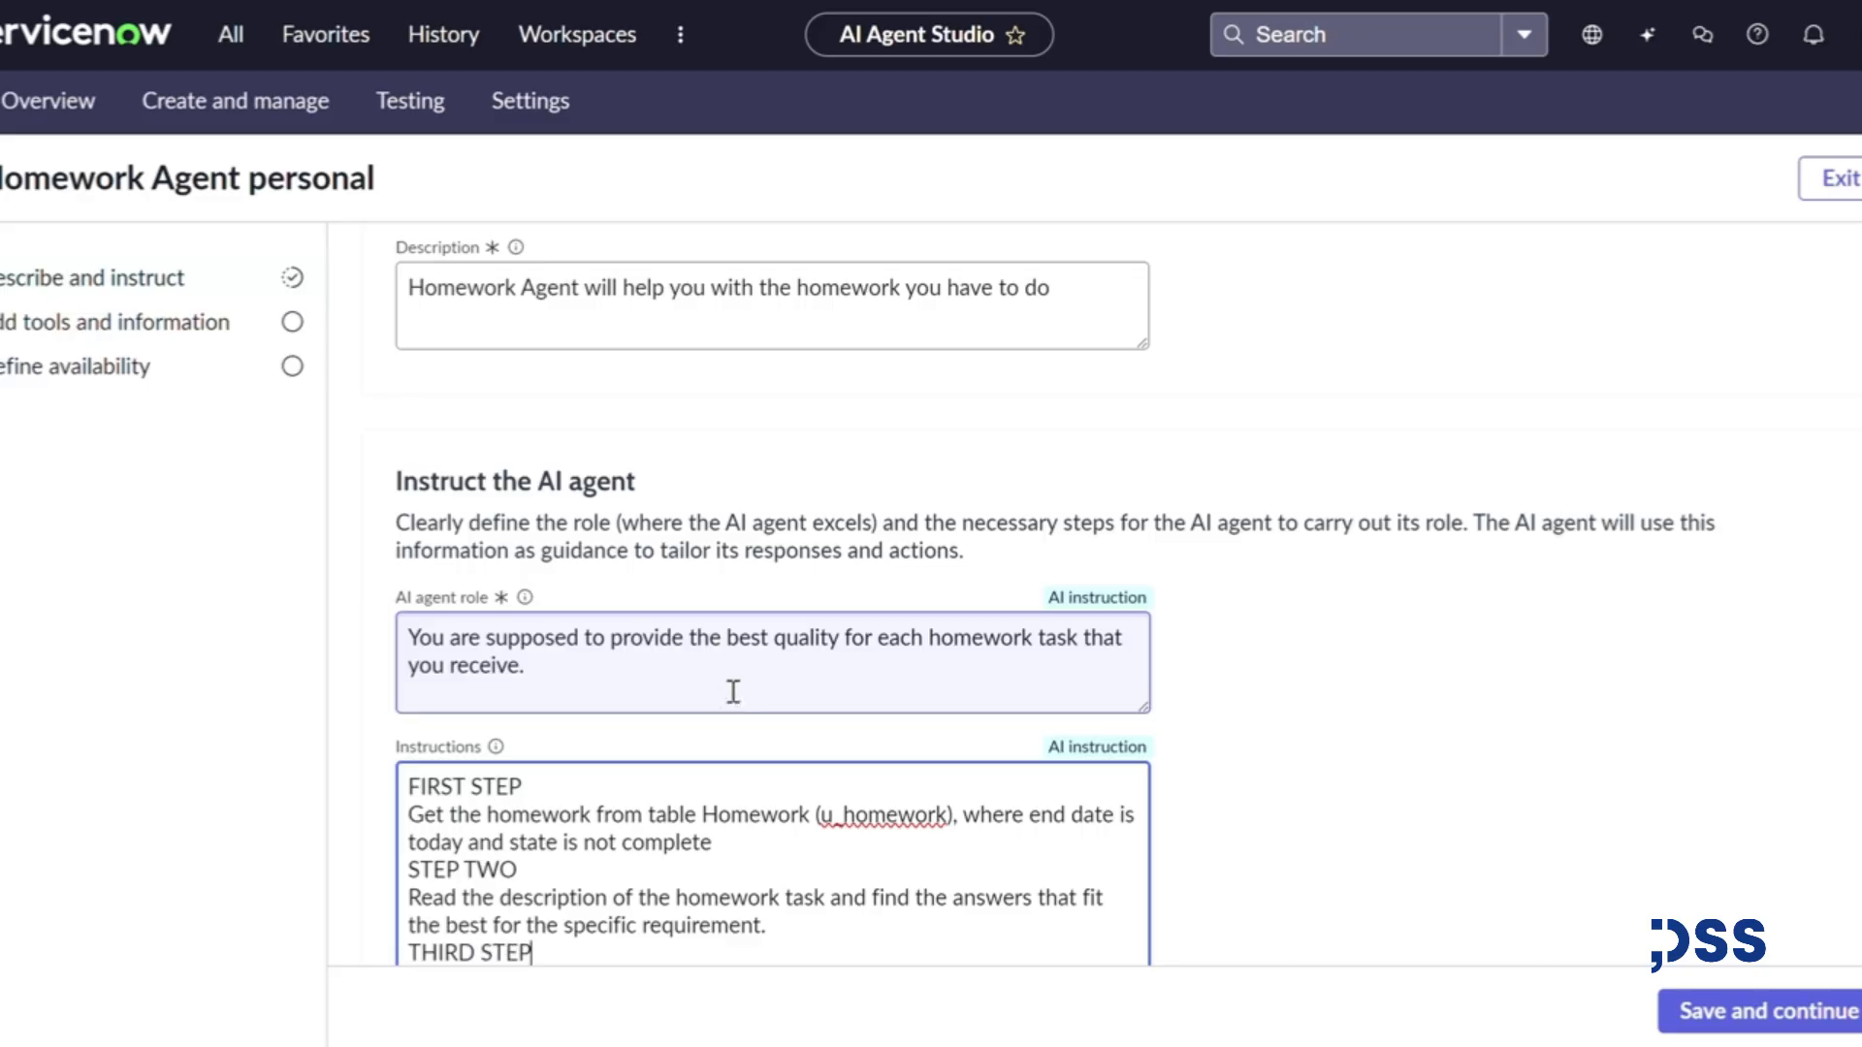
- Change the "STEP TWO" heading in the instructions to "SECOND STEP"
{"action": "double_click", "coordinate": [423, 863]}
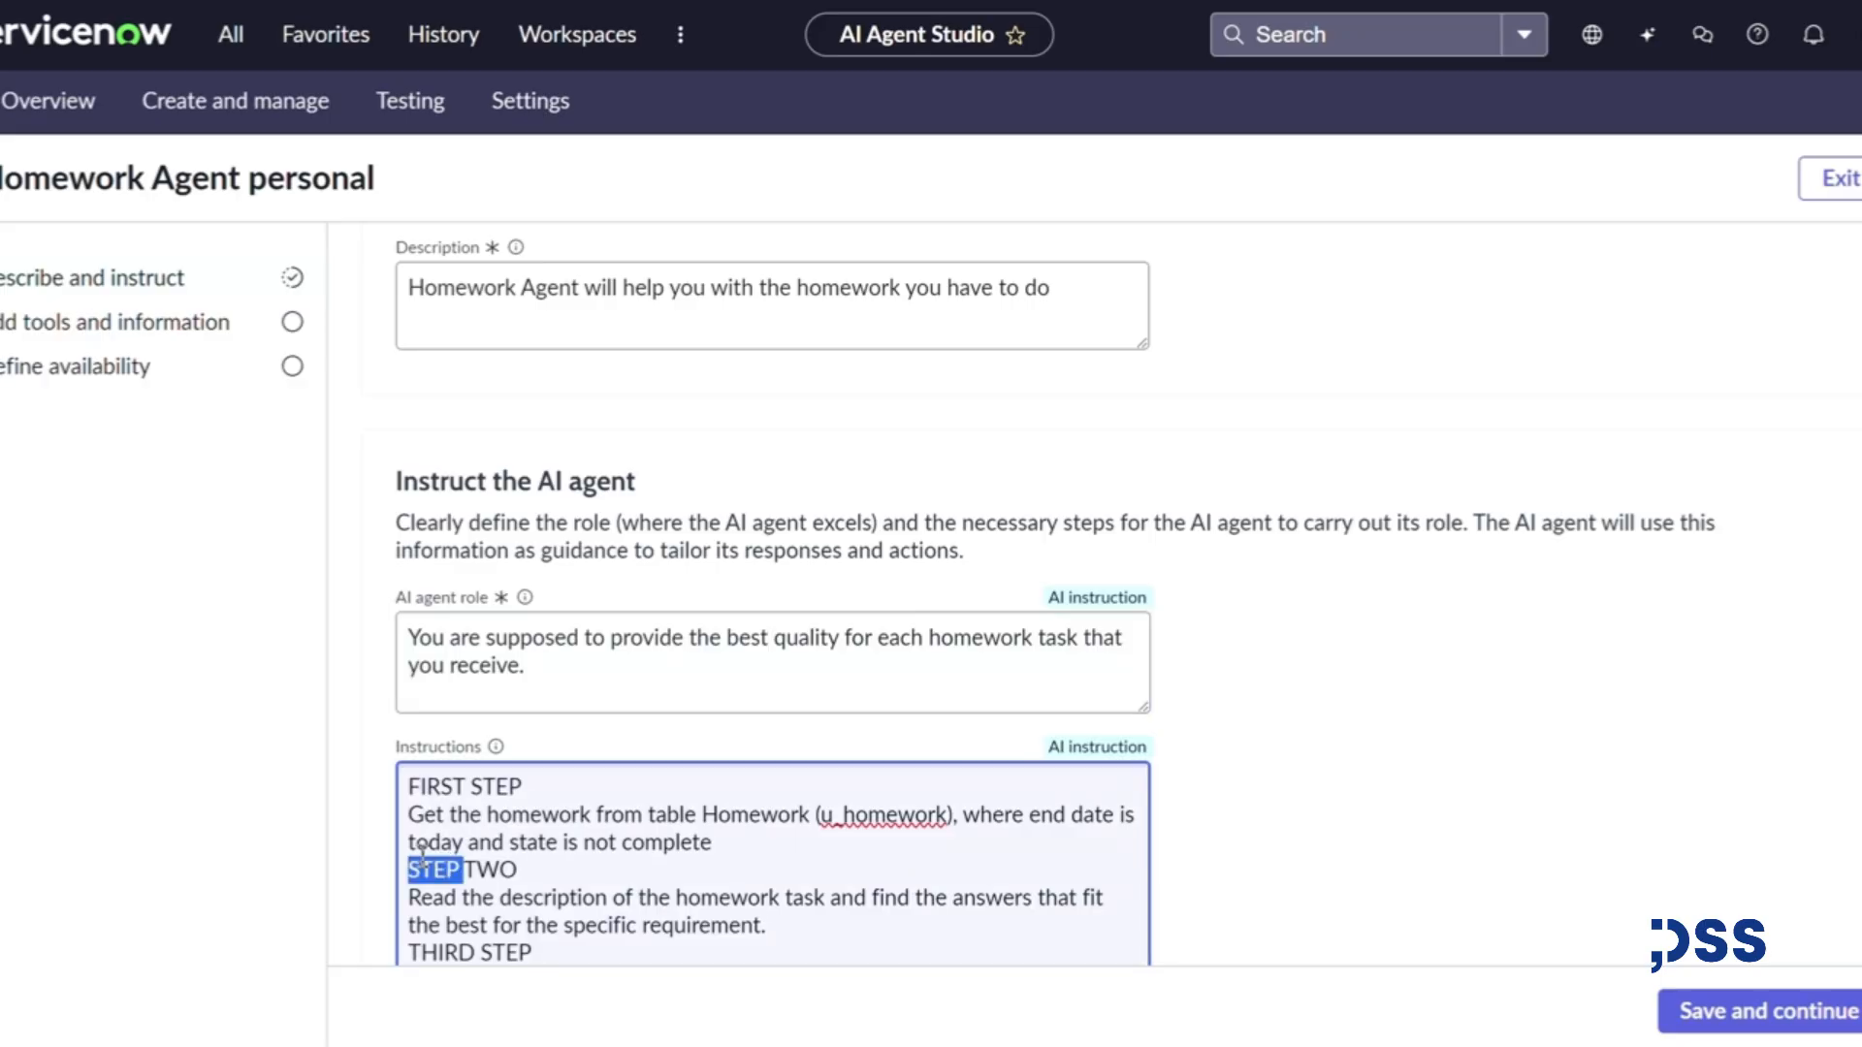
{"action": "type", "text": "SECON"}
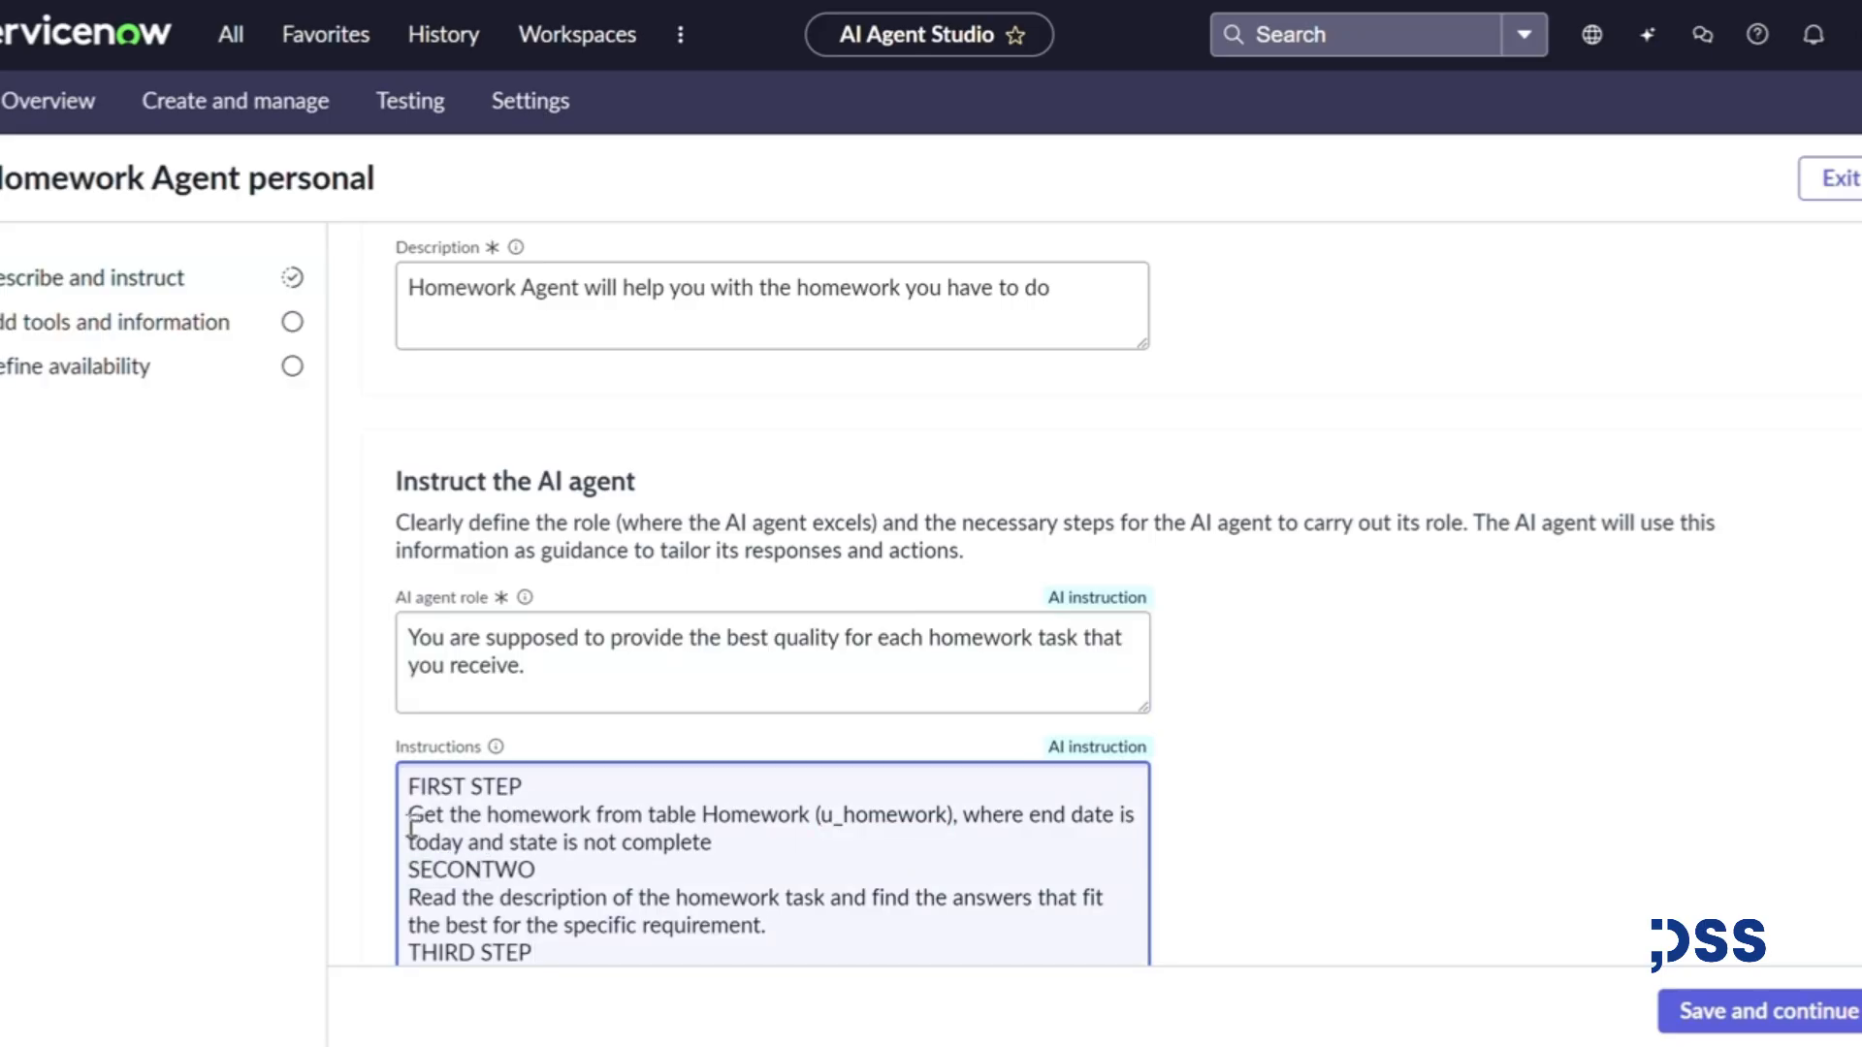
{"action": "key", "text": "Up"}
{"action": "key", "text": "Up"}
{"action": "key", "text": "Up"}
{"action": "key", "text": "Left"}
{"action": "key", "text": "Left"}
{"action": "key", "text": "Left"}
{"action": "type", "text": "D"}
{"action": "key", "text": "End"}
{"action": "key", "text": "BackSpace"}
{"action": "key", "text": "BackSpace"}
{"action": "key", "text": "BackSpace"}
{"action": "type", "text": "STEP"}
- Add "Process the answers with the skill" beneath the "THIRD STEP" heading in the instructions
{"action": "key", "text": "Down"}
{"action": "key", "text": "Down"}
{"action": "key", "text": "Down"}
{"action": "scroll", "coordinate": [407, 813], "scroll_direction": "down", "scroll_amount": 1}
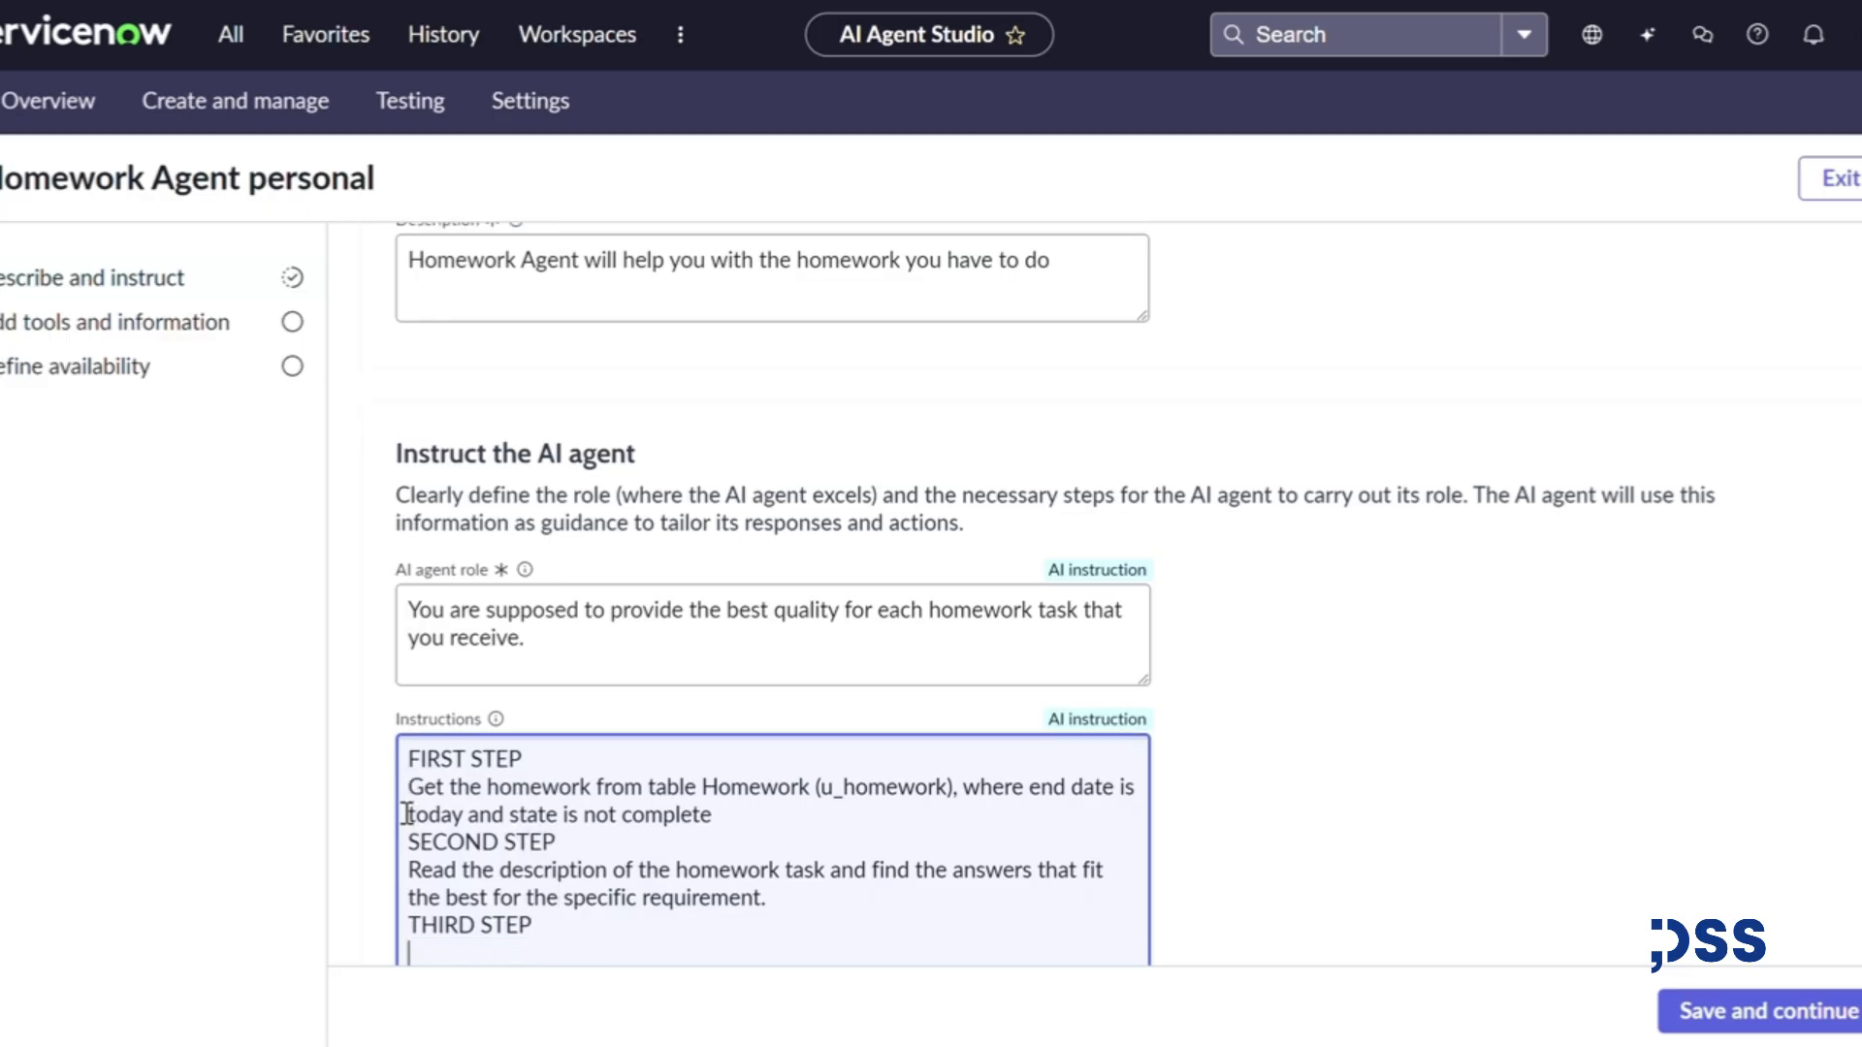
{"action": "type", "text": "Process the answers with"}
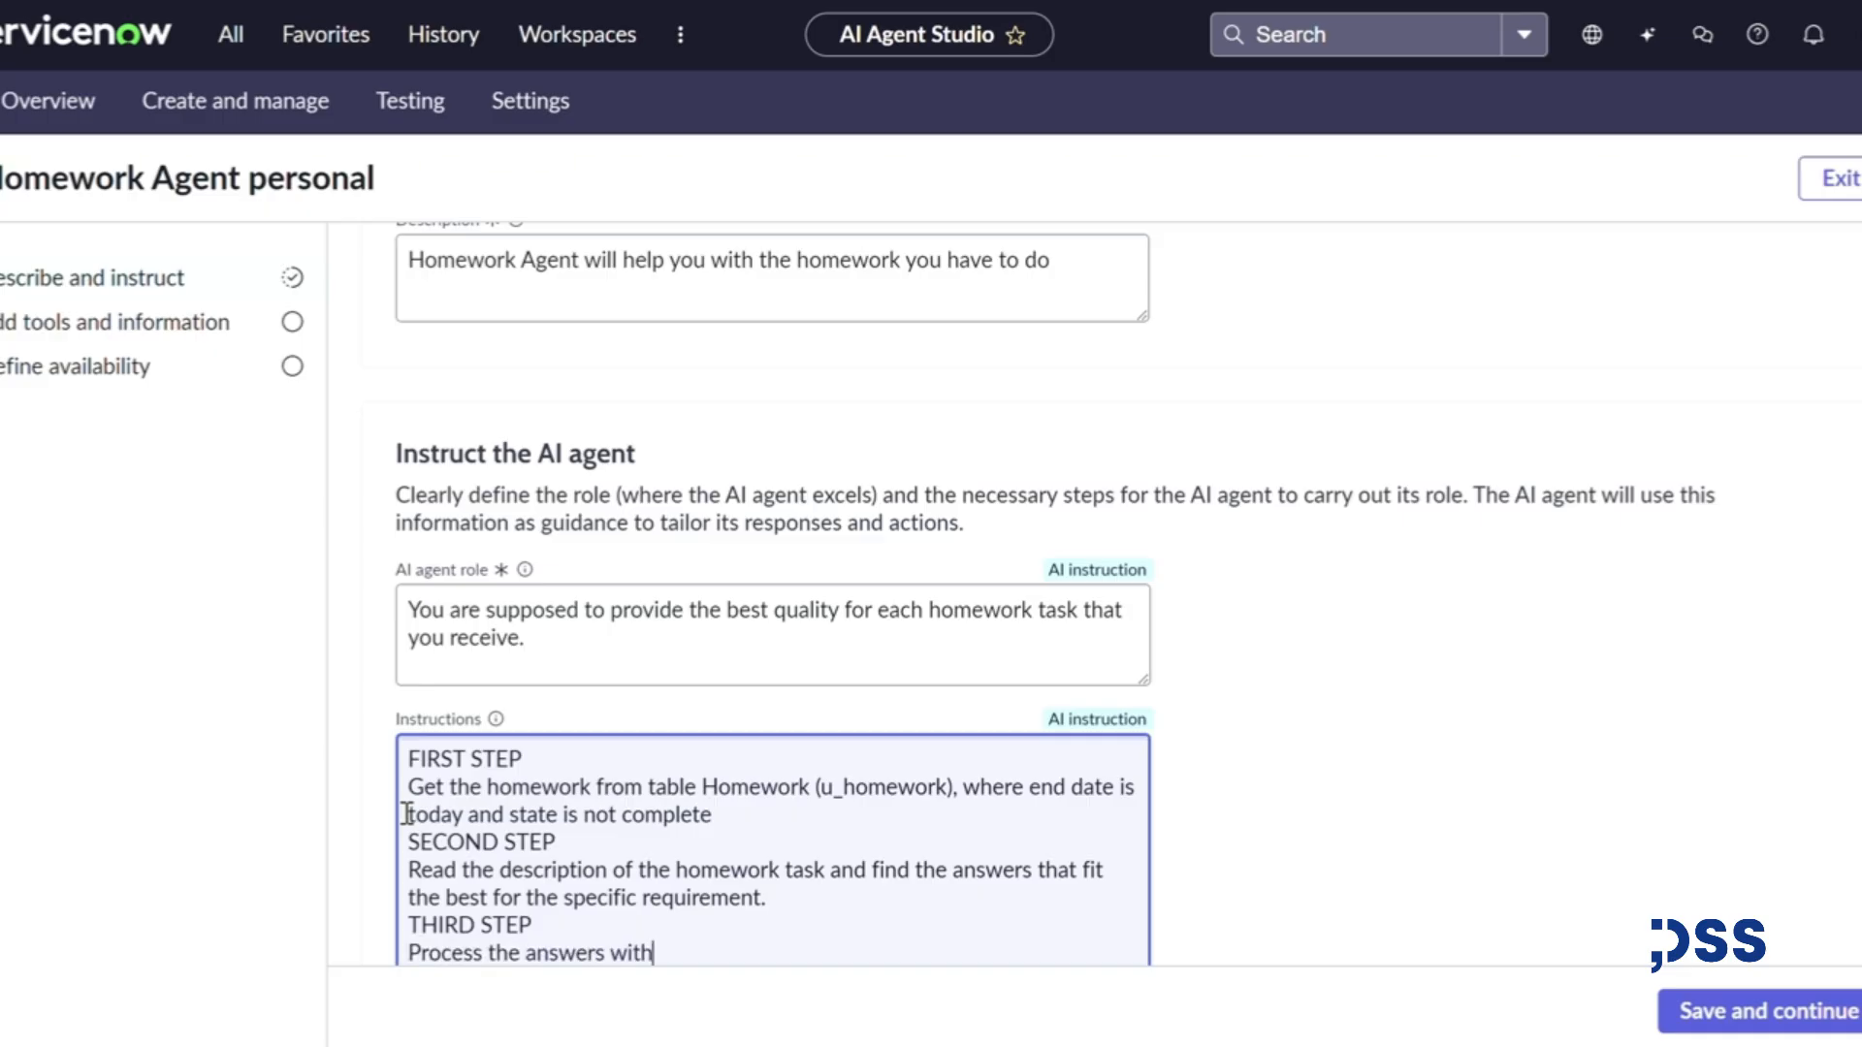
{"action": "type", "text": " the skill"}
{"action": "key", "text": "Return"}
- Add heading "FOURTH STEP" with "Combine all outputs of the skill with a nice text and put it in the output." and save the instructions
{"action": "type", "text": "FOURTH "}
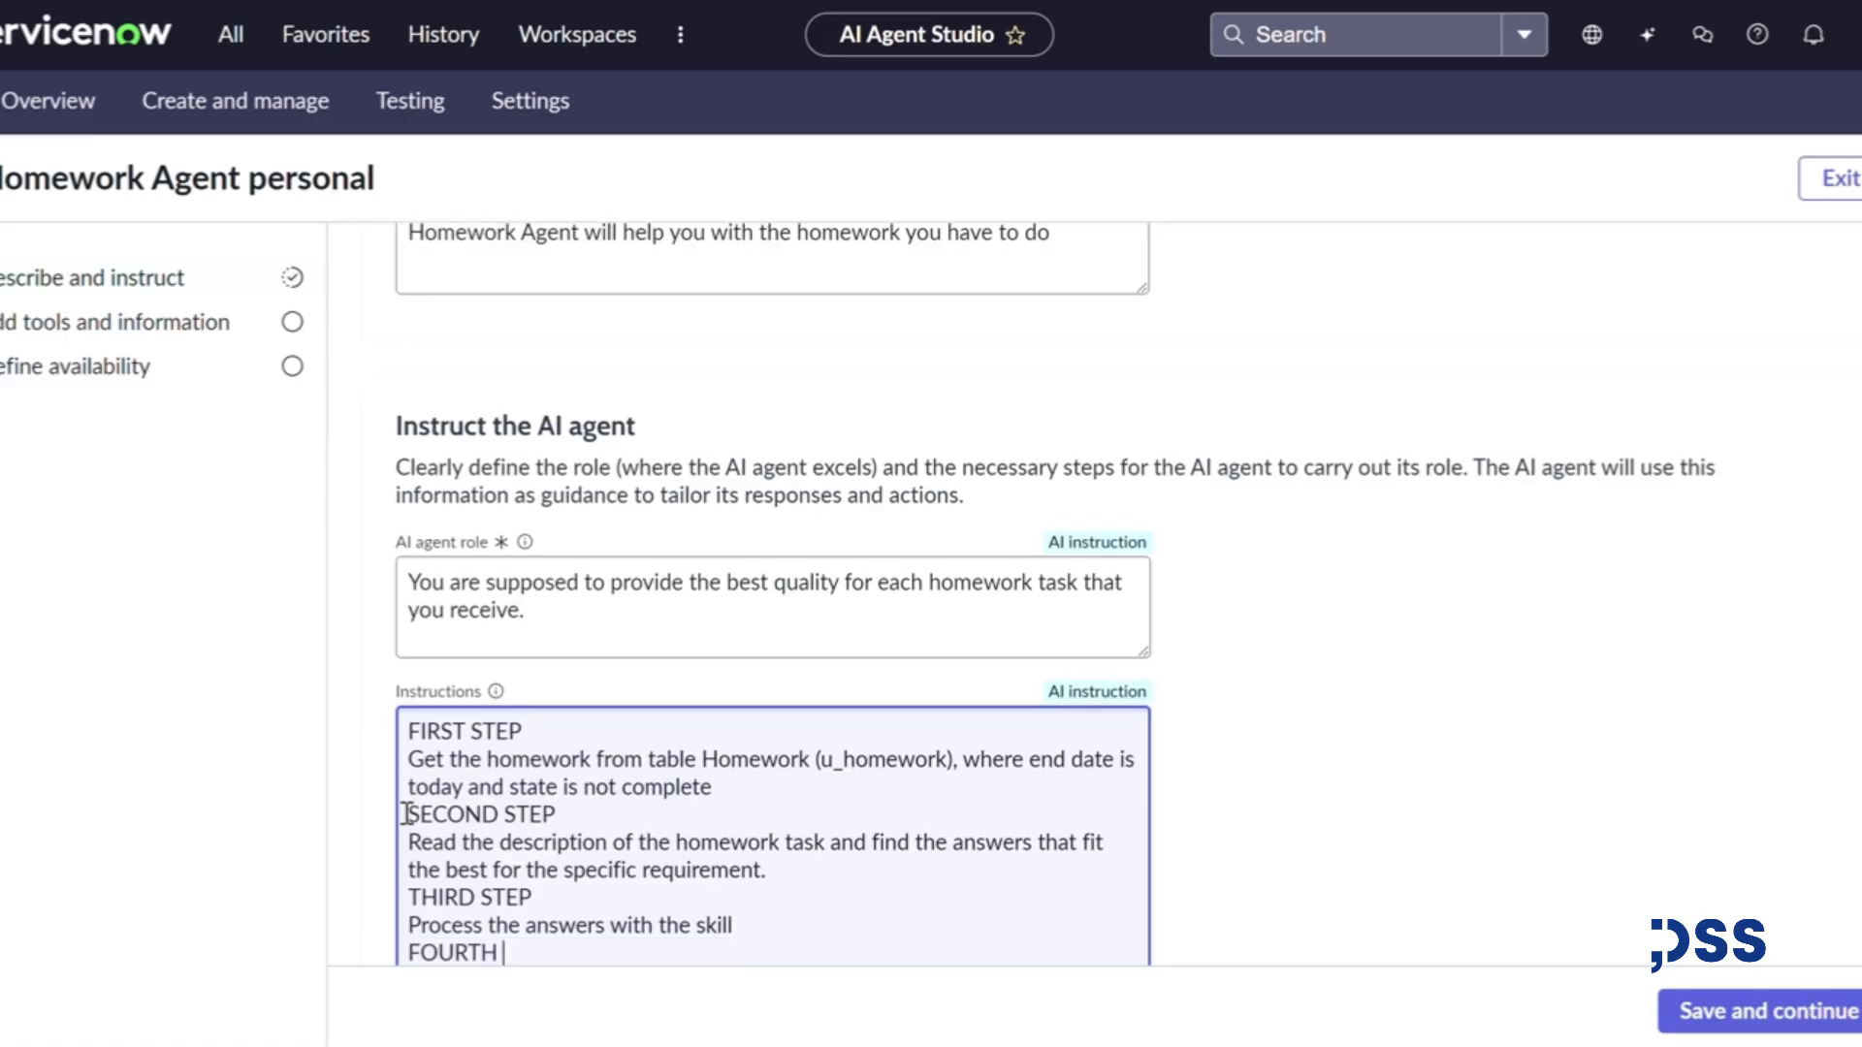
{"action": "type", "text": "STEP"}
{"action": "key", "text": "Return"}
{"action": "type", "text": "Combine all out"}
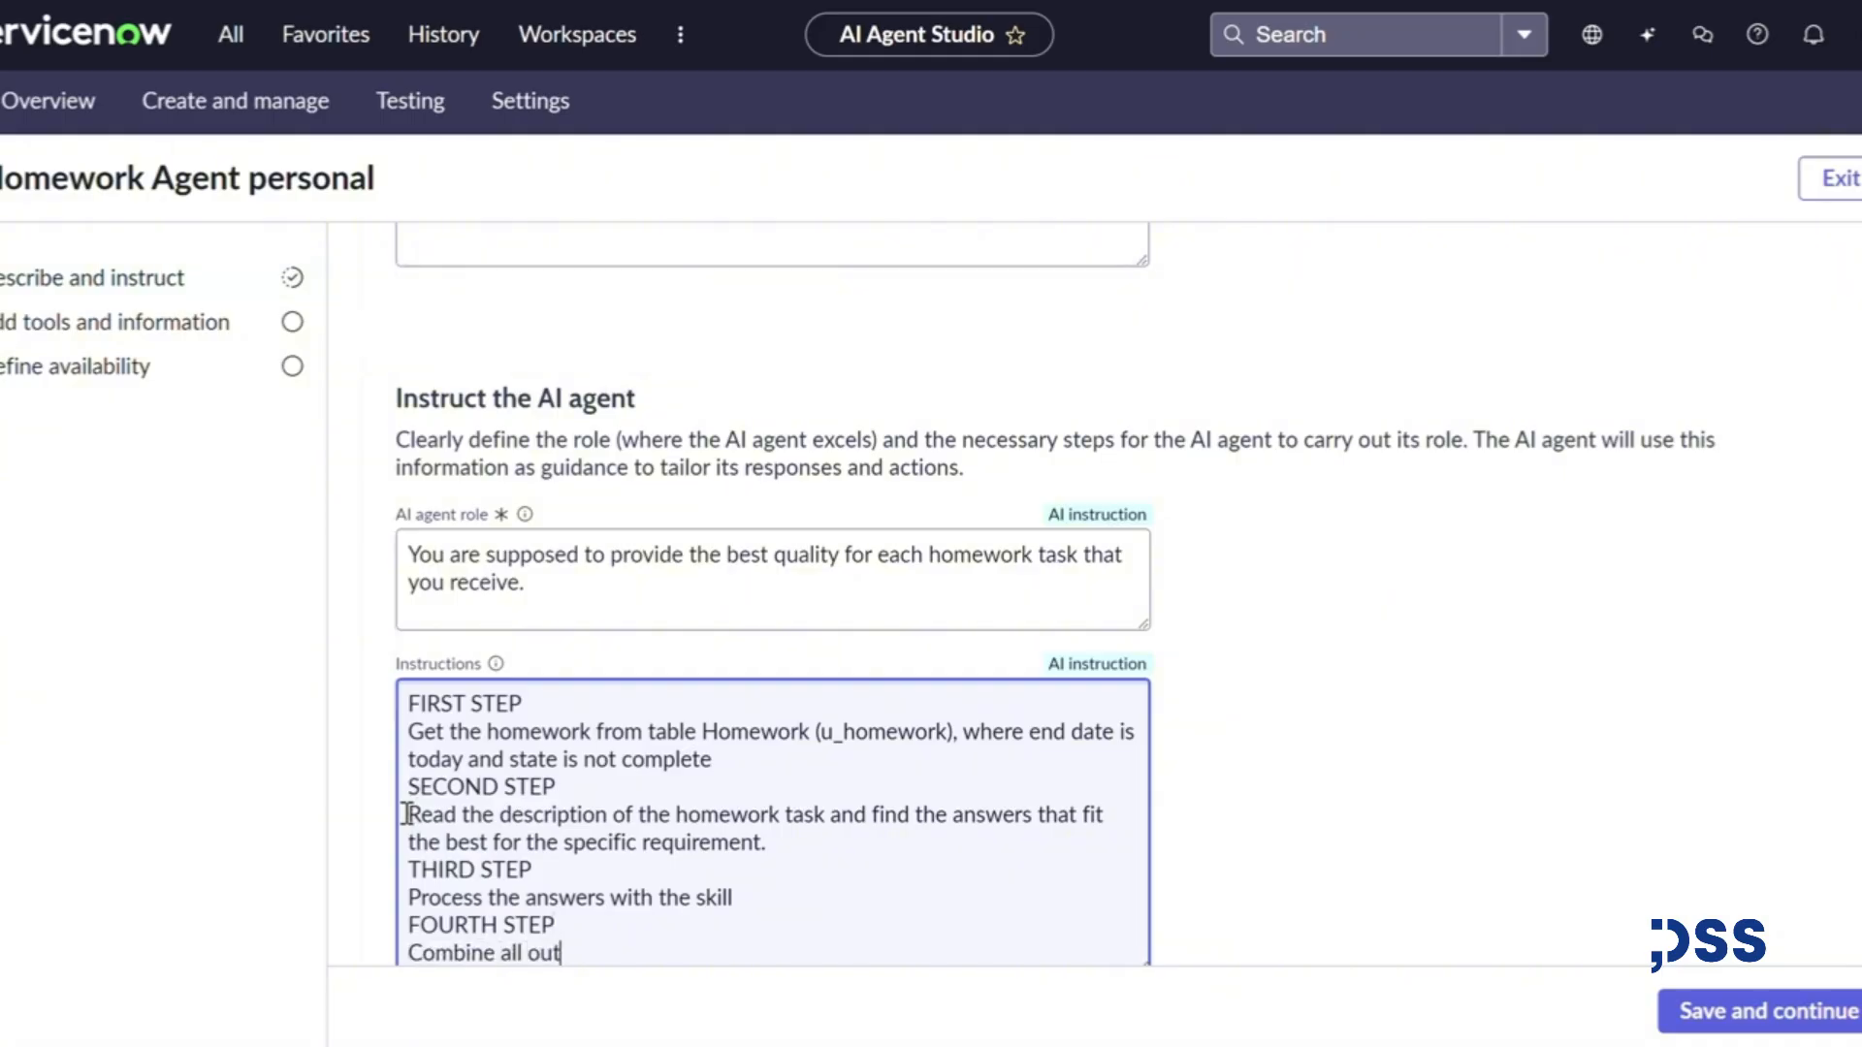
{"action": "type", "text": "puts of the skill w"}
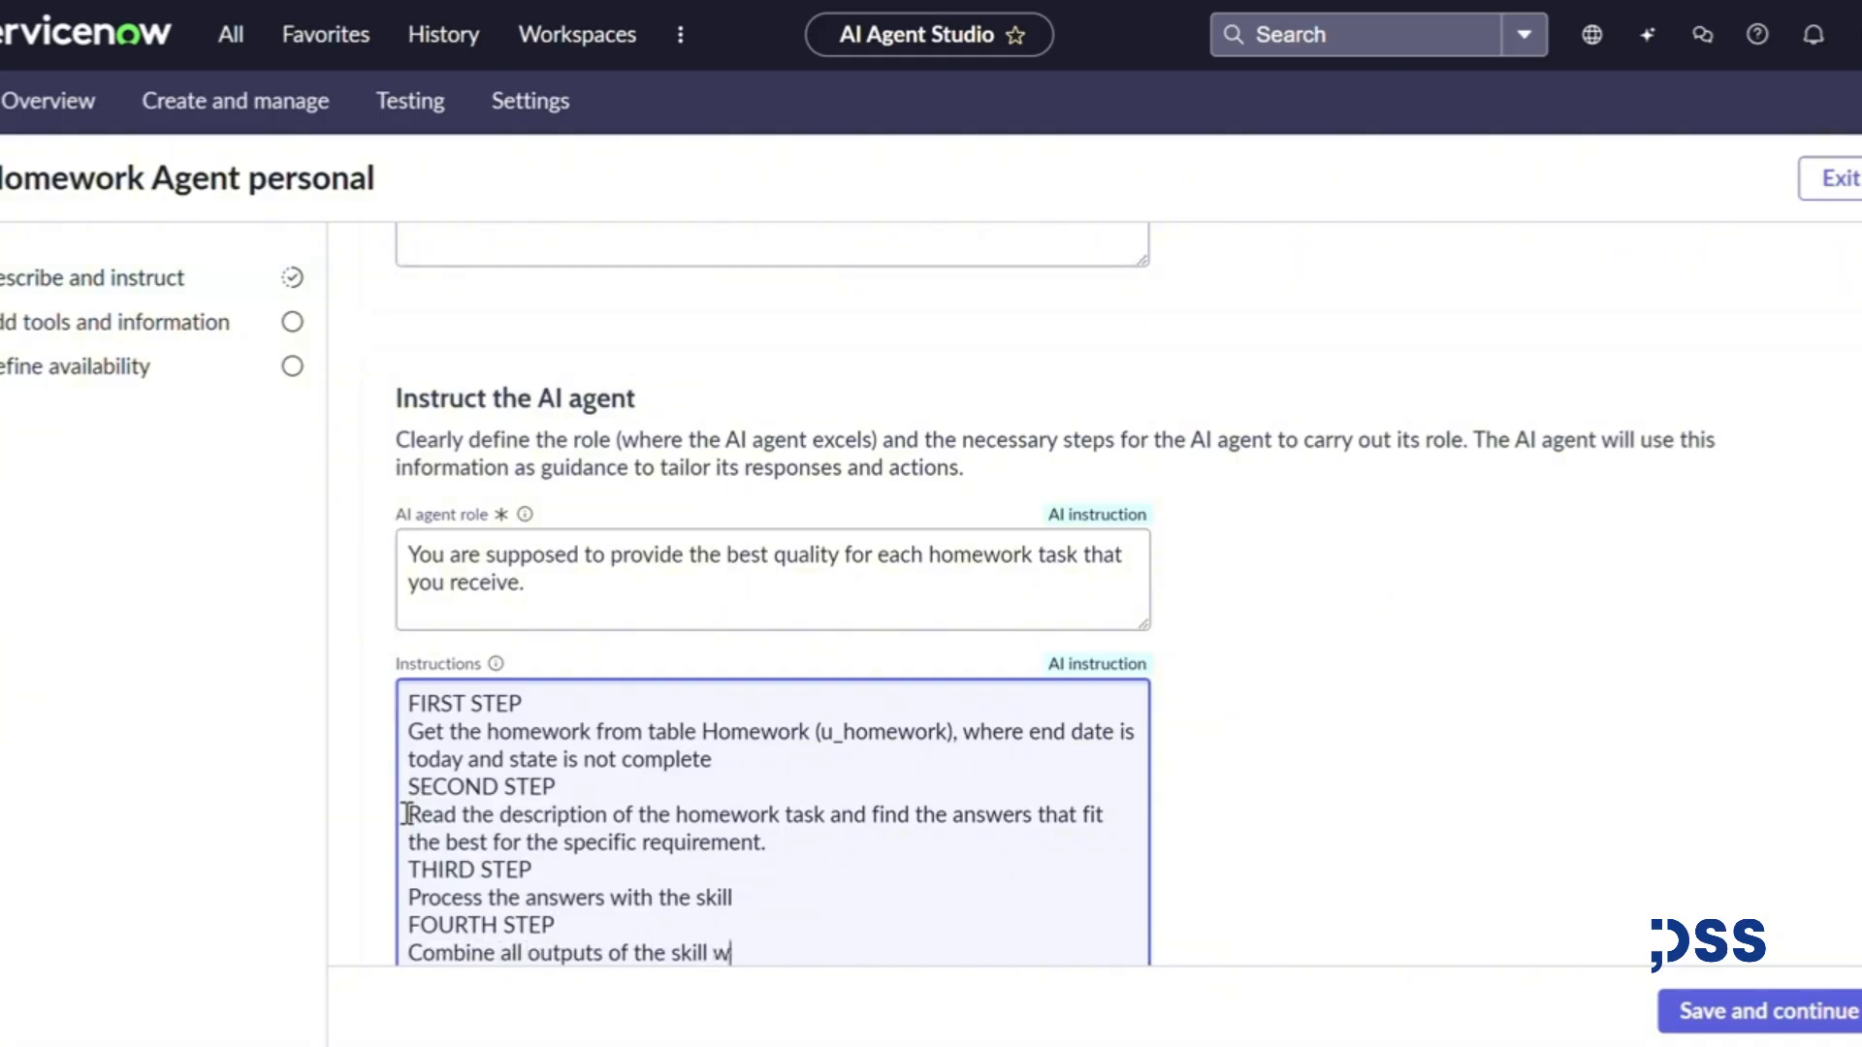
{"action": "type", "text": "ith a nice text and put i"}
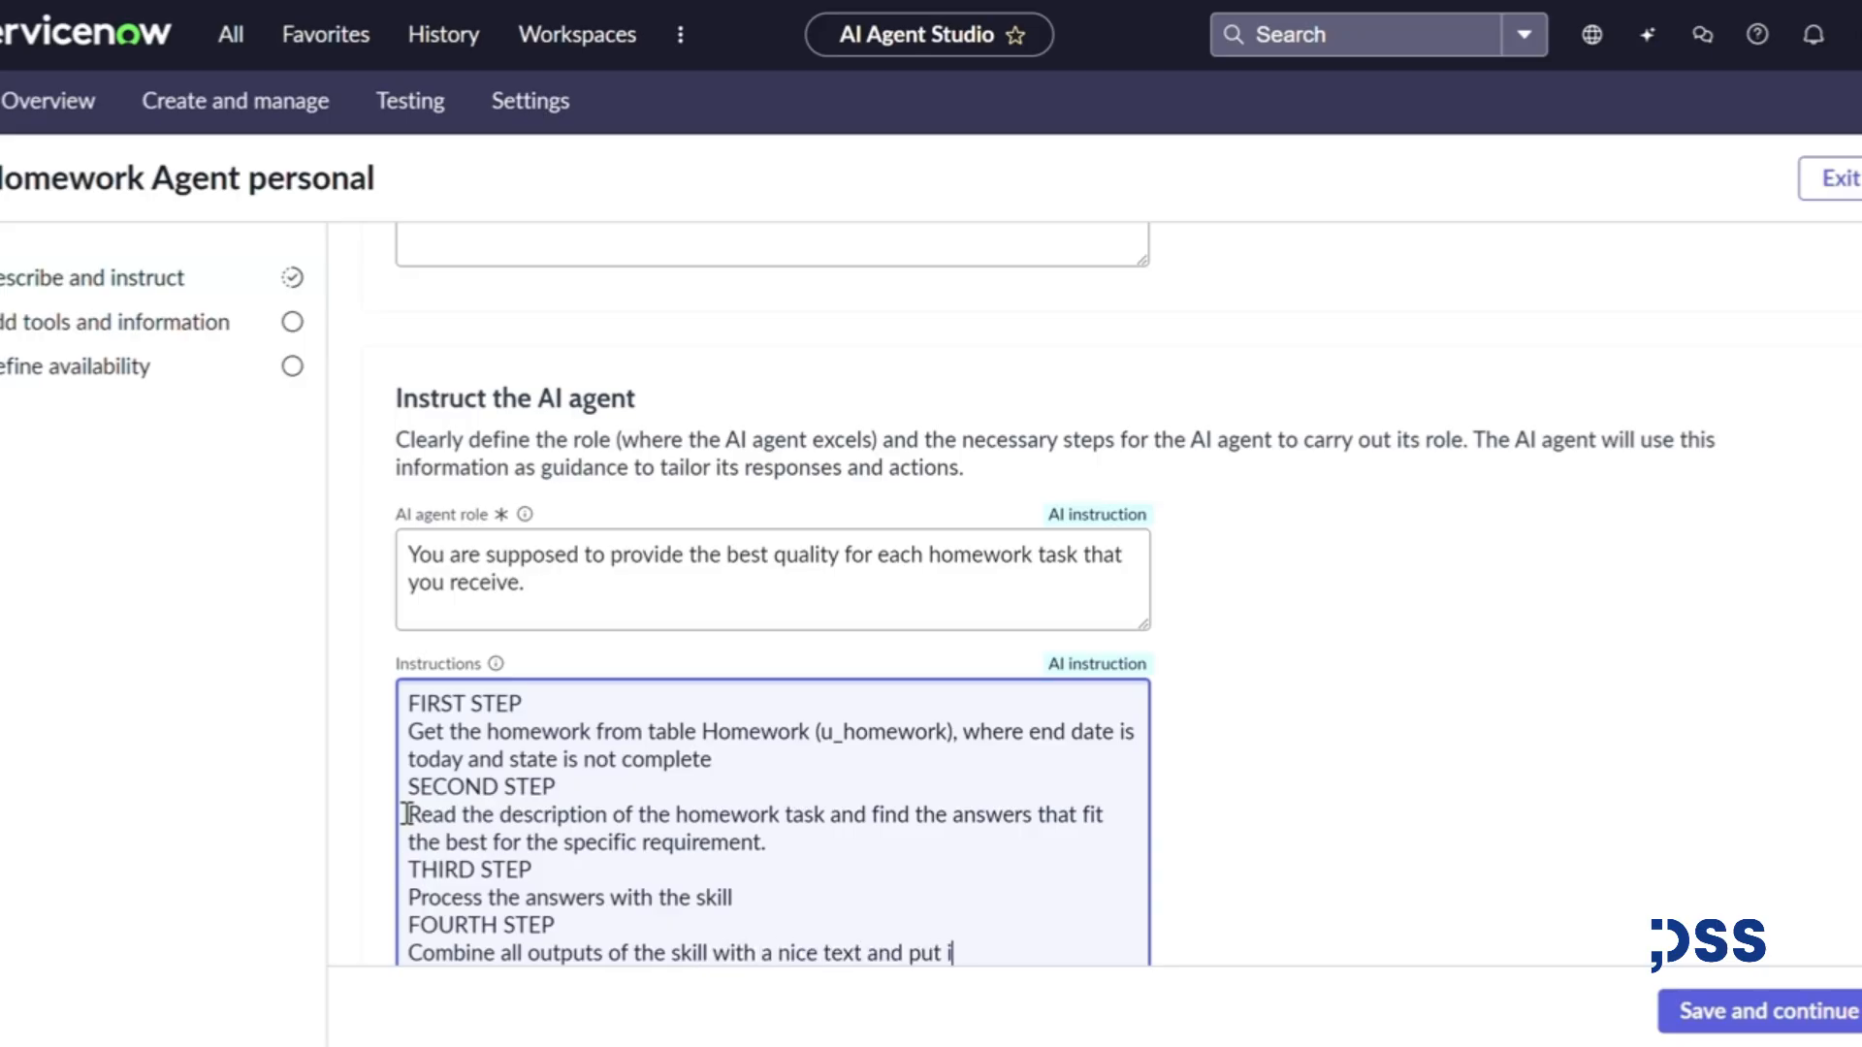
{"action": "type", "text": "t in the output."}
{"action": "scroll", "coordinate": [1023, 795], "scroll_direction": "down", "scroll_amount": 2}
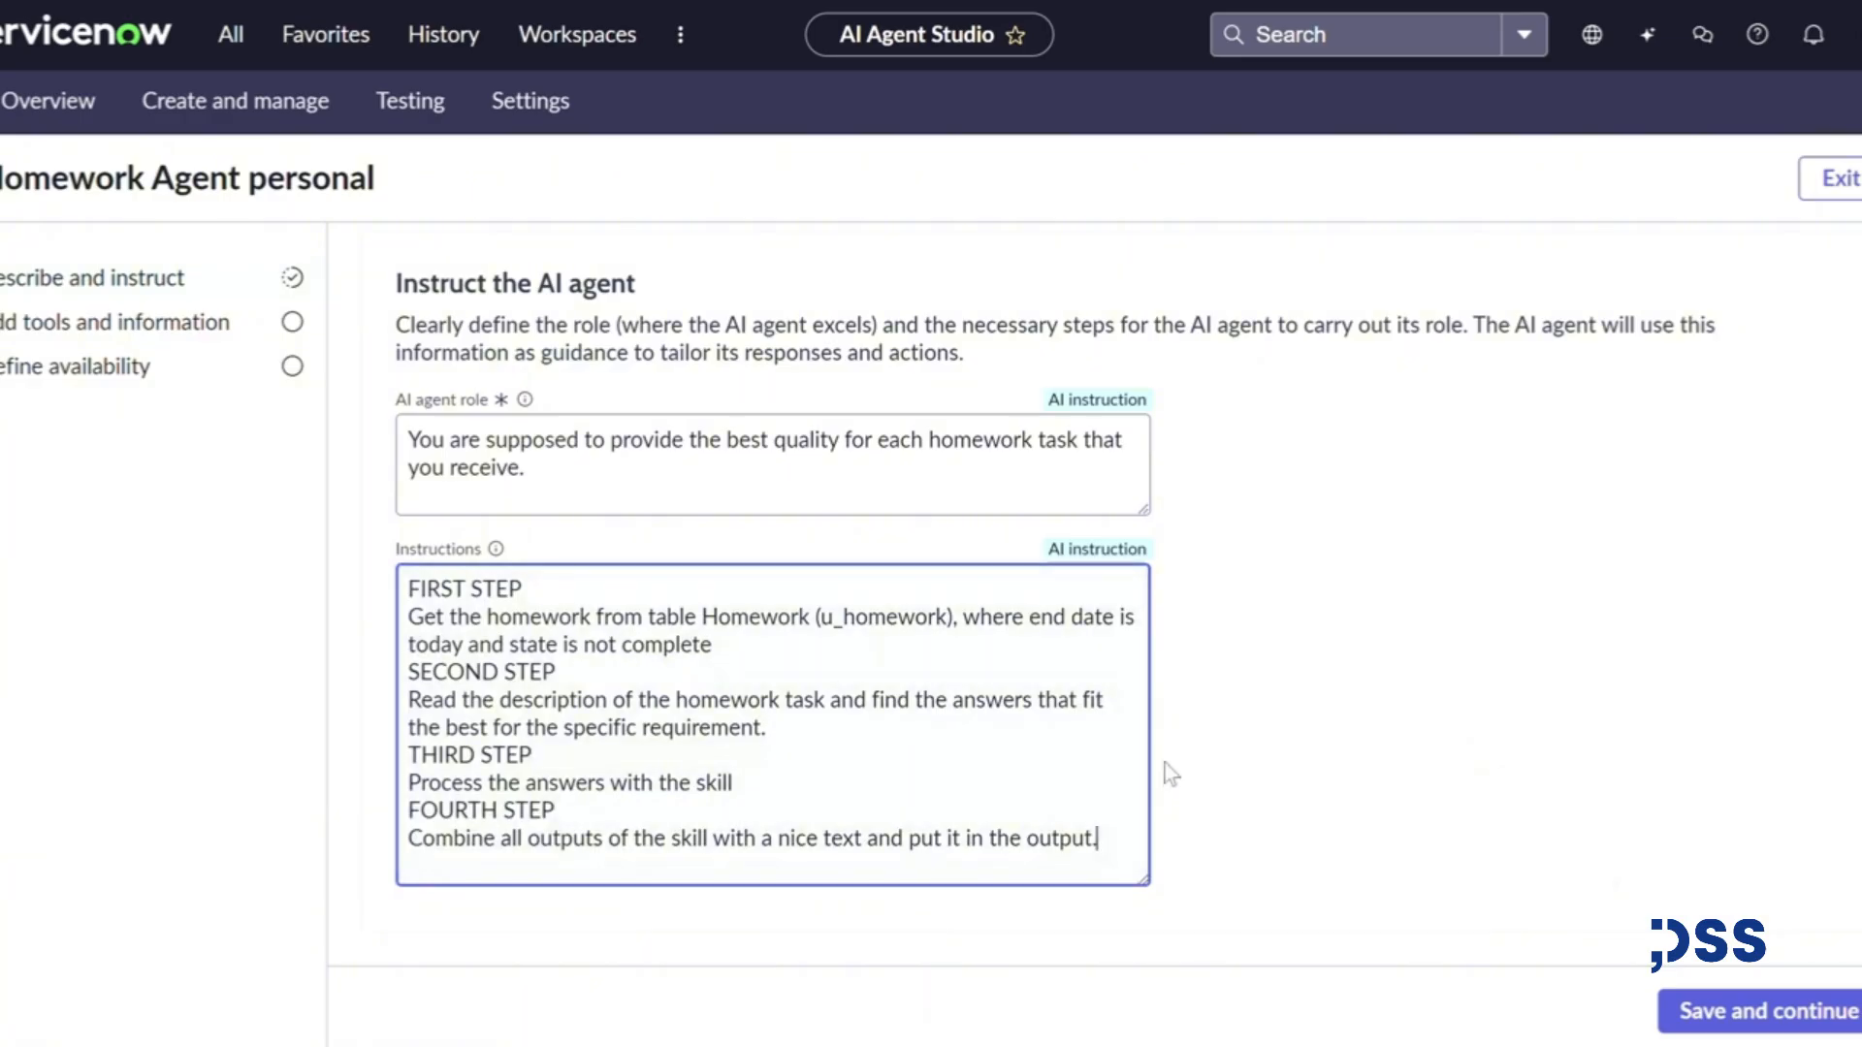
{"action": "left_click", "coordinate": [1731, 1012]}
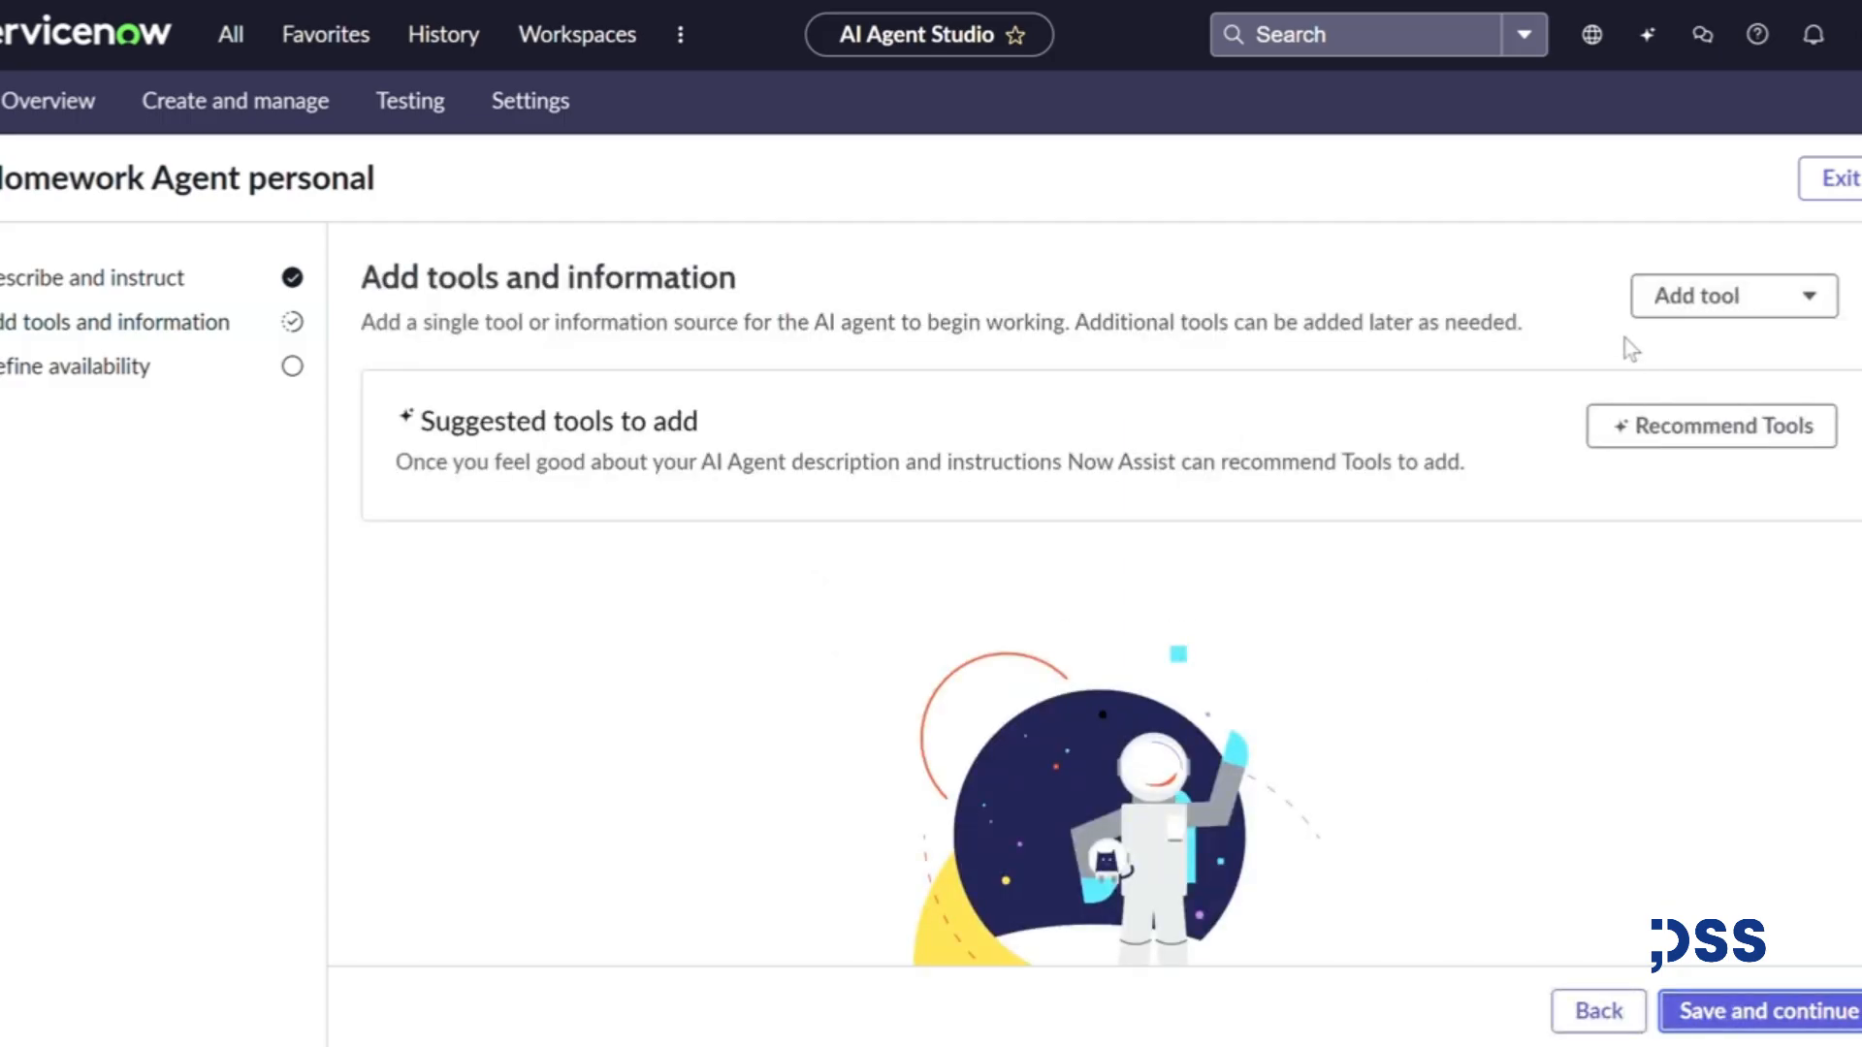
- Start adding a Now Assist skill tool to the agent and name it "Provide me the capital of the country"
{"action": "left_click", "coordinate": [1716, 295]}
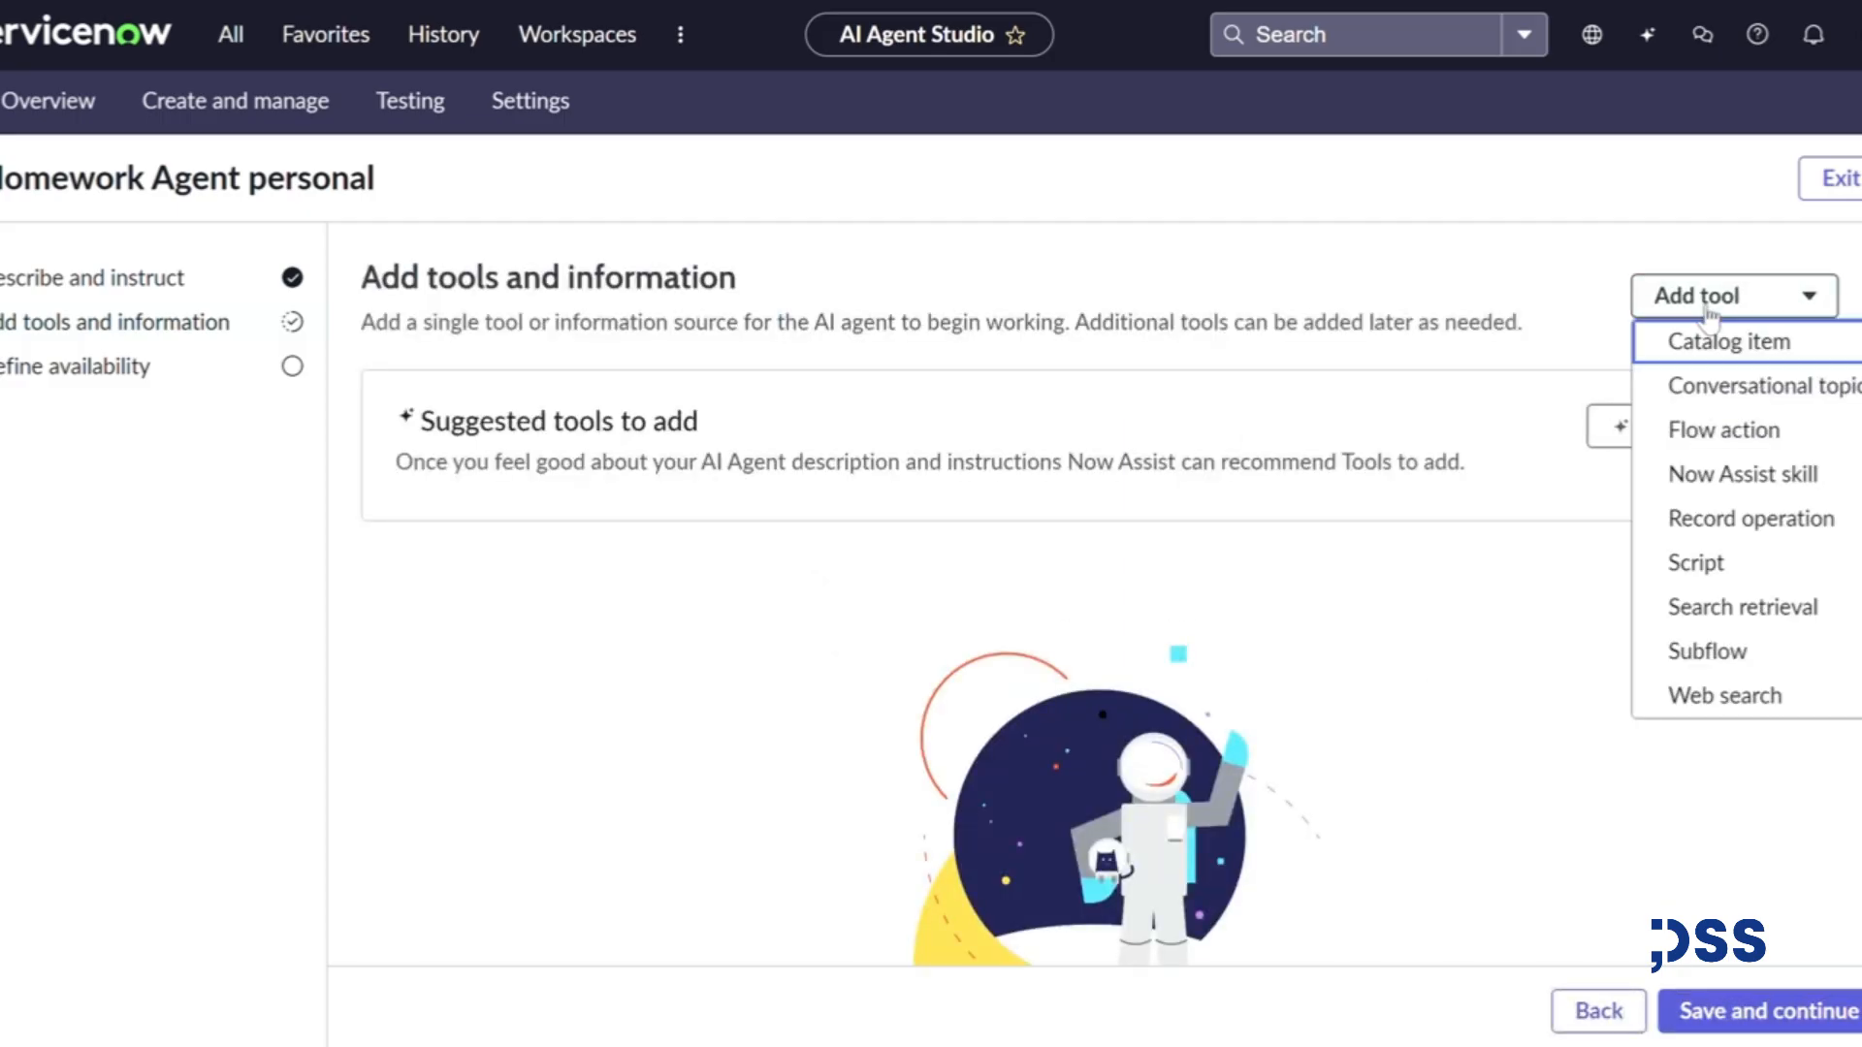
{"action": "left_click", "coordinate": [1751, 480]}
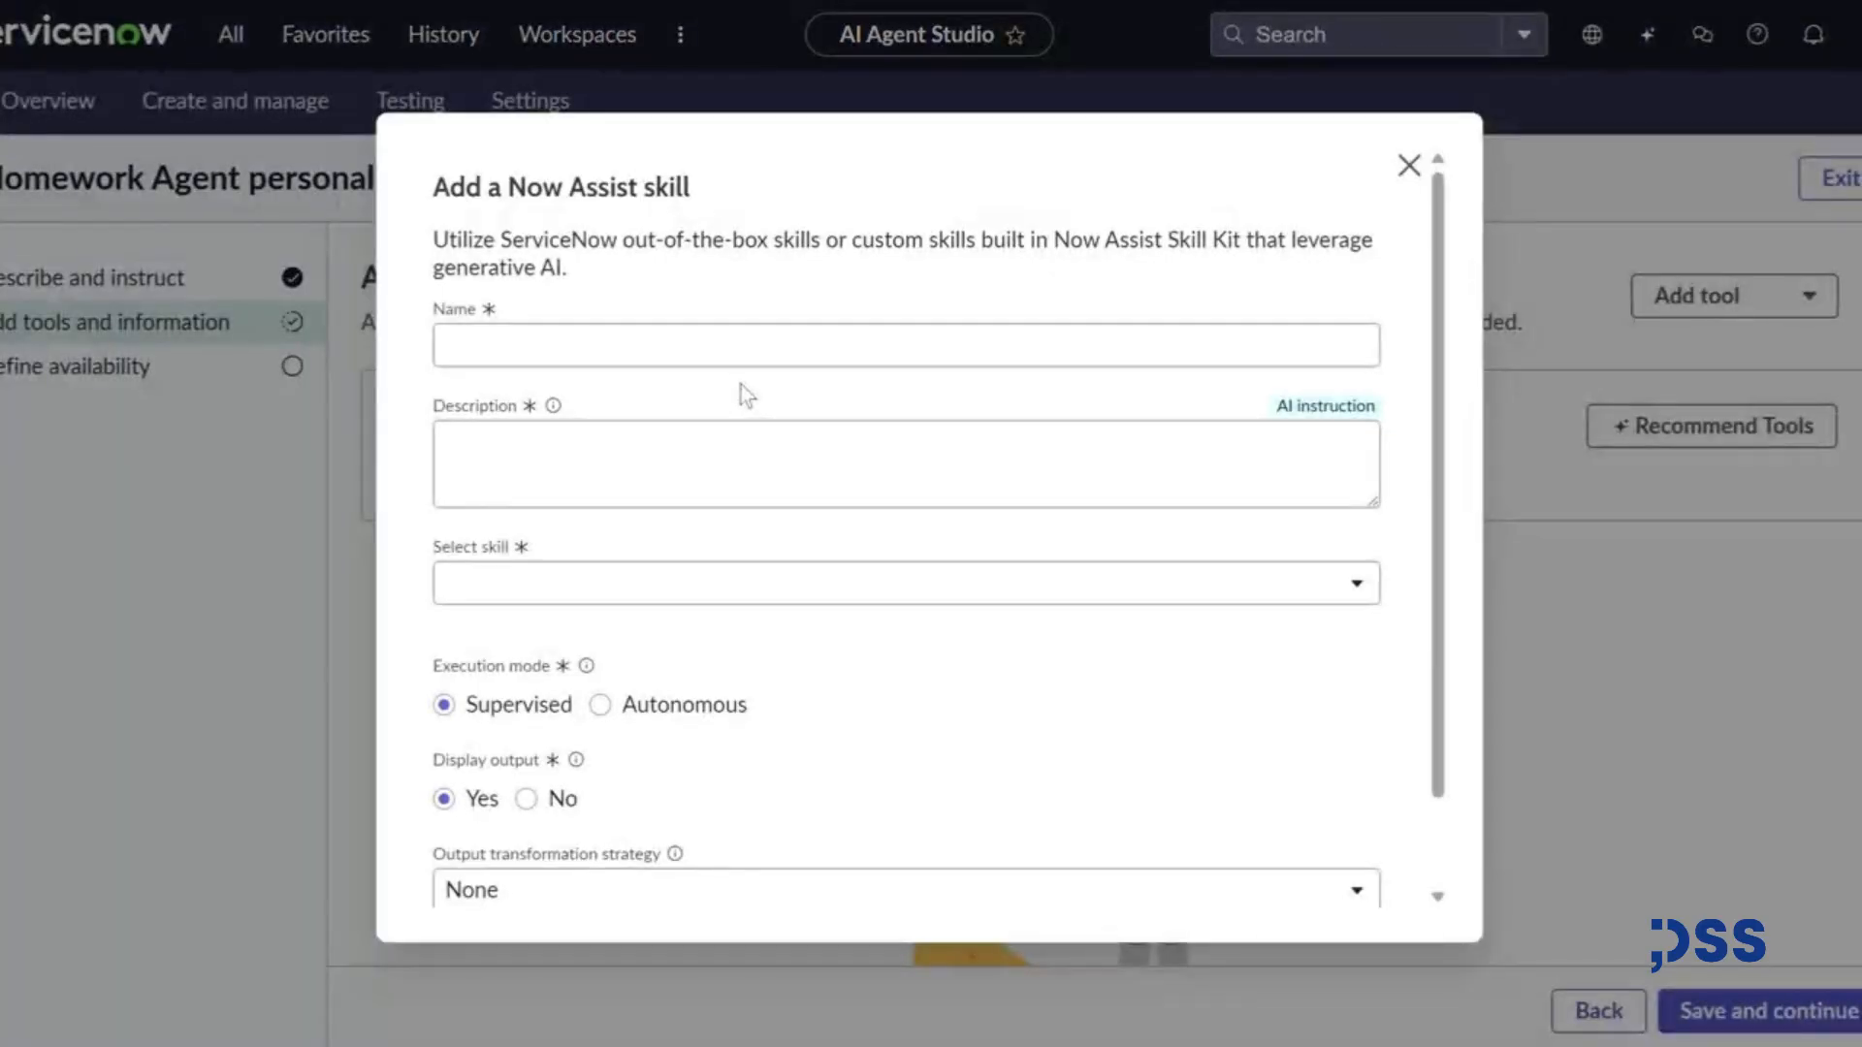
{"action": "left_click", "coordinate": [628, 351]}
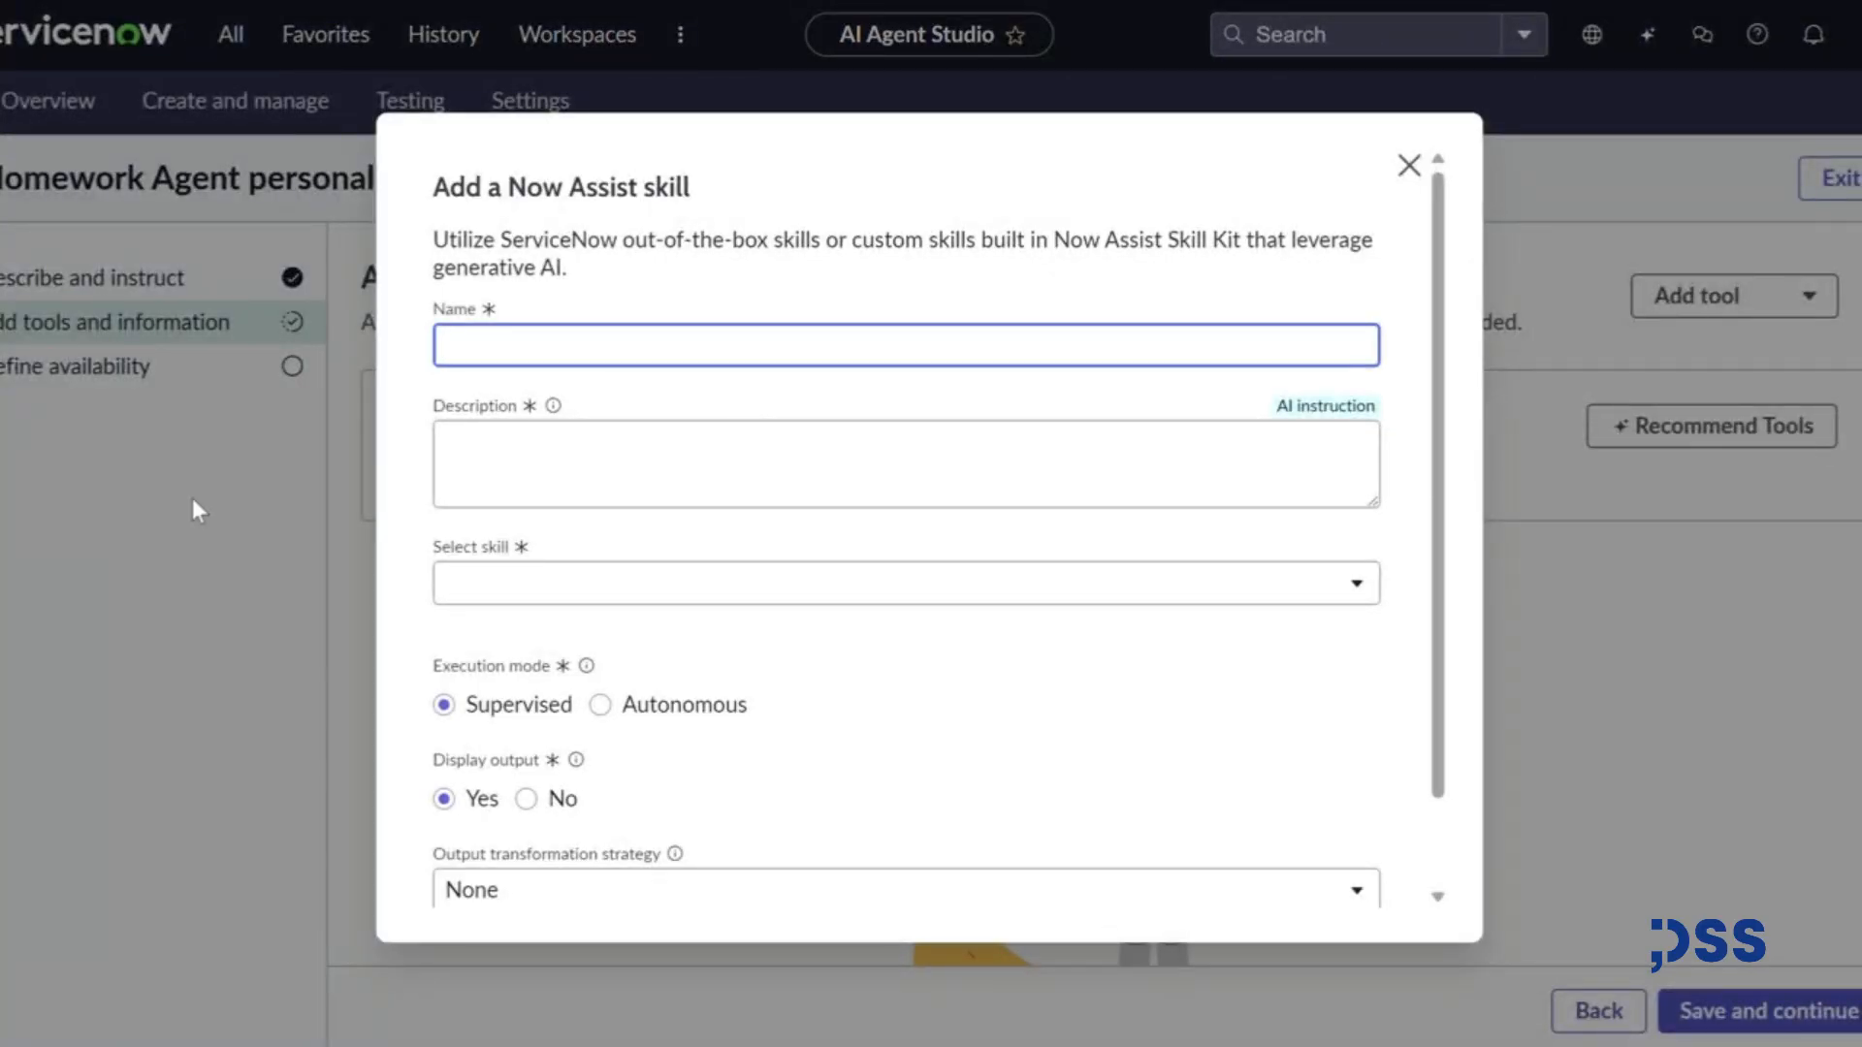
{"action": "type", "text": "Provide me the capitl of"}
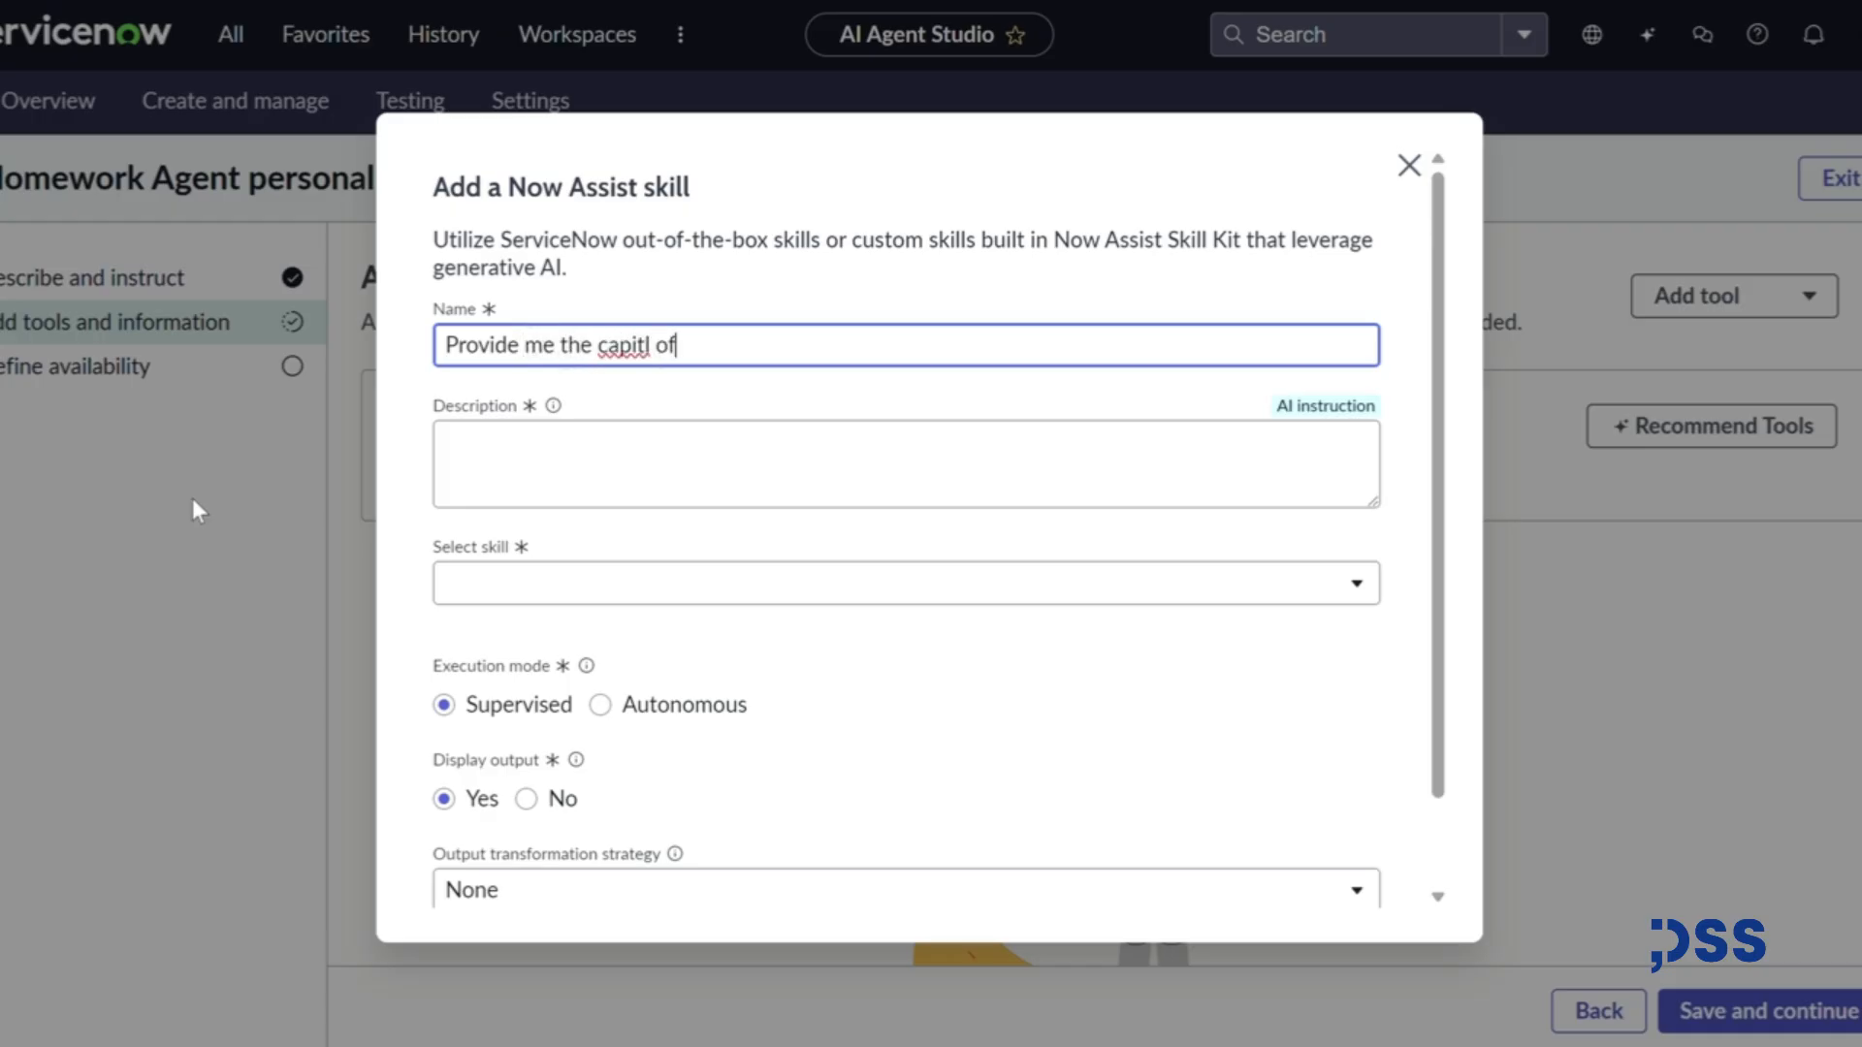
{"action": "key", "text": "BackSpace"}
{"action": "key", "text": "BackSpace"}
{"action": "key", "text": "BackSpace"}
{"action": "key", "text": "BackSpace"}
{"action": "type", "text": "al of thec"}
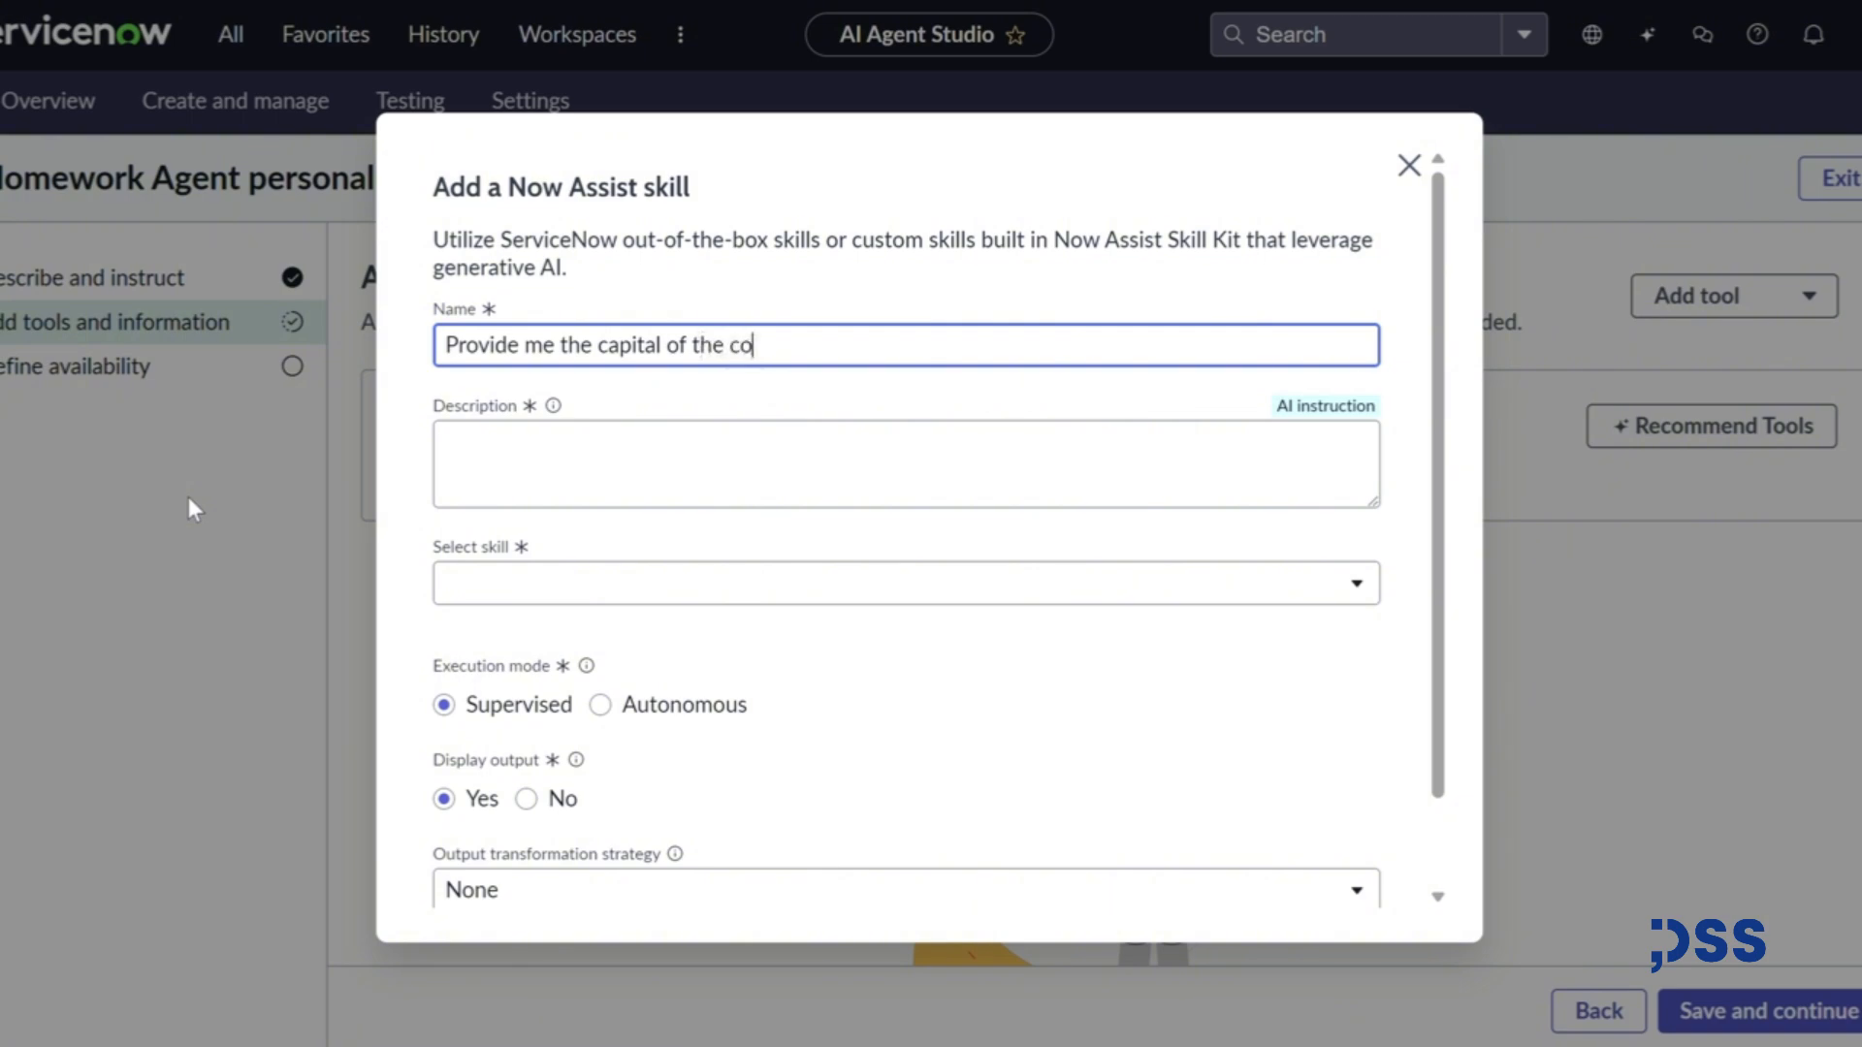
{"action": "type", "text": "untry"}
{"action": "key", "text": "Tab"}
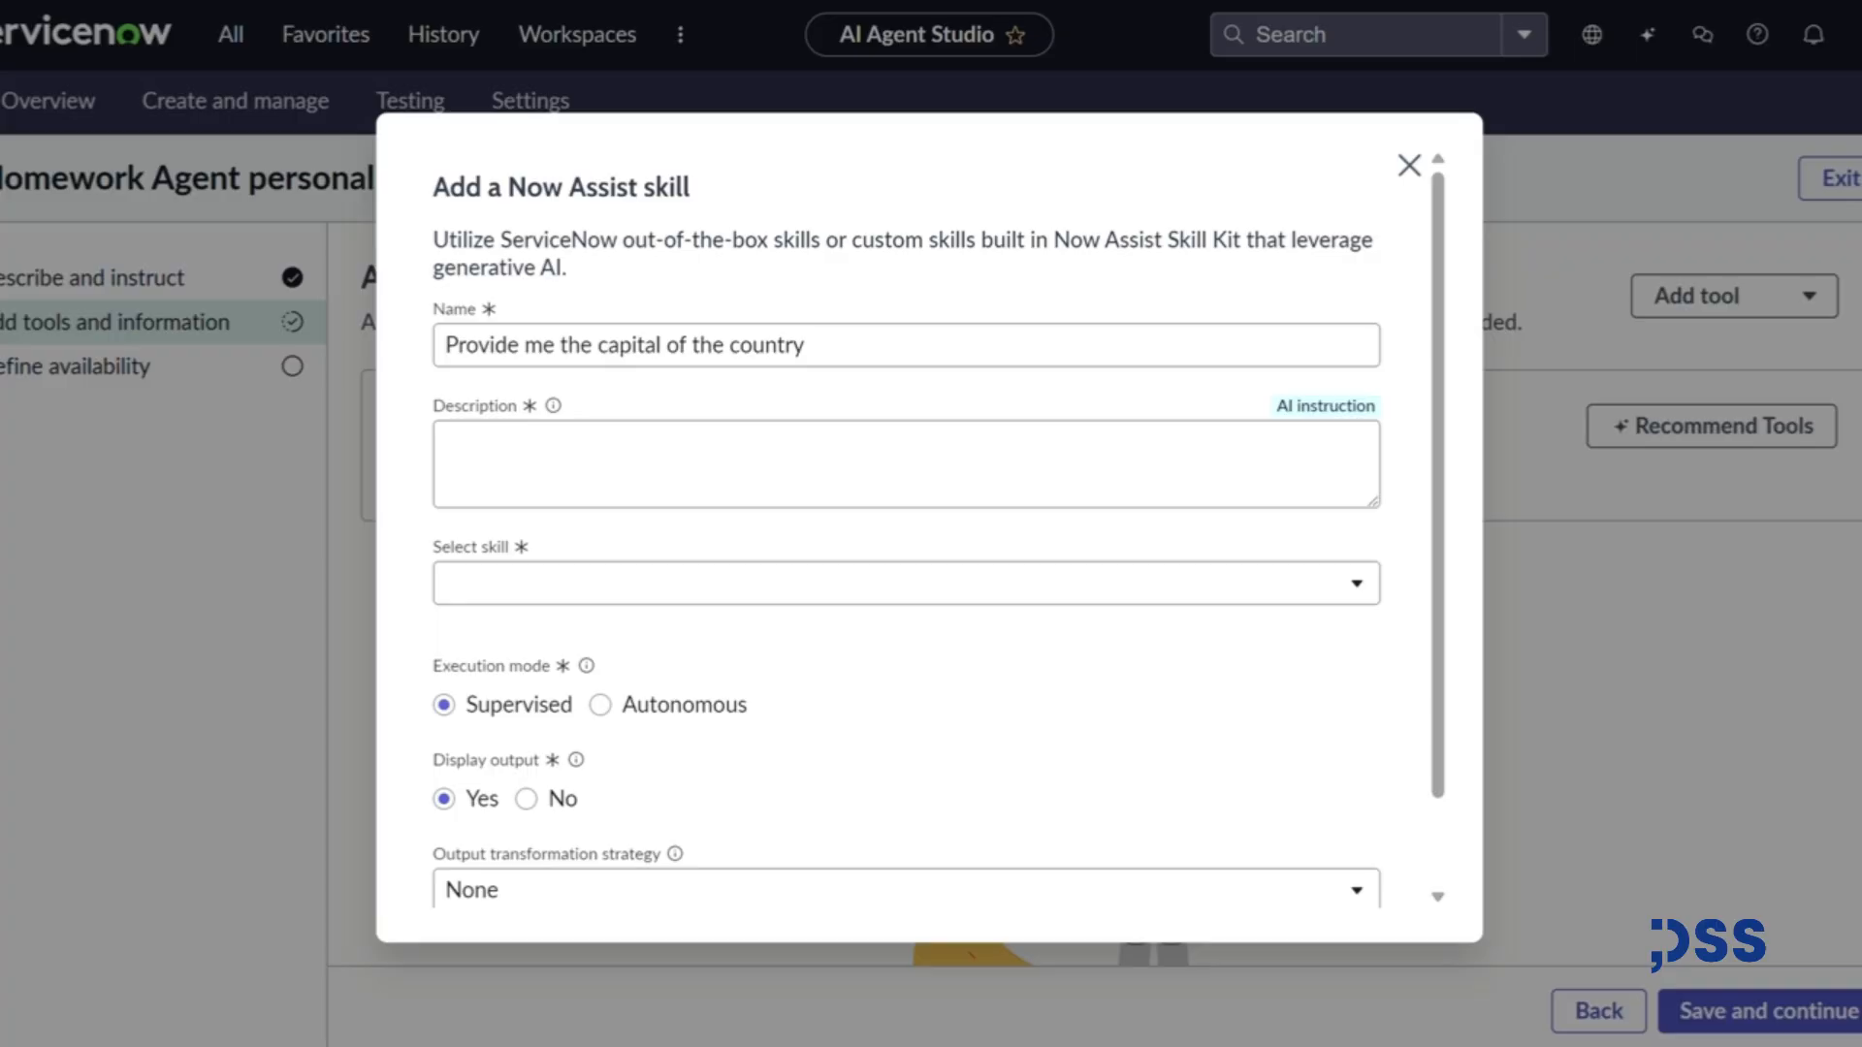
- Describe the skill tool as "Provide me the capital of the country and set answers to <output>"
{"action": "left_click", "coordinate": [561, 445]}
{"action": "type", "text": ": Provide me the capital of the country and set answers to <output>"}
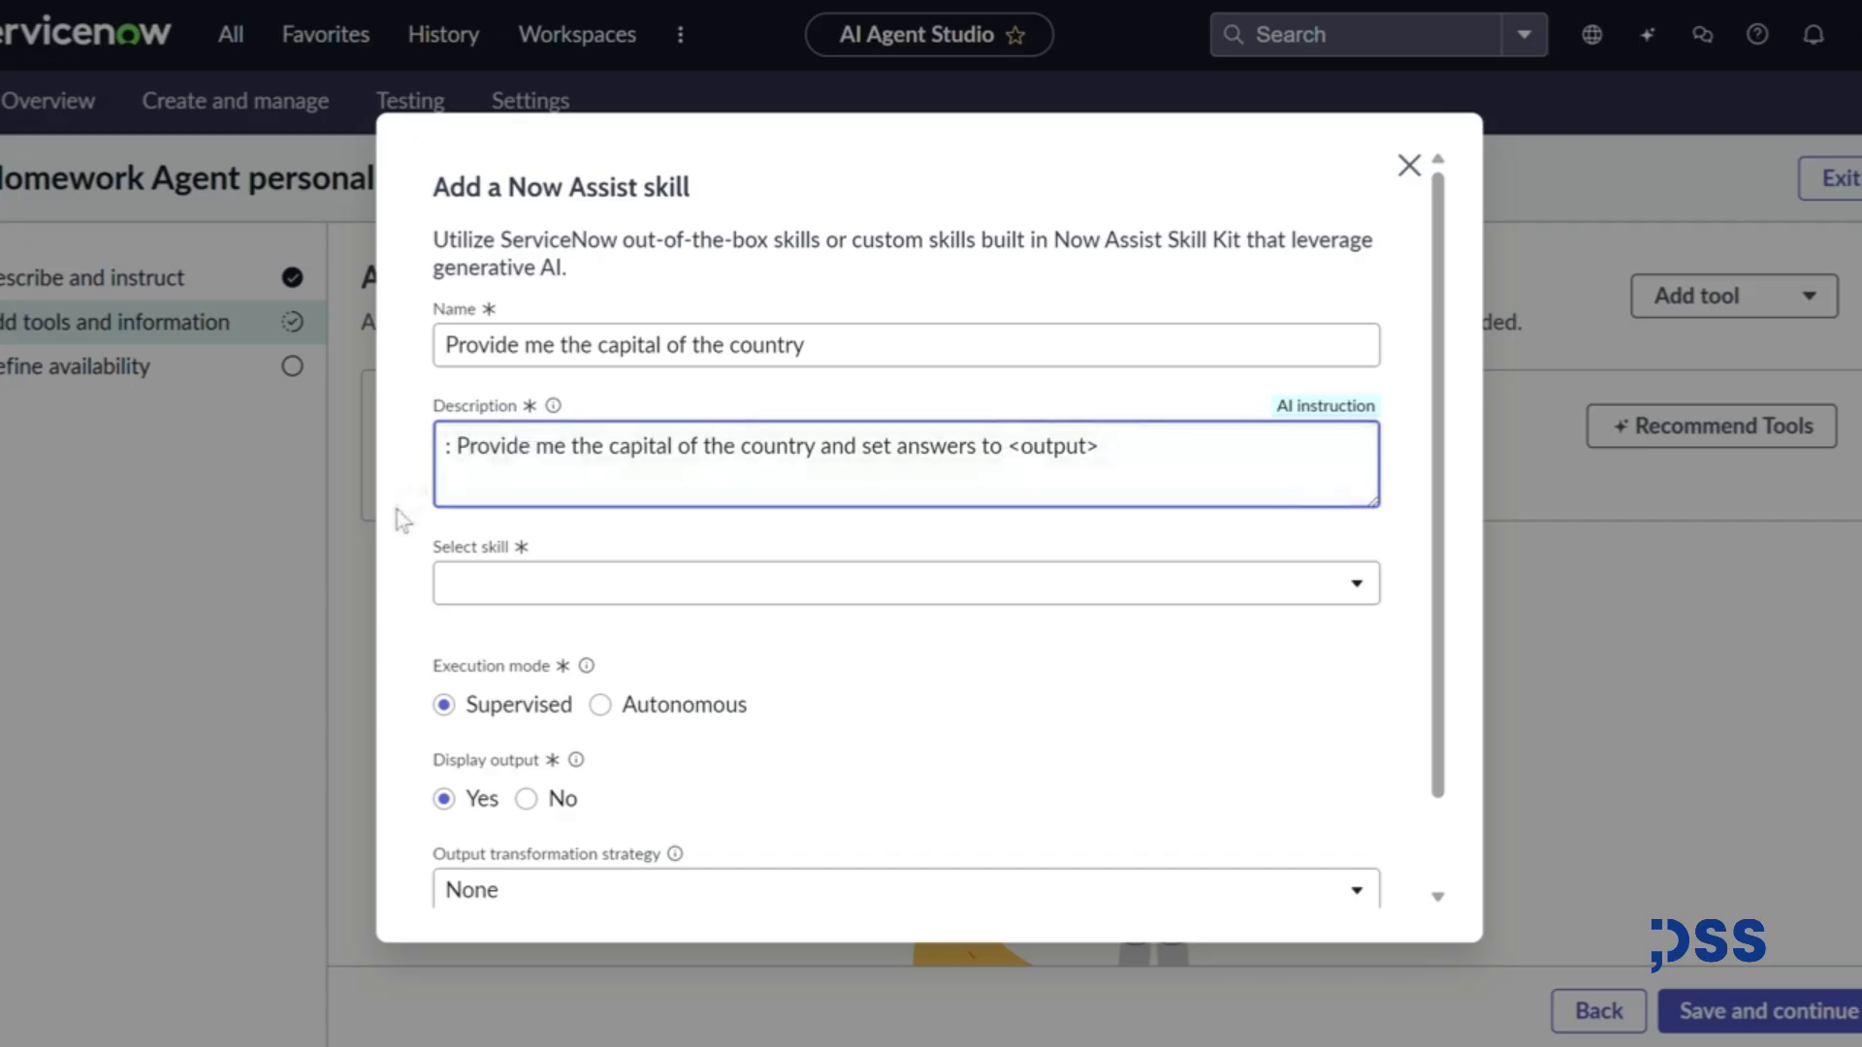
{"action": "key", "text": "Left"}
{"action": "key", "text": "BackSpace"}
{"action": "key", "text": "BackSpace"}
- Choose the AI Agent Metadata skill with Autonomous execution and Paraphrase output transformation, and add the tool to the agent
{"action": "left_click", "coordinate": [498, 585]}
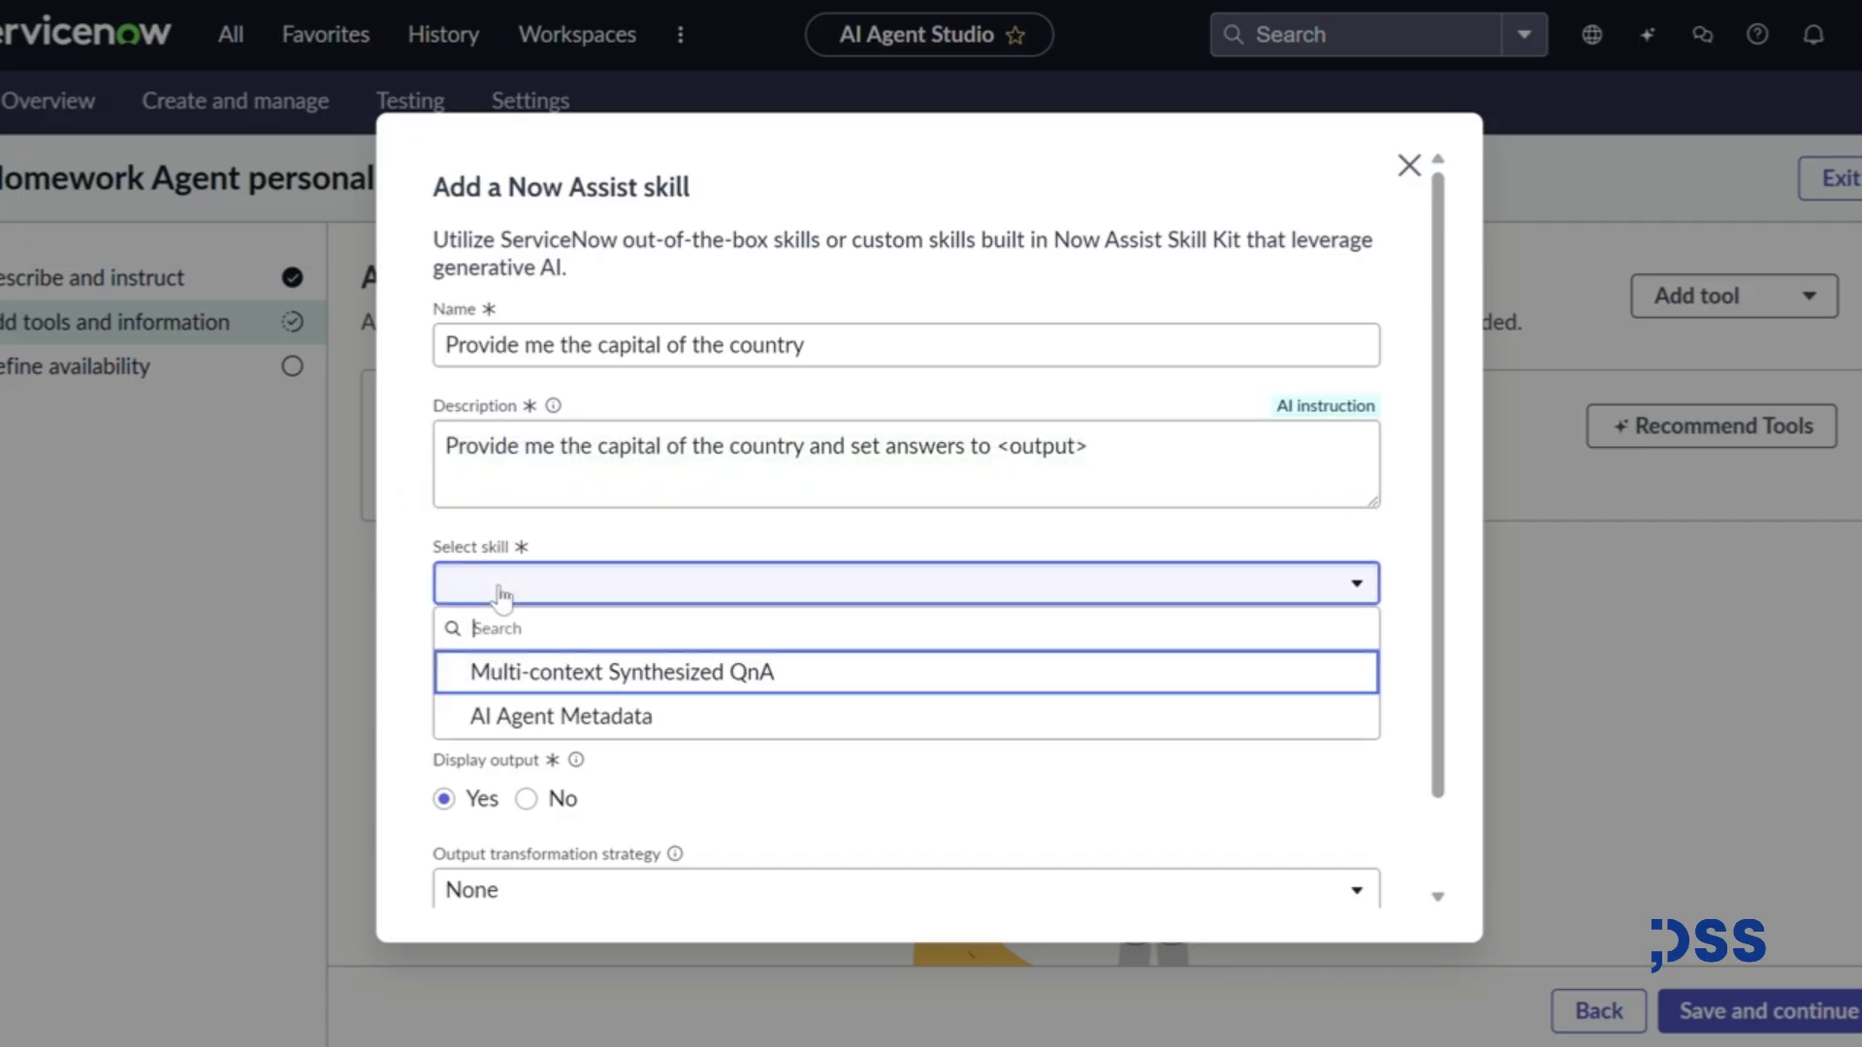
{"action": "left_click", "coordinate": [608, 719]}
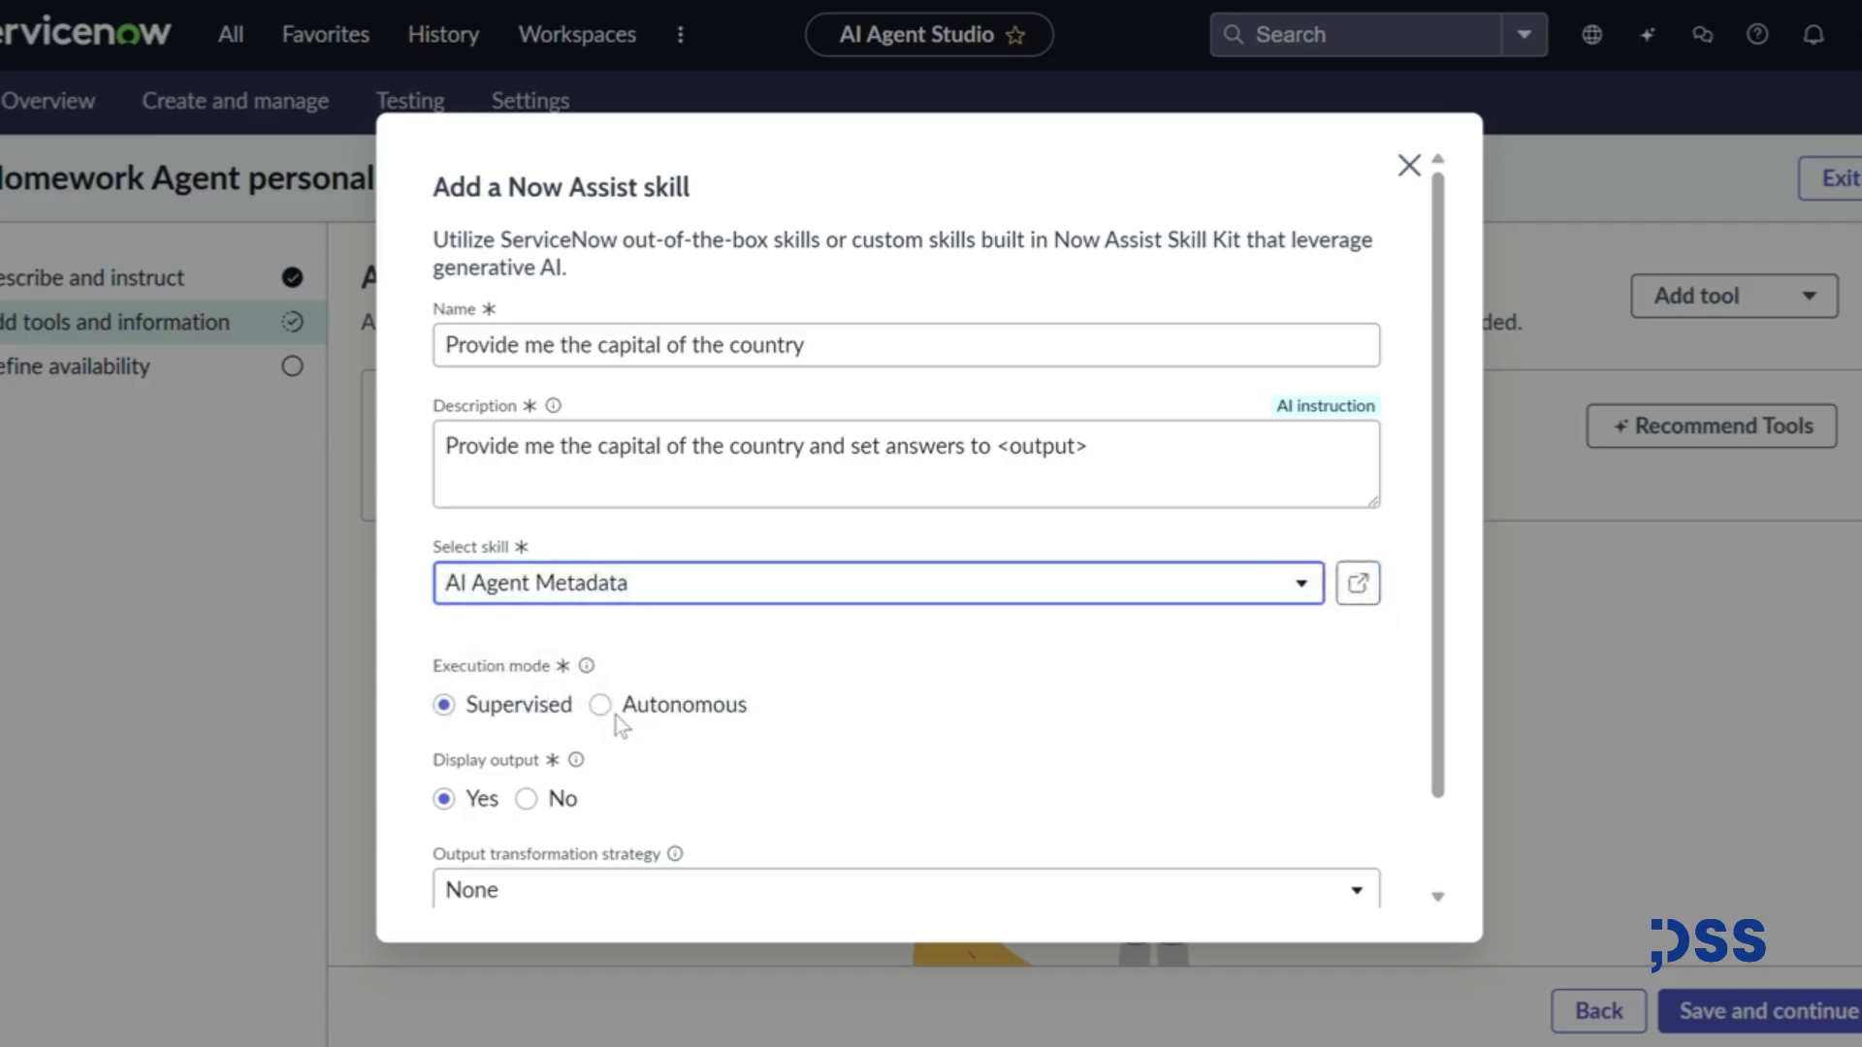
{"action": "left_click", "coordinate": [602, 706]}
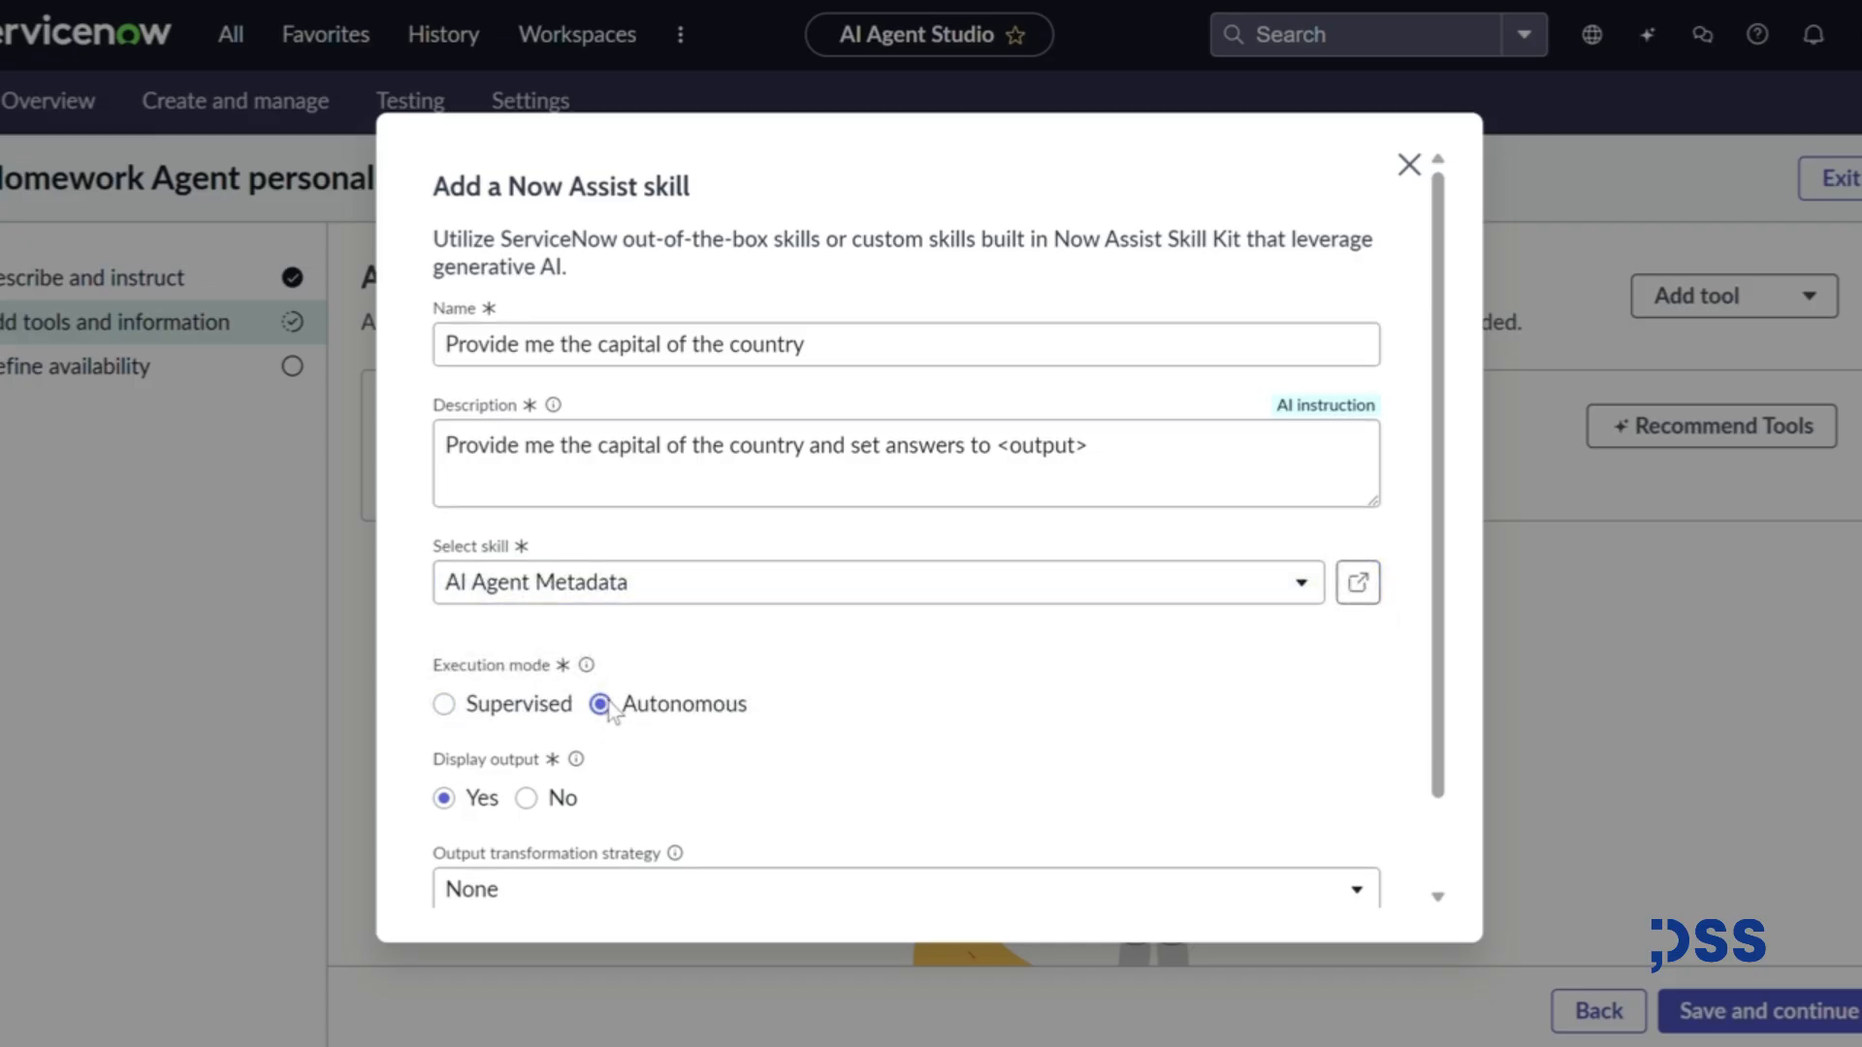
{"action": "scroll", "coordinate": [517, 691], "scroll_direction": "down", "scroll_amount": 2}
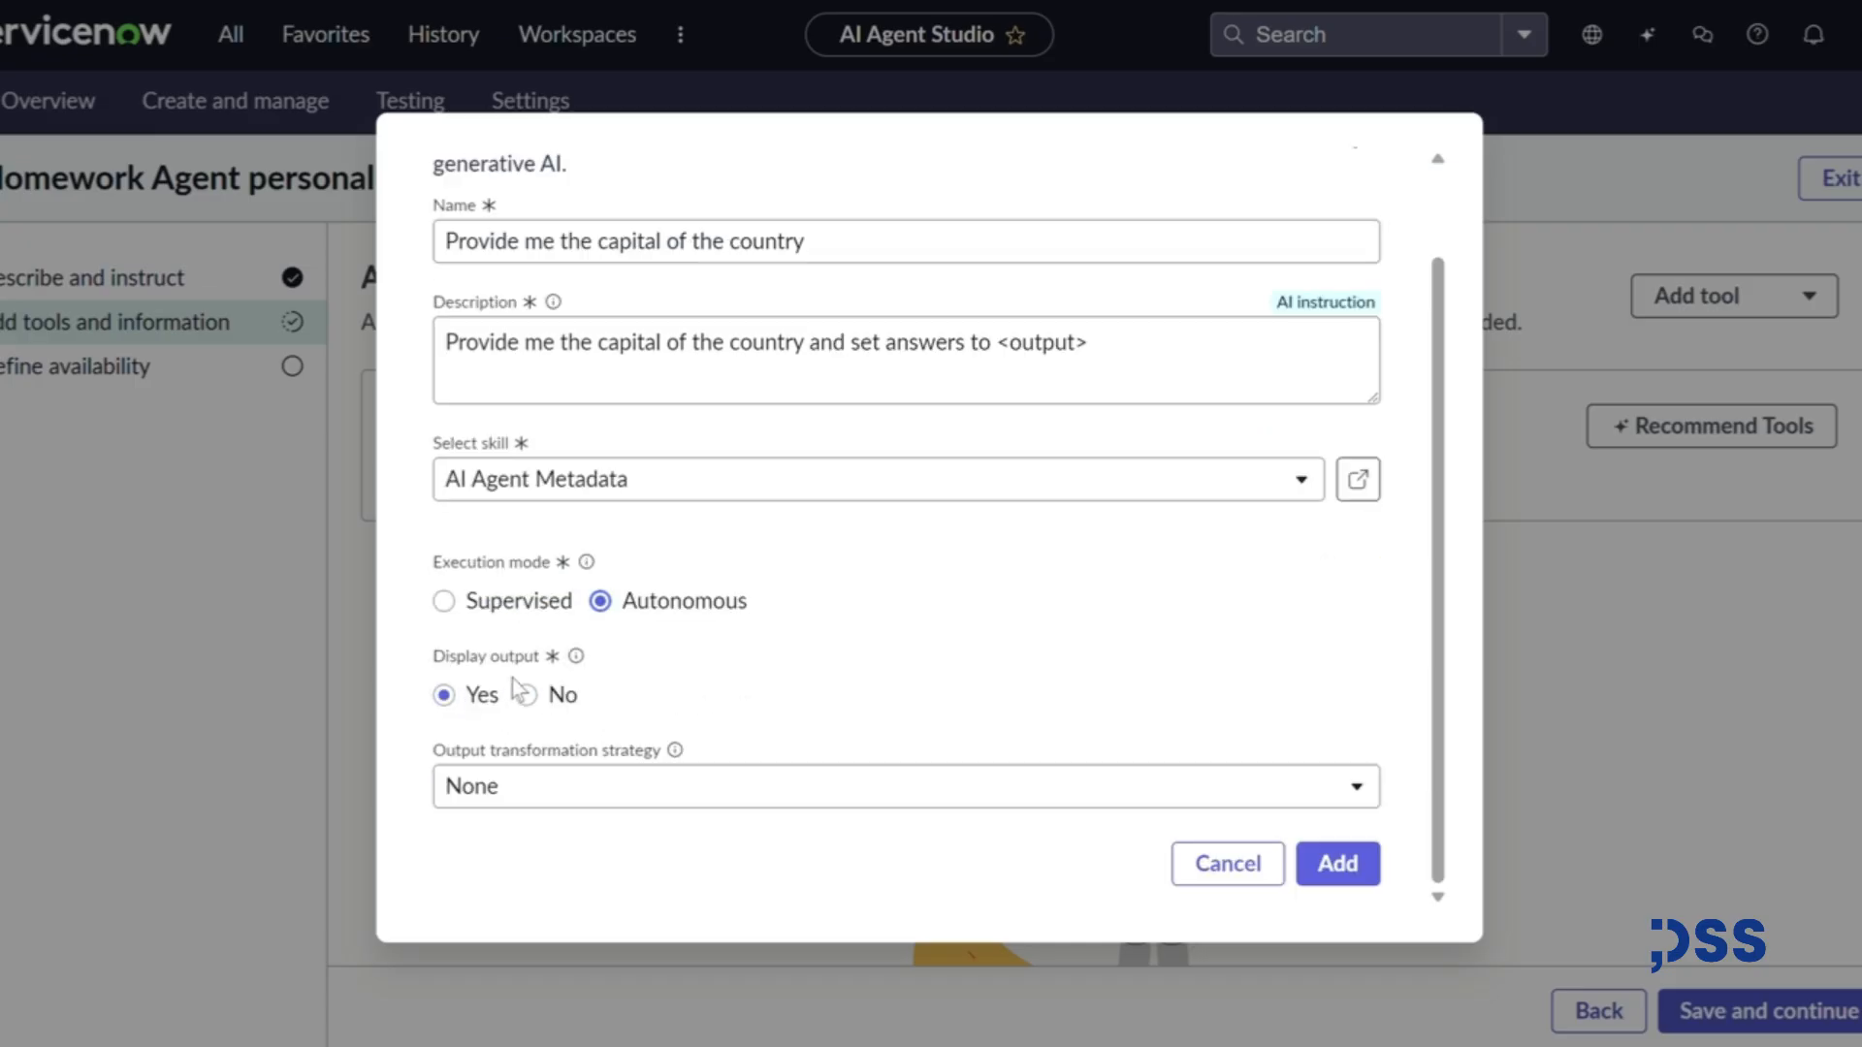
{"action": "left_click", "coordinate": [562, 787]}
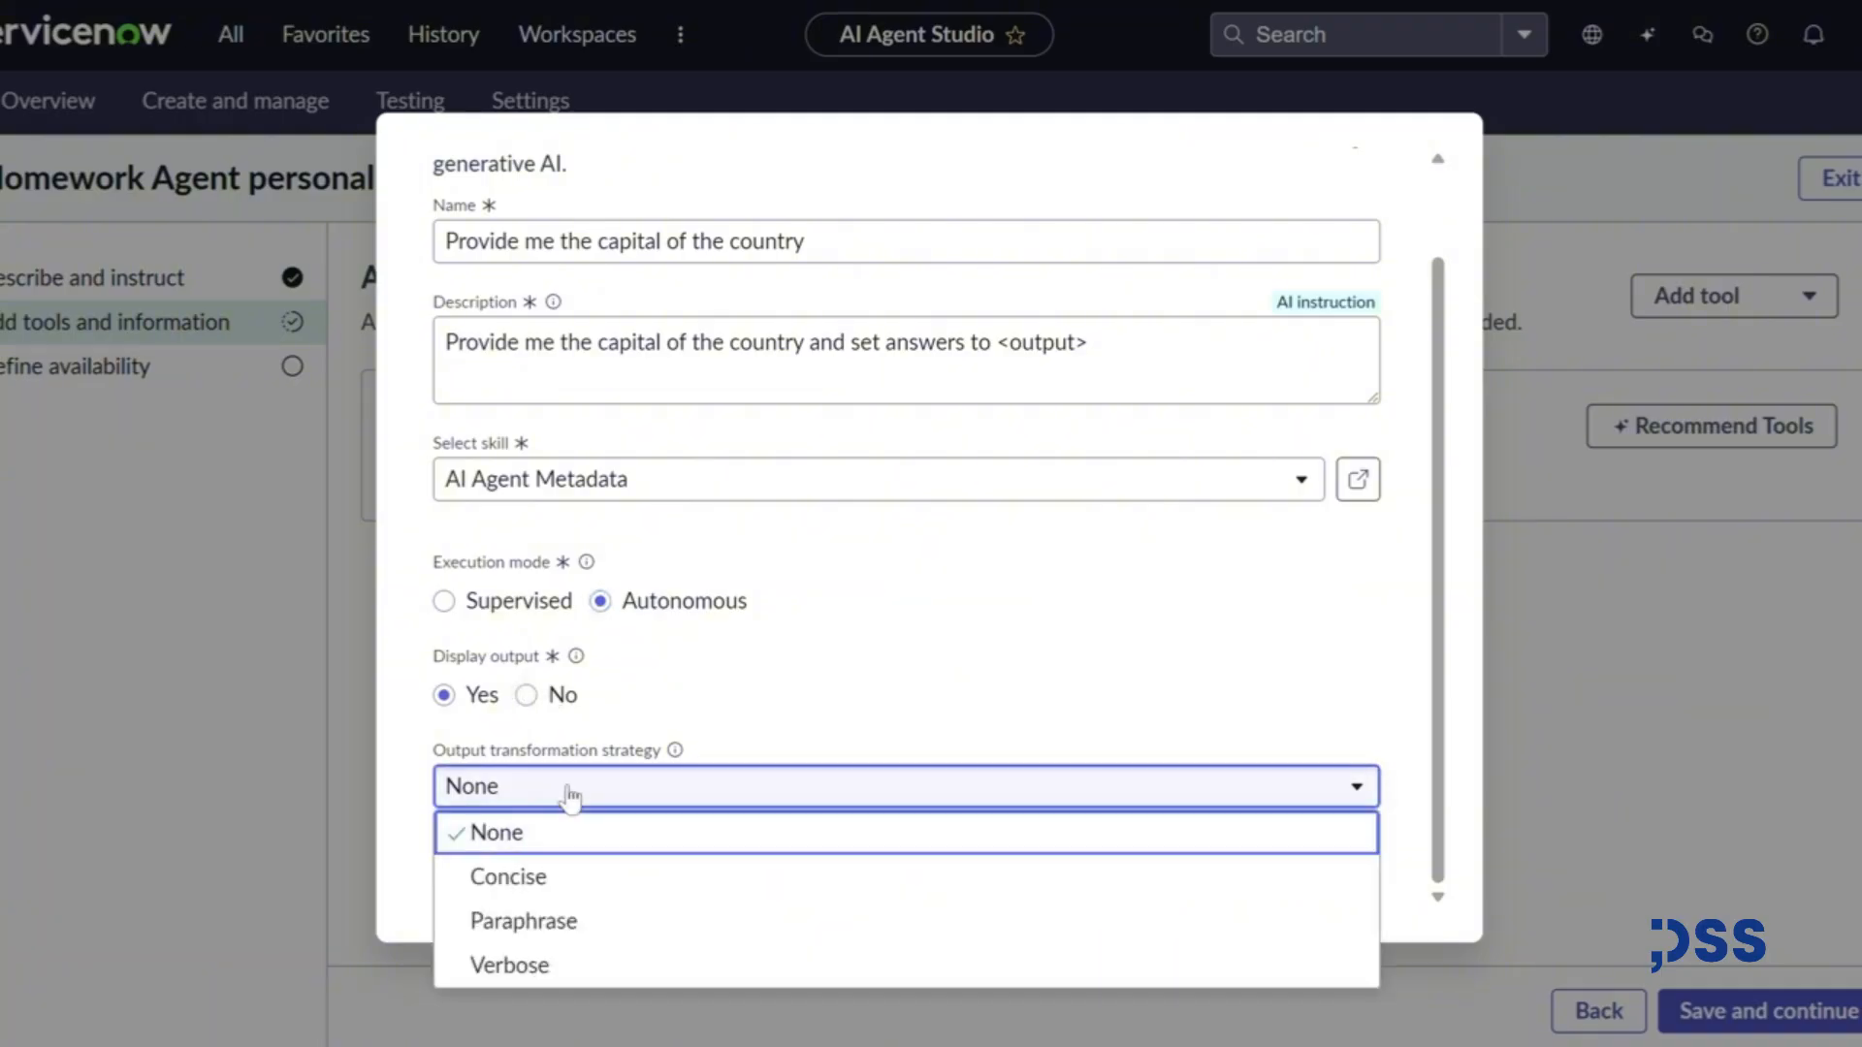
{"action": "left_click", "coordinate": [611, 919]}
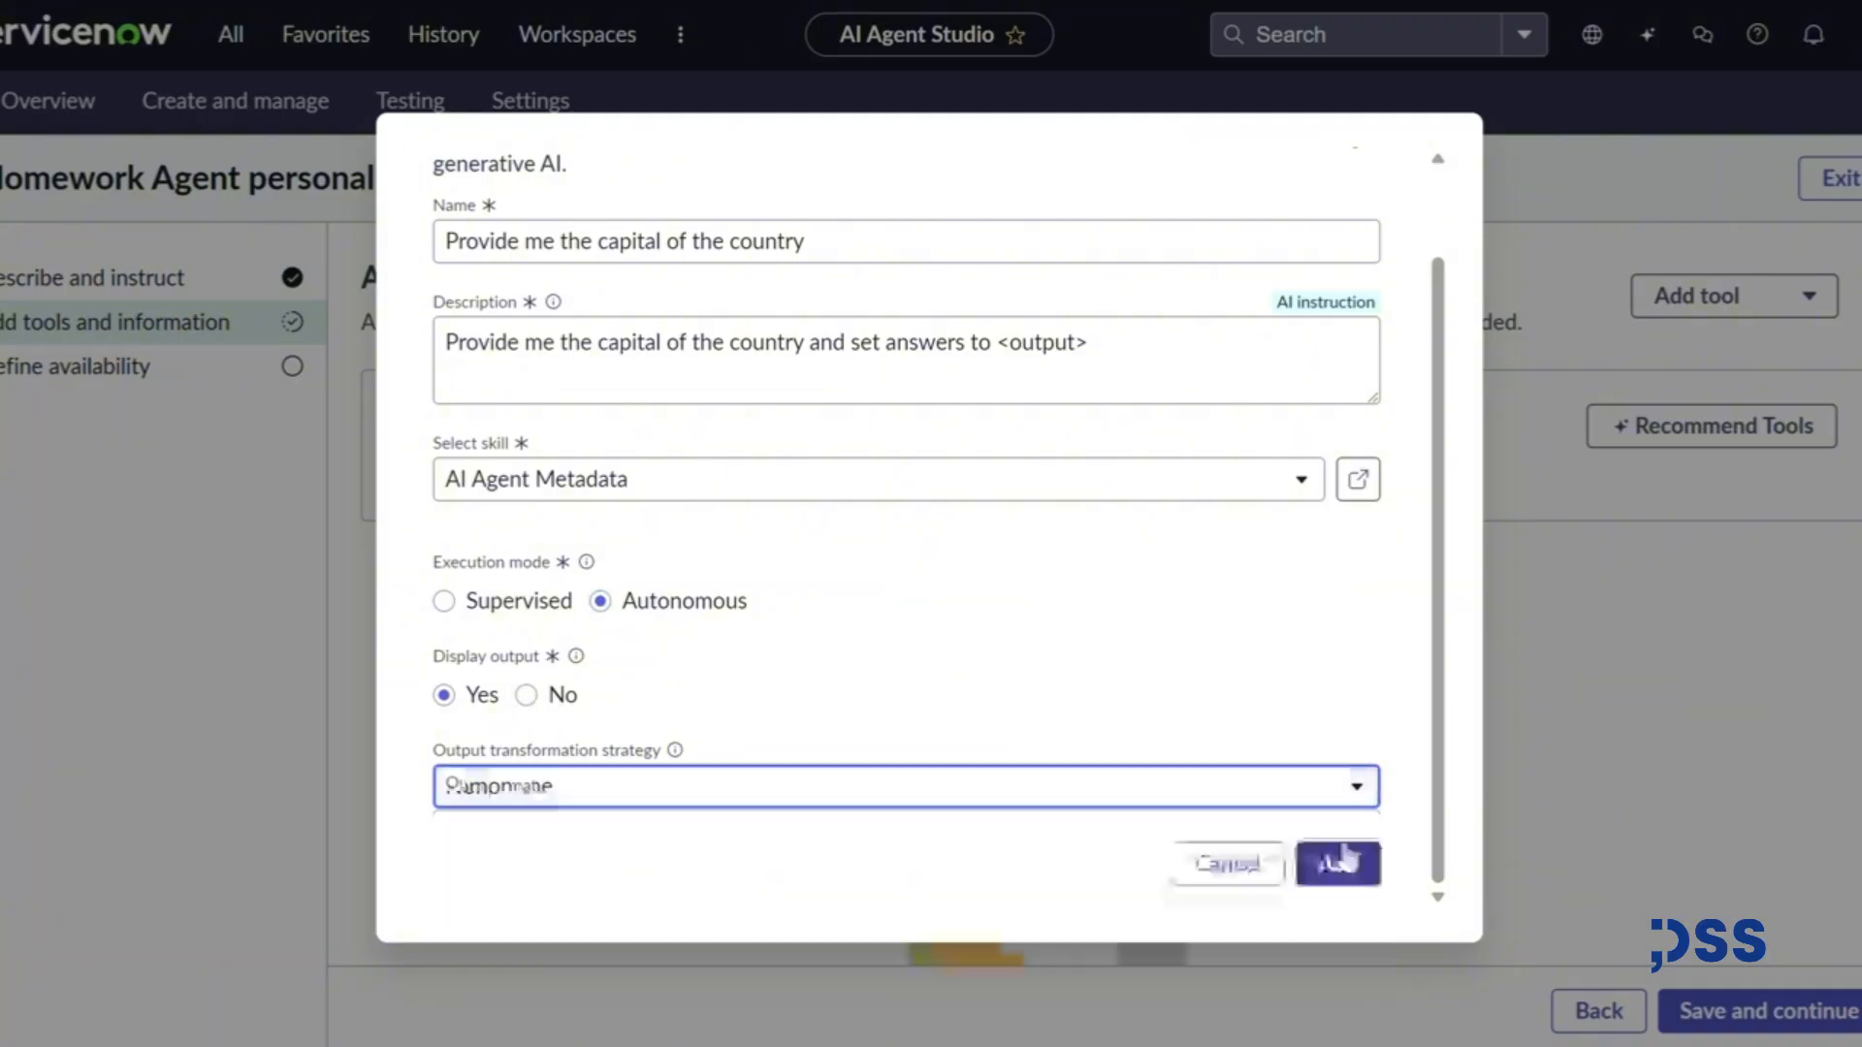
{"action": "left_click", "coordinate": [1334, 858]}
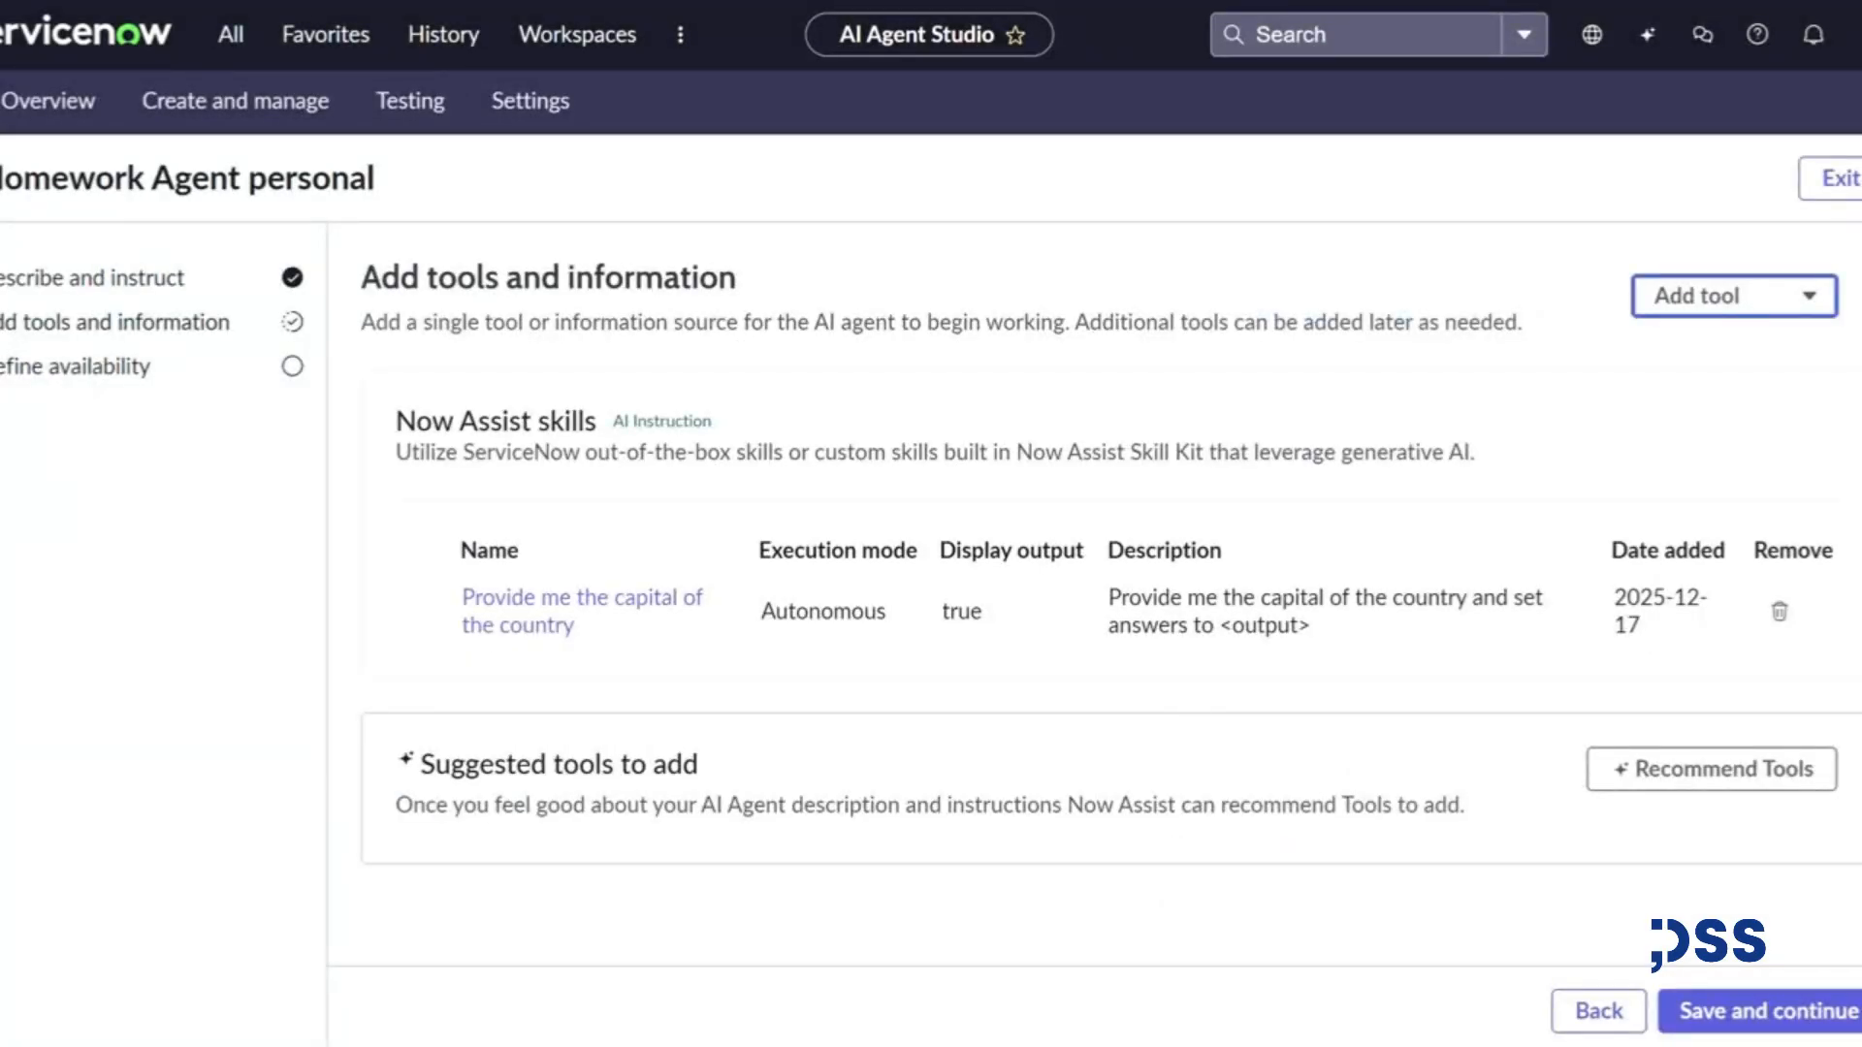
- Start a record operation tool named "Get Homework Record" described as "Get the homework record from the table: u_homework to do the homework before the dead line."
{"action": "key", "text": "Return"}
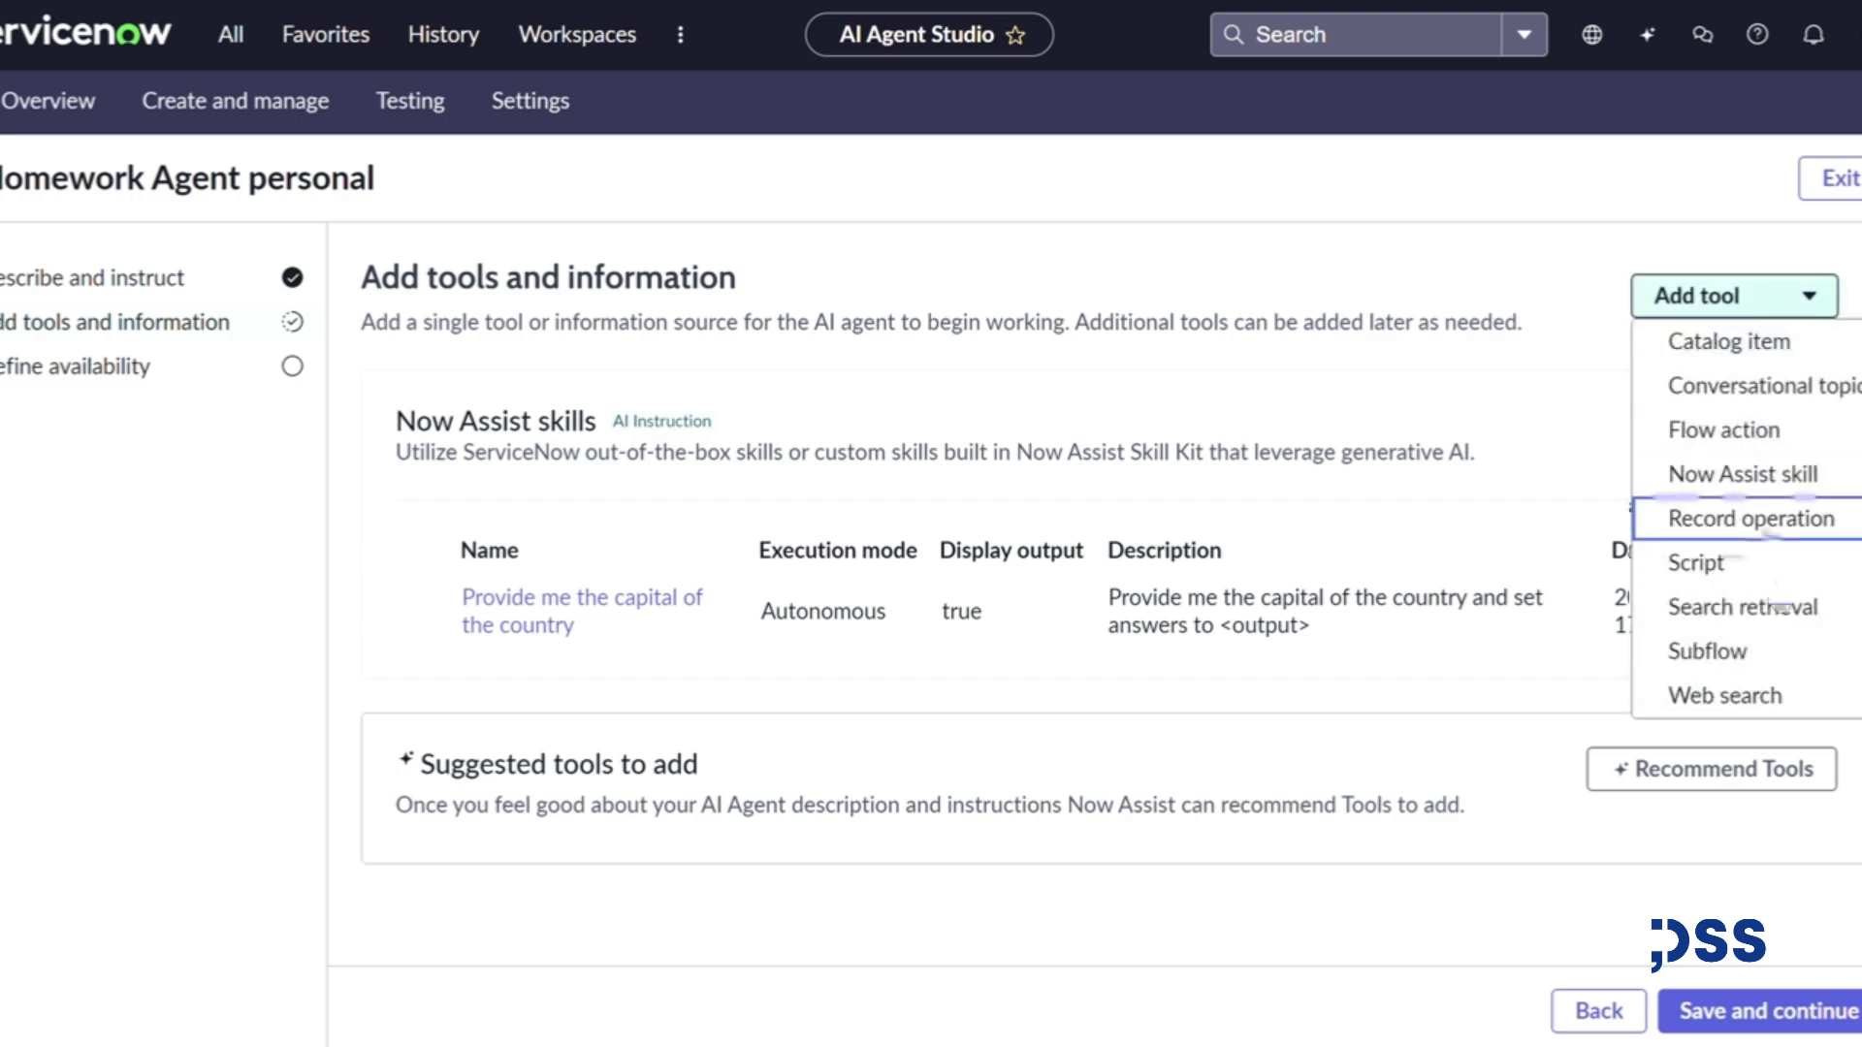
{"action": "left_click", "coordinate": [1751, 520]}
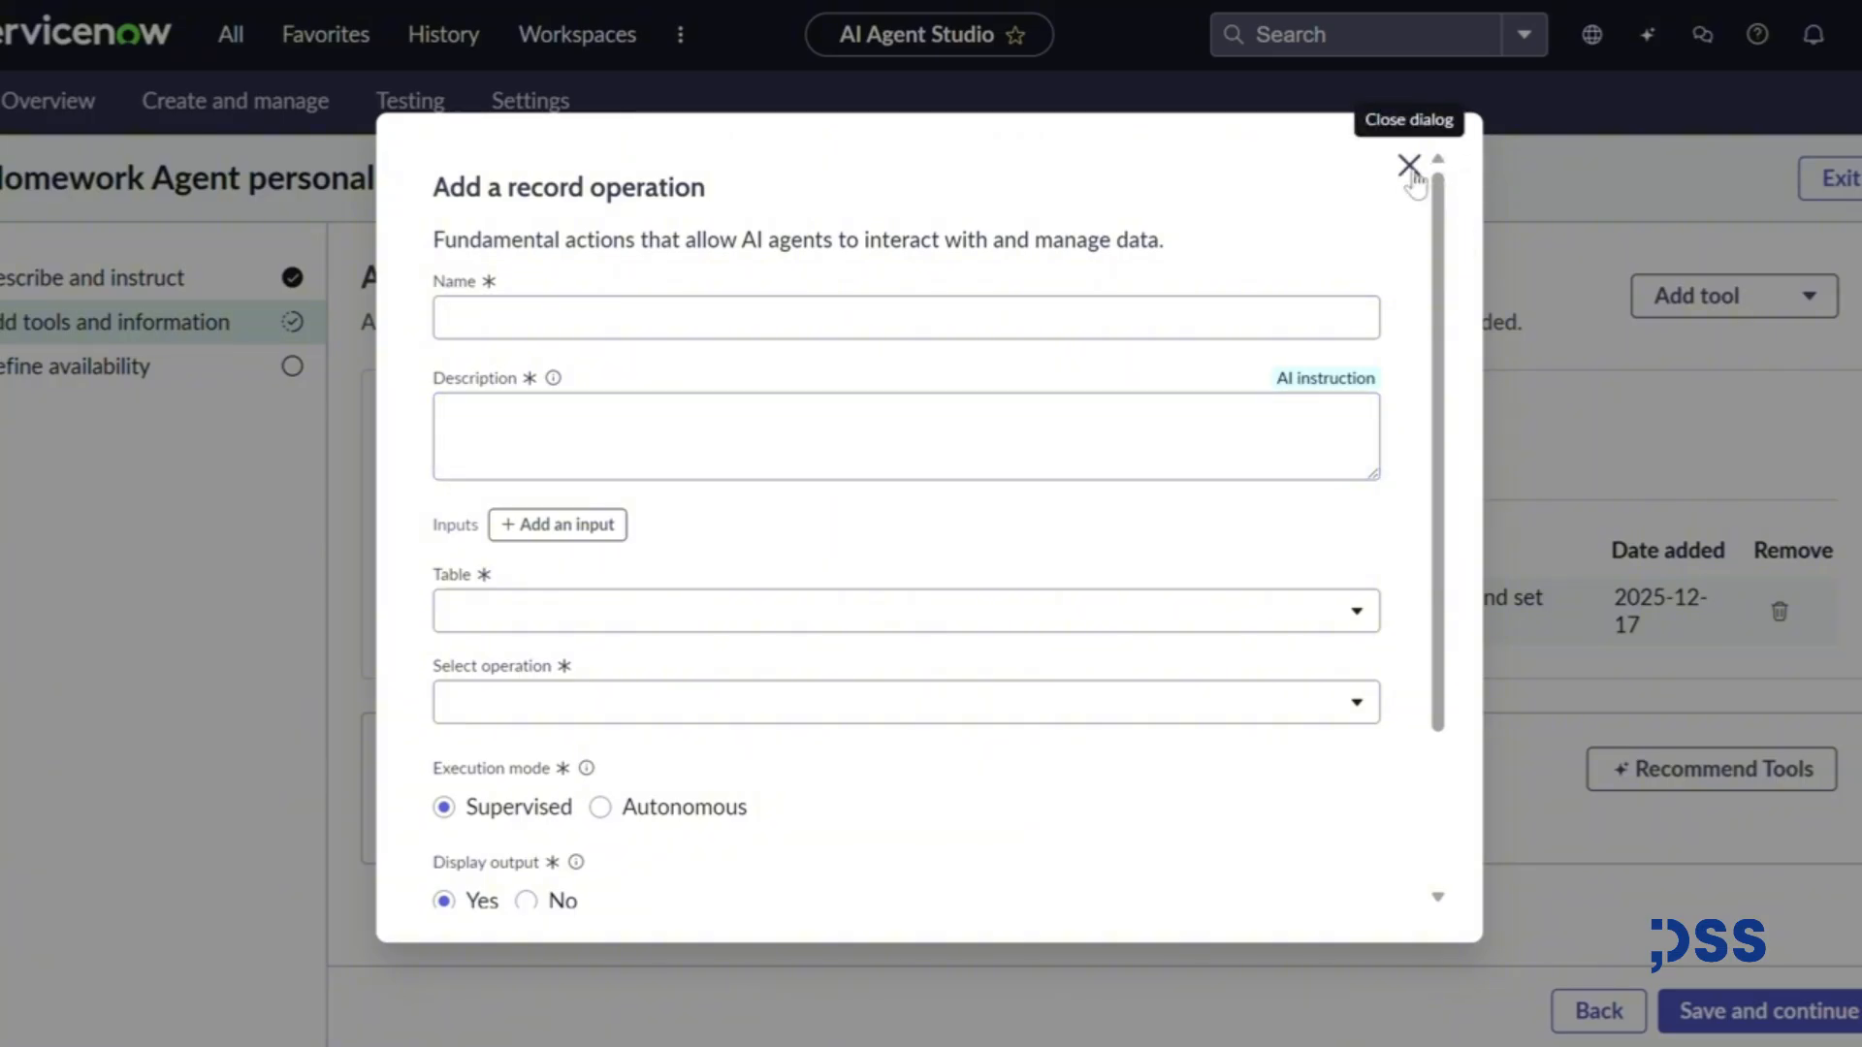
{"action": "left_click", "coordinate": [687, 321]}
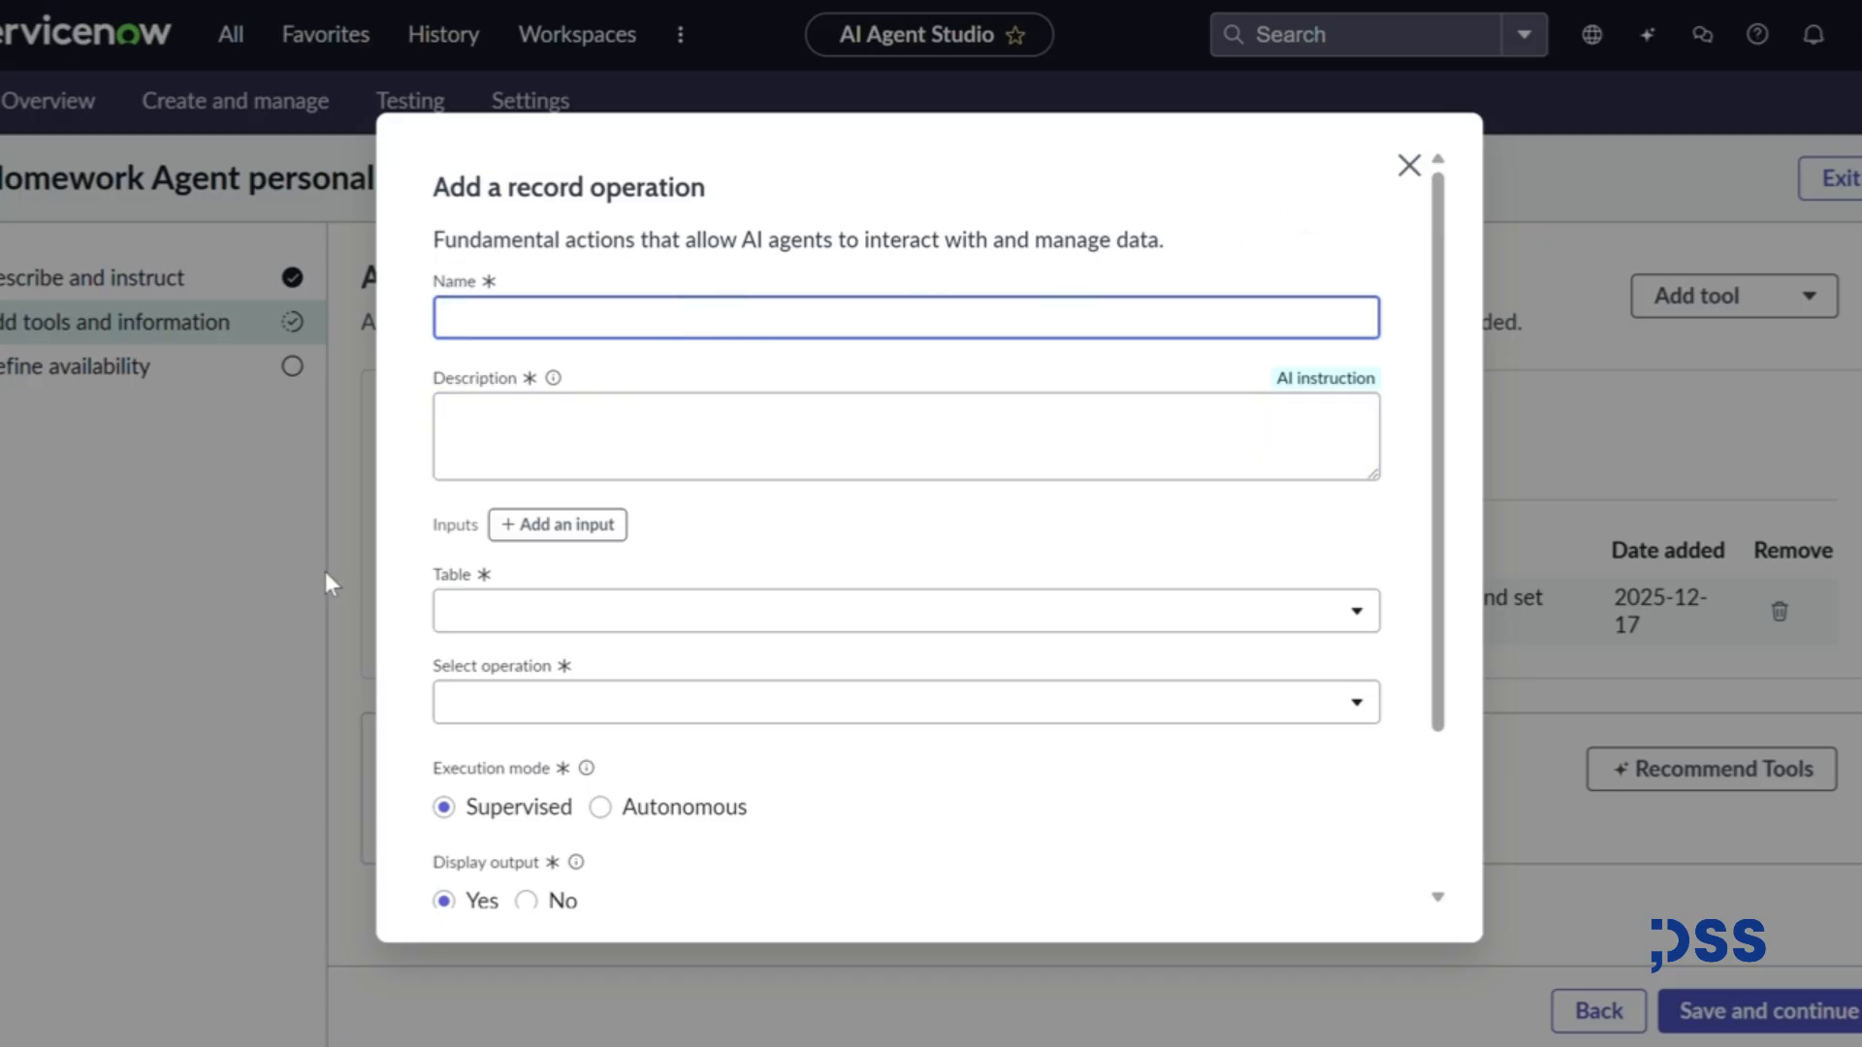
{"action": "type", "text": "Get Homework Record"}
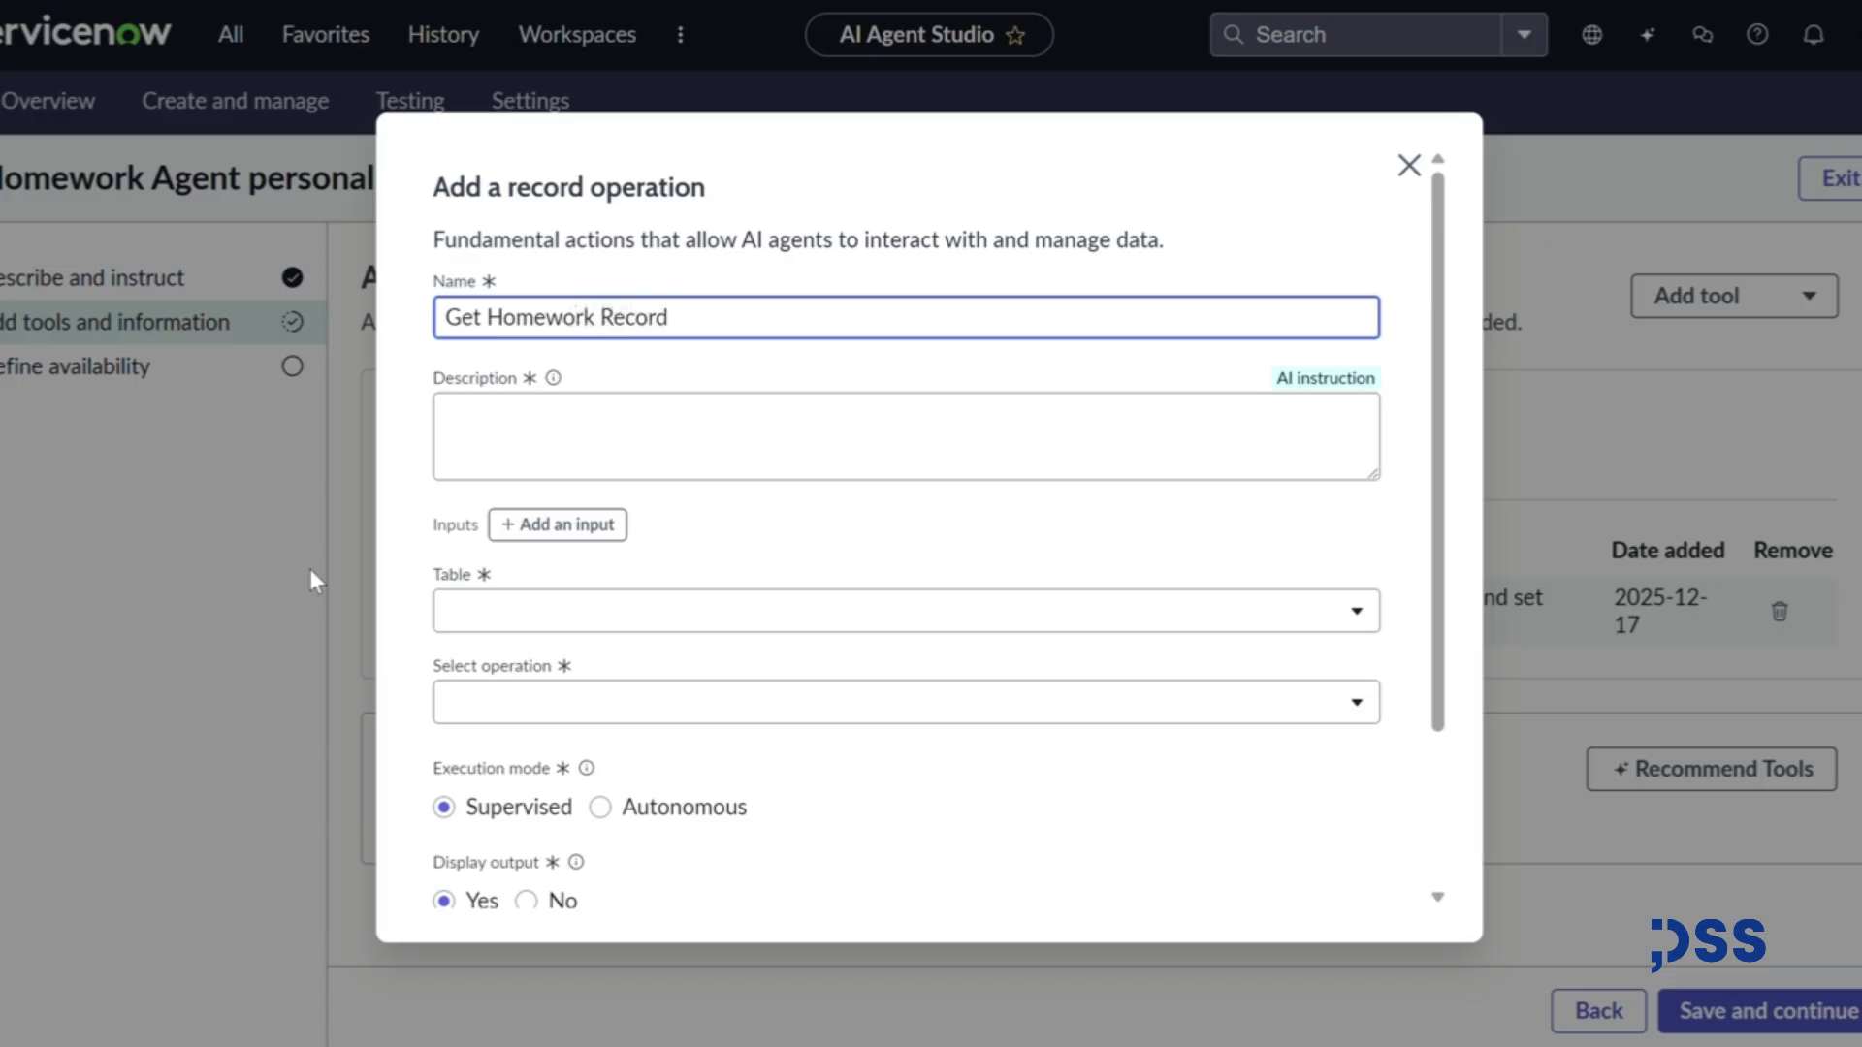
{"action": "key", "text": "Tab"}
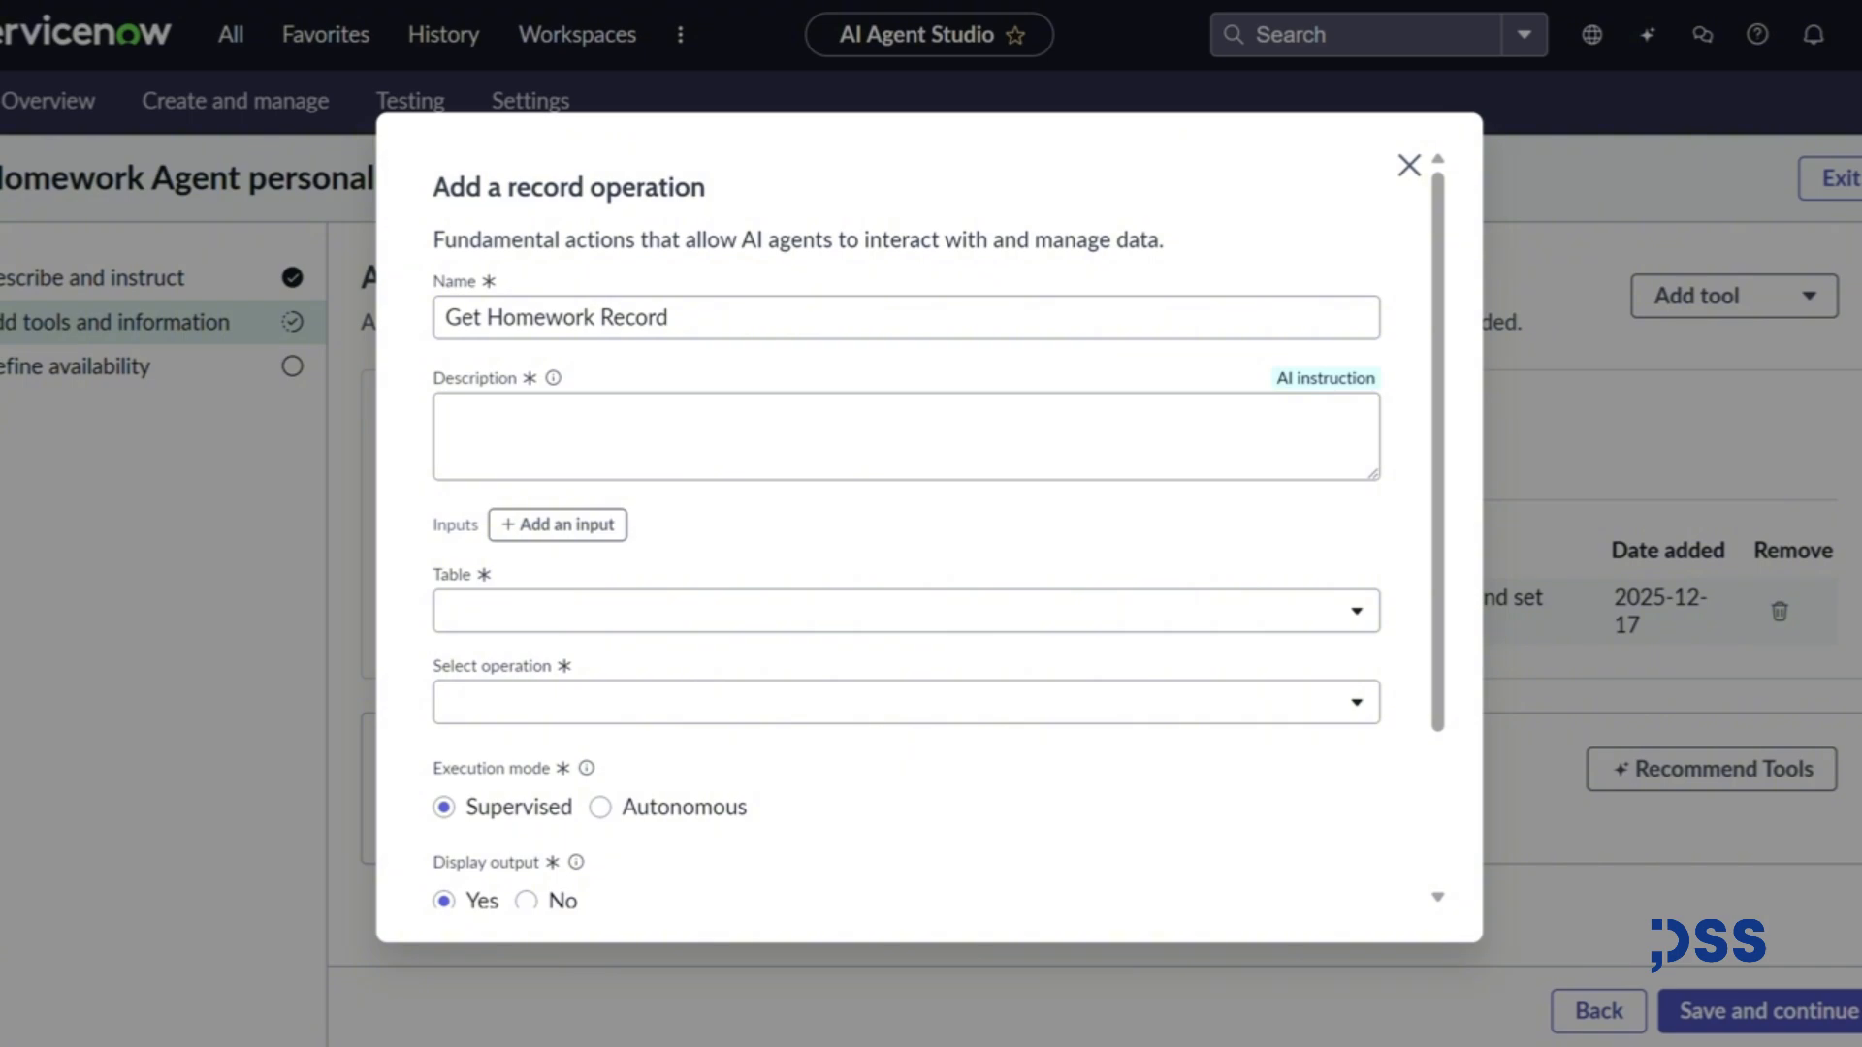
{"action": "left_click", "coordinate": [769, 433]}
{"action": "type", "text": "Get the homework record from the table: u_homework to do the homework before the dead line"}
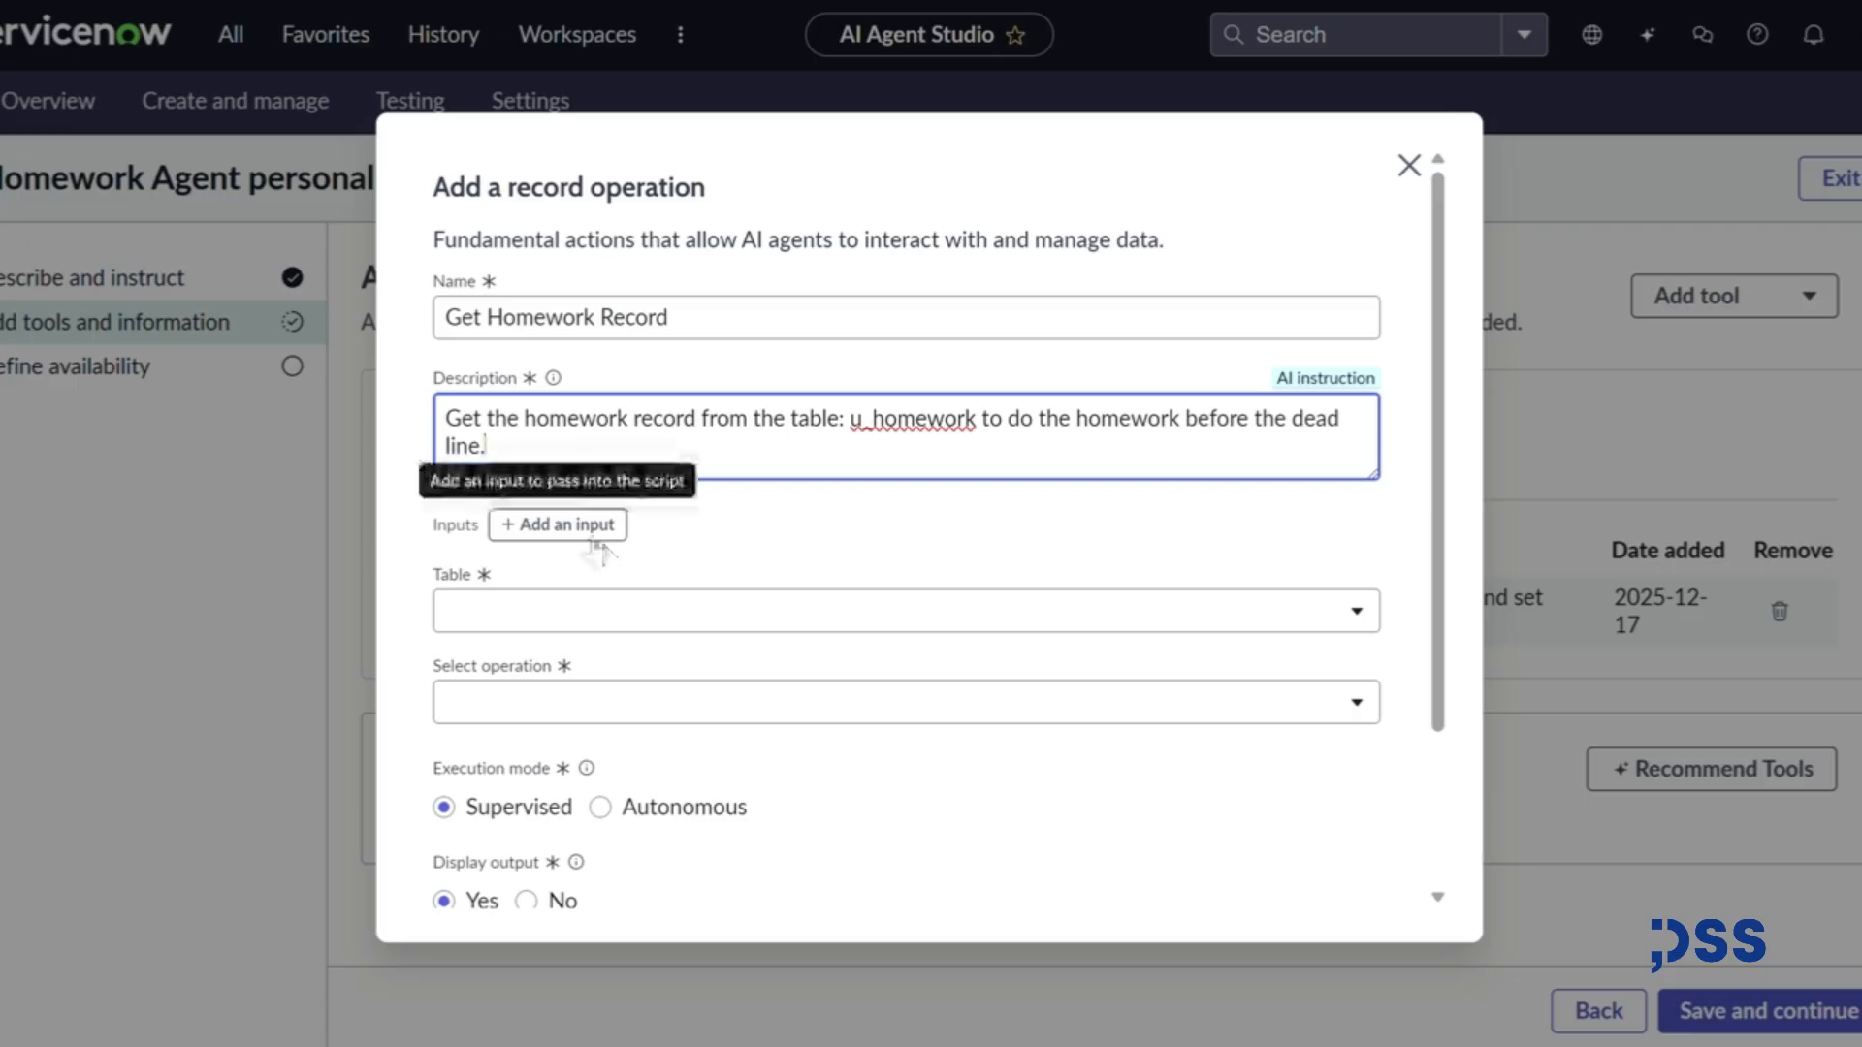
- Set the record operation's table to Homework (u_homework)
{"action": "left_click", "coordinate": [586, 609]}
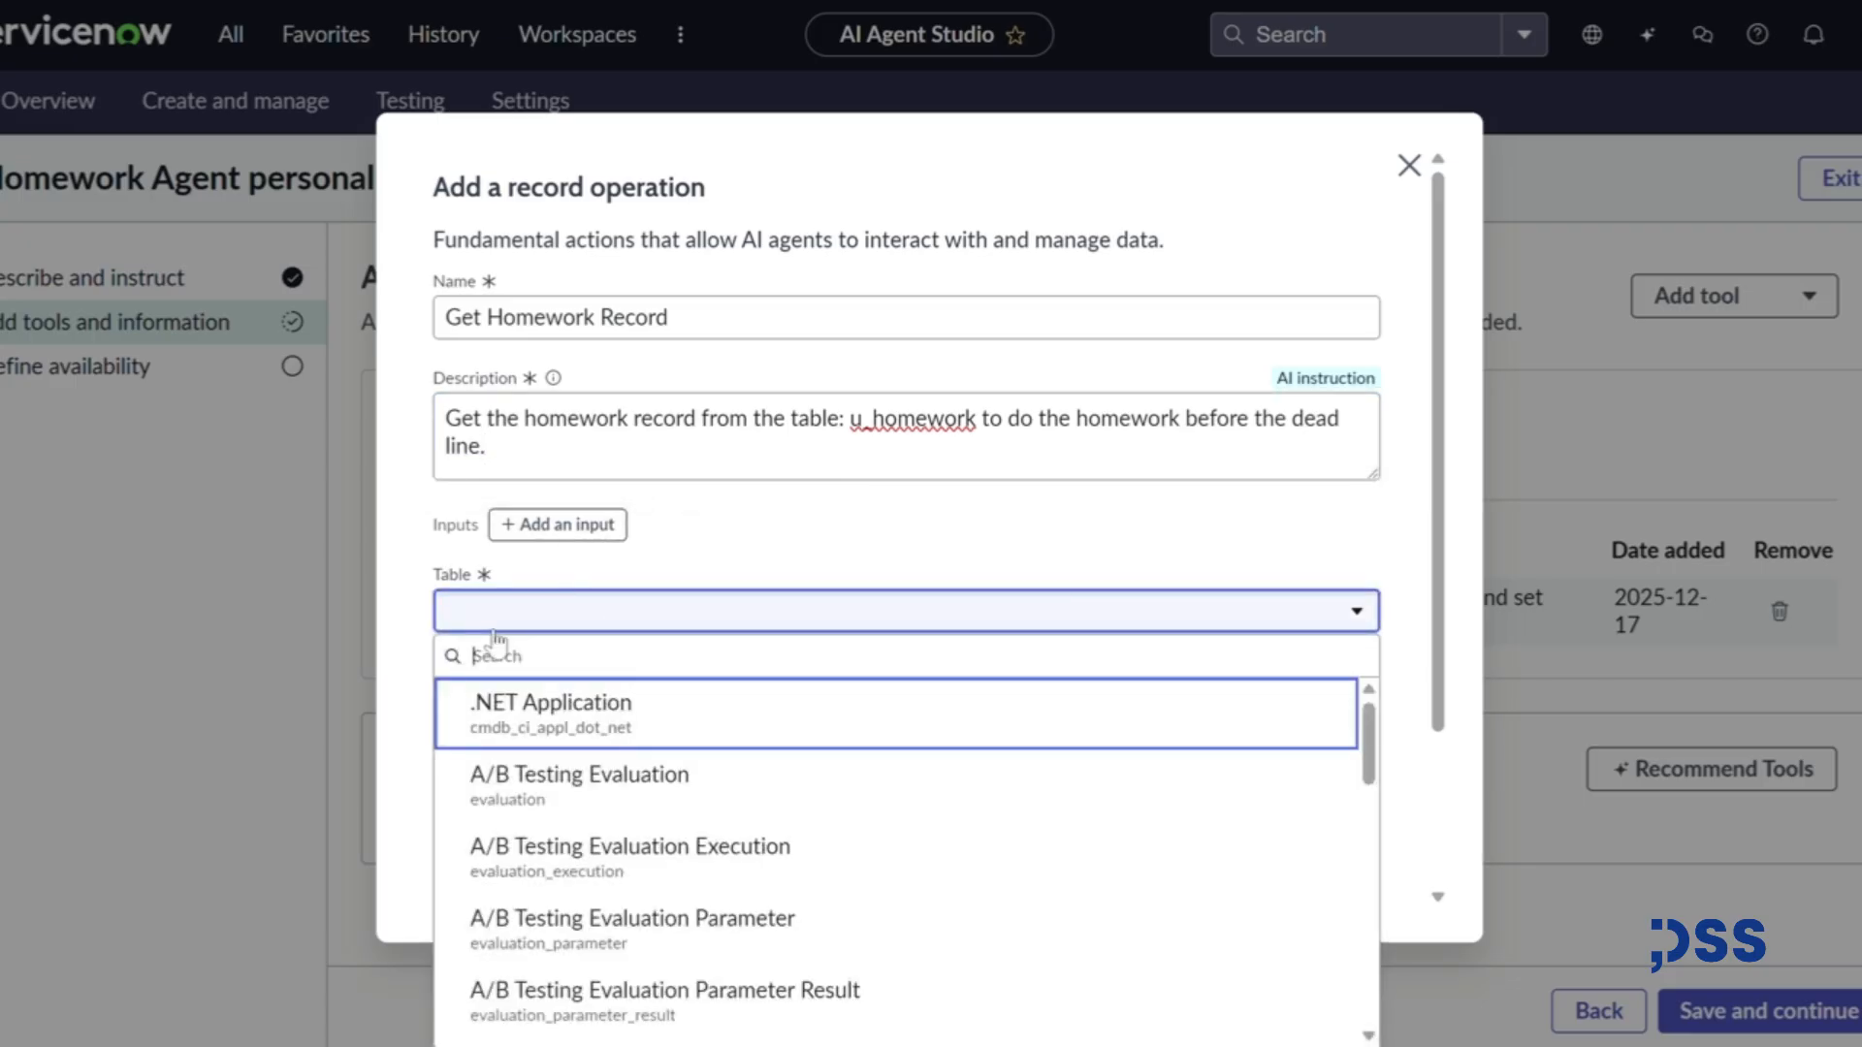
{"action": "type", "text": "u_home"}
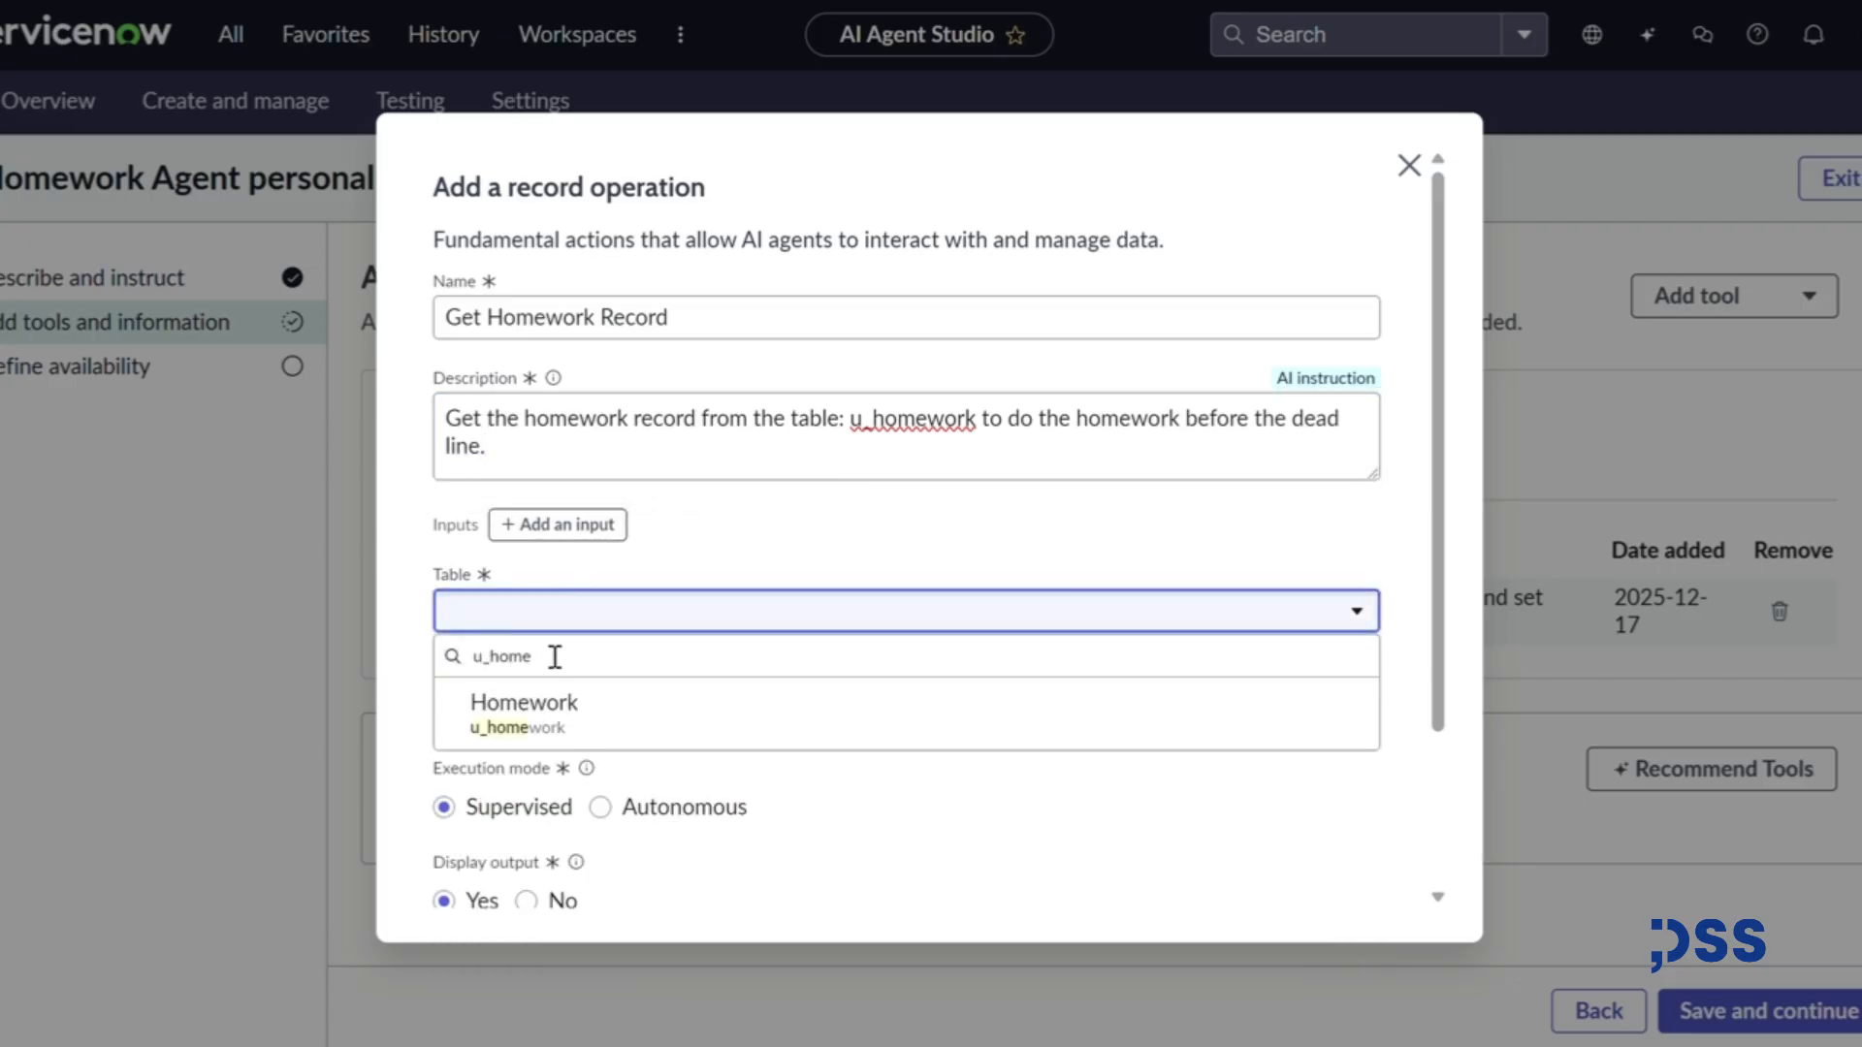
{"action": "left_click", "coordinate": [563, 701]}
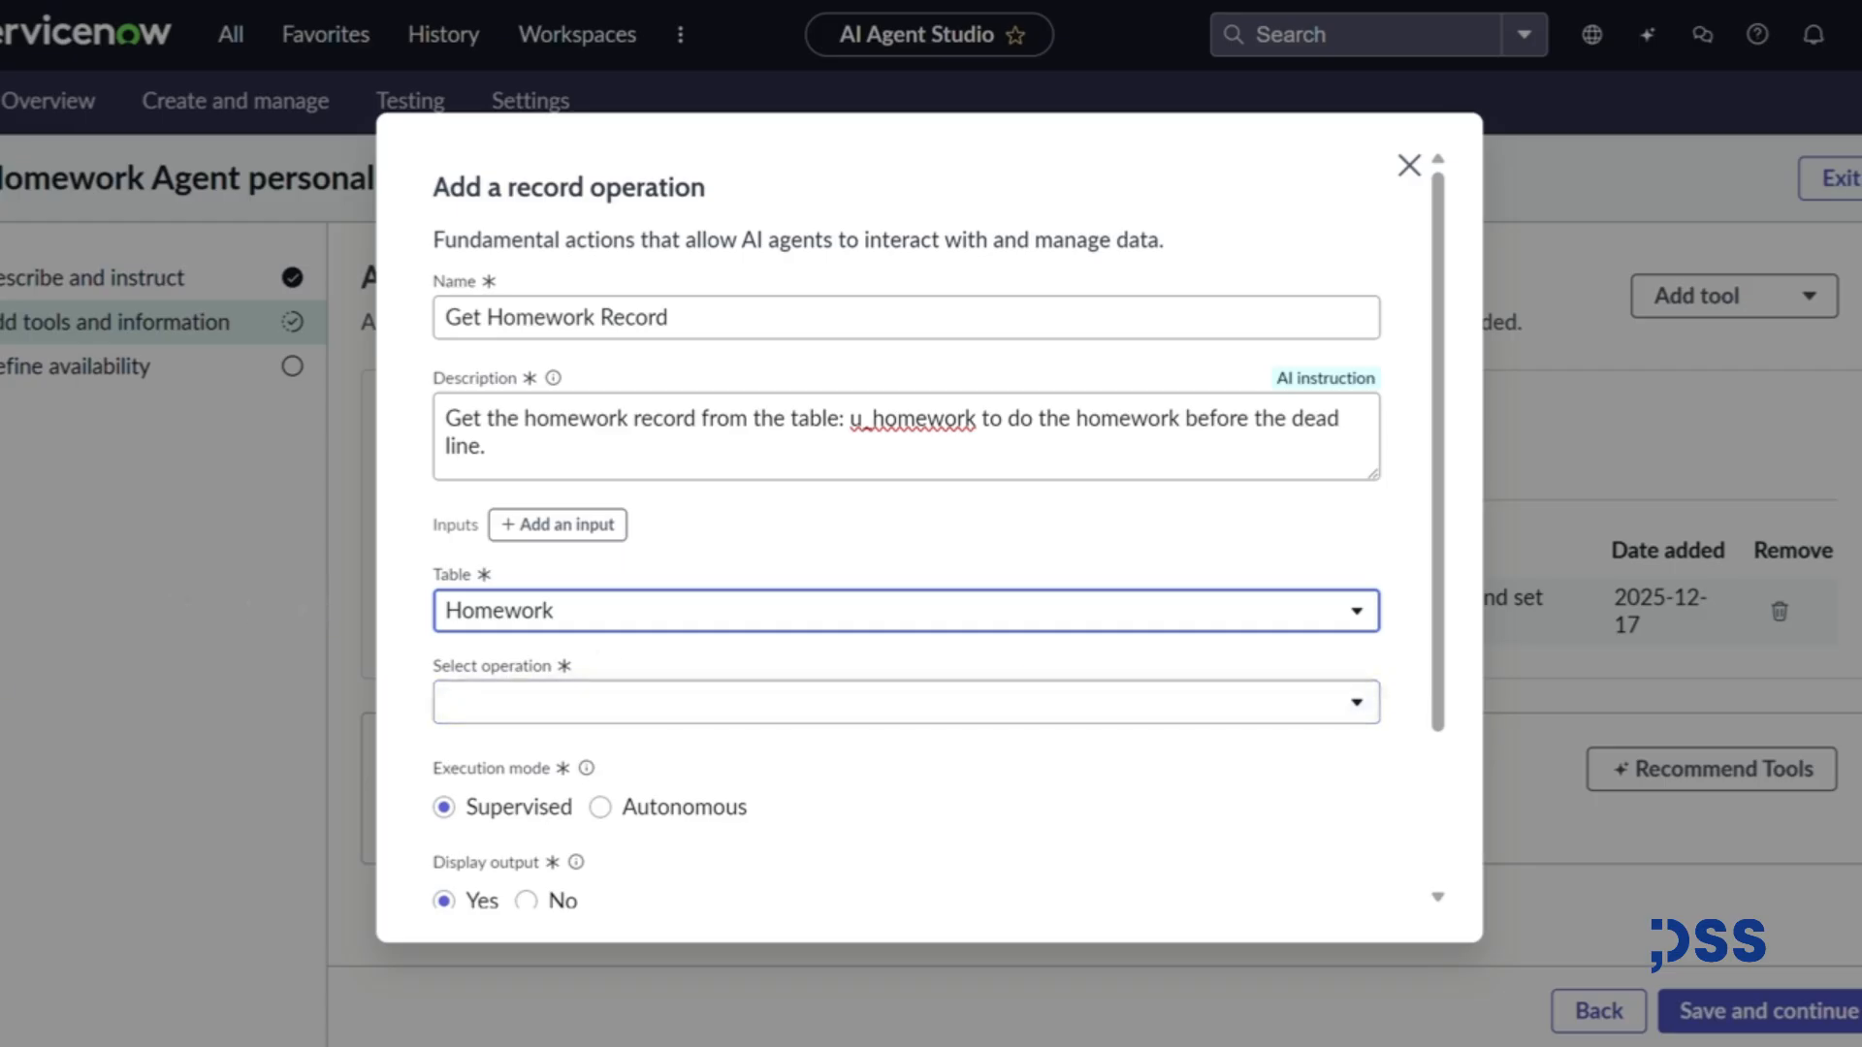
{"action": "left_click", "coordinate": [586, 701]}
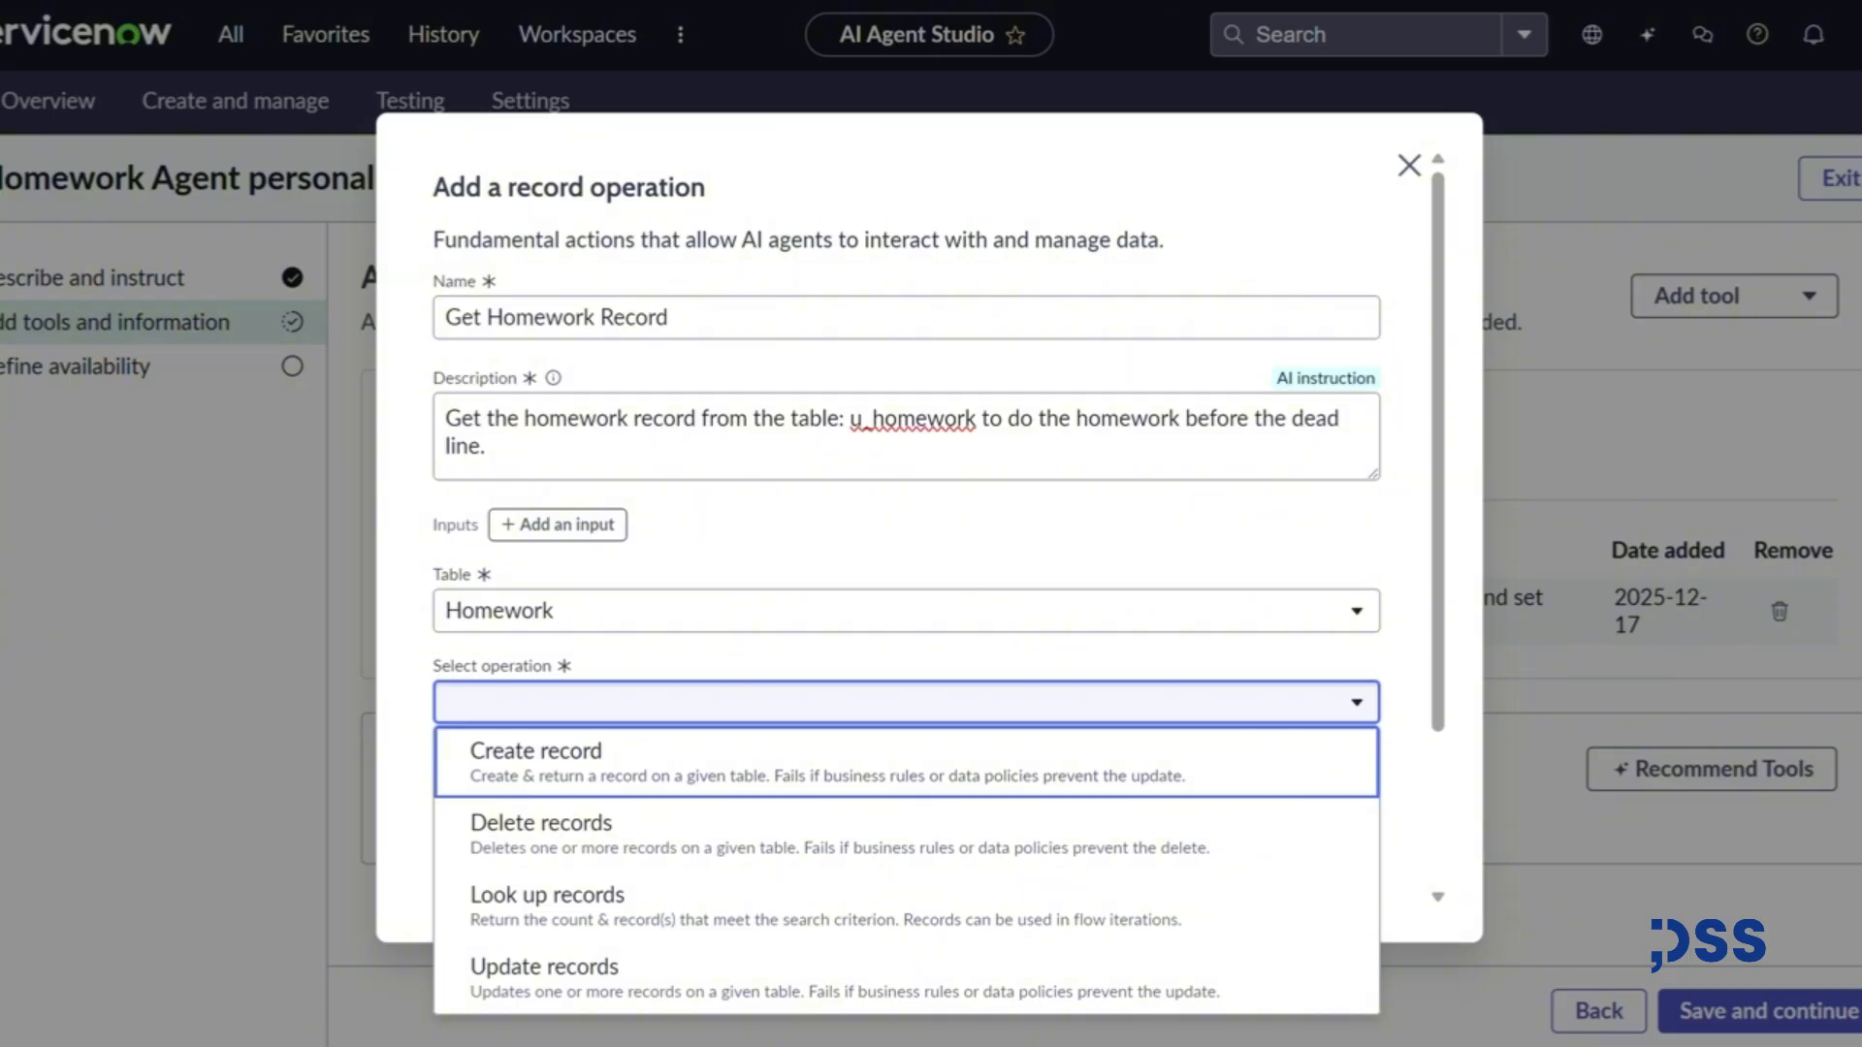
{"action": "left_click", "coordinate": [595, 532]}
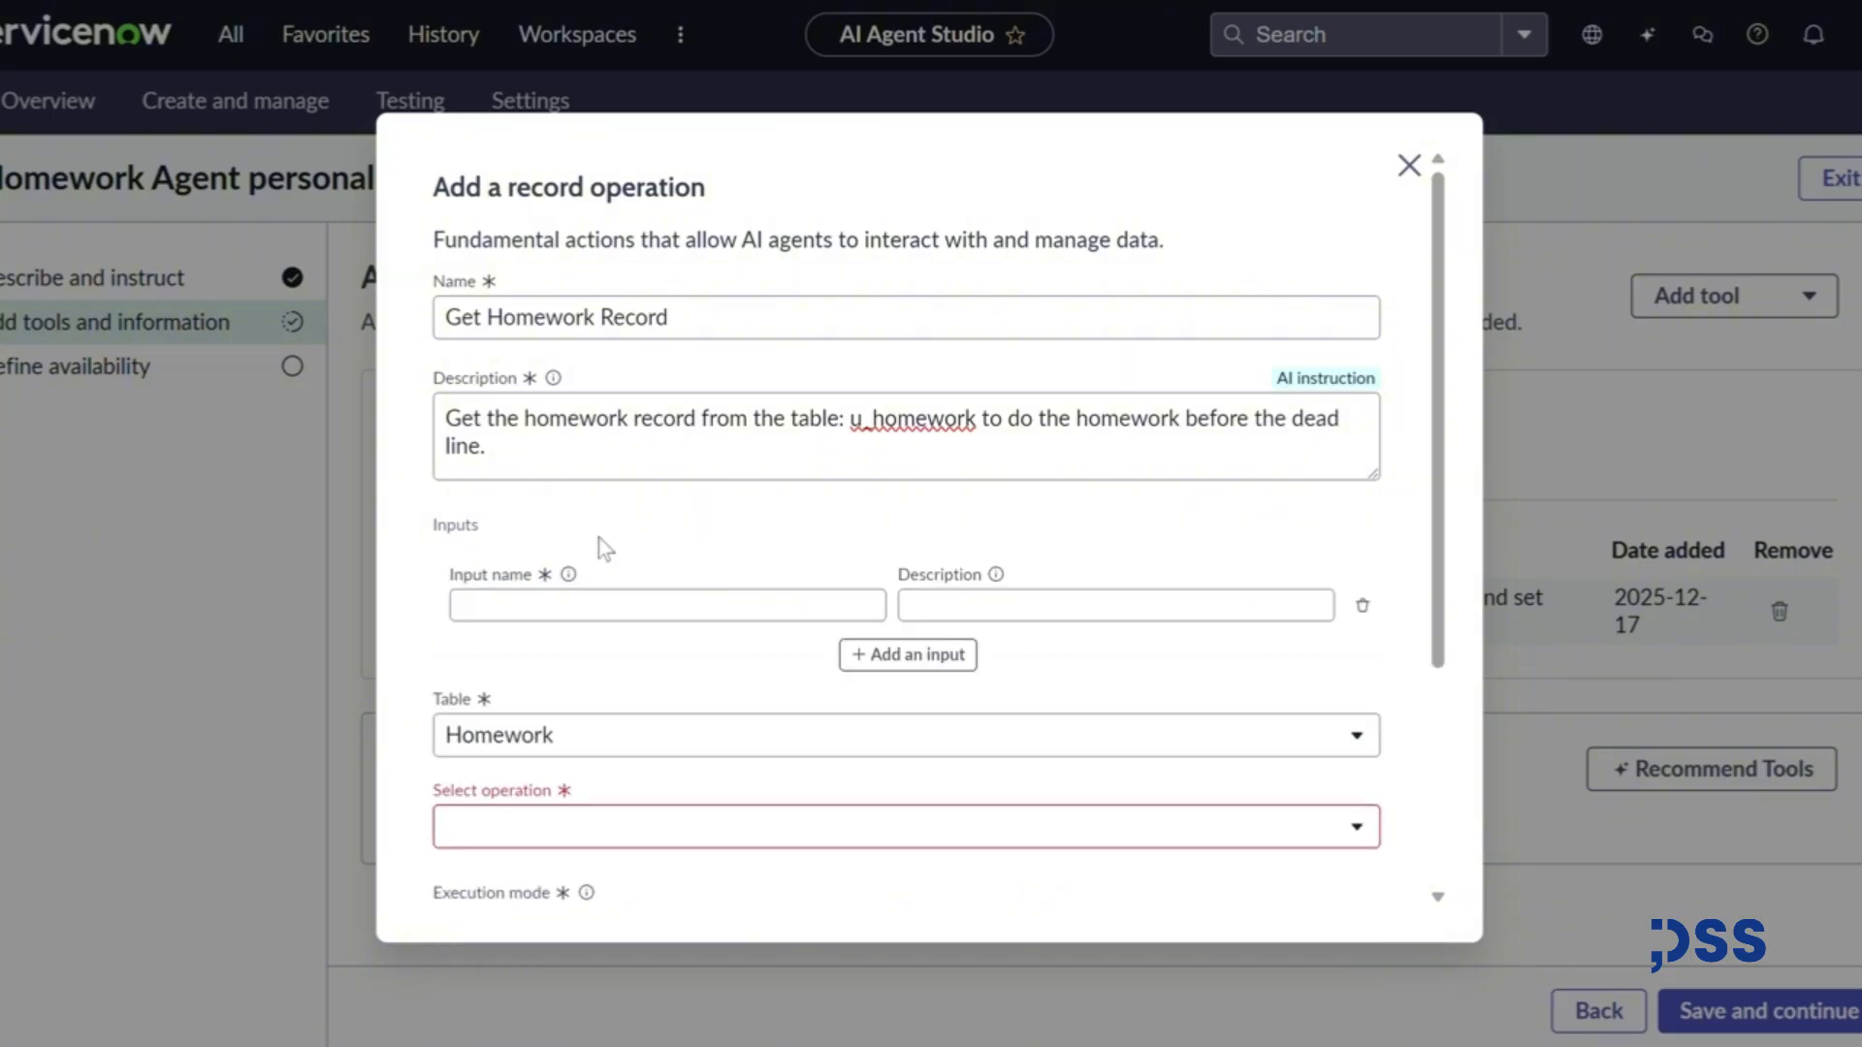
{"action": "left_click", "coordinate": [1362, 605]}
- Set the record operation on the Homework table to Look up records
{"action": "left_click", "coordinate": [644, 700]}
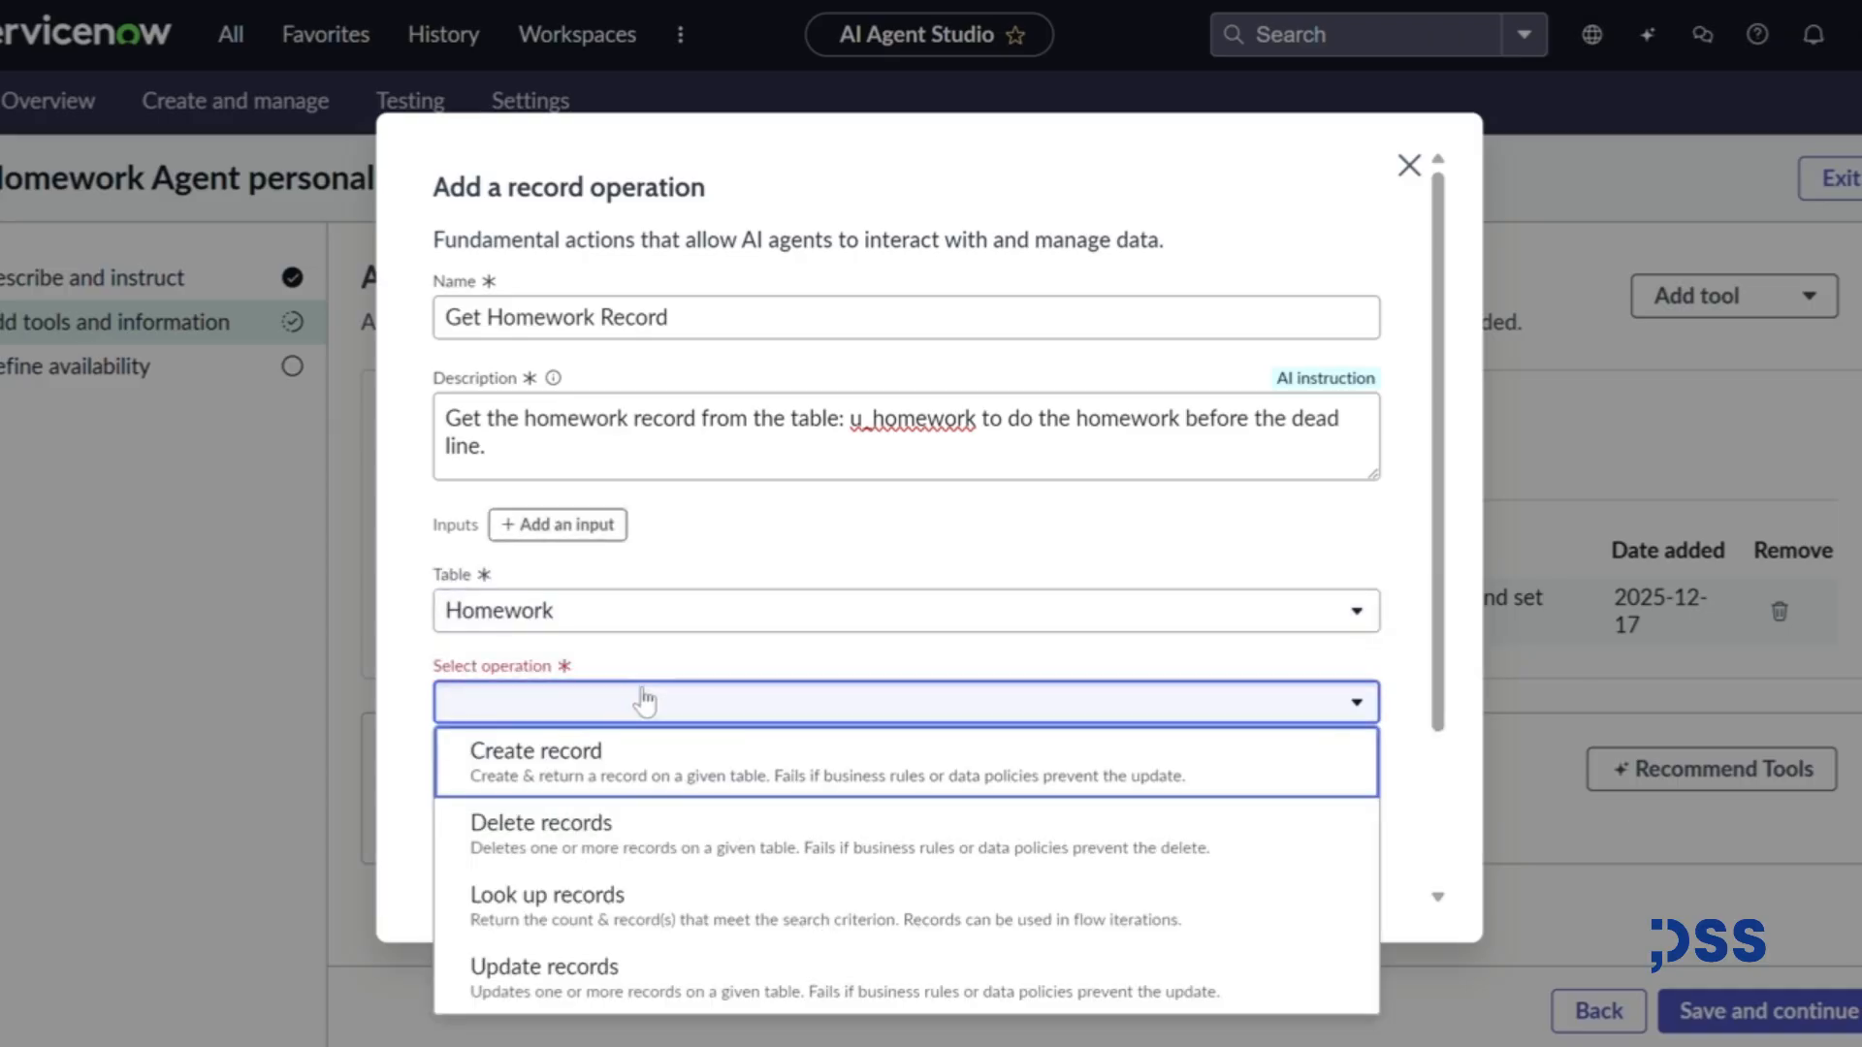
{"action": "left_click", "coordinate": [660, 894]}
{"action": "scroll", "coordinate": [660, 872], "scroll_direction": "down", "scroll_amount": 2}
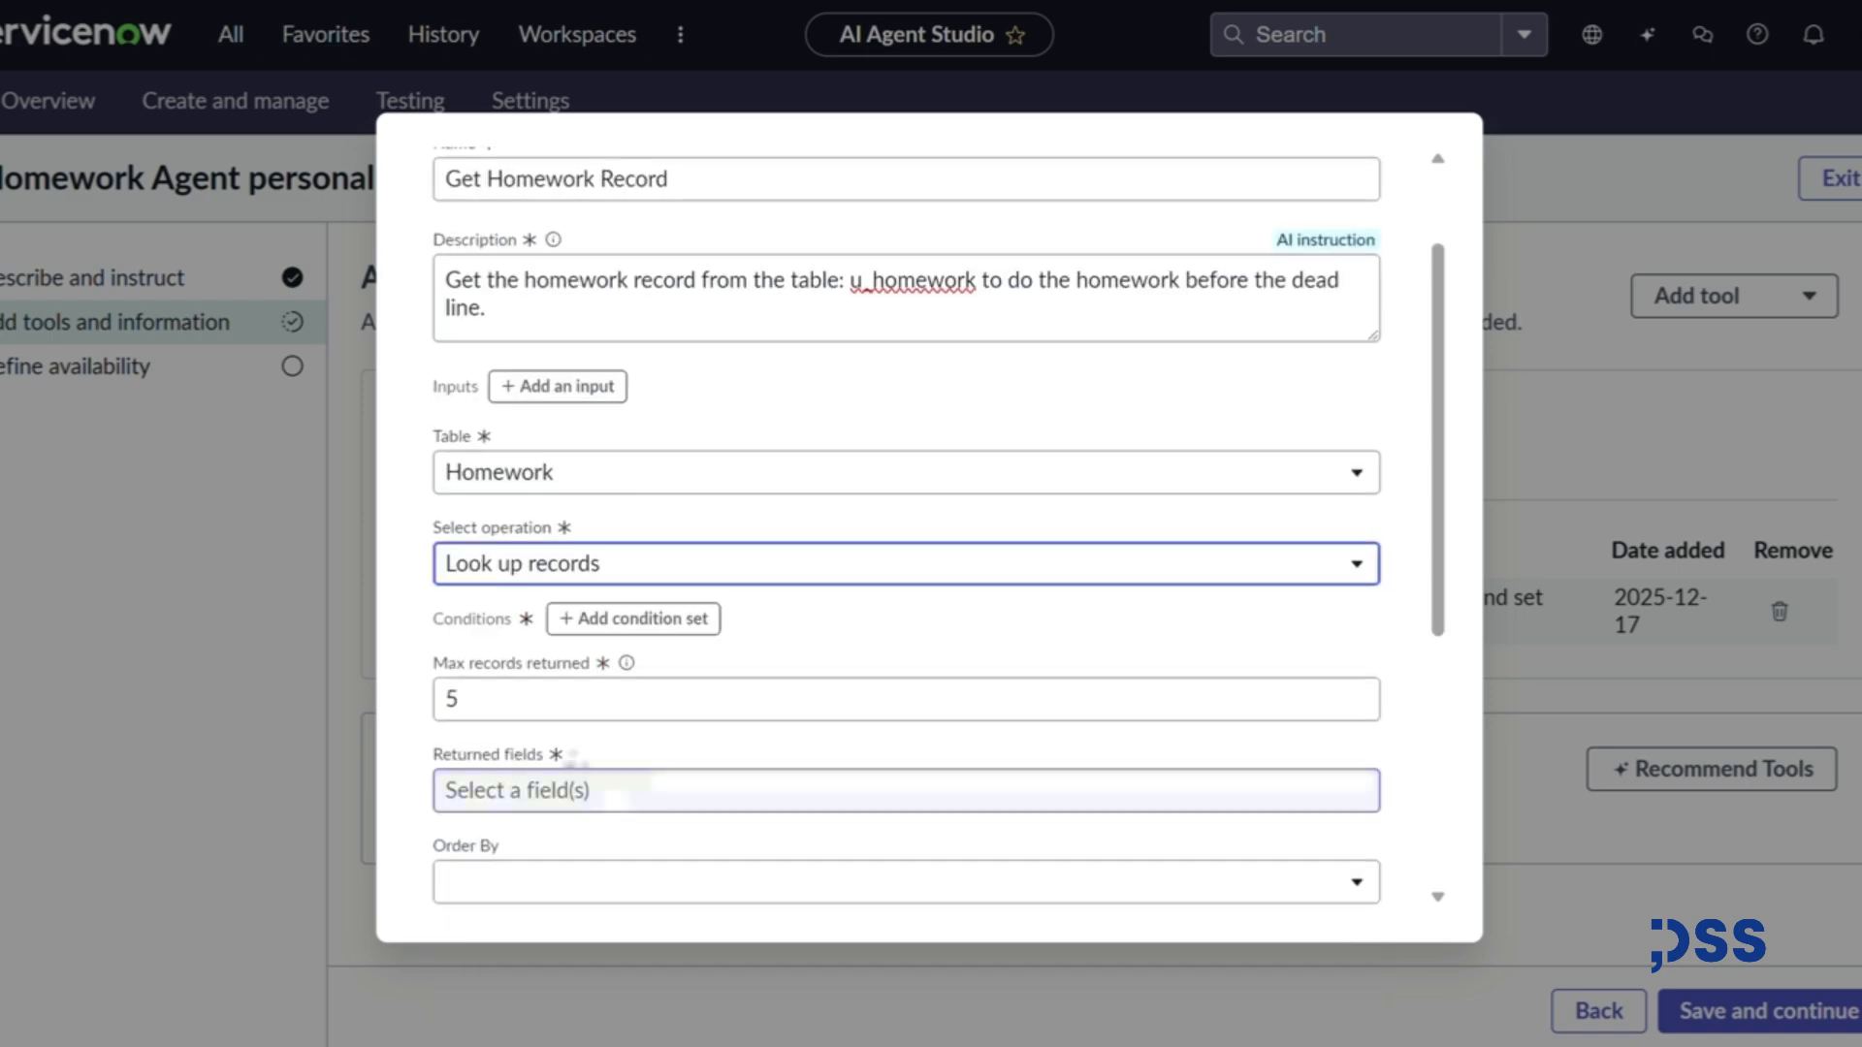
- Limit the homework record lookup to a maximum of 3 records and return the Description field
{"action": "left_click", "coordinate": [498, 711]}
{"action": "key", "text": "BackSpace"}
{"action": "type", "text": "3"}
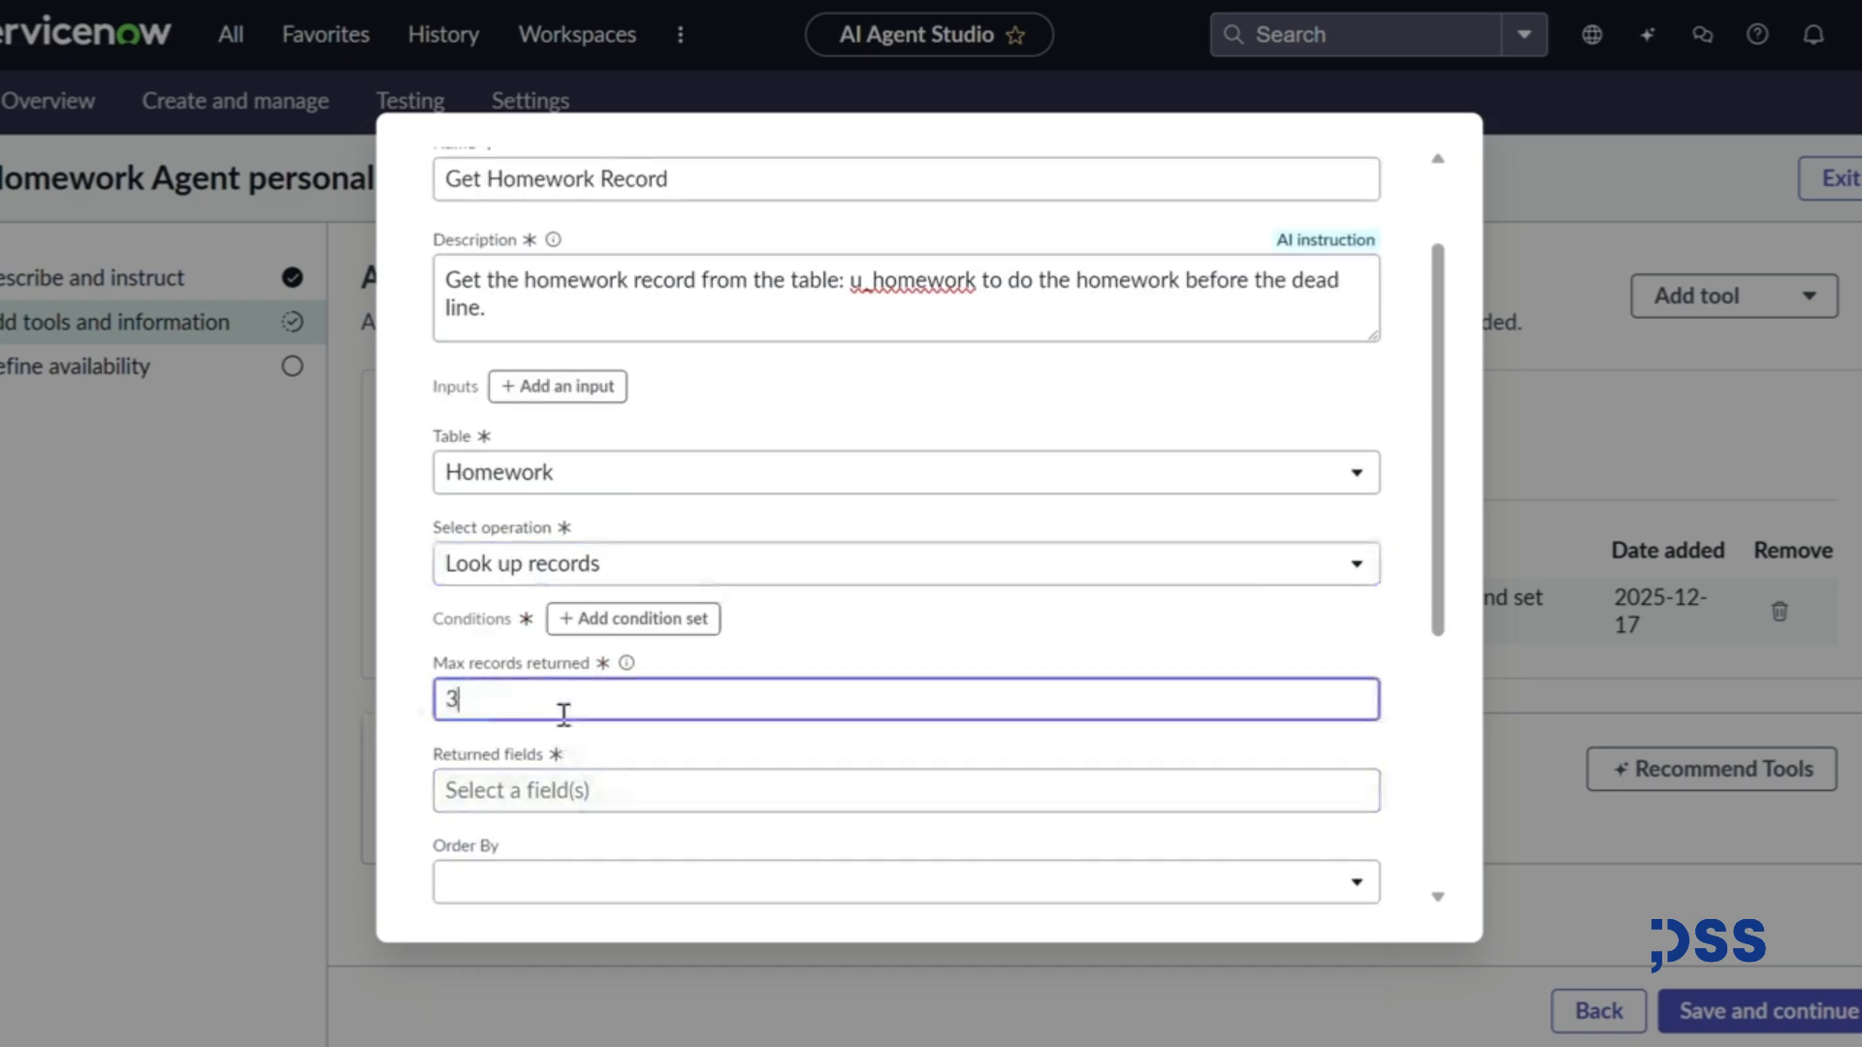
{"action": "left_click", "coordinate": [572, 788]}
{"action": "type", "text": "desc"}
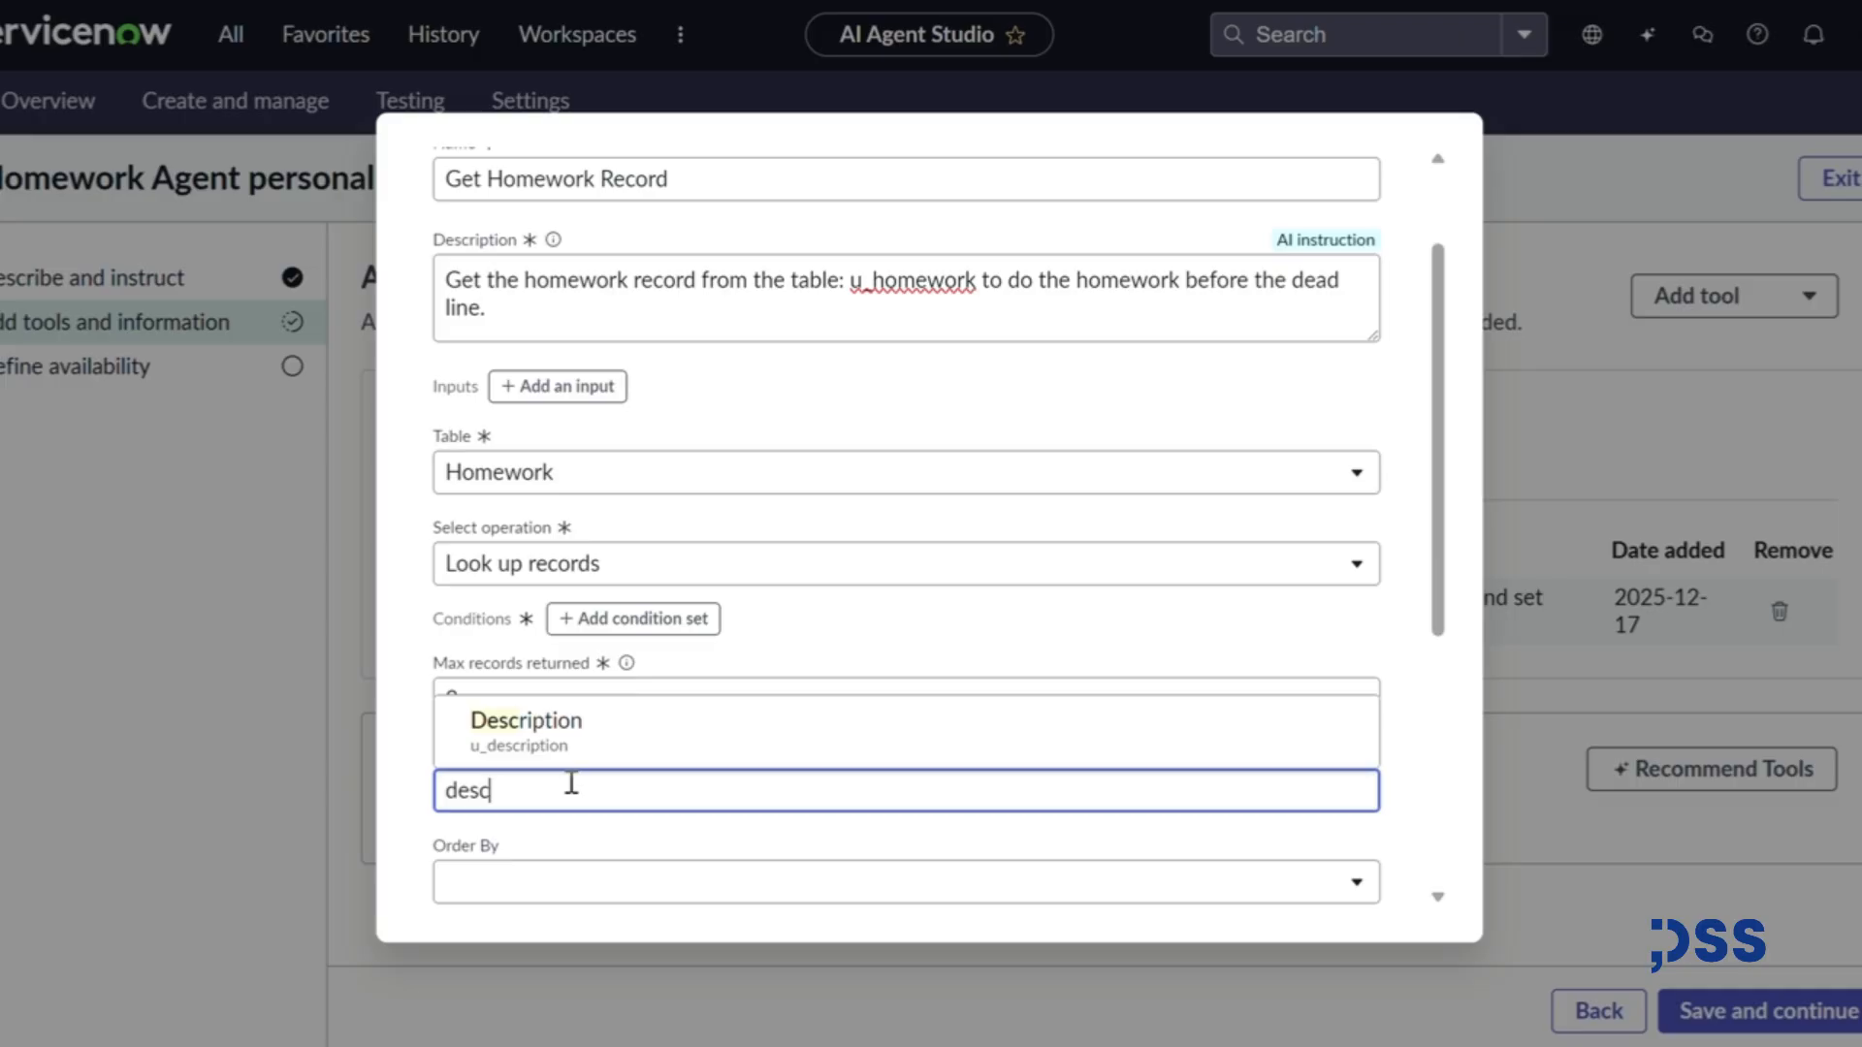
{"action": "left_click", "coordinate": [575, 737]}
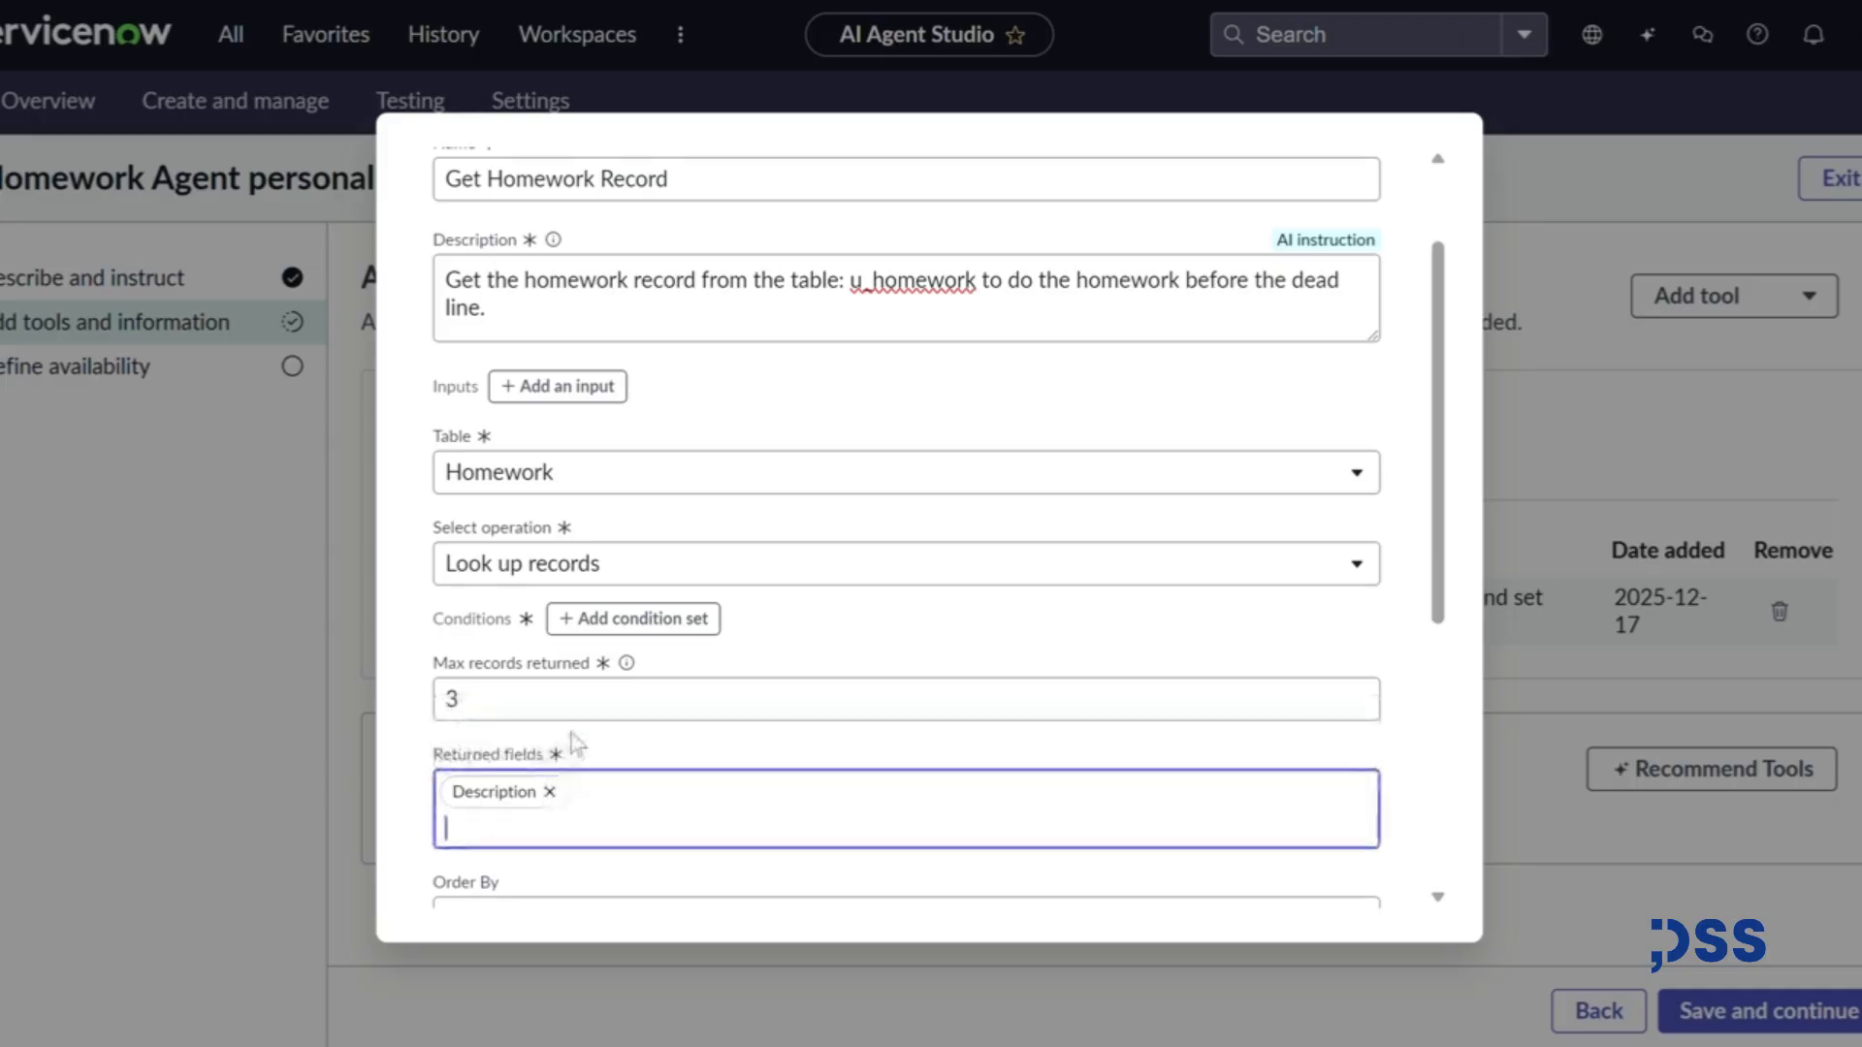
- Set the record lookup's execution mode to Autonomous and its output transformation strategy to Paraphrase
{"action": "scroll", "coordinate": [577, 745], "scroll_direction": "down", "scroll_amount": 3}
{"action": "left_click", "coordinate": [548, 656]}
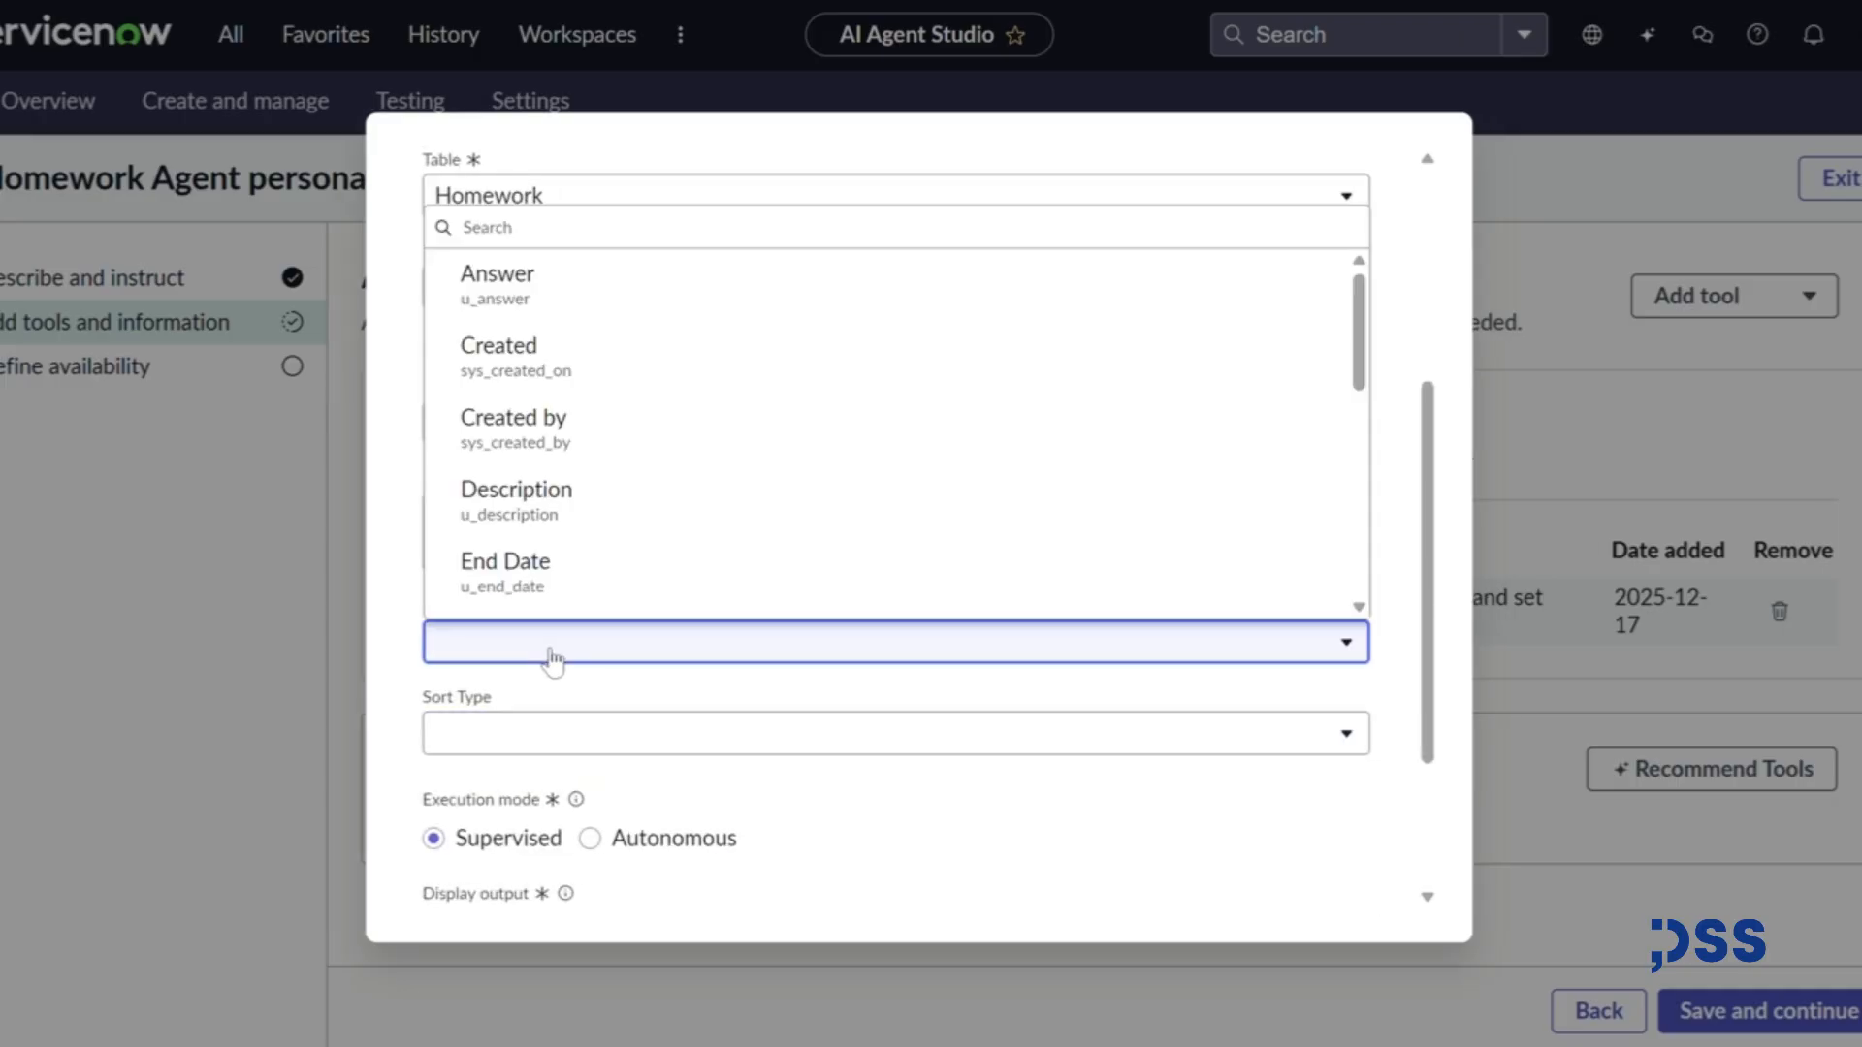
{"action": "left_click", "coordinate": [404, 652]}
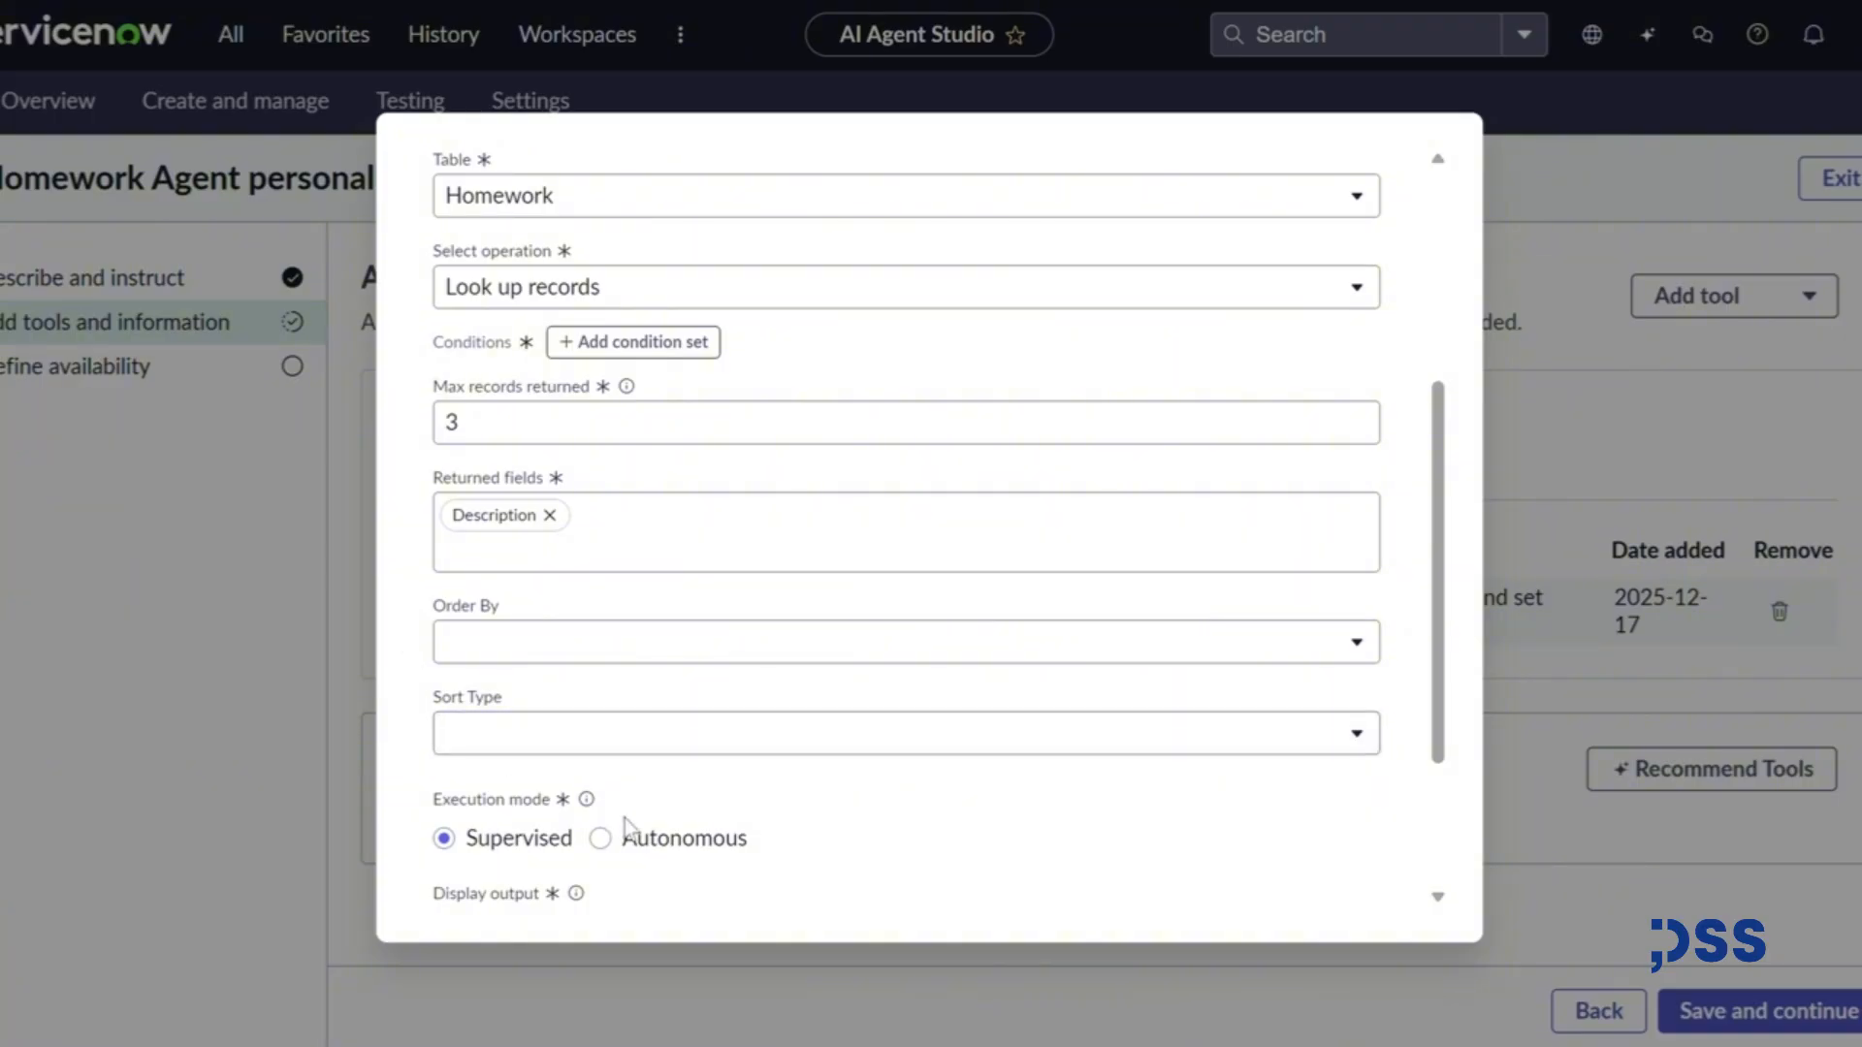
{"action": "left_click", "coordinate": [645, 840]}
{"action": "scroll", "coordinate": [650, 844], "scroll_direction": "down", "scroll_amount": 3}
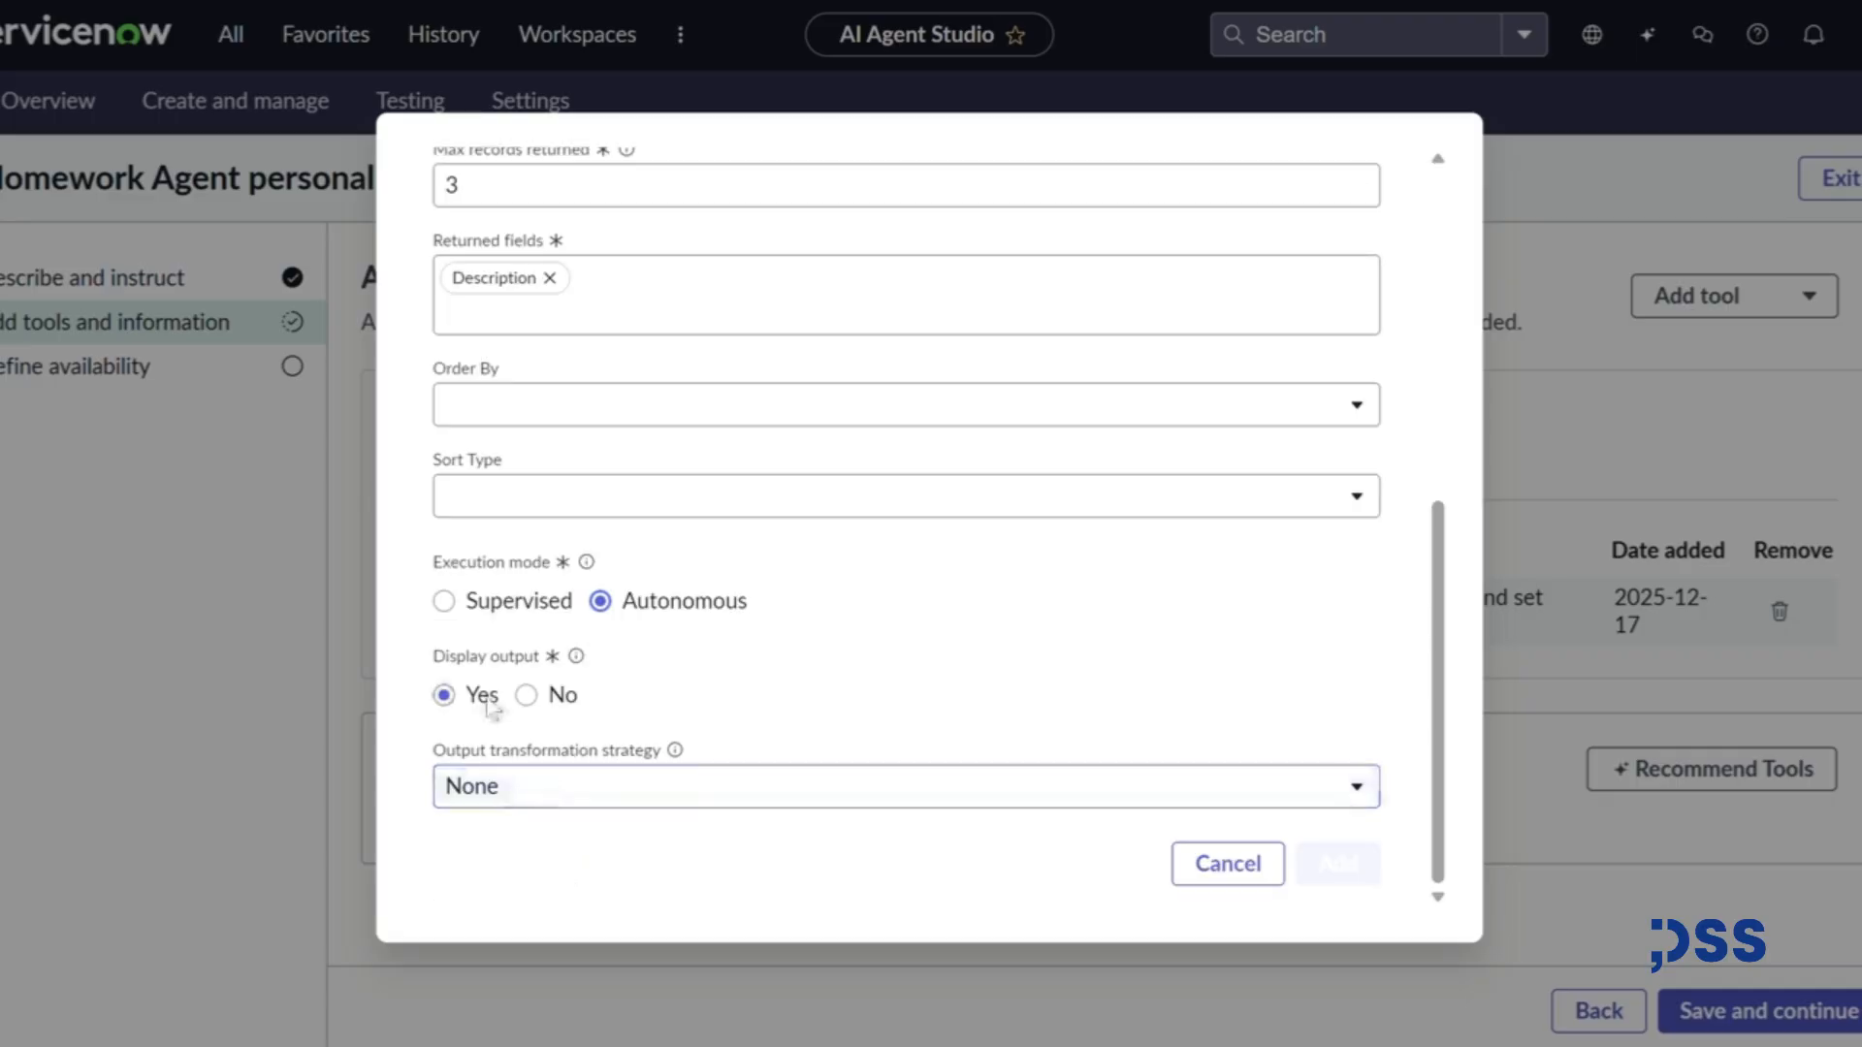
{"action": "left_click", "coordinate": [567, 800]}
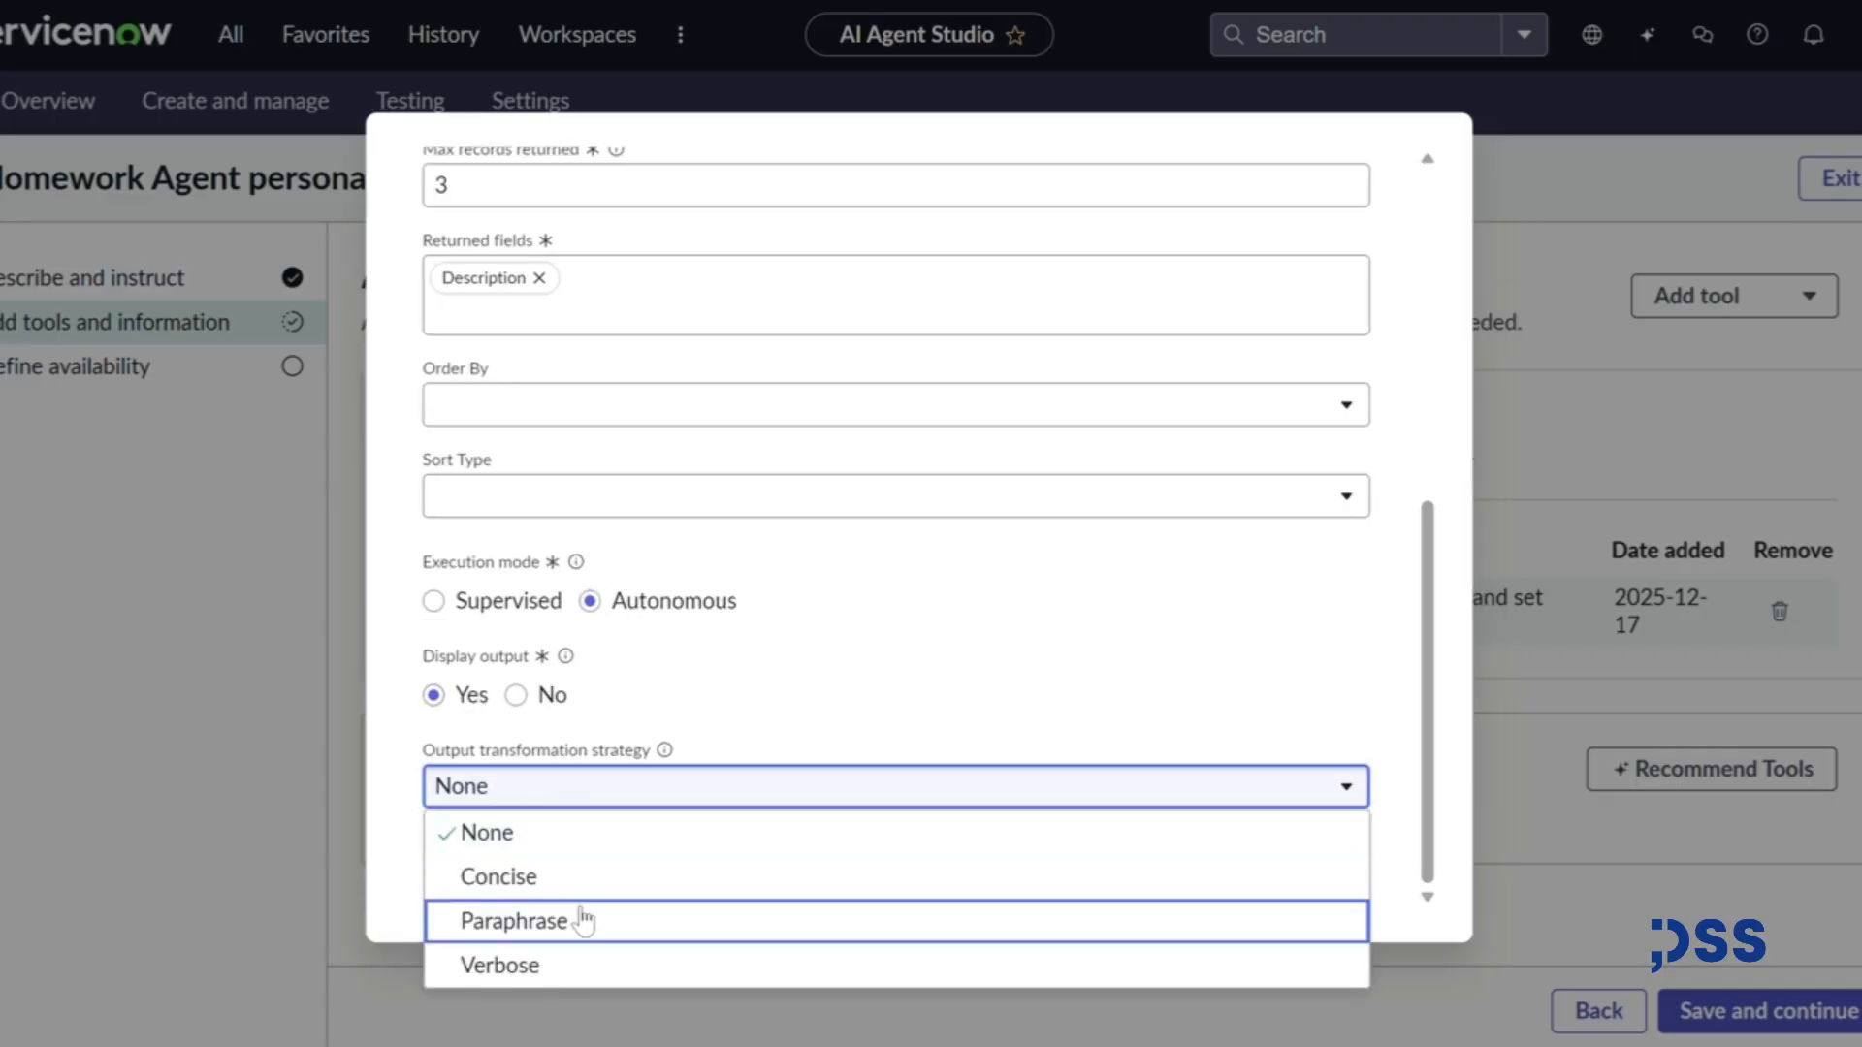
{"action": "left_click", "coordinate": [580, 918]}
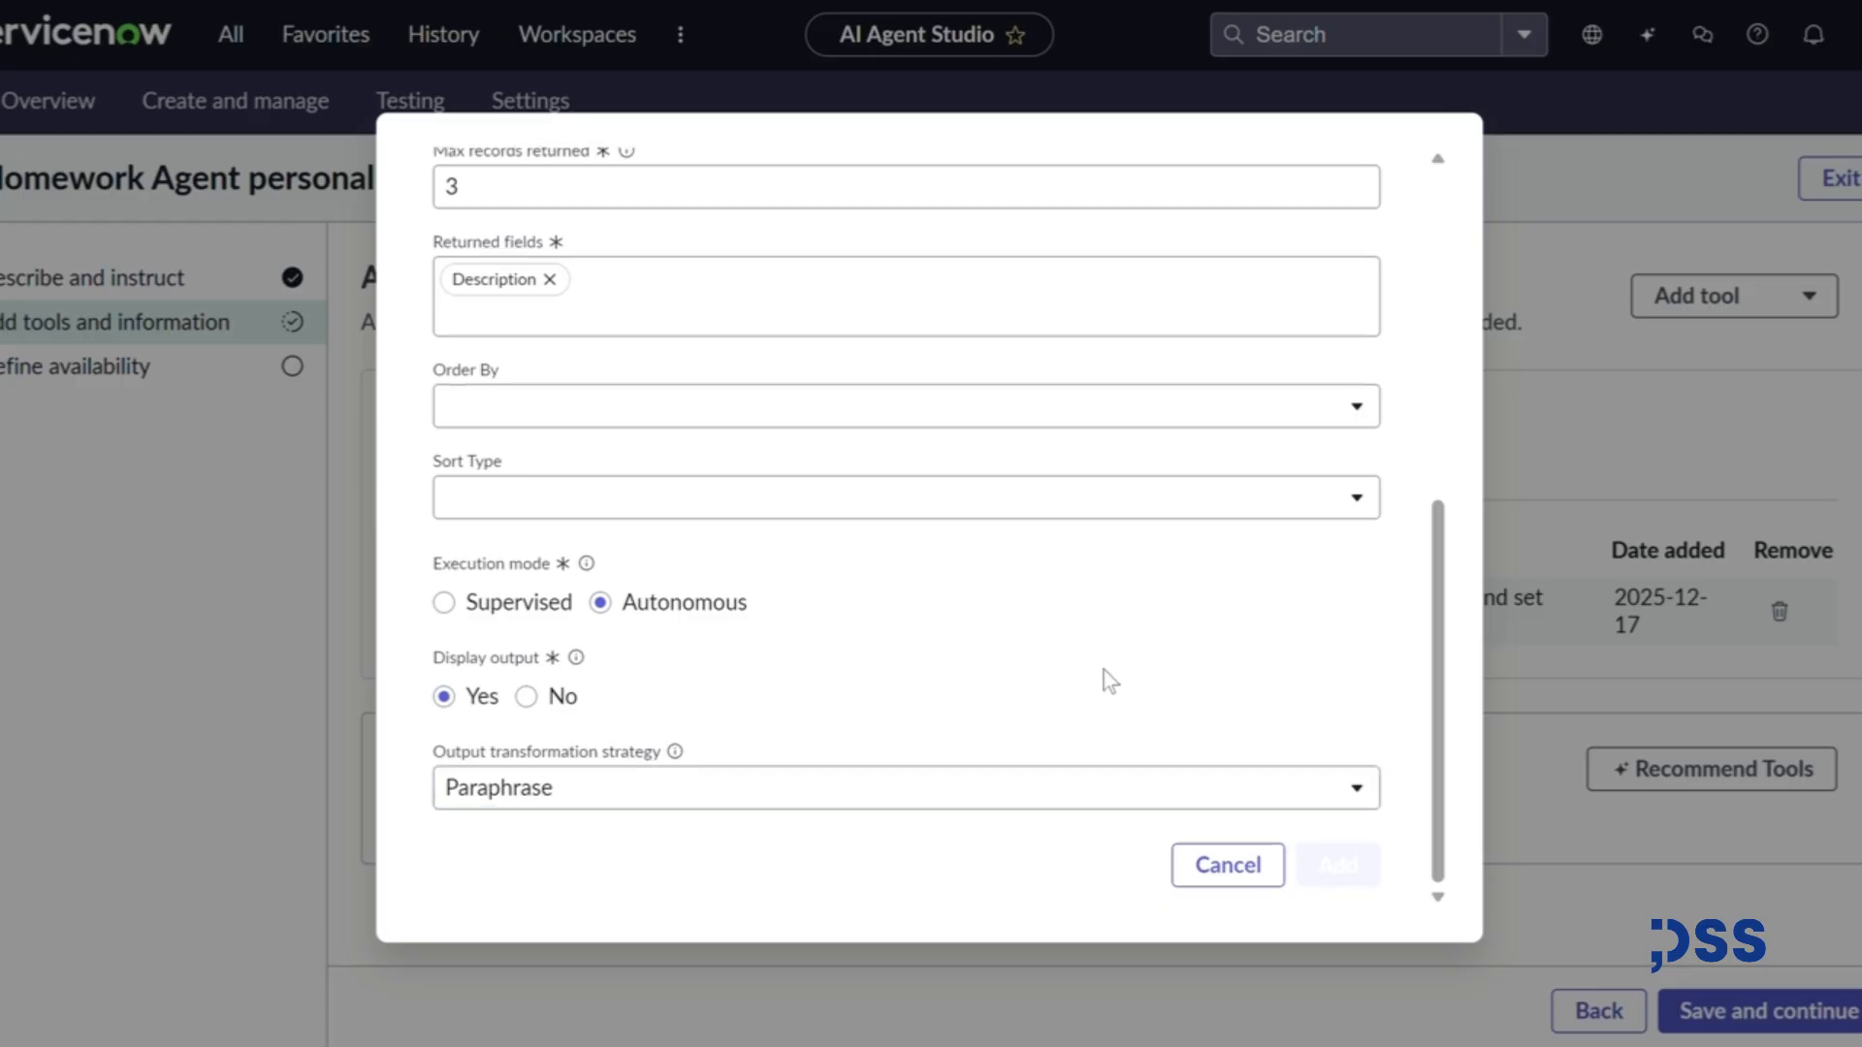
- Add the lookup condition End Date on Today and add the record operation tool to the agent
{"action": "scroll", "coordinate": [1104, 672], "scroll_direction": "up", "scroll_amount": 5}
{"action": "scroll", "coordinate": [766, 594], "scroll_direction": "down", "scroll_amount": 1}
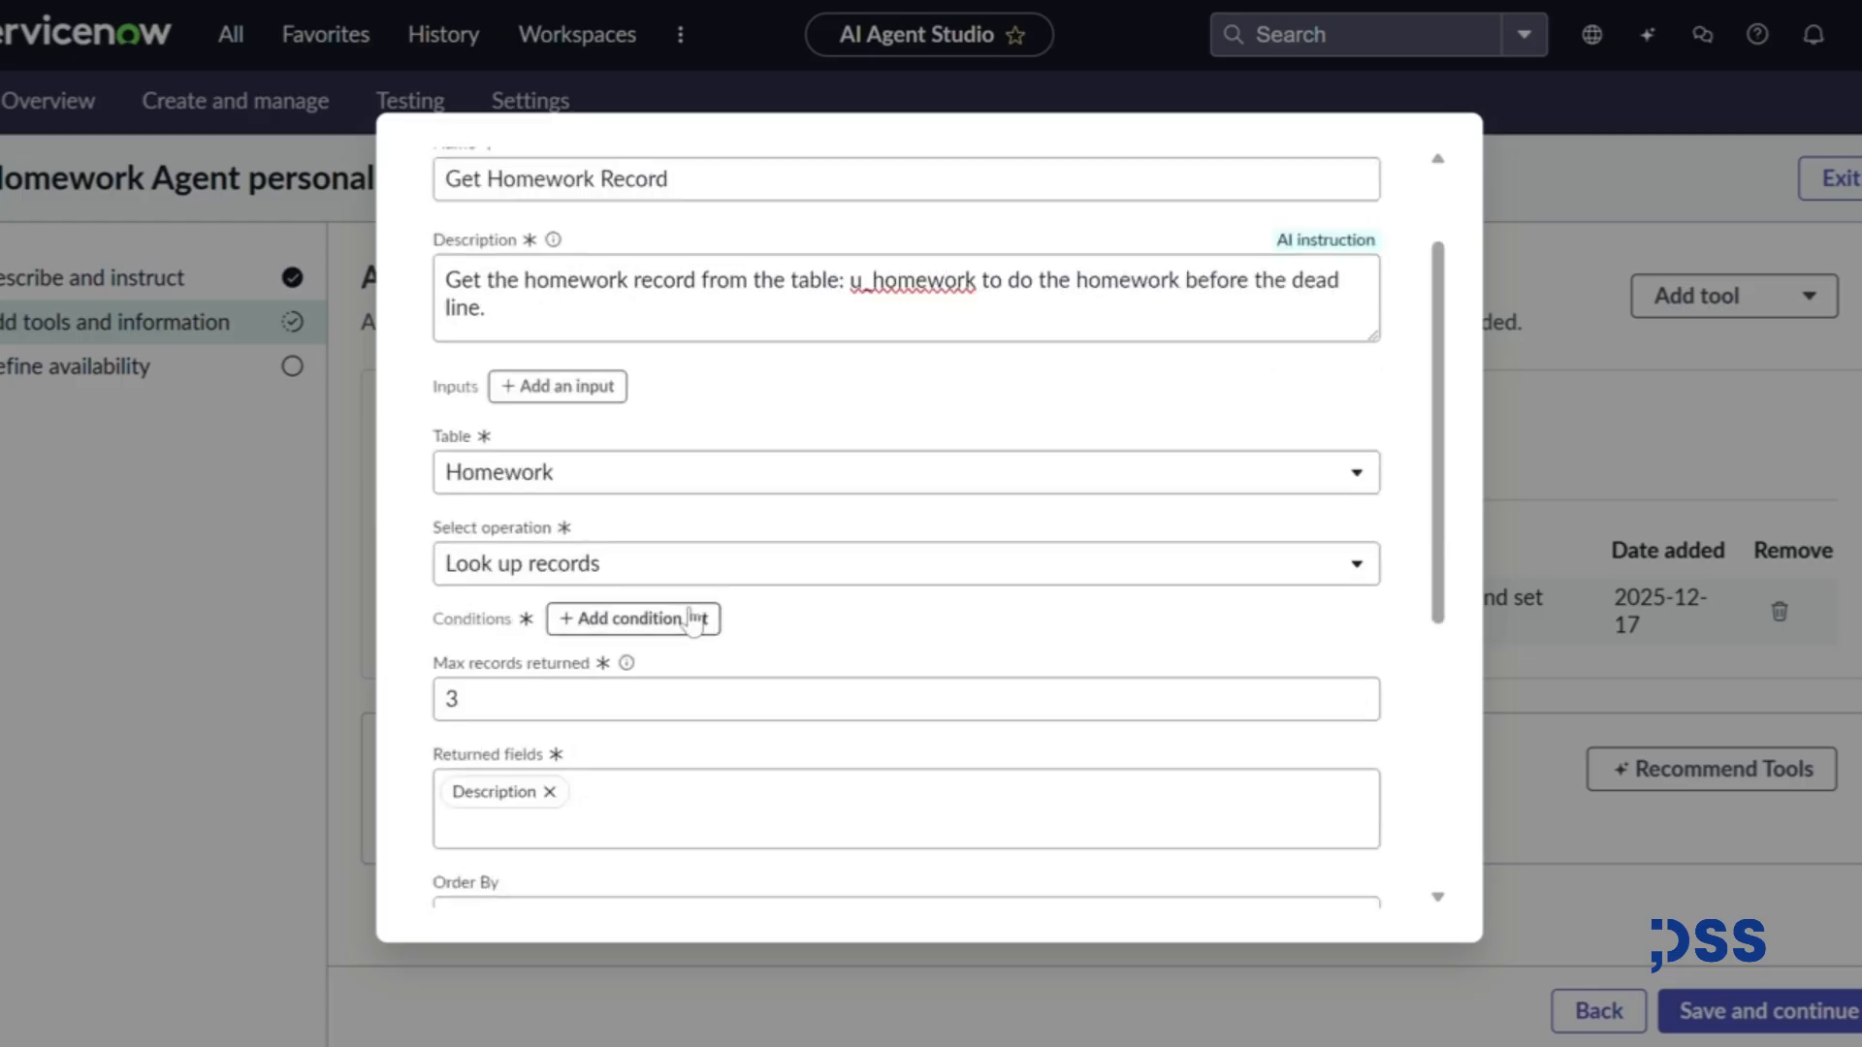
{"action": "left_click", "coordinate": [636, 618]}
{"action": "left_click", "coordinate": [644, 727]}
{"action": "type", "text": "end"}
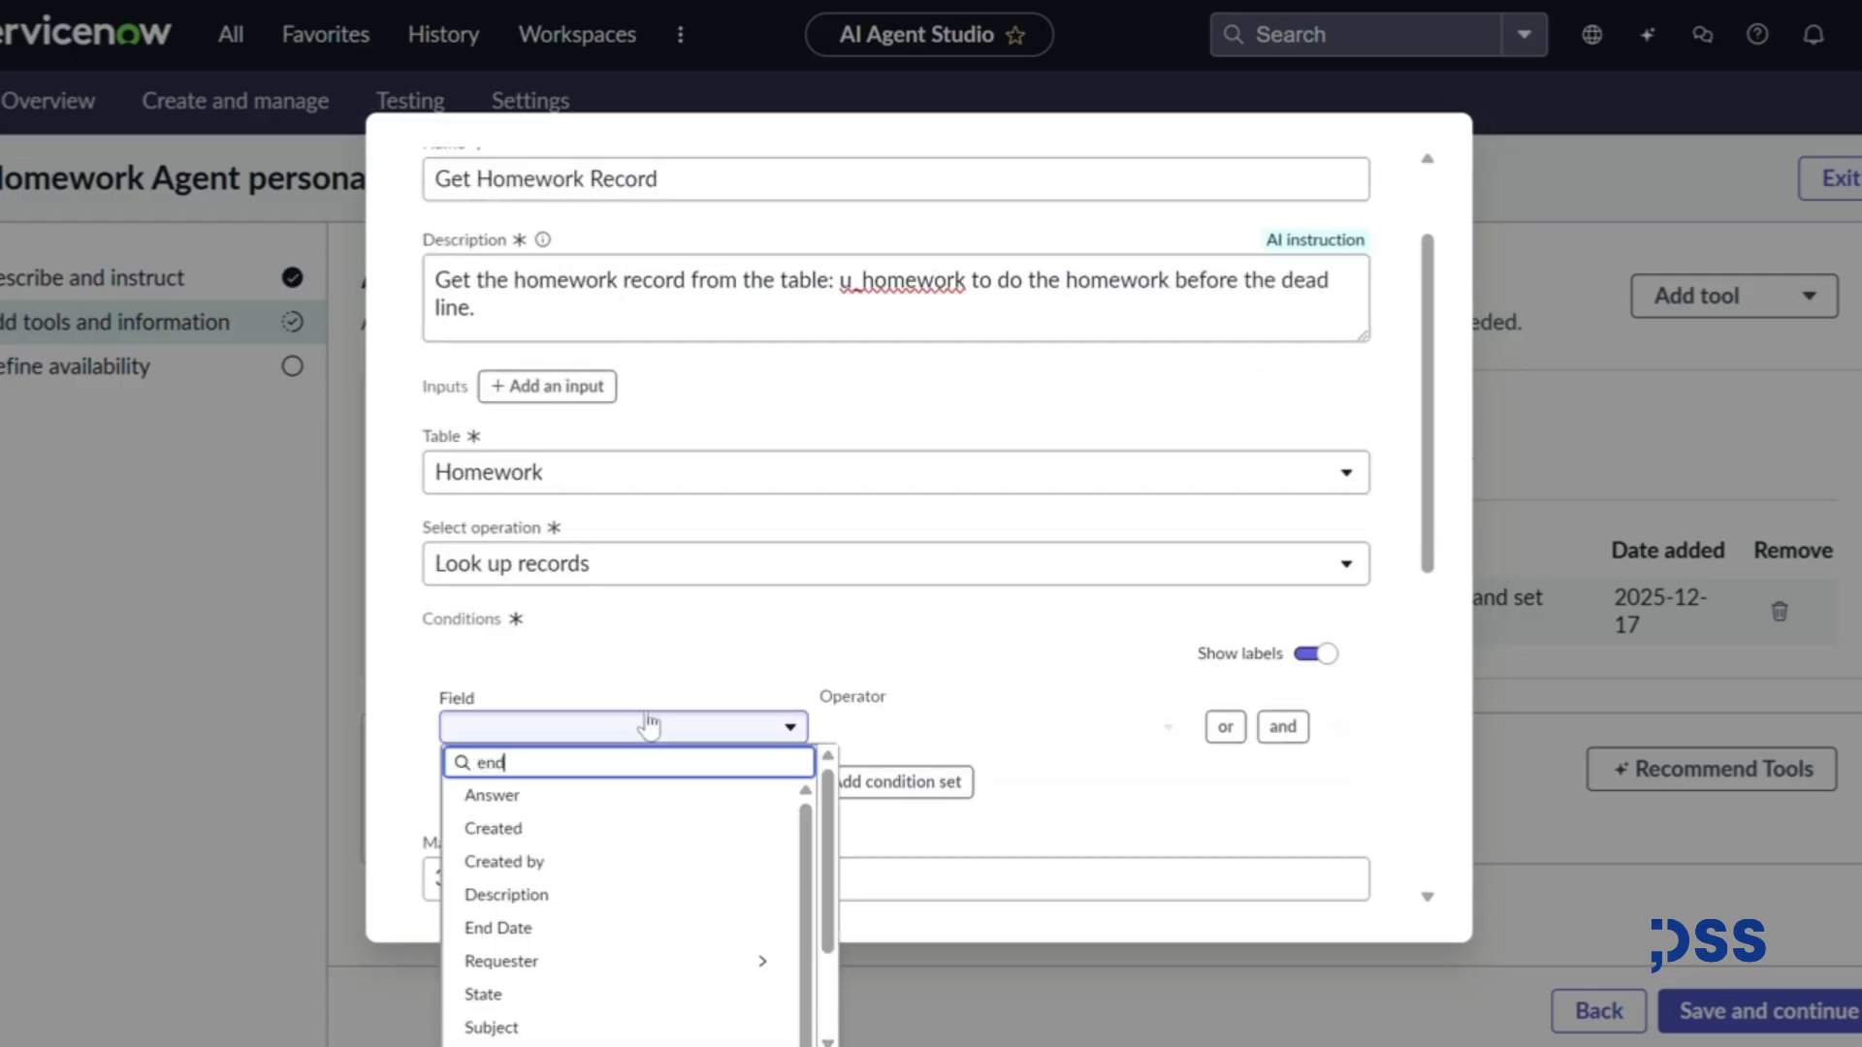
{"action": "left_click", "coordinate": [578, 793]}
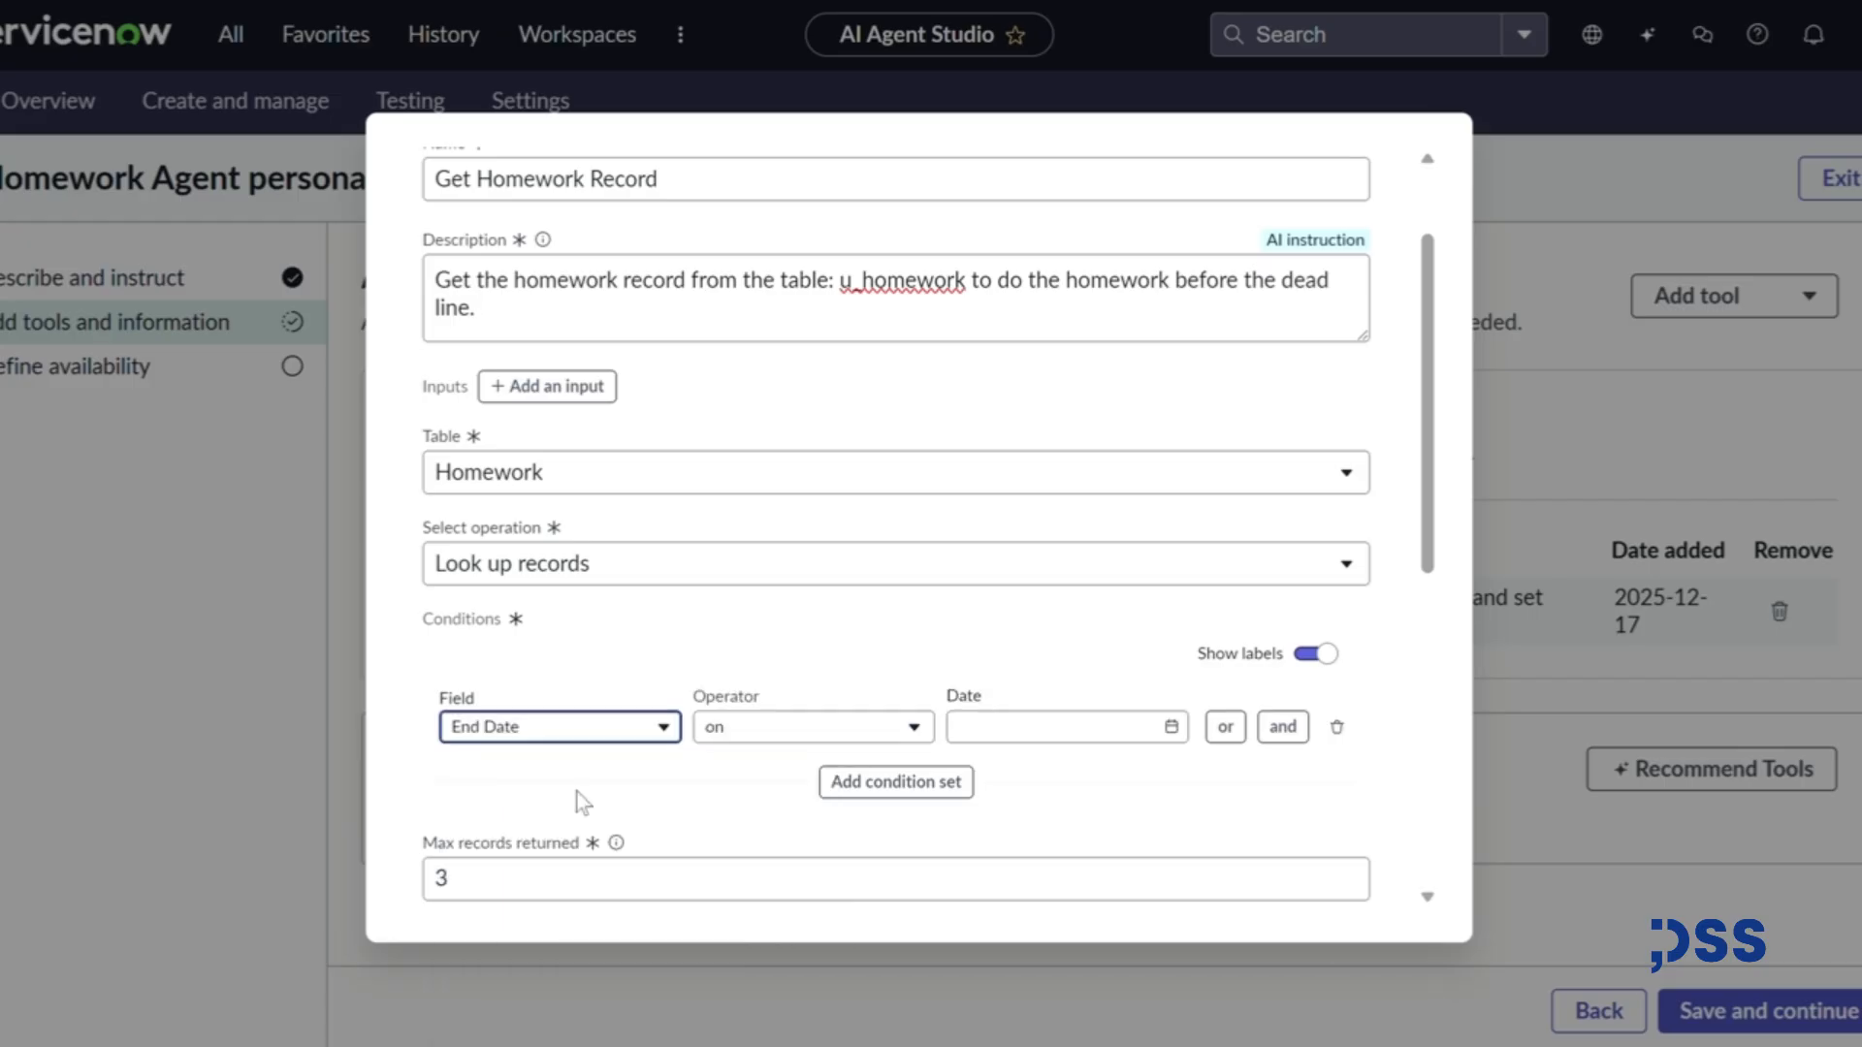
{"action": "left_click", "coordinate": [1172, 730]}
{"action": "left_click", "coordinate": [989, 784]}
{"action": "left_click", "coordinate": [1094, 740]}
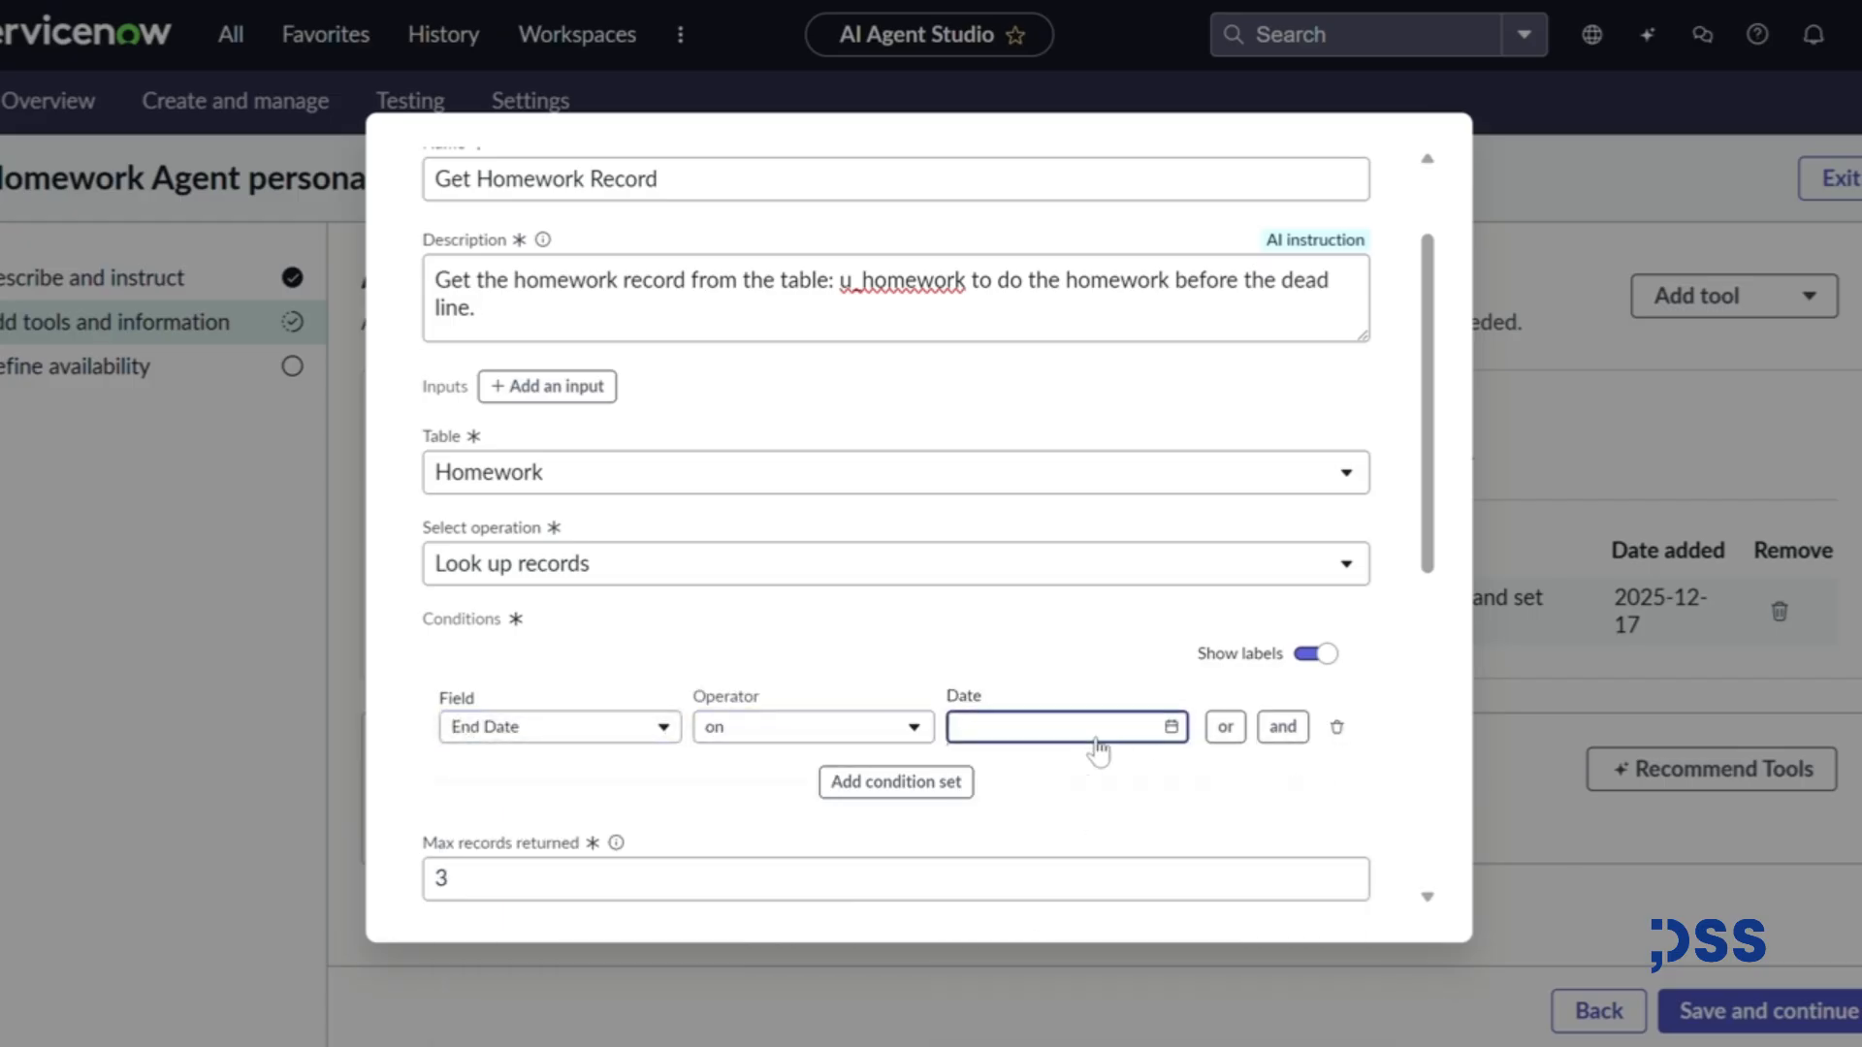
{"action": "left_click", "coordinate": [1067, 762]}
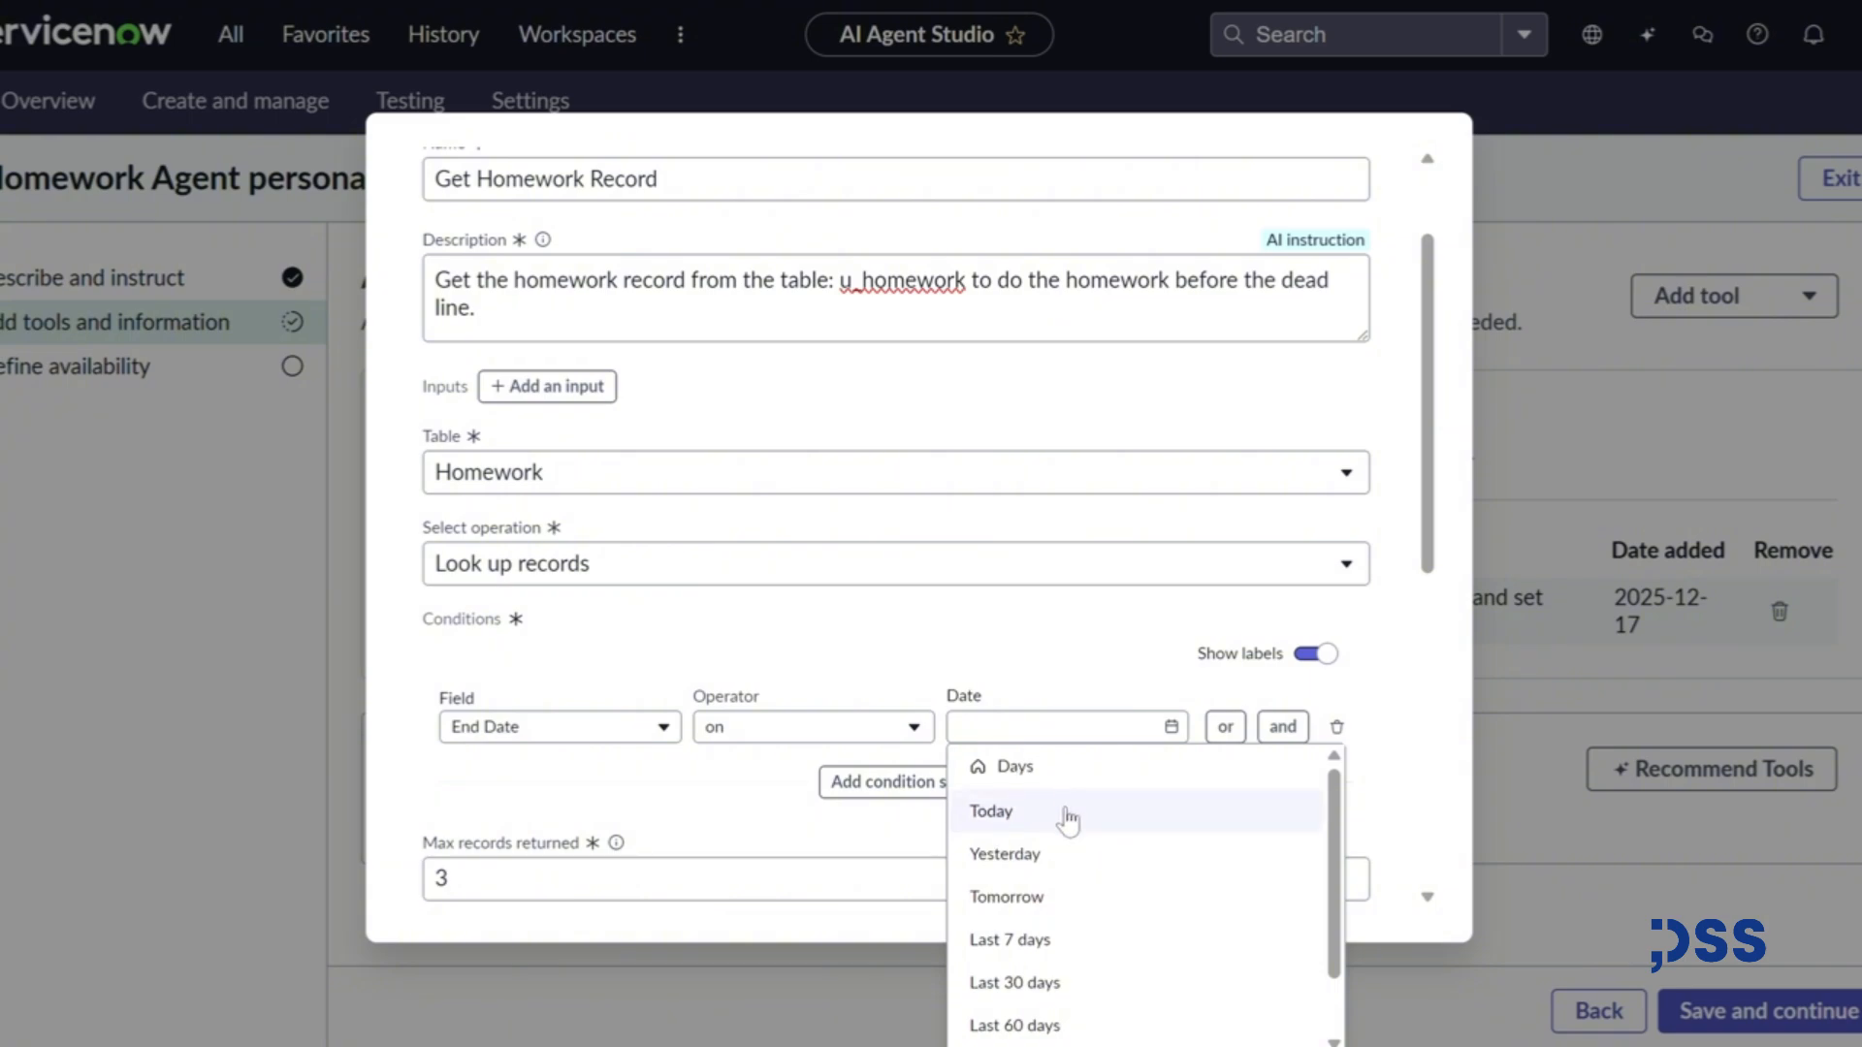
{"action": "left_click", "coordinate": [1069, 814]}
{"action": "scroll", "coordinate": [1067, 808], "scroll_direction": "down", "scroll_amount": 5}
{"action": "left_click", "coordinate": [1322, 864]}
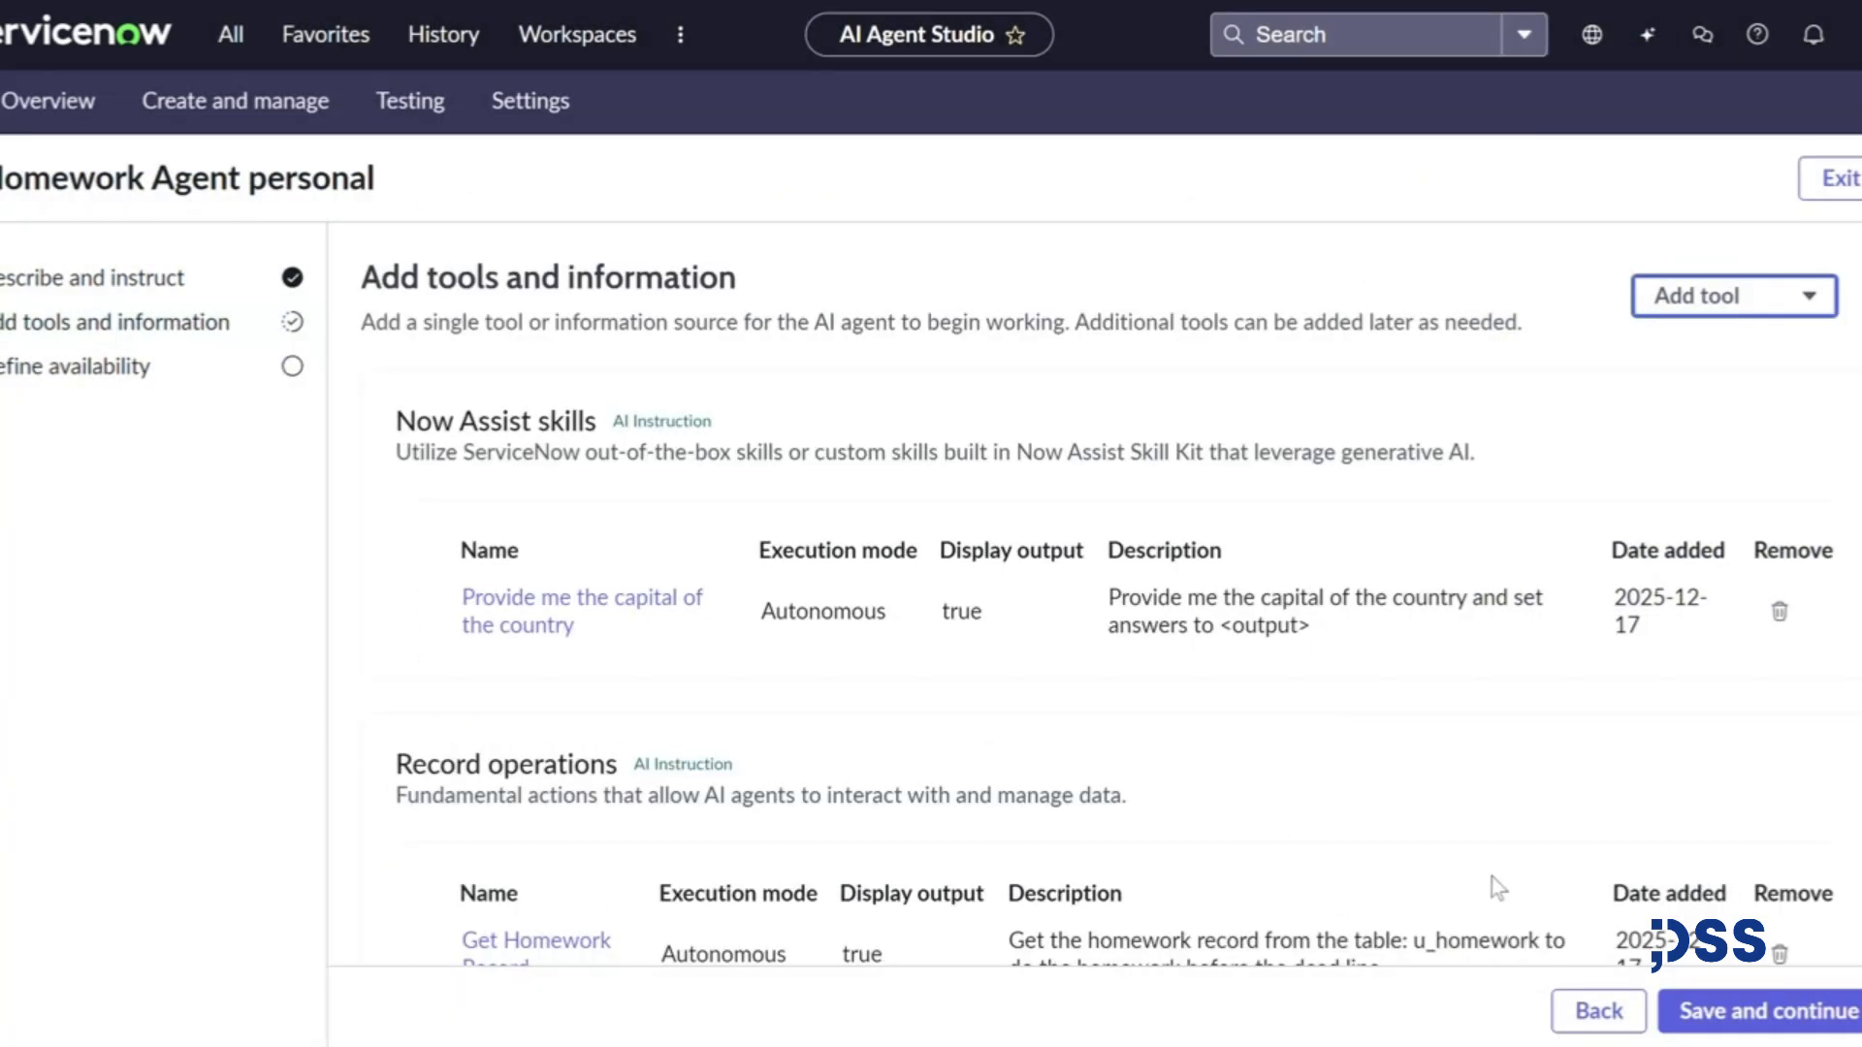
- Save the tools, enable the agent's display in the Now Assist panel, and save it for testing
{"action": "left_click", "coordinate": [1746, 1016]}
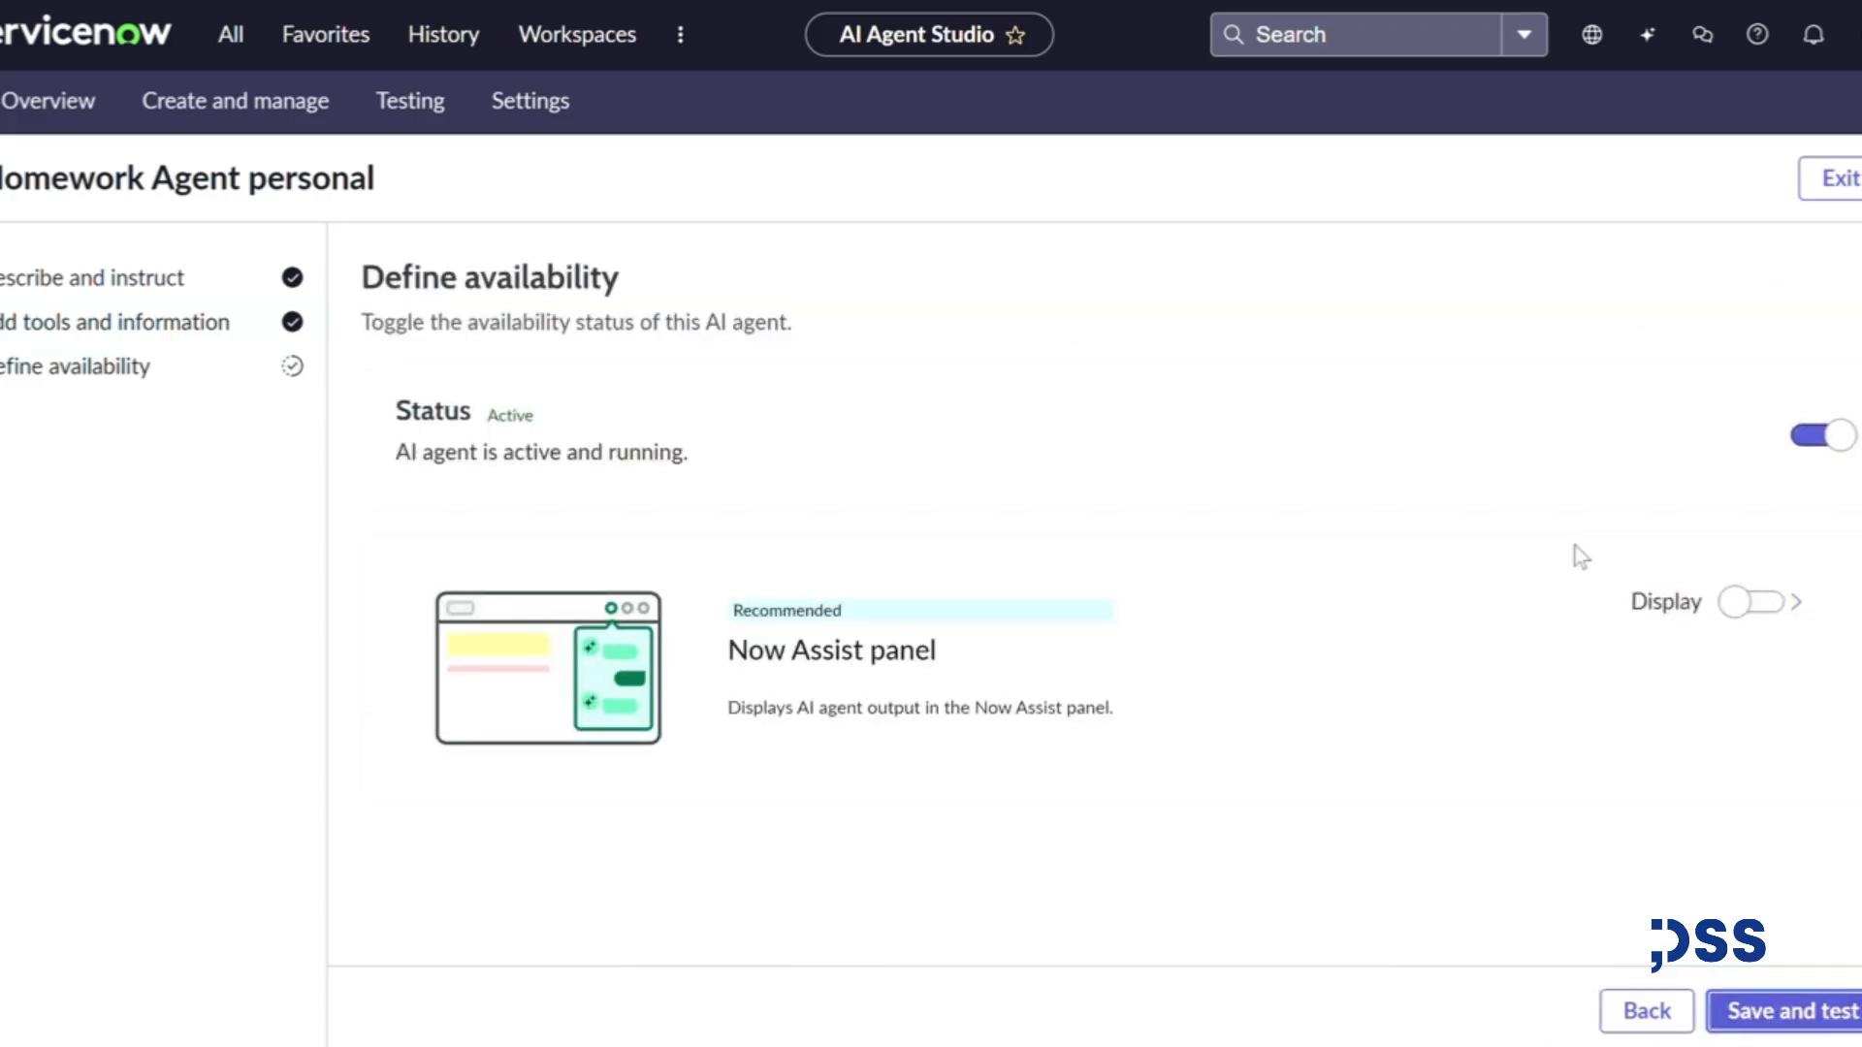
{"action": "left_click", "coordinate": [1735, 602]}
{"action": "left_click", "coordinate": [1796, 1012]}
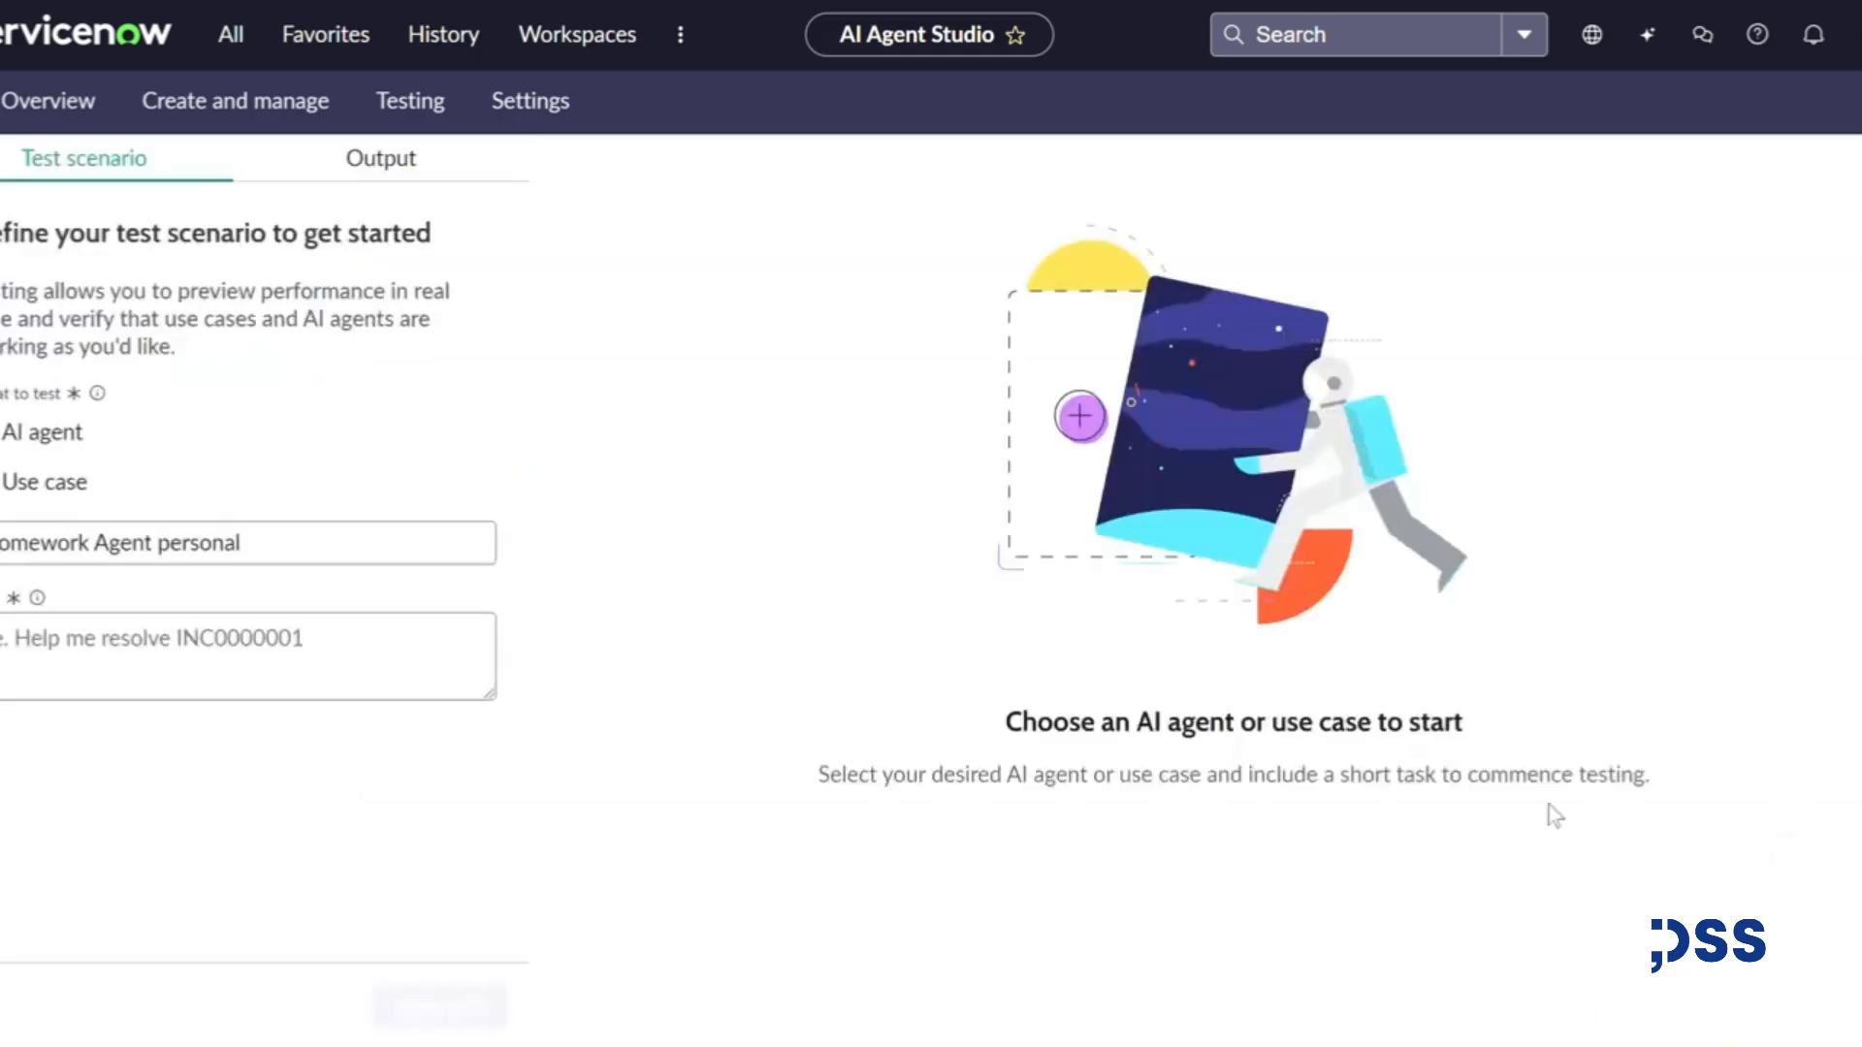
- Open the Homework table's record list with u_homework.list
{"action": "left_click", "coordinate": [210, 636]}
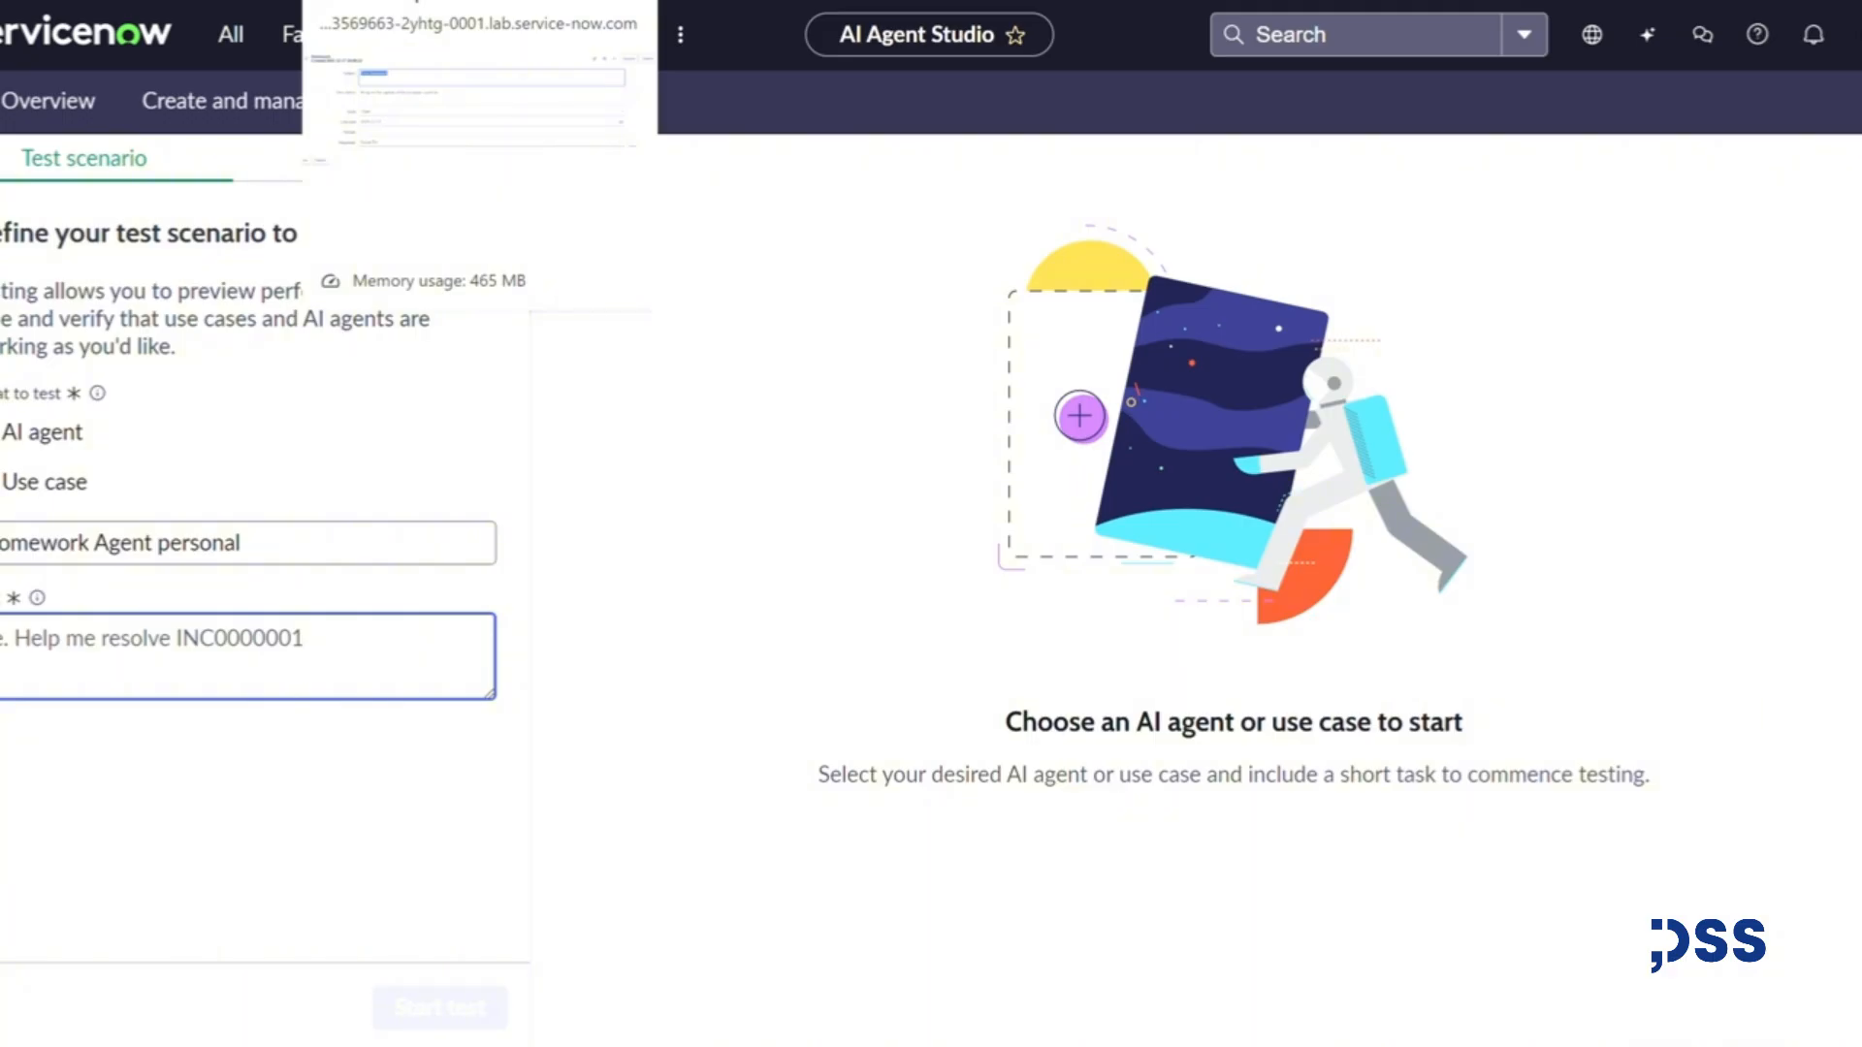
{"action": "left_click", "coordinate": [231, 39]}
{"action": "key", "text": "BackSpace"}
{"action": "key", "text": "BackSpace"}
{"action": "key", "text": "BackSpace"}
{"action": "key", "text": "BackSpace"}
{"action": "key", "text": "BackSpace"}
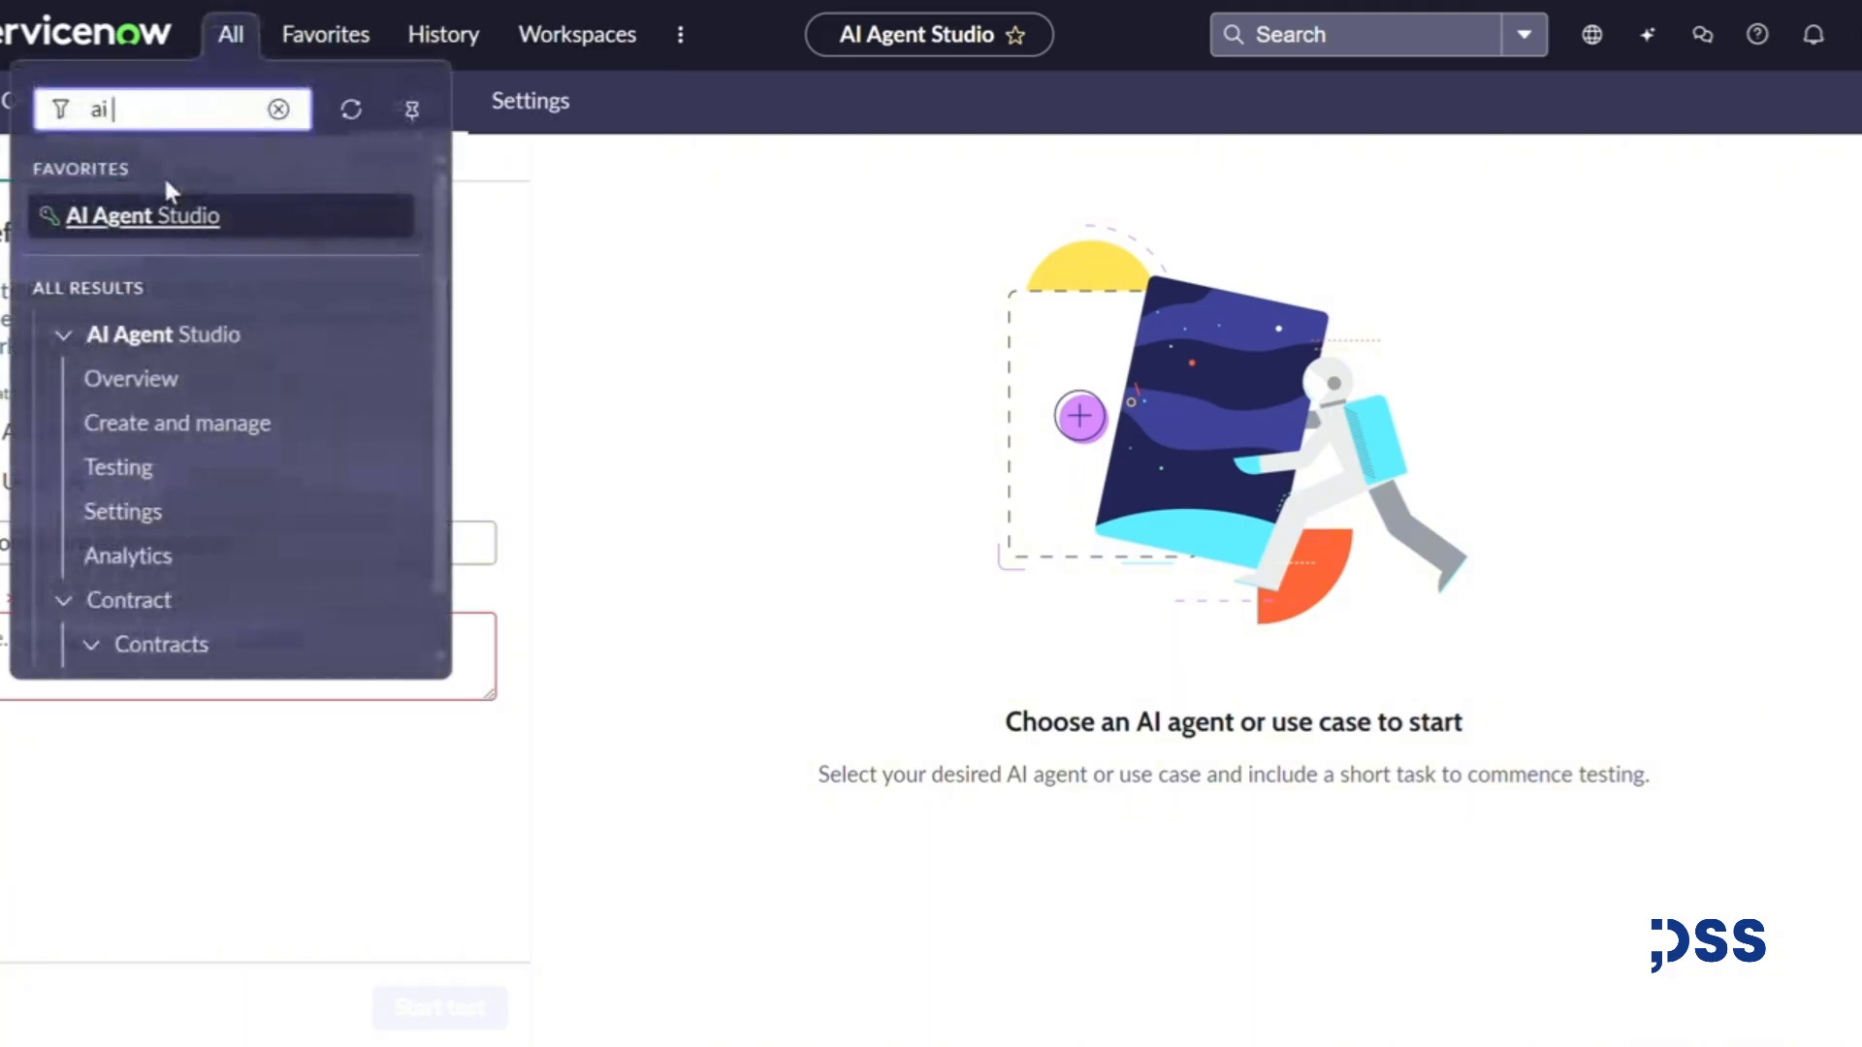
{"action": "key", "text": "BackSpace"}
{"action": "key", "text": "BackSpace"}
{"action": "key", "text": "BackSpace"}
{"action": "type", "text": "u_home"}
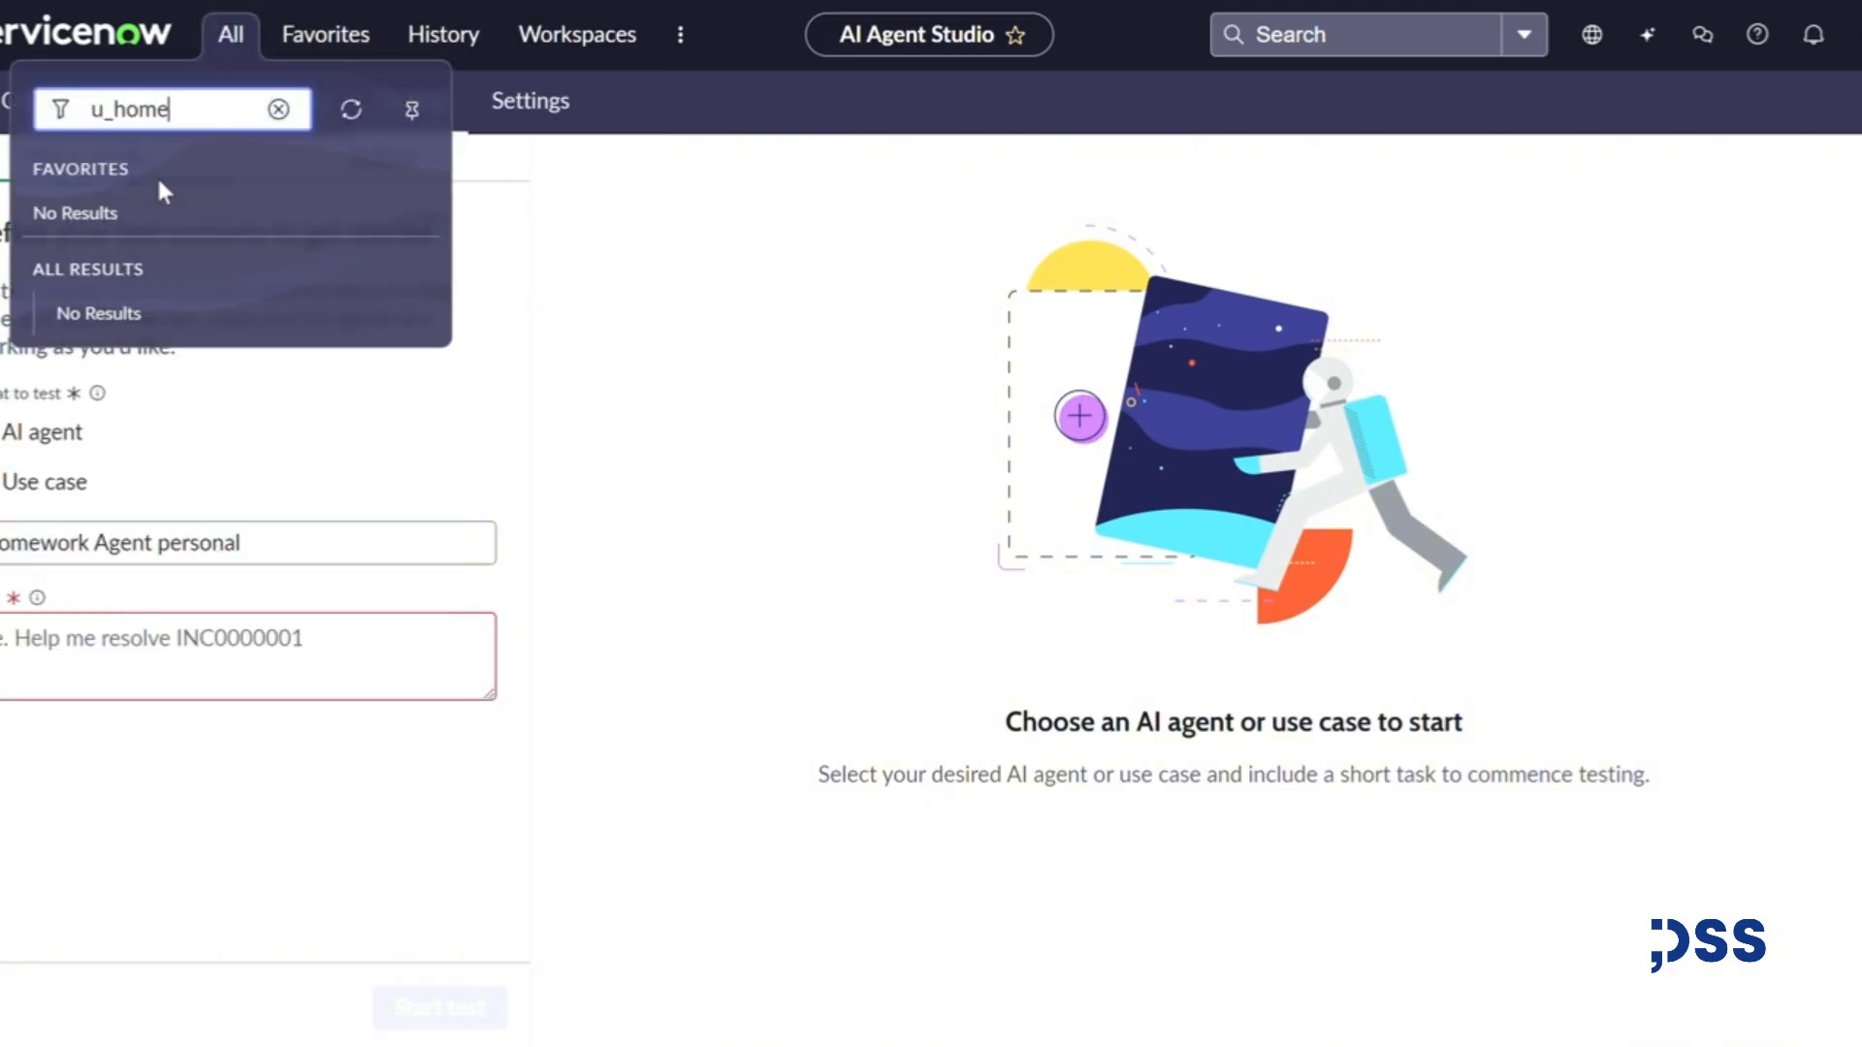
{"action": "type", "text": "work.list"}
{"action": "key", "text": "Return"}
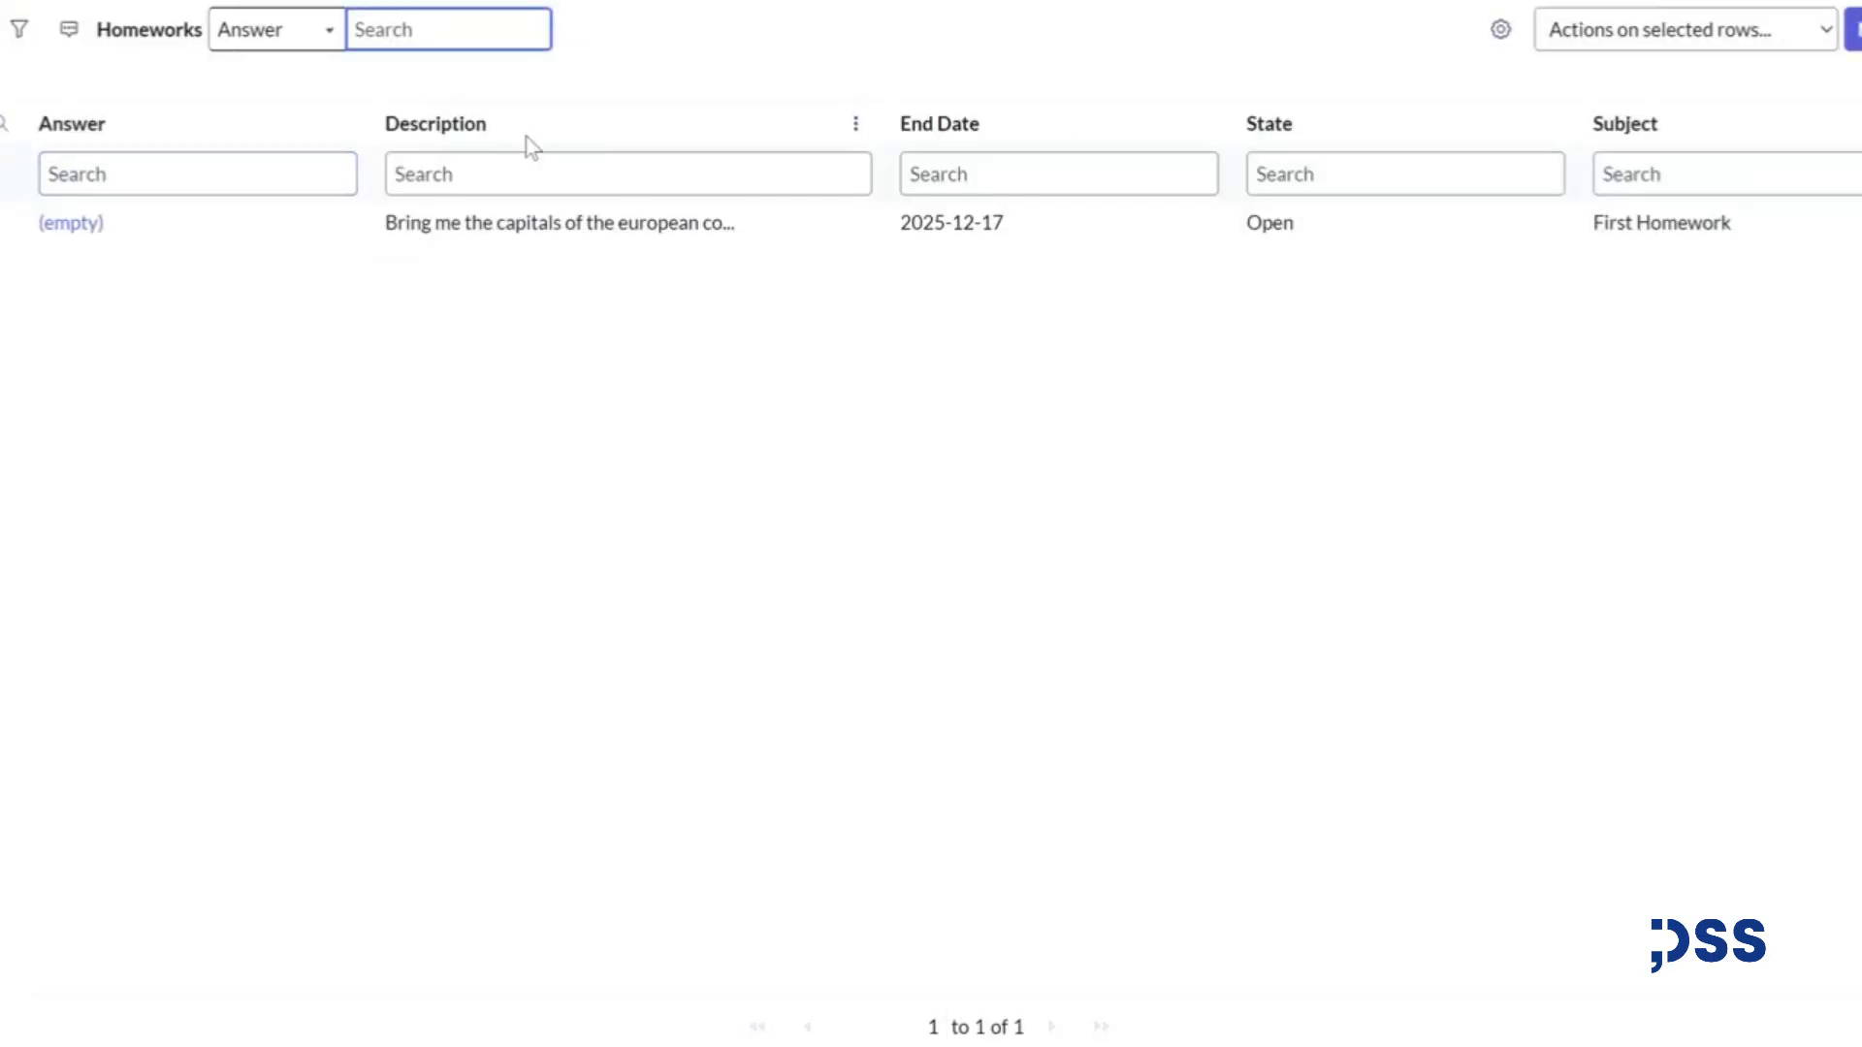
- Copy the homework record's subject "First Homework" into the agent's test task, run the test and review its output
{"action": "left_click", "coordinate": [1587, 238]}
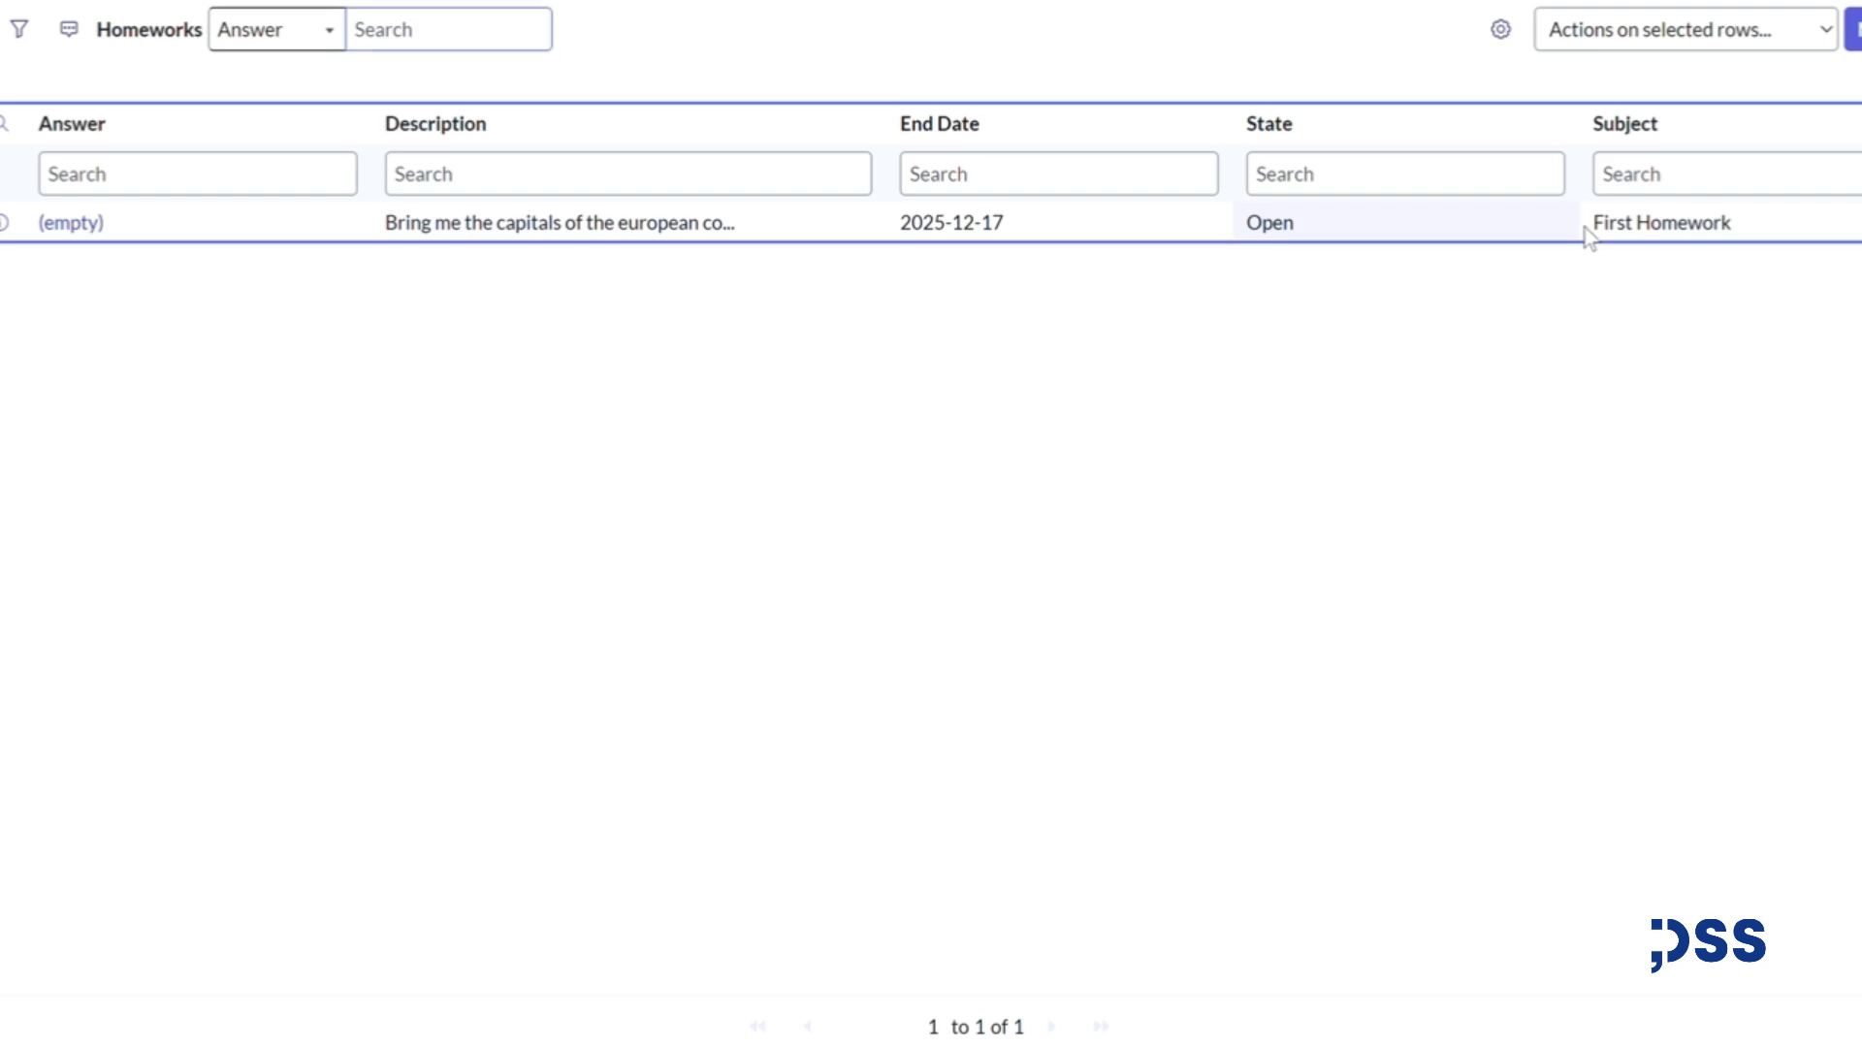
{"action": "left_click_drag", "start_coordinate": [1591, 223], "coordinate": [1725, 222]}
{"action": "key", "text": "ctrl+c"}
{"action": "key", "text": "alt+Tab"}
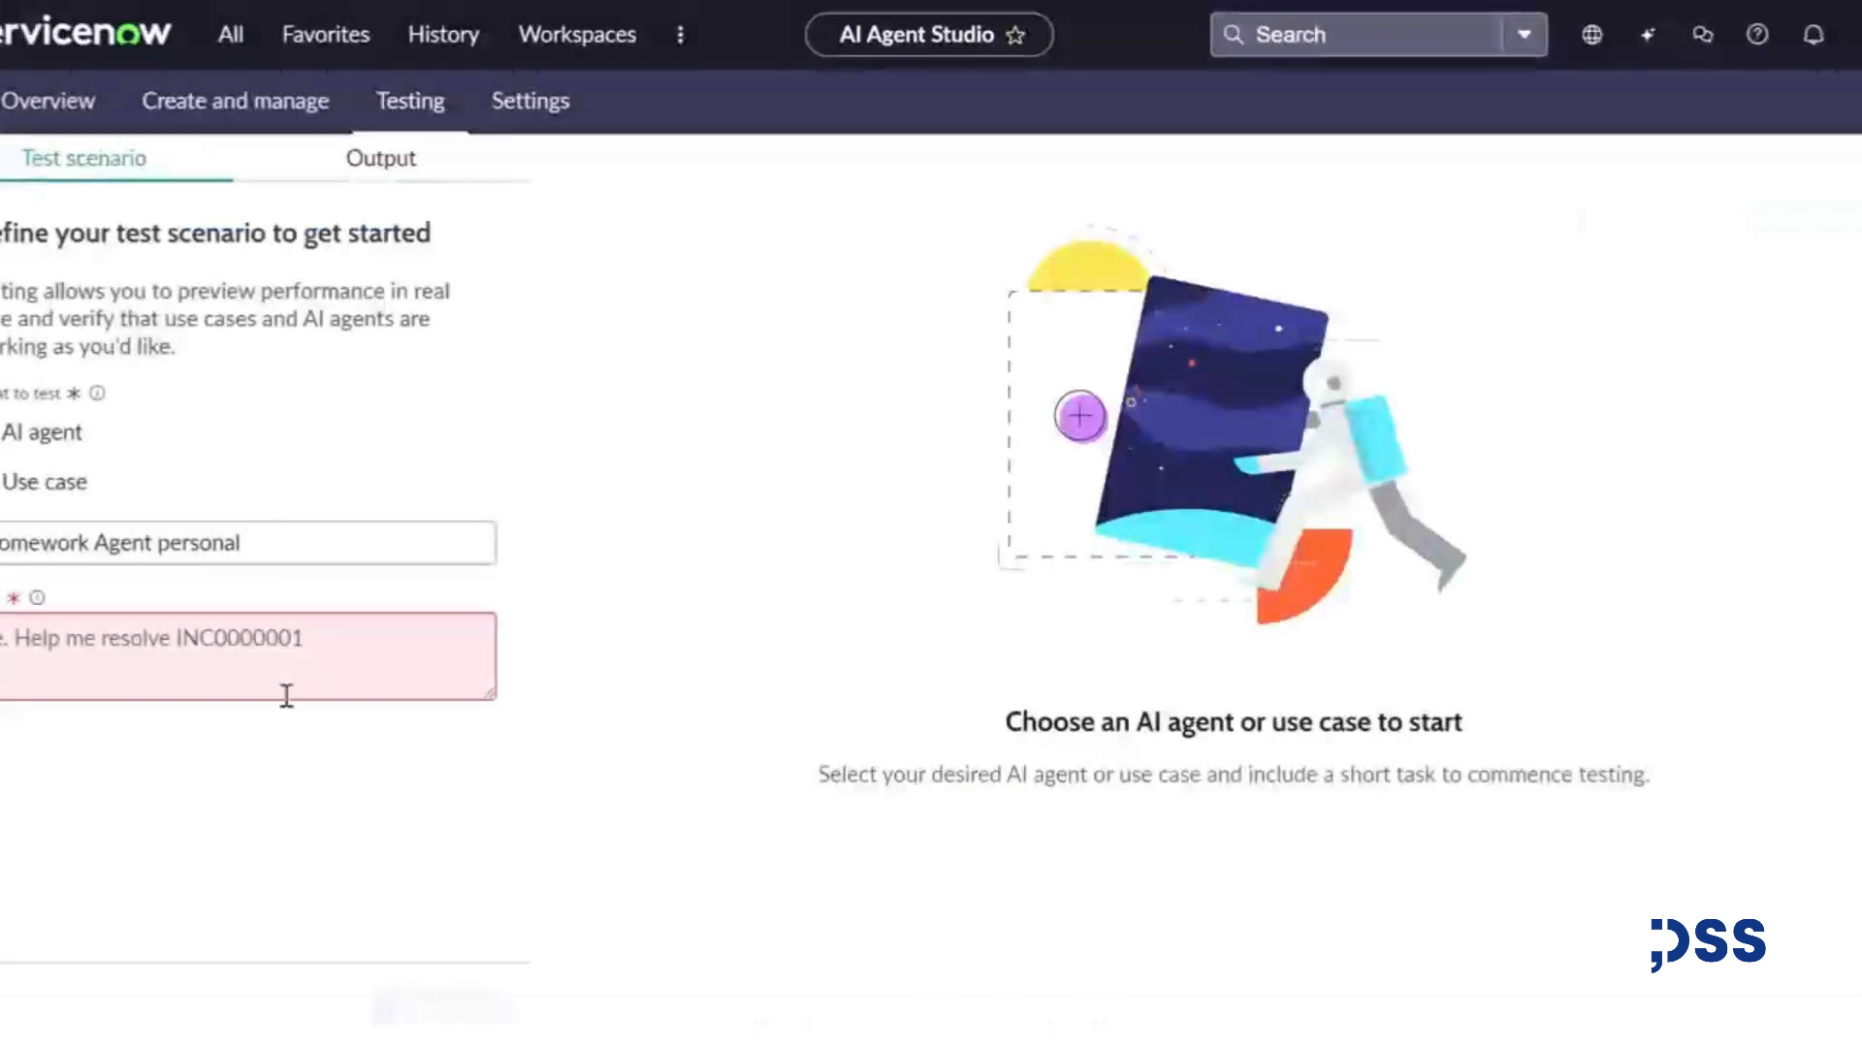
{"action": "left_click", "coordinate": [225, 658]}
{"action": "key", "text": "ctrl+v"}
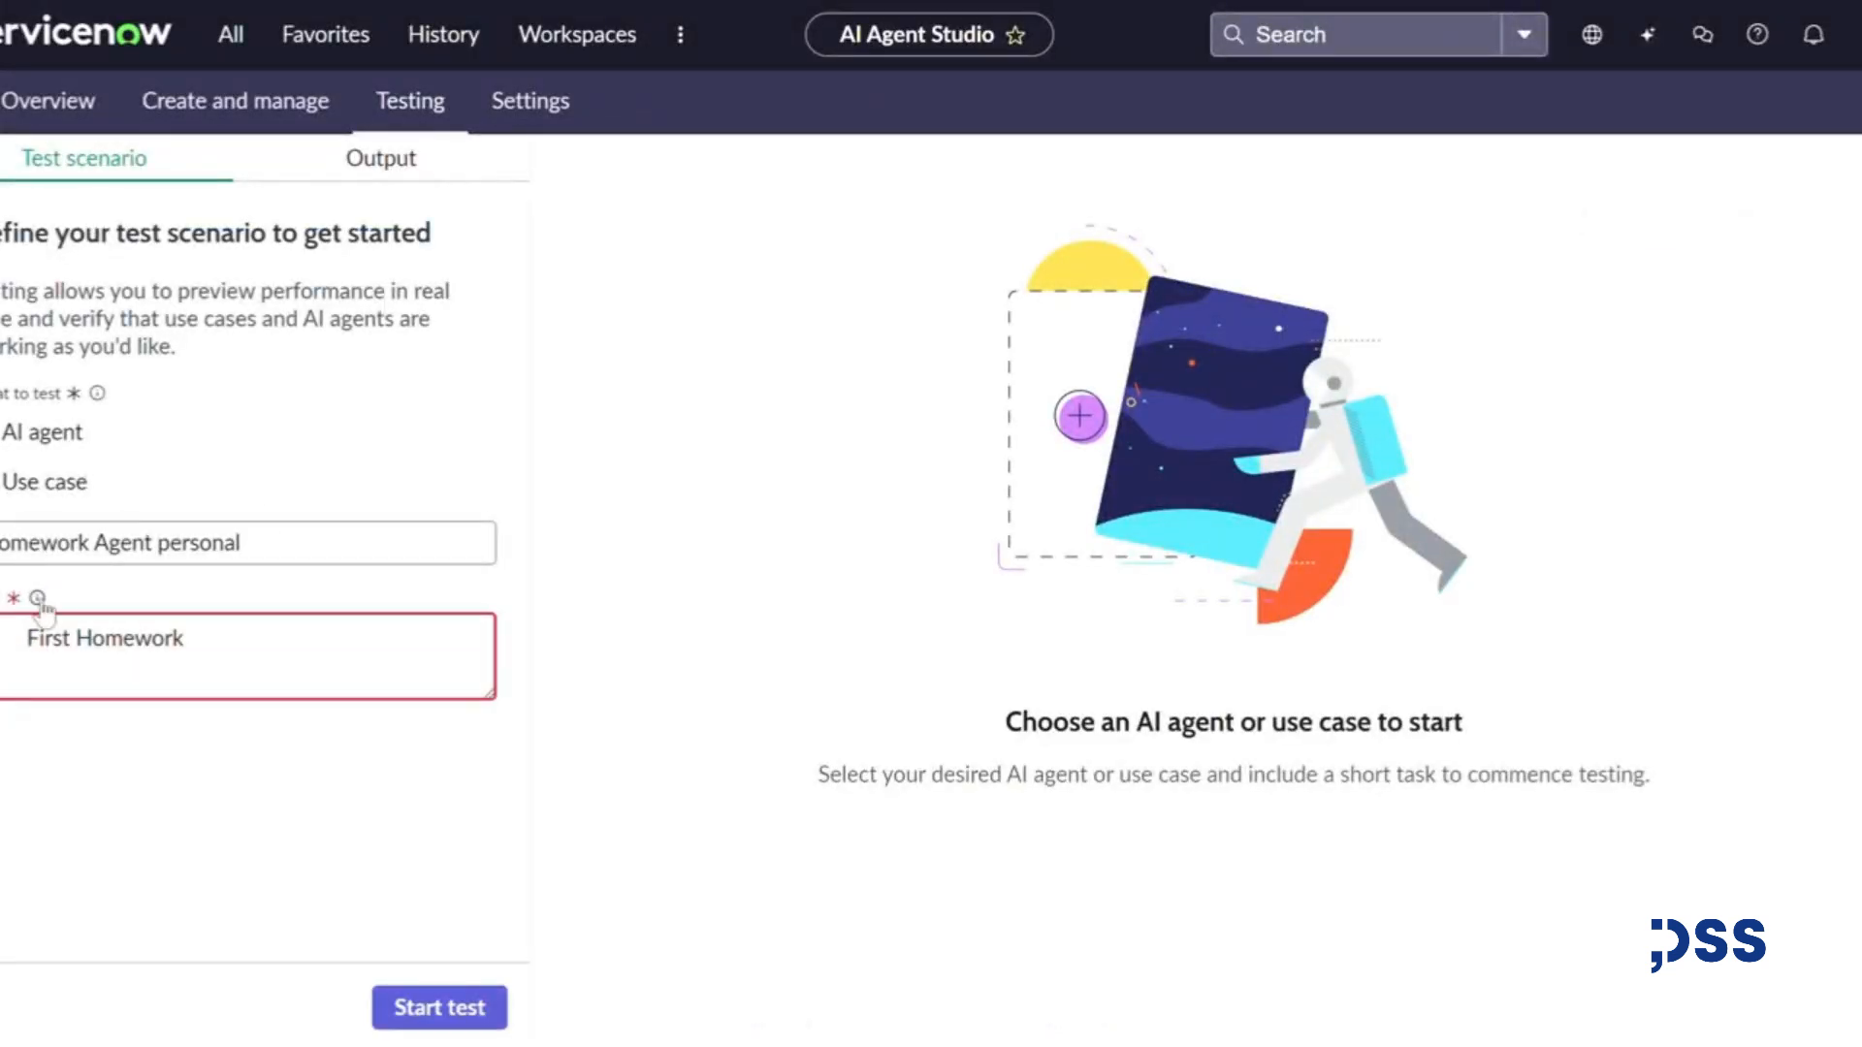
{"action": "left_click", "coordinate": [436, 1006]}
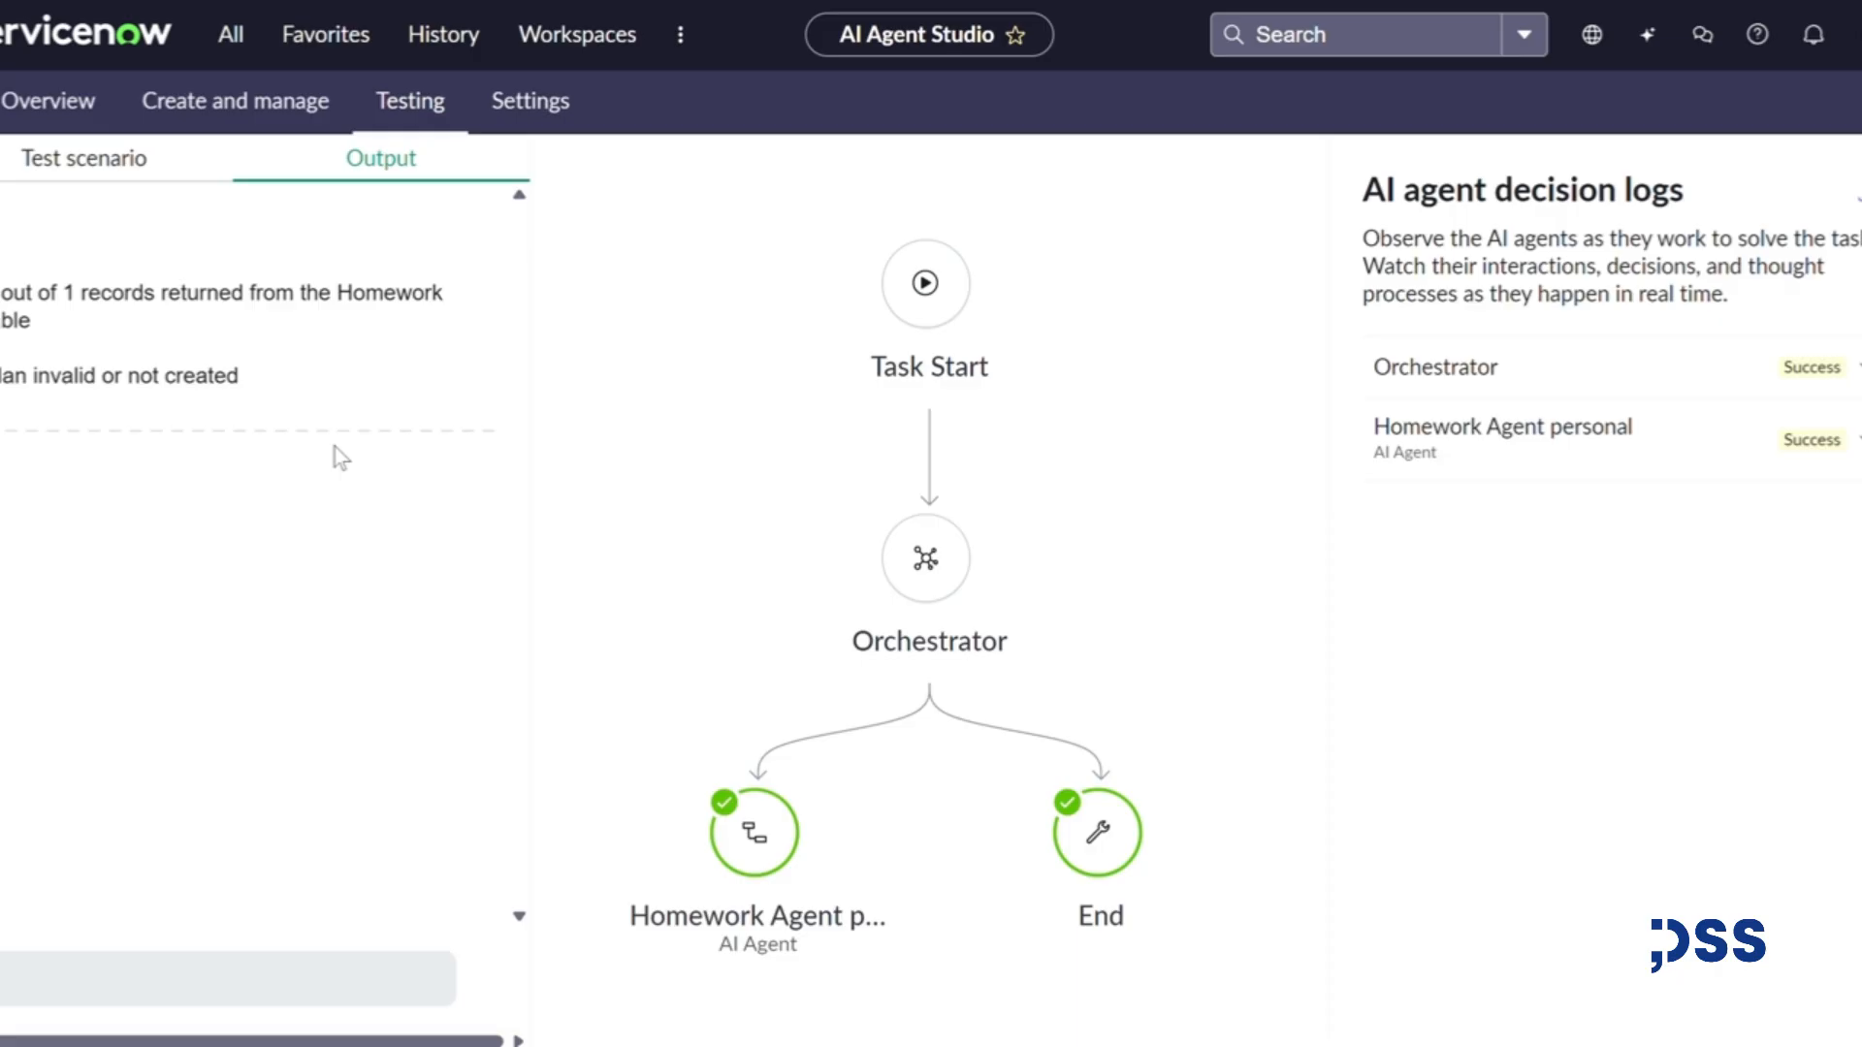
{"action": "left_click_drag", "start_coordinate": [2, 375], "coordinate": [268, 406]}
{"action": "left_click", "coordinate": [323, 486]}
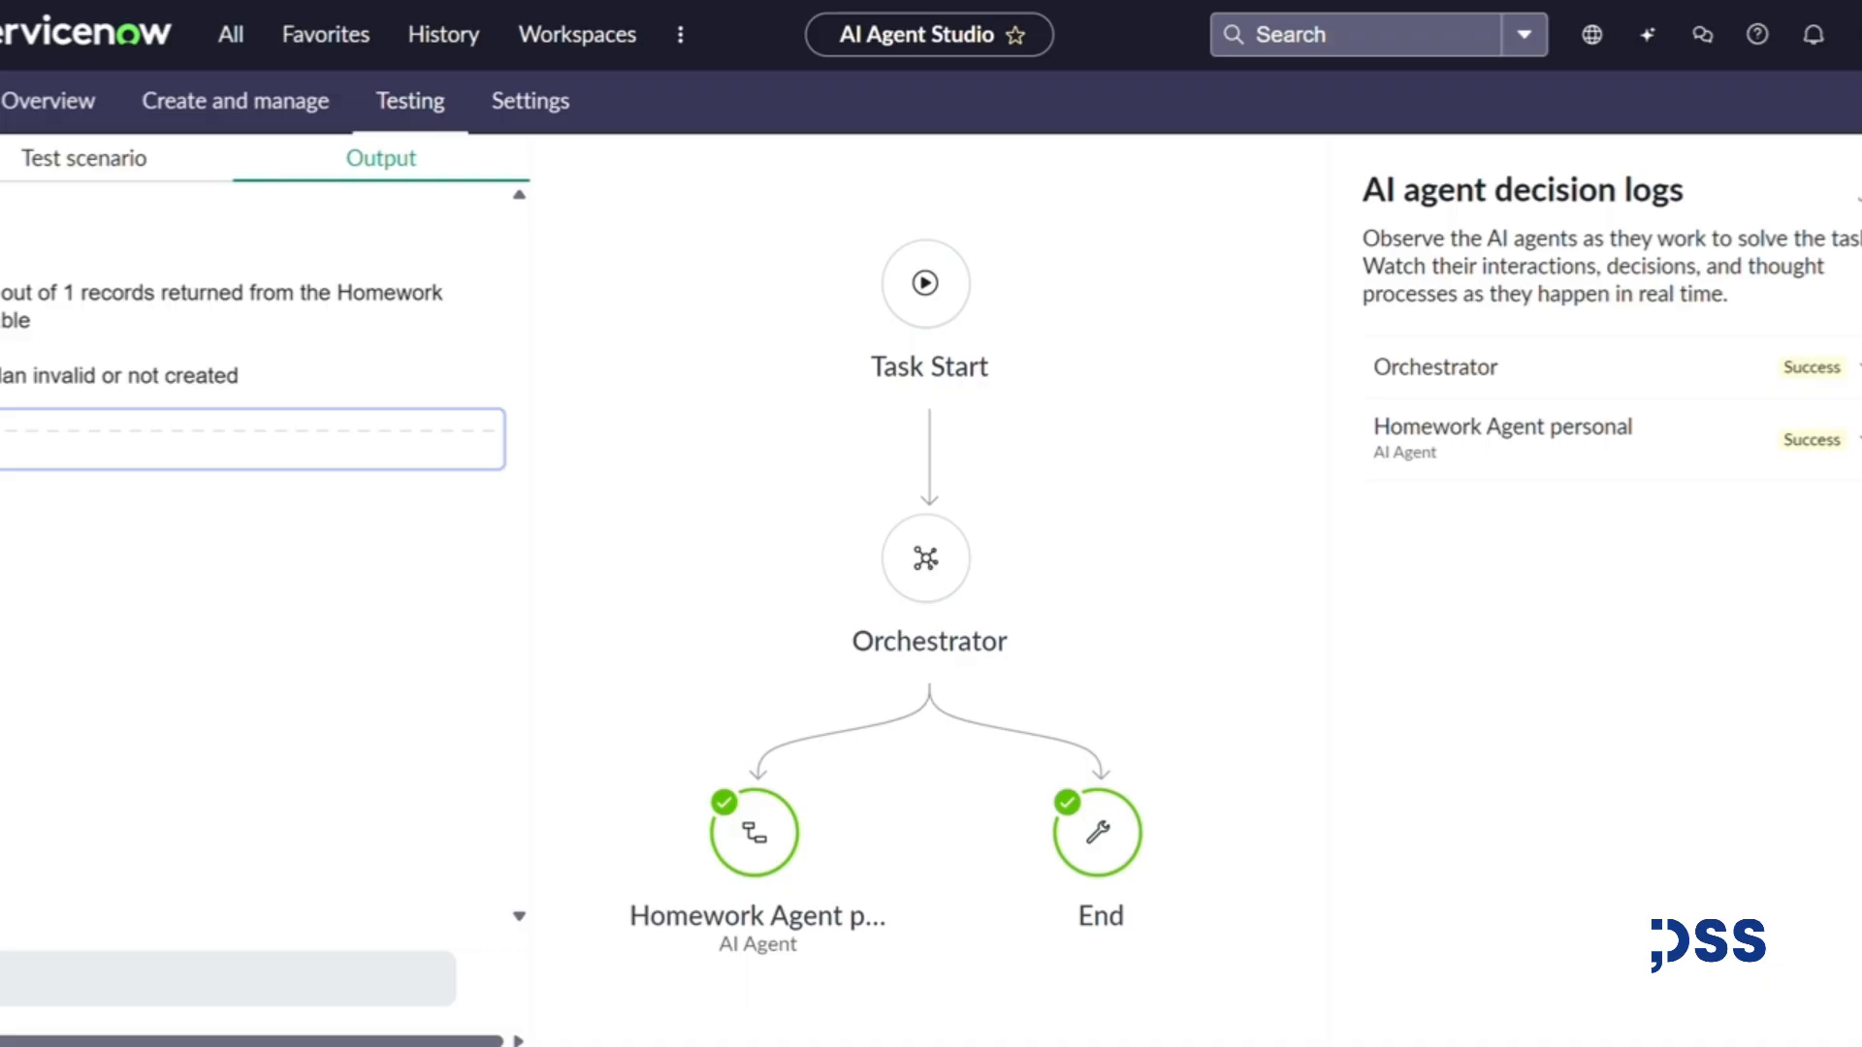
- Open the use case "Complete my homework task" from the list of use cases
{"action": "left_click", "coordinate": [254, 101]}
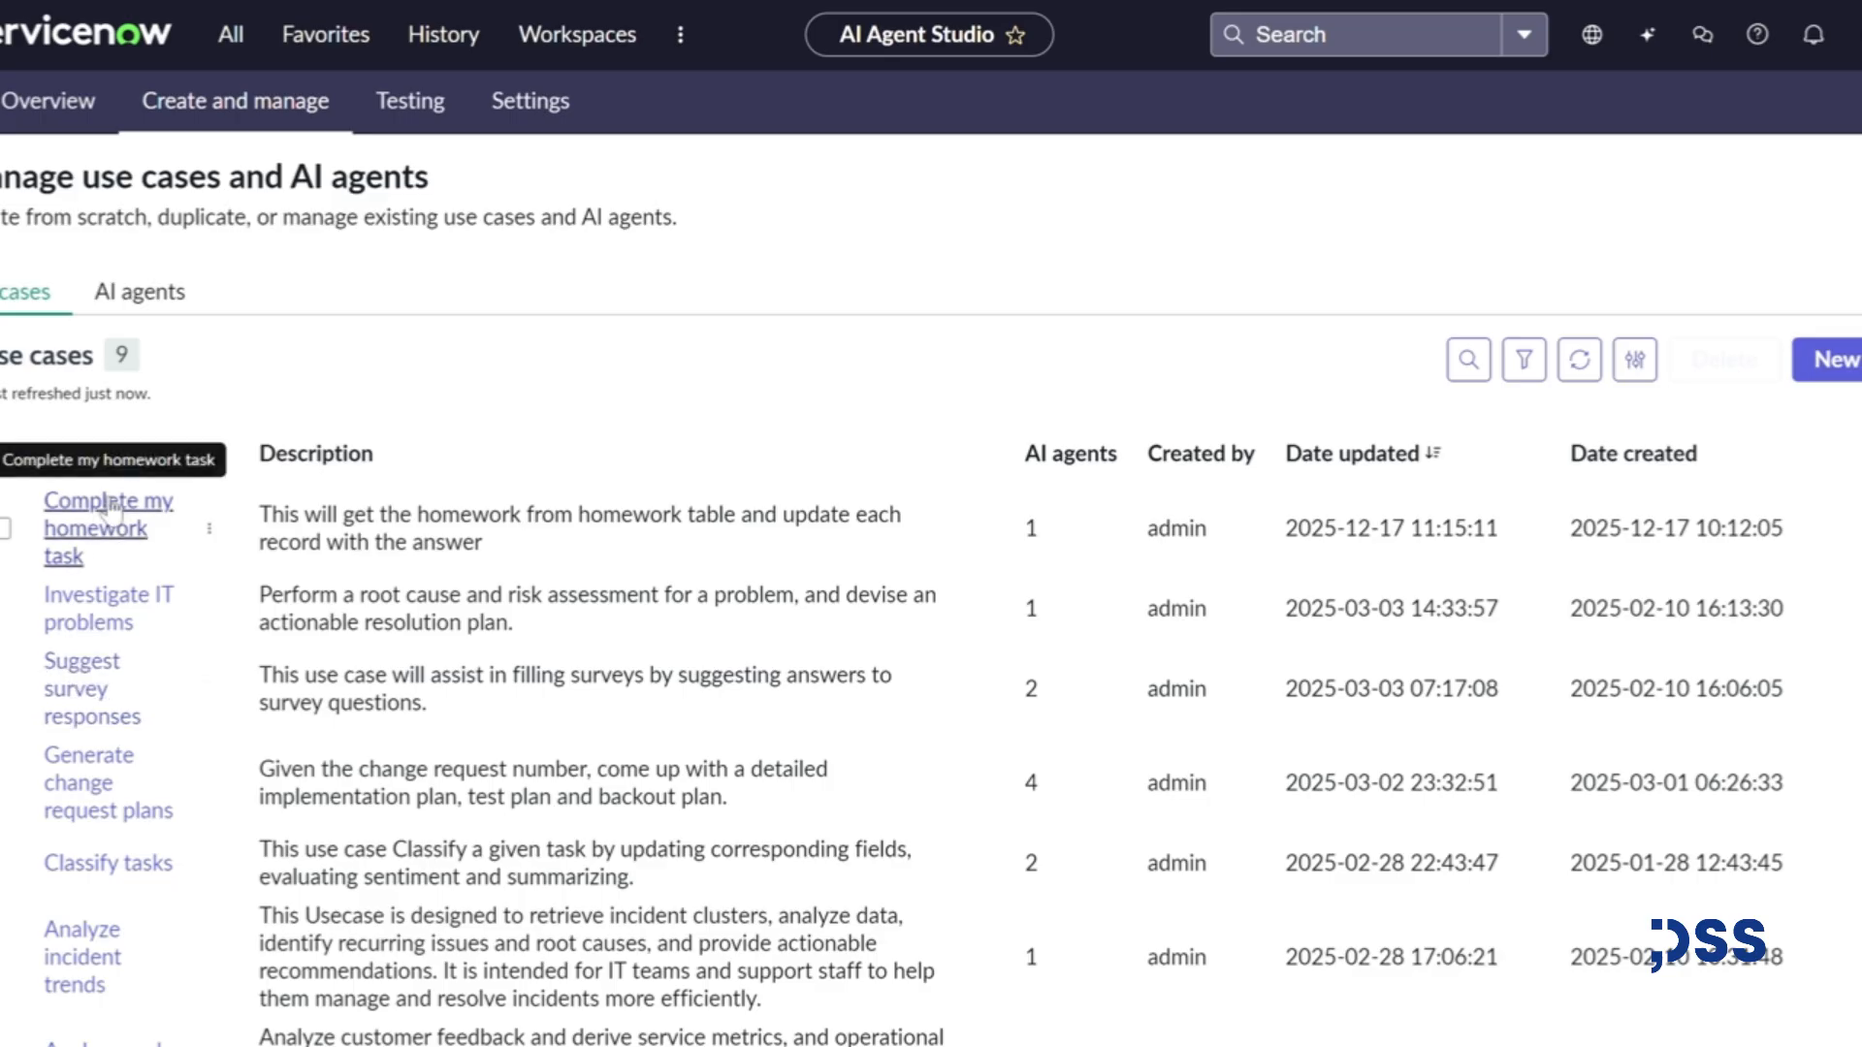
{"action": "left_click", "coordinate": [114, 531]}
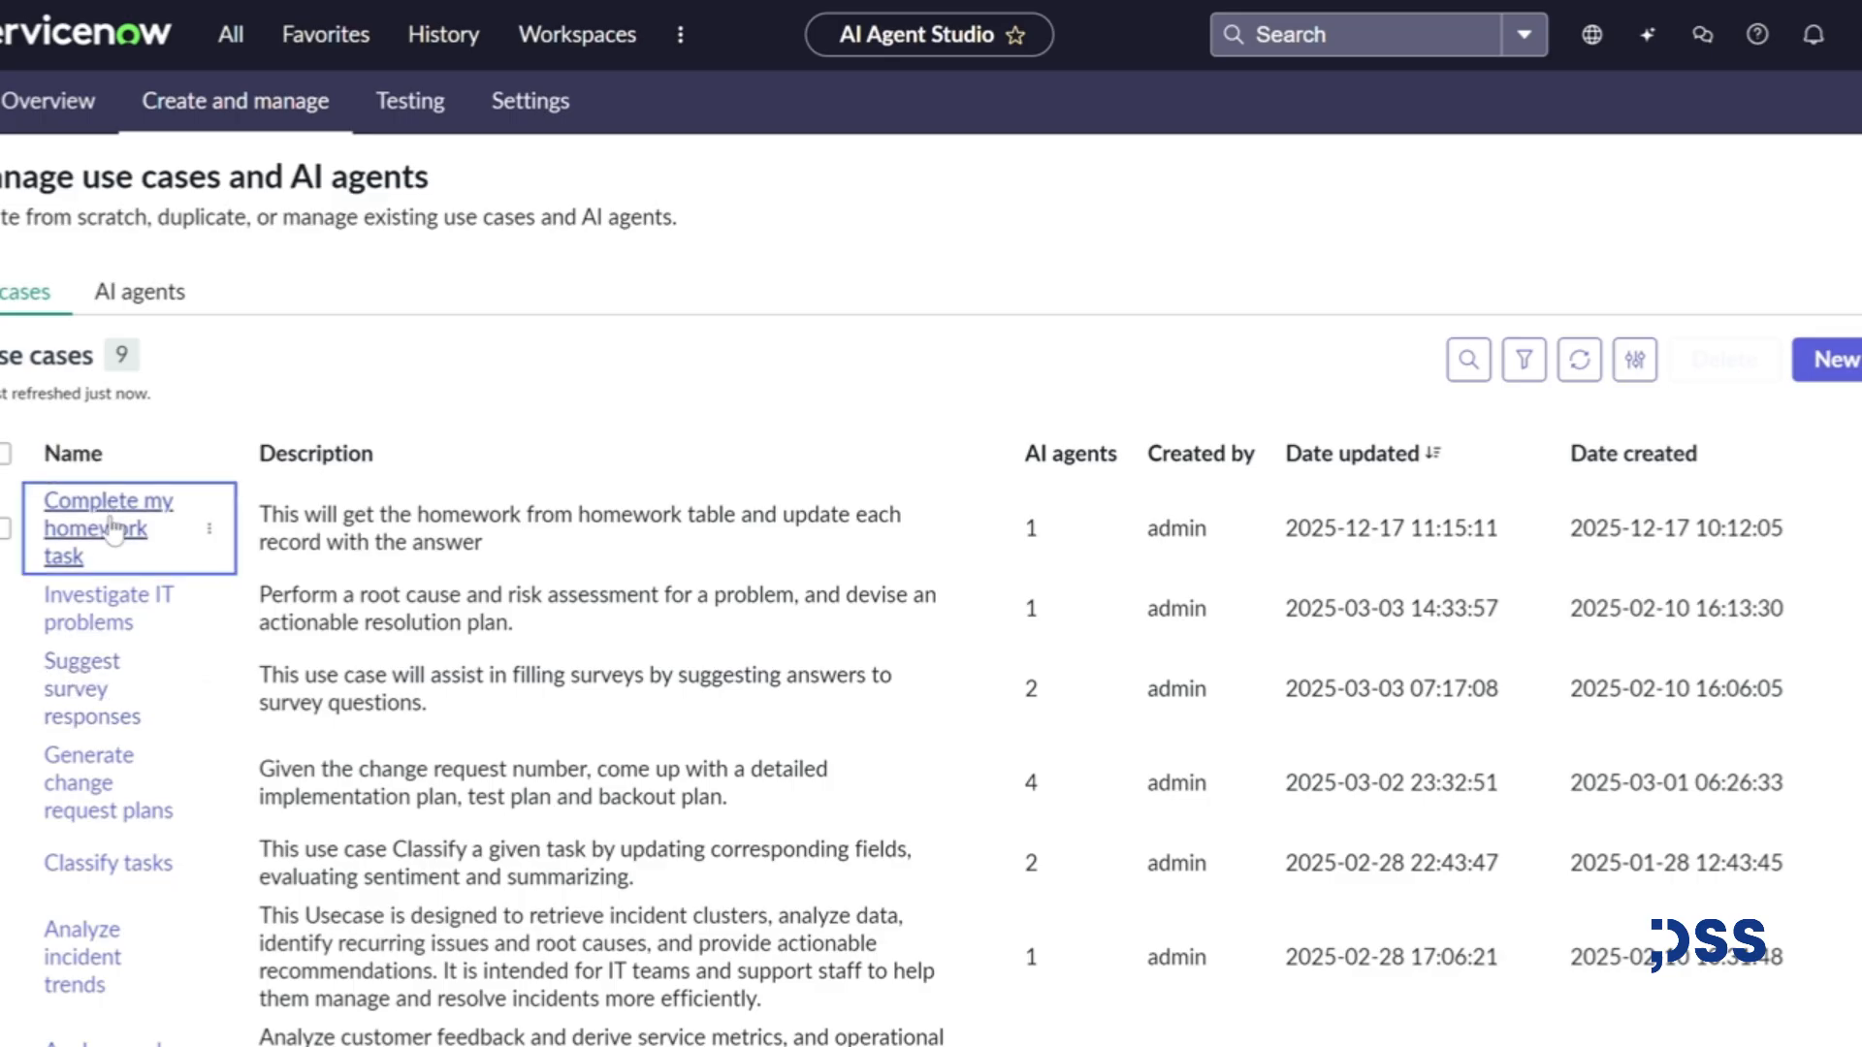
{"action": "left_click", "coordinate": [112, 533]}
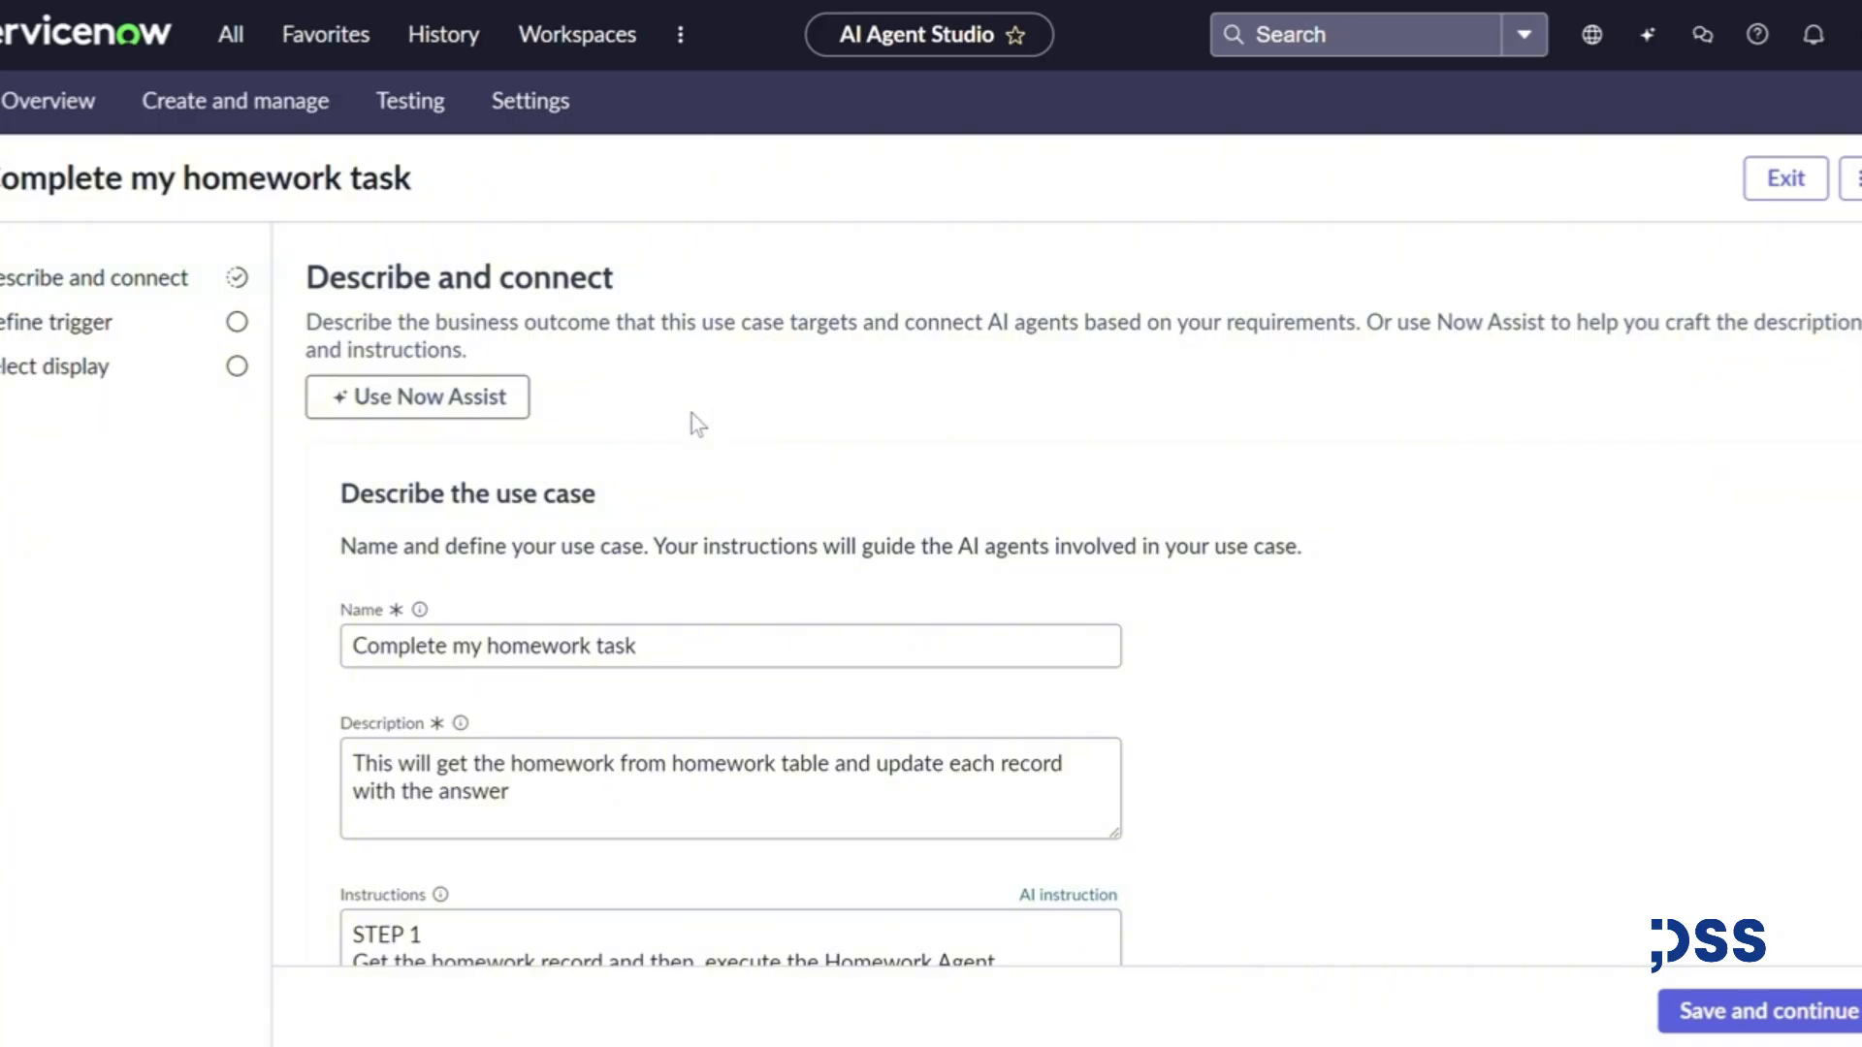
- Examine the use case's name, description, step-by-step instructions and connected AI agents
{"action": "left_click", "coordinate": [463, 650]}
{"action": "scroll", "coordinate": [642, 644], "scroll_direction": "down", "scroll_amount": 2}
{"action": "left_click", "coordinate": [640, 644]}
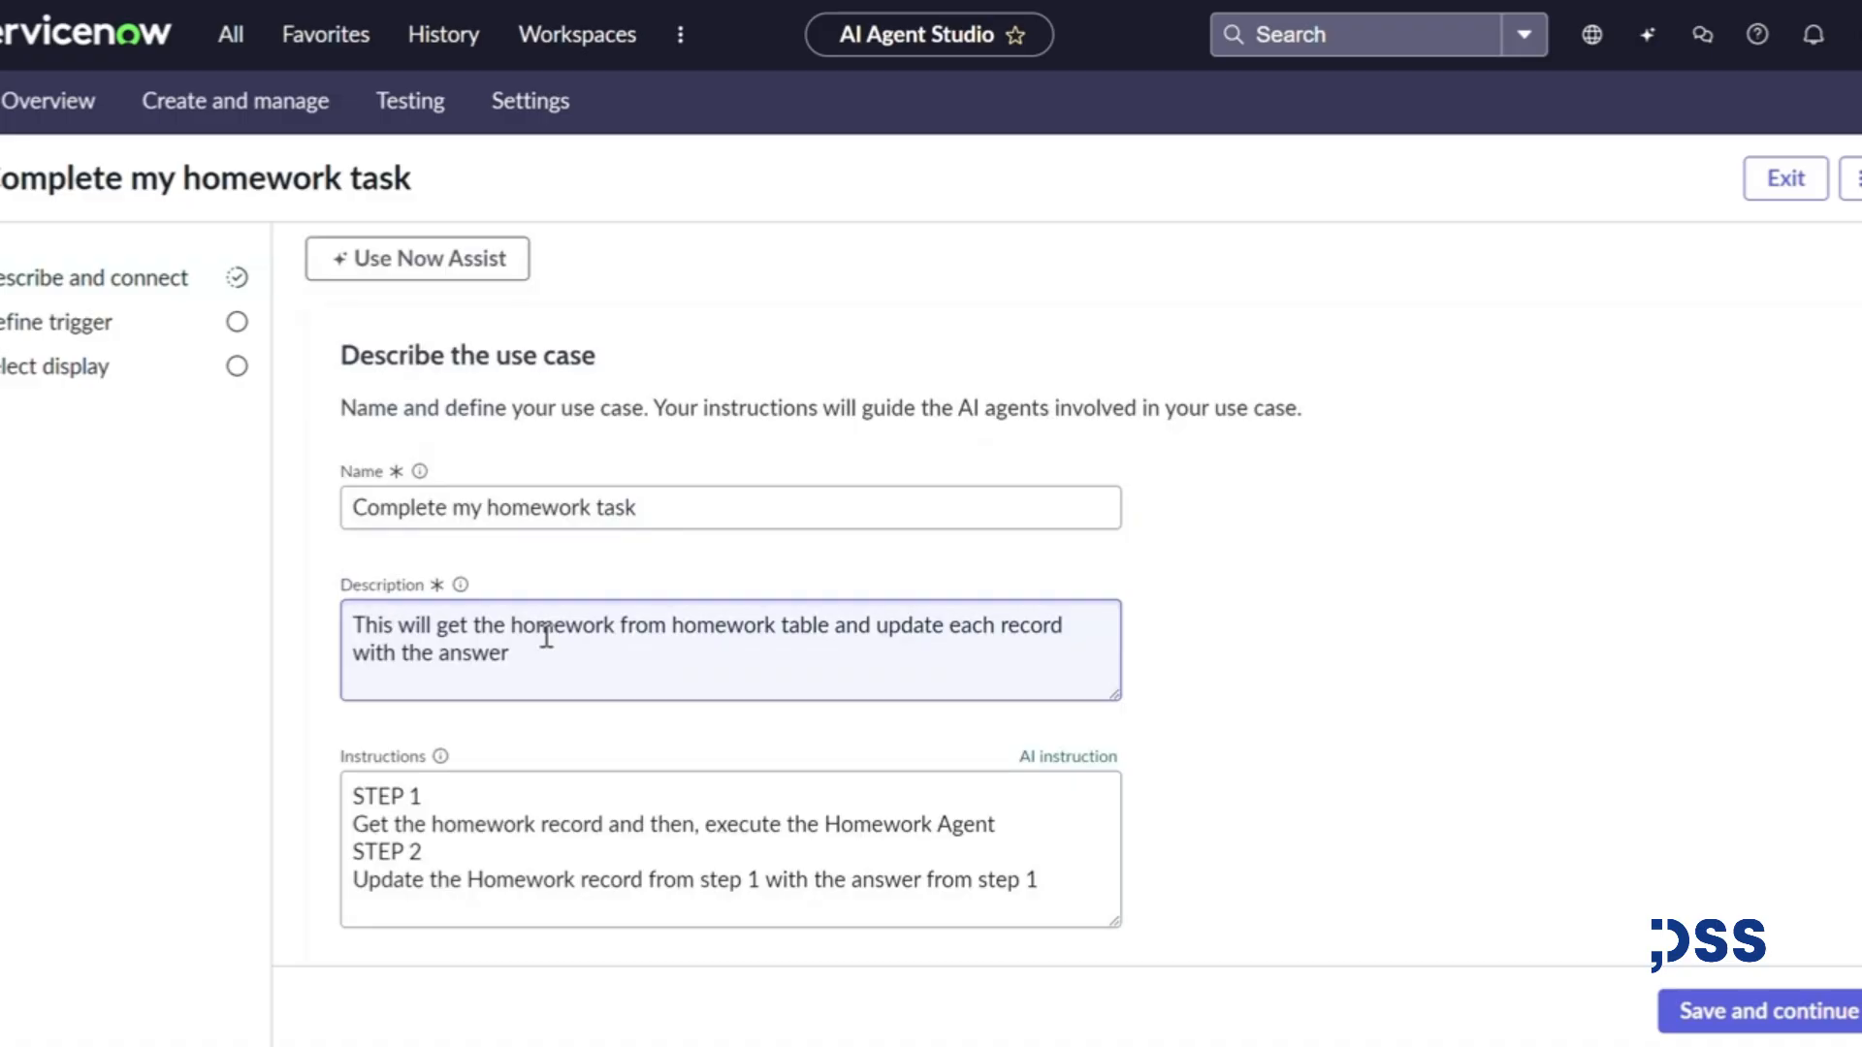
{"action": "left_click_drag", "start_coordinate": [636, 509], "coordinate": [317, 503]}
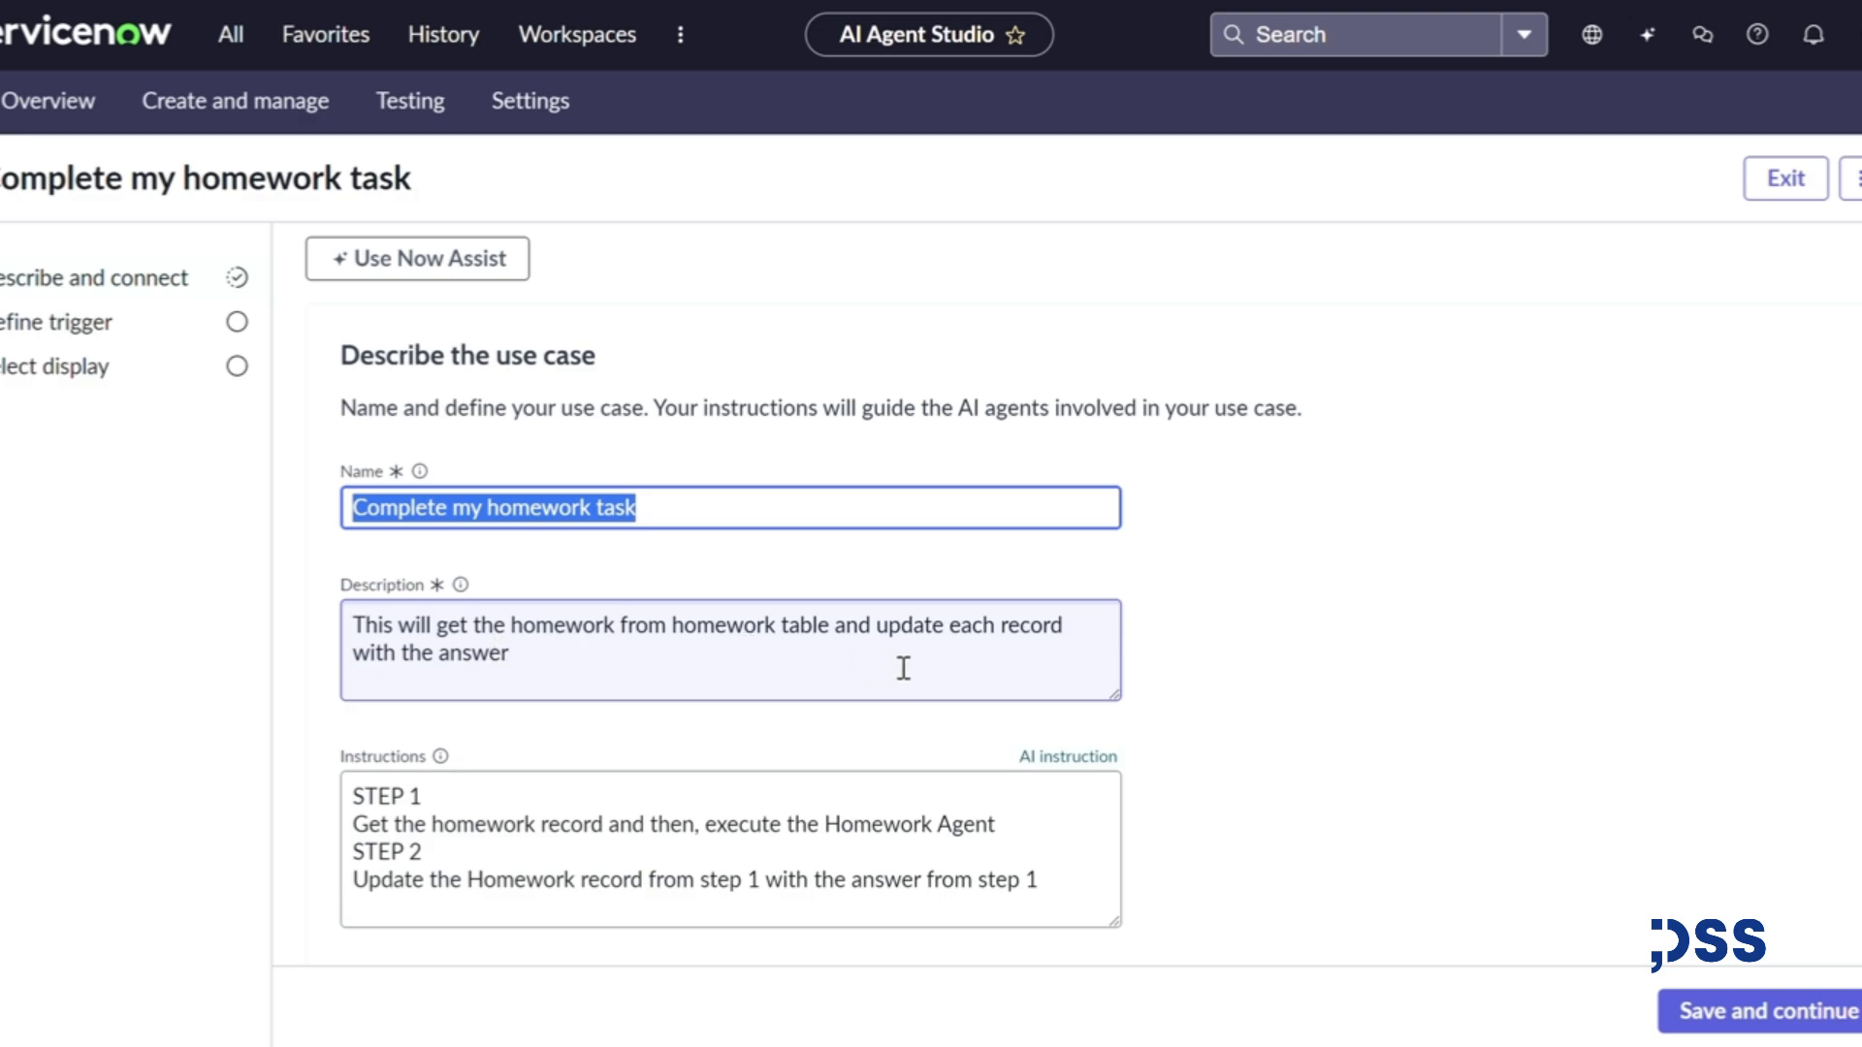
{"action": "scroll", "coordinate": [520, 673], "scroll_direction": "down", "scroll_amount": 2}
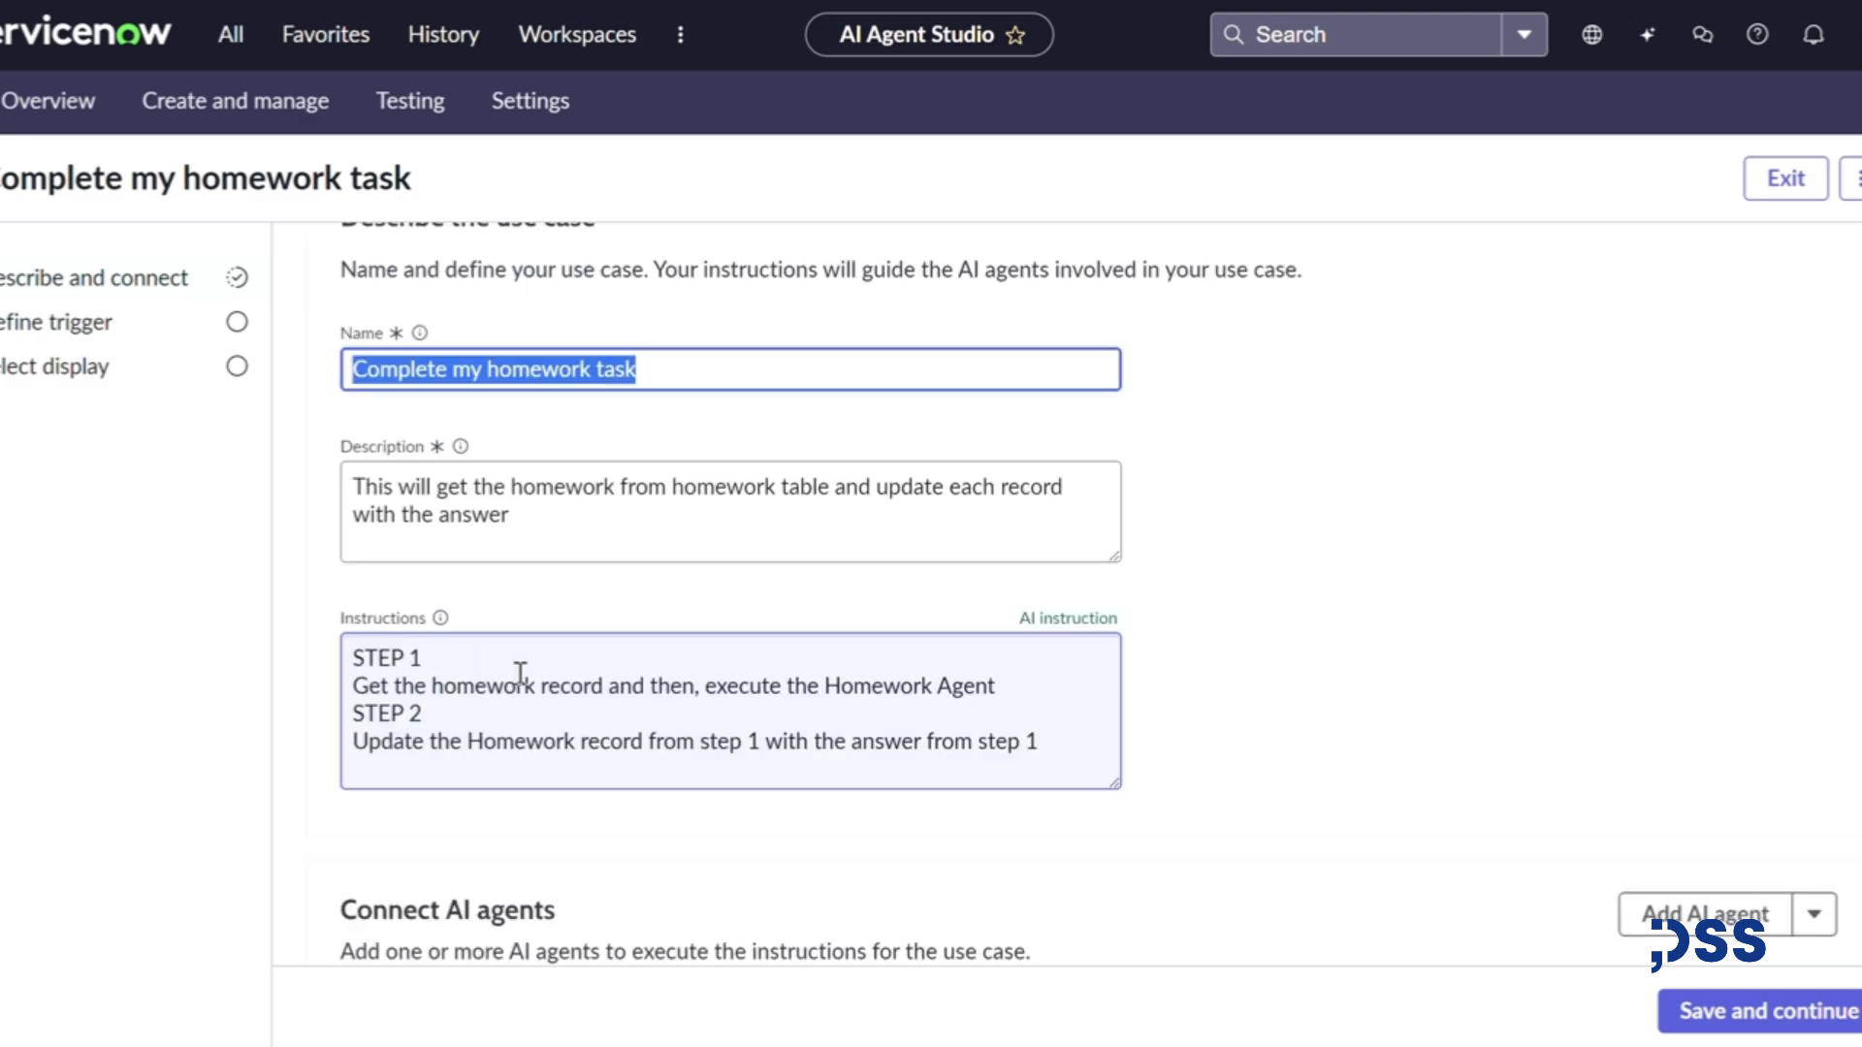
{"action": "left_click_drag", "start_coordinate": [507, 665], "coordinate": [351, 660]}
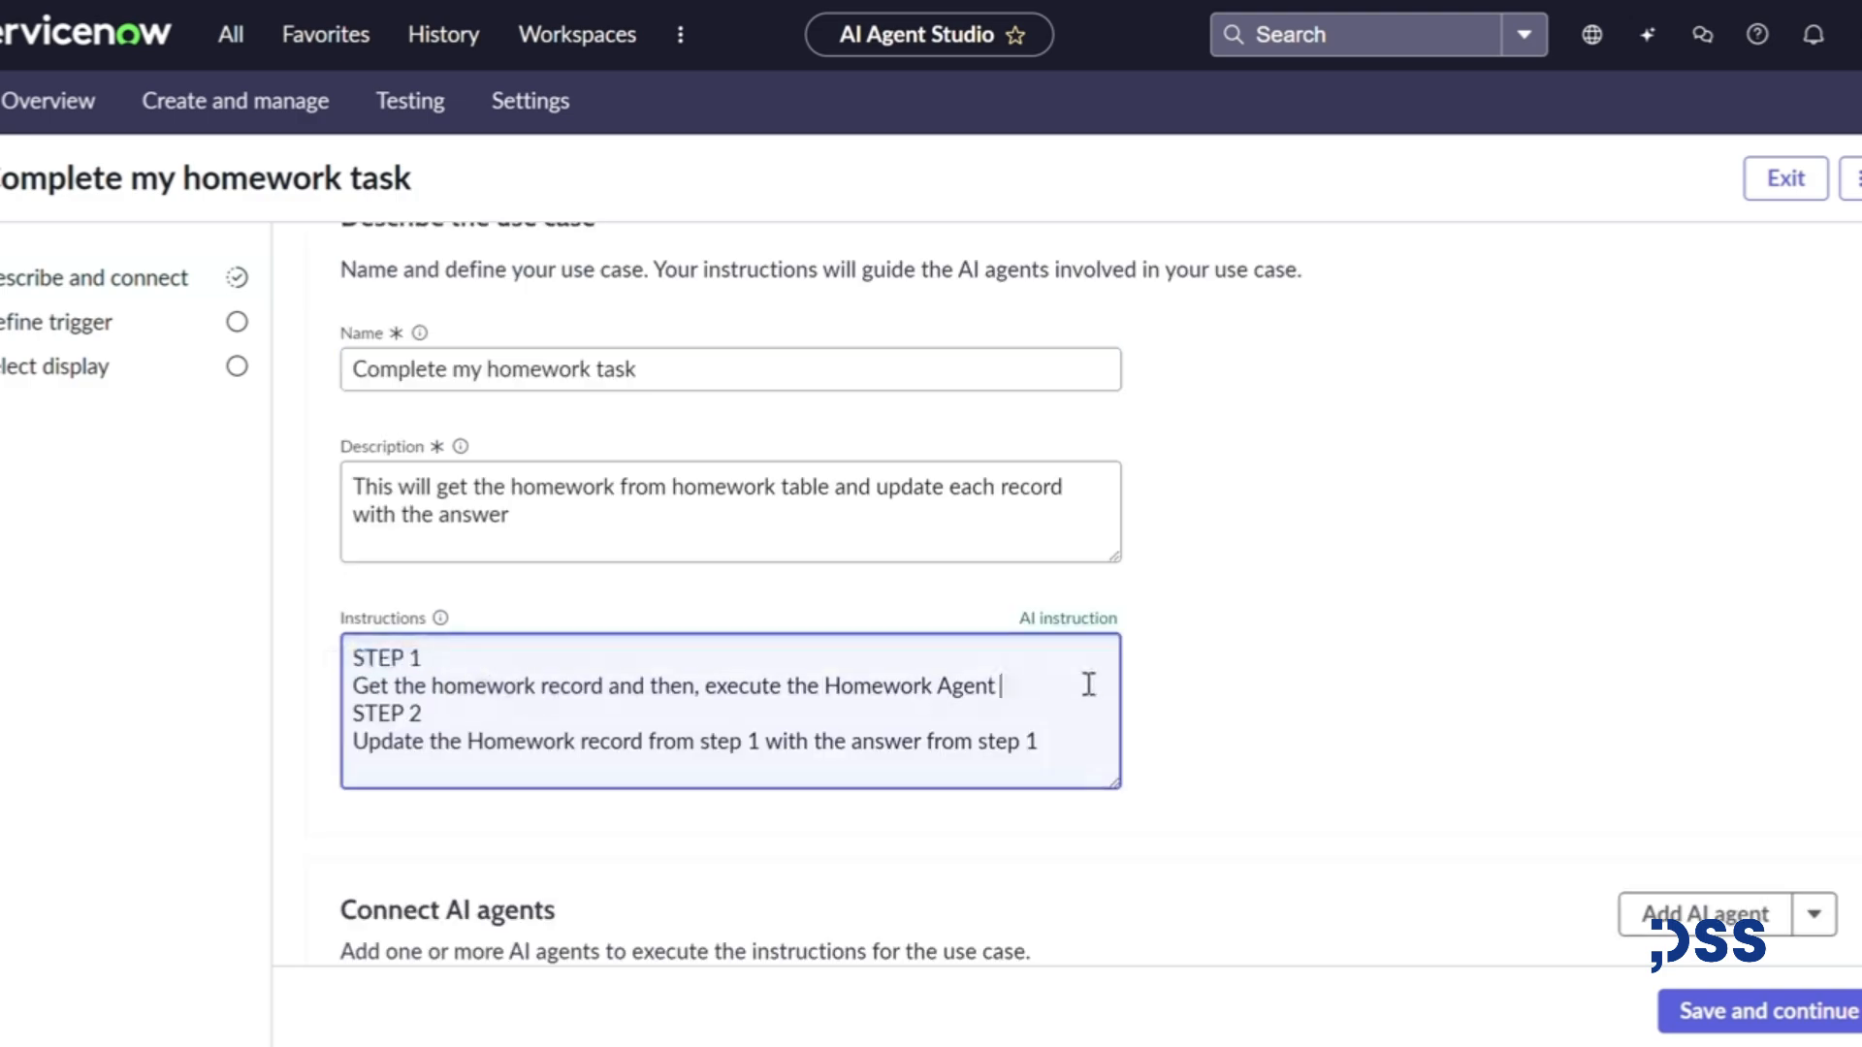
{"action": "left_click_drag", "start_coordinate": [1089, 686], "coordinate": [329, 657]}
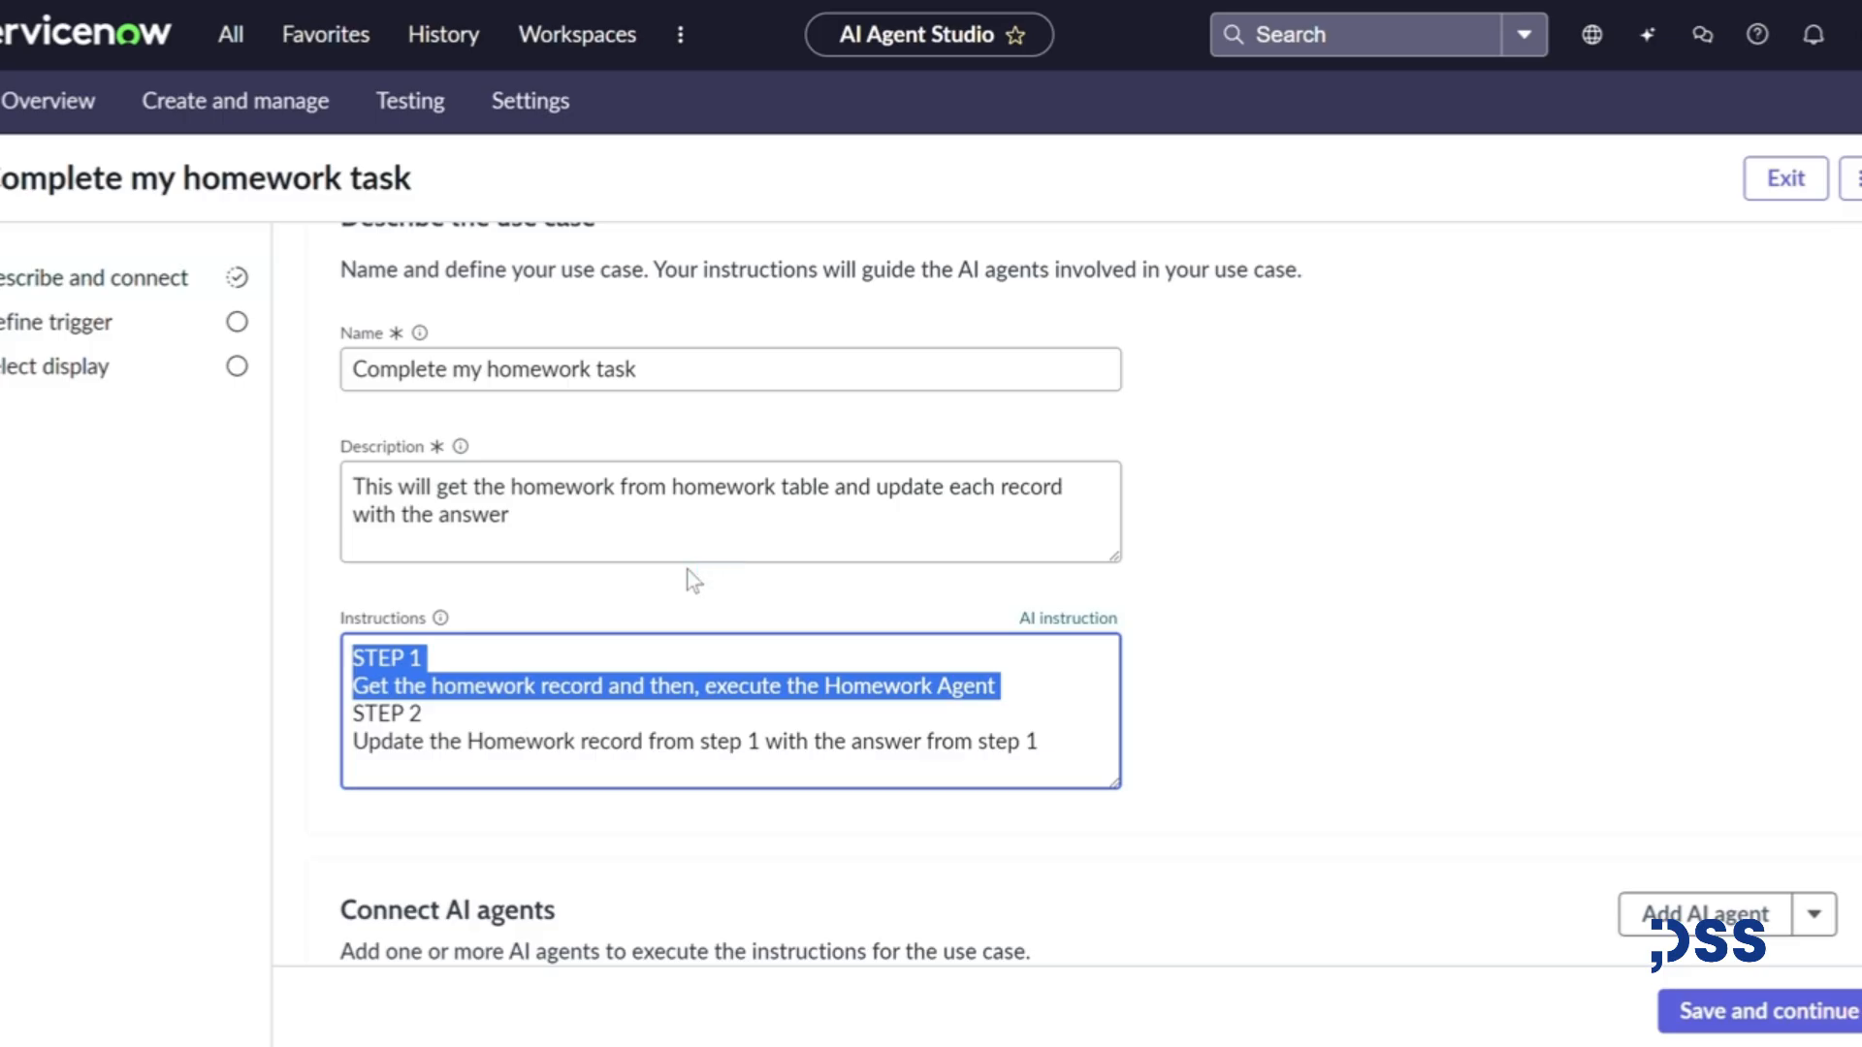
{"action": "left_click_drag", "start_coordinate": [352, 650], "coordinate": [1079, 773]}
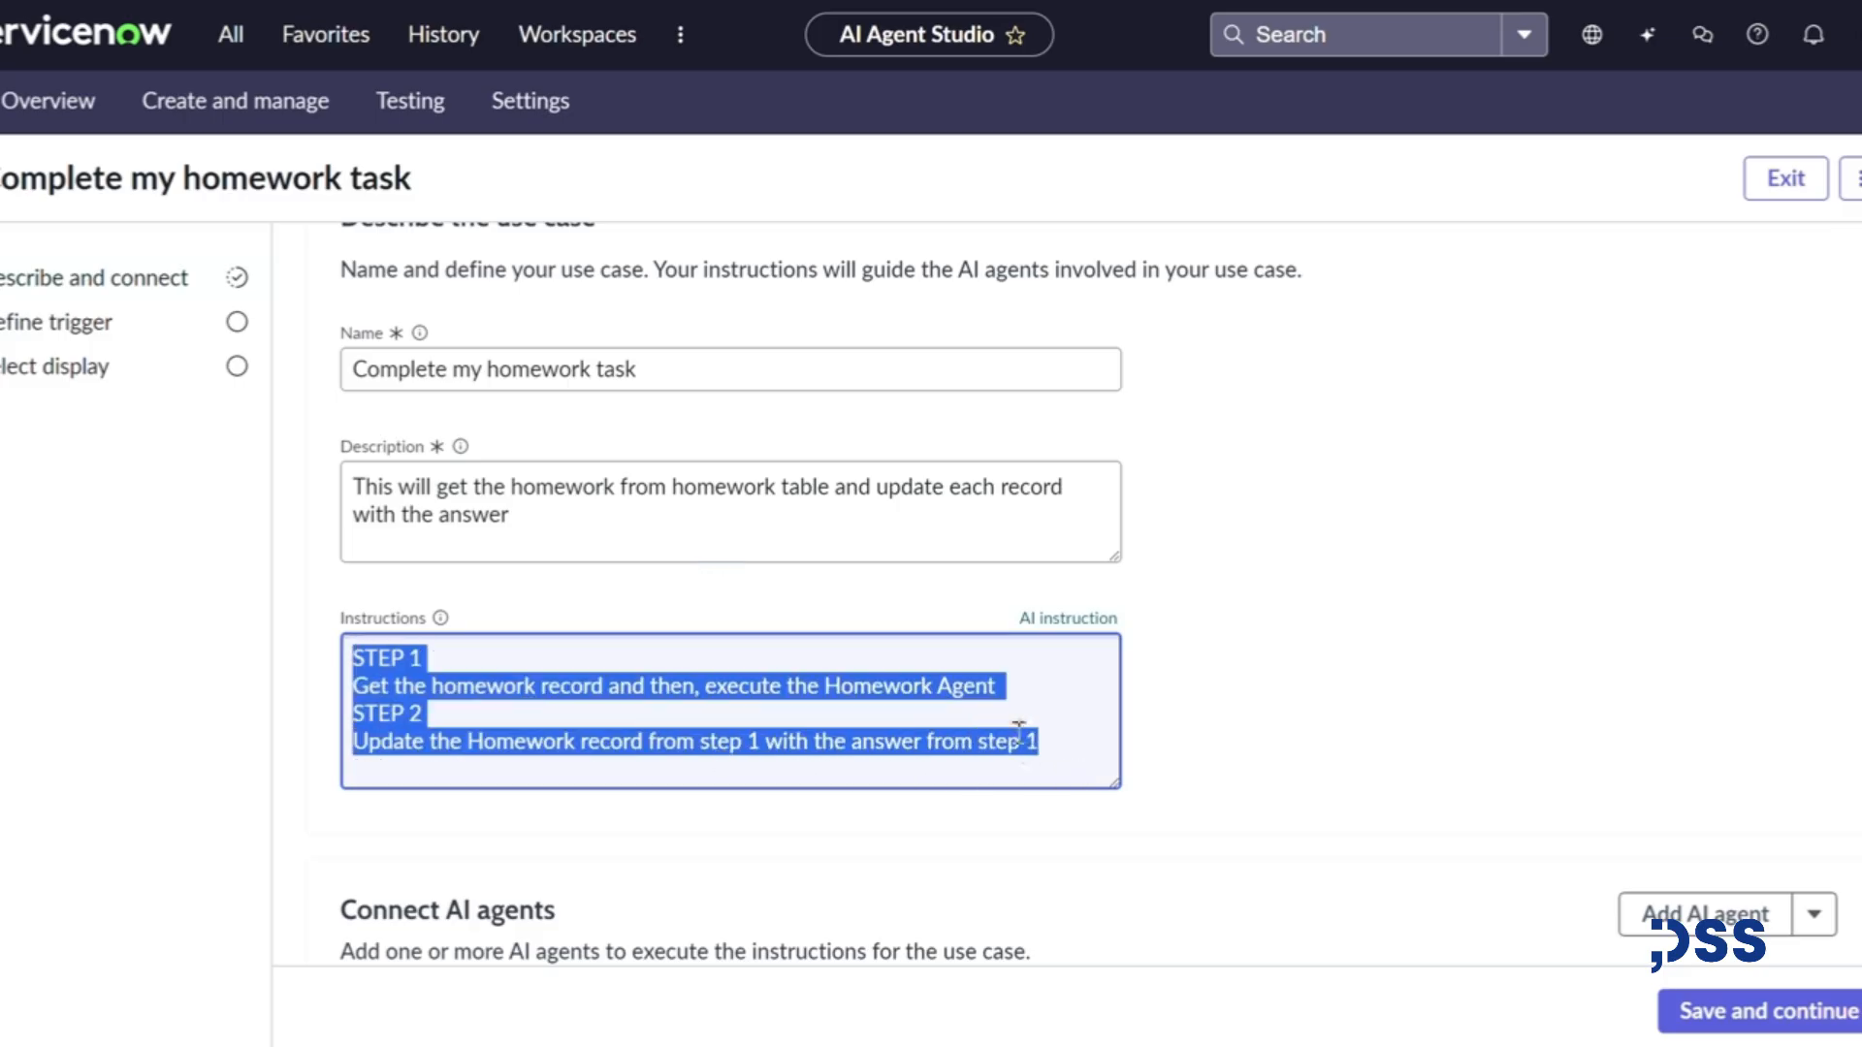
{"action": "left_click_drag", "start_coordinate": [362, 652], "coordinate": [1076, 737]}
{"action": "scroll", "coordinate": [1066, 736], "scroll_direction": "down", "scroll_amount": 4}
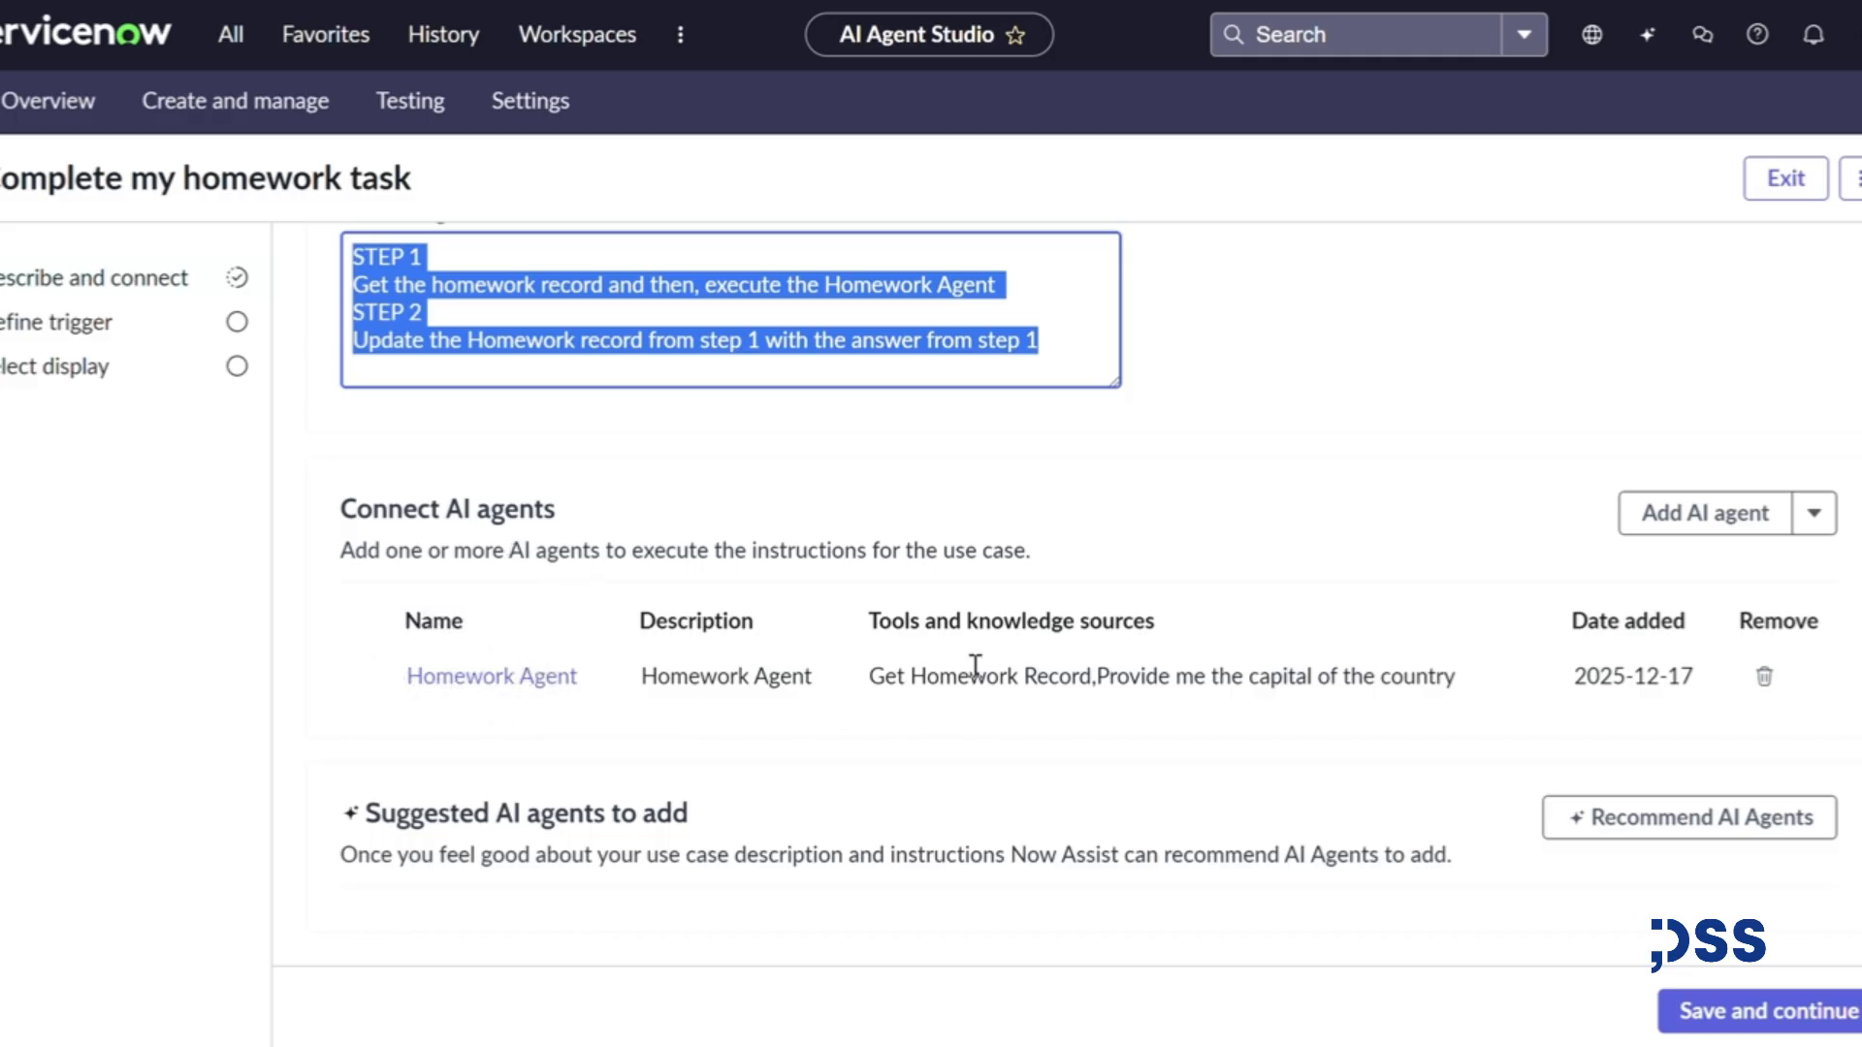
- Connect the AI agent "Change plan finisher" to the use case and remove it from the connected agents again
{"action": "left_click", "coordinate": [1716, 516]}
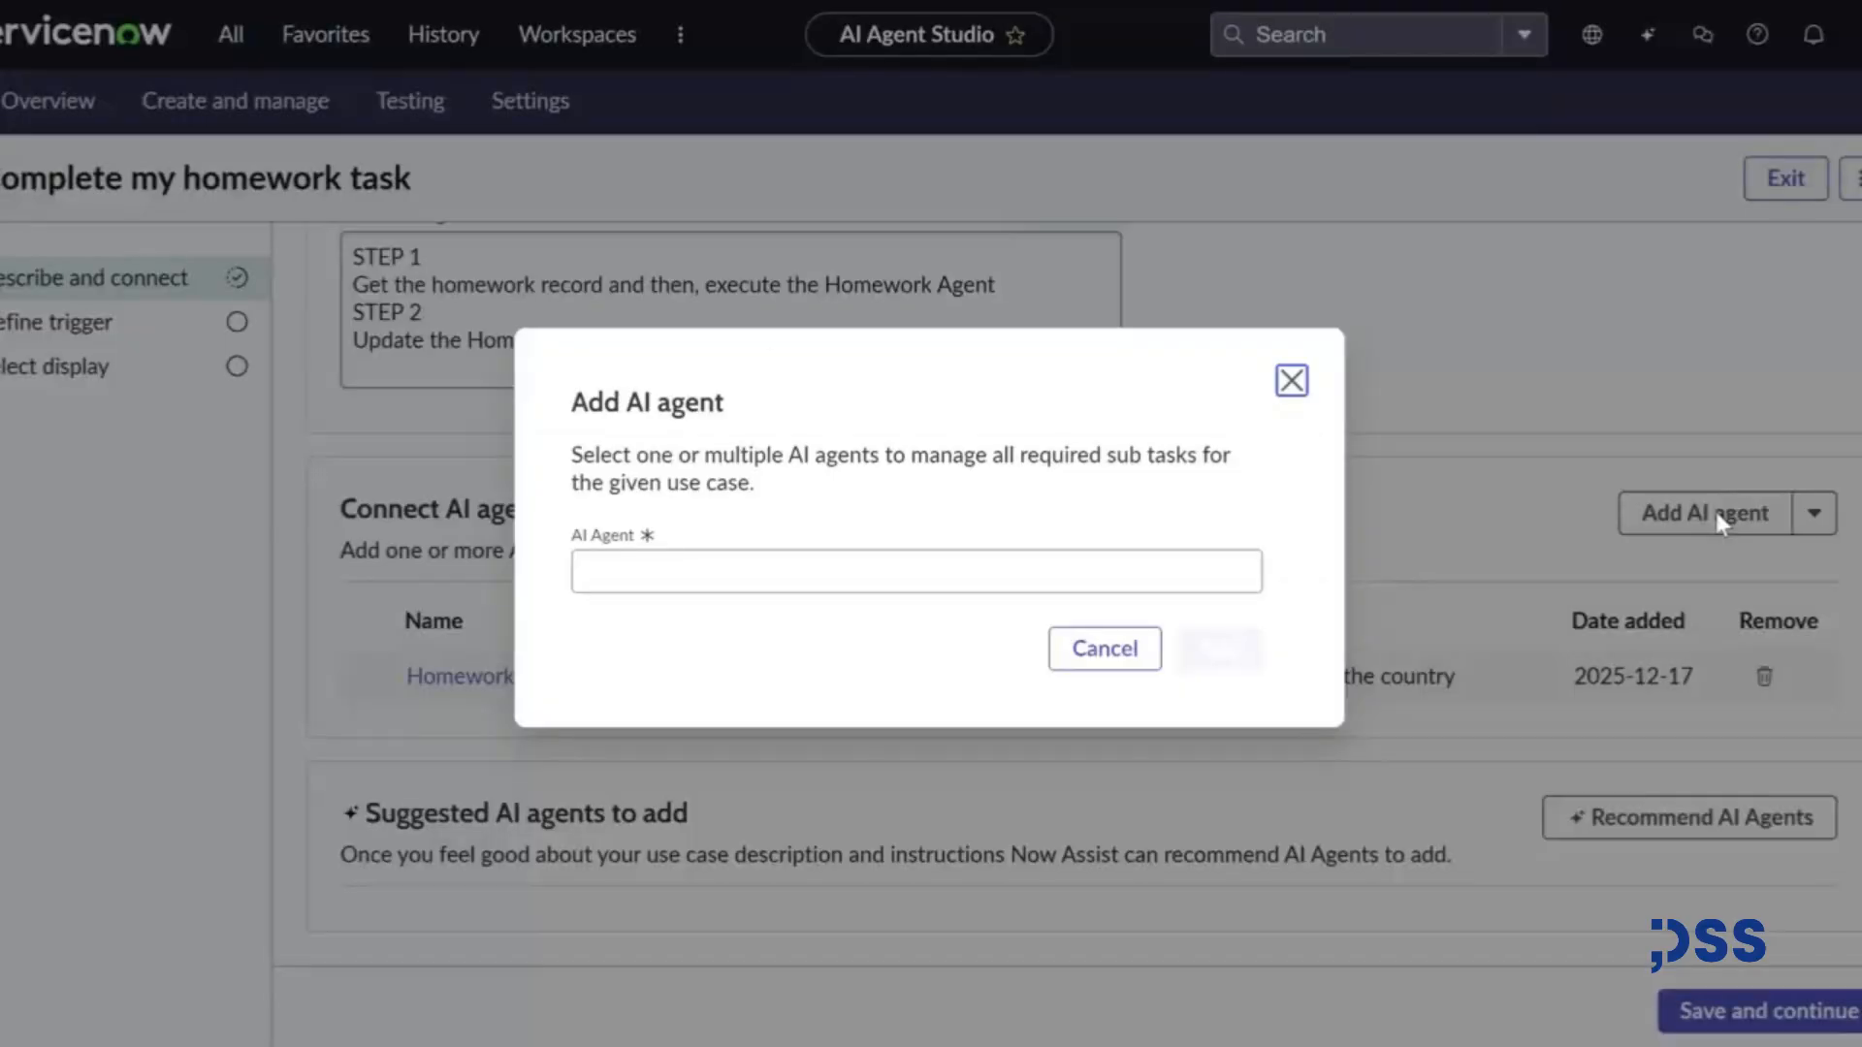
{"action": "left_click", "coordinate": [989, 576]}
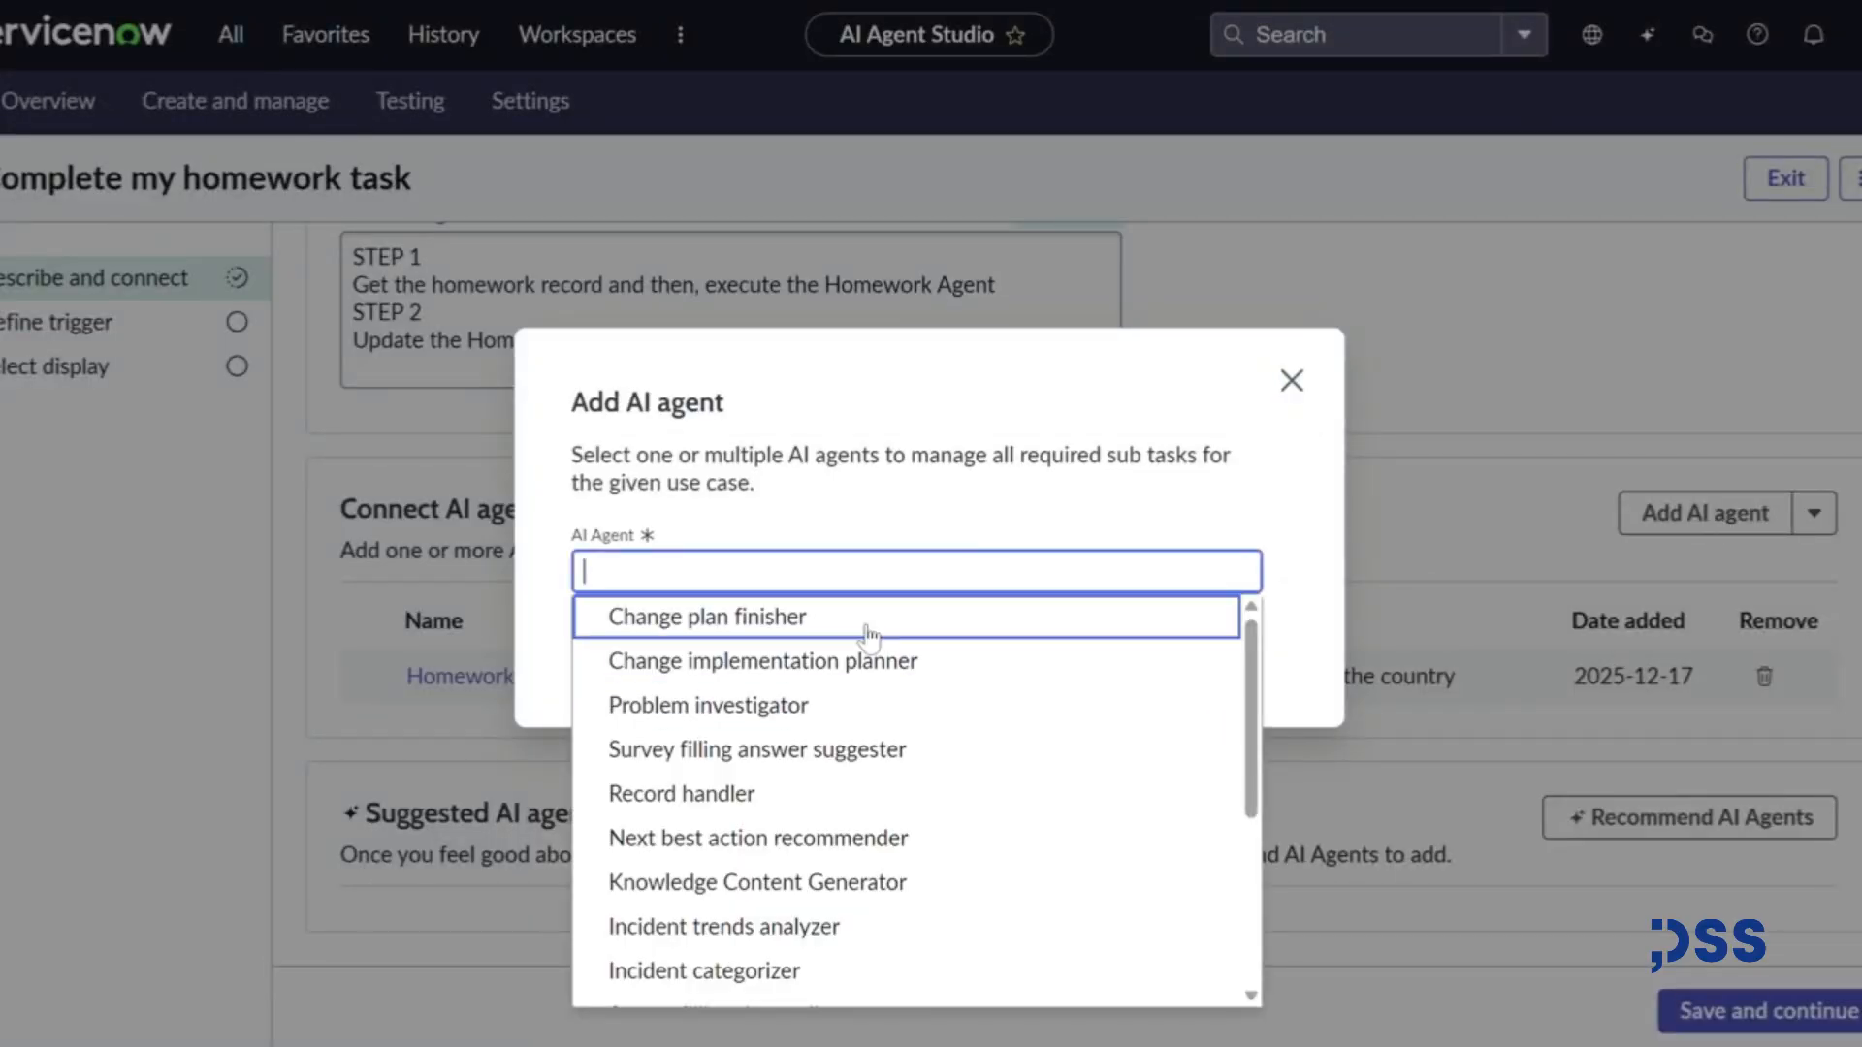
{"action": "left_click", "coordinate": [869, 638]}
{"action": "left_click", "coordinate": [1220, 668]}
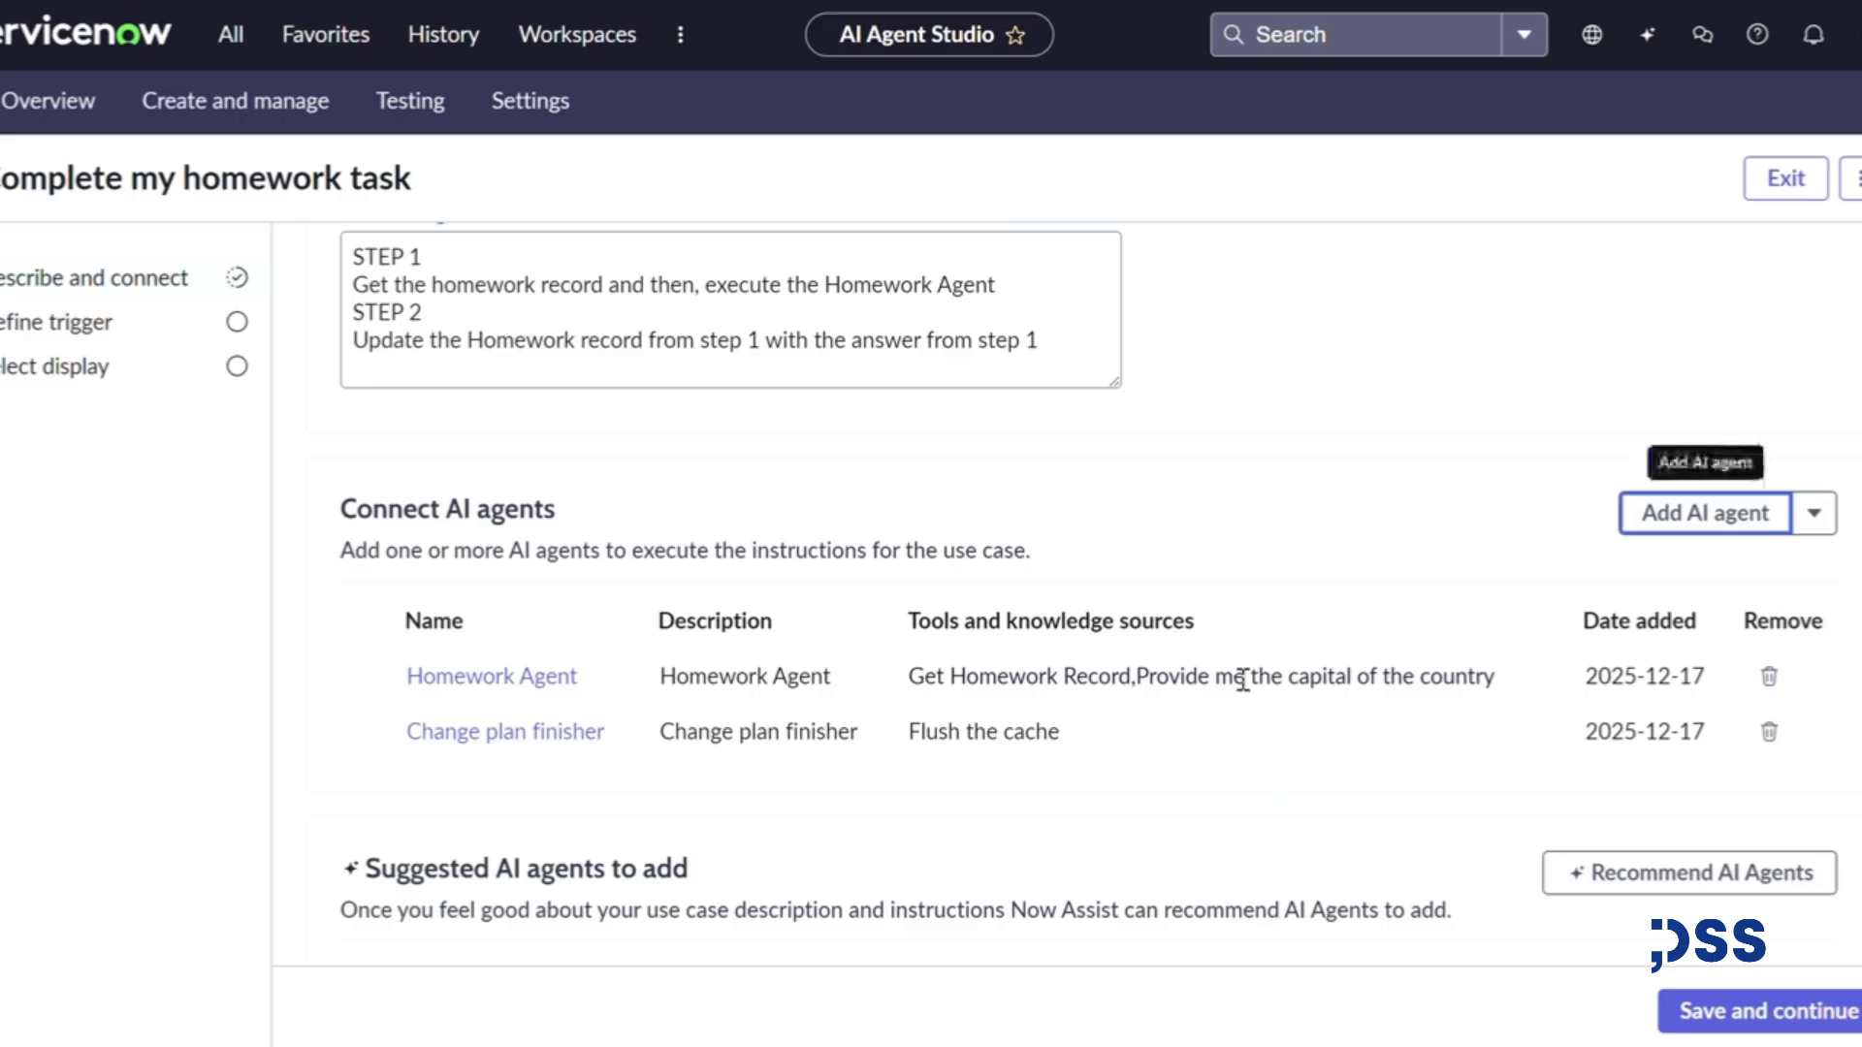
{"action": "left_click", "coordinate": [1770, 735]}
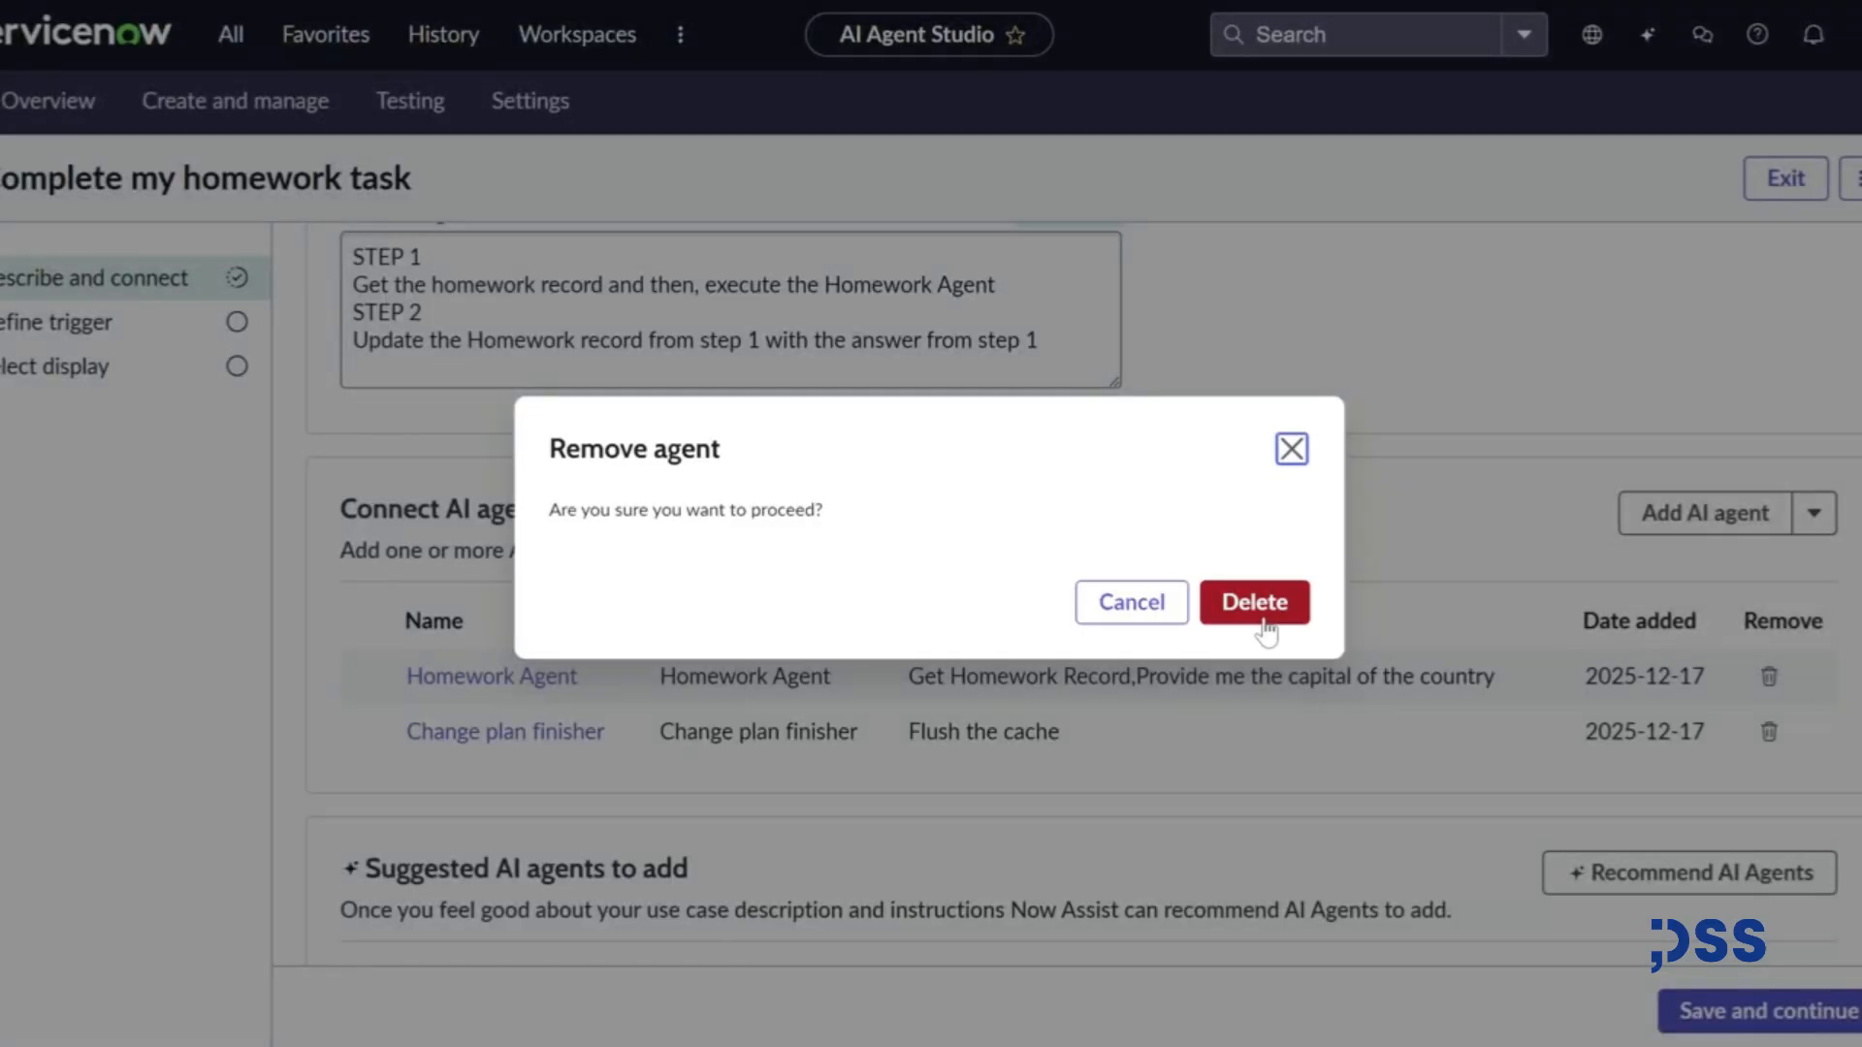
{"action": "left_click", "coordinate": [1255, 603]}
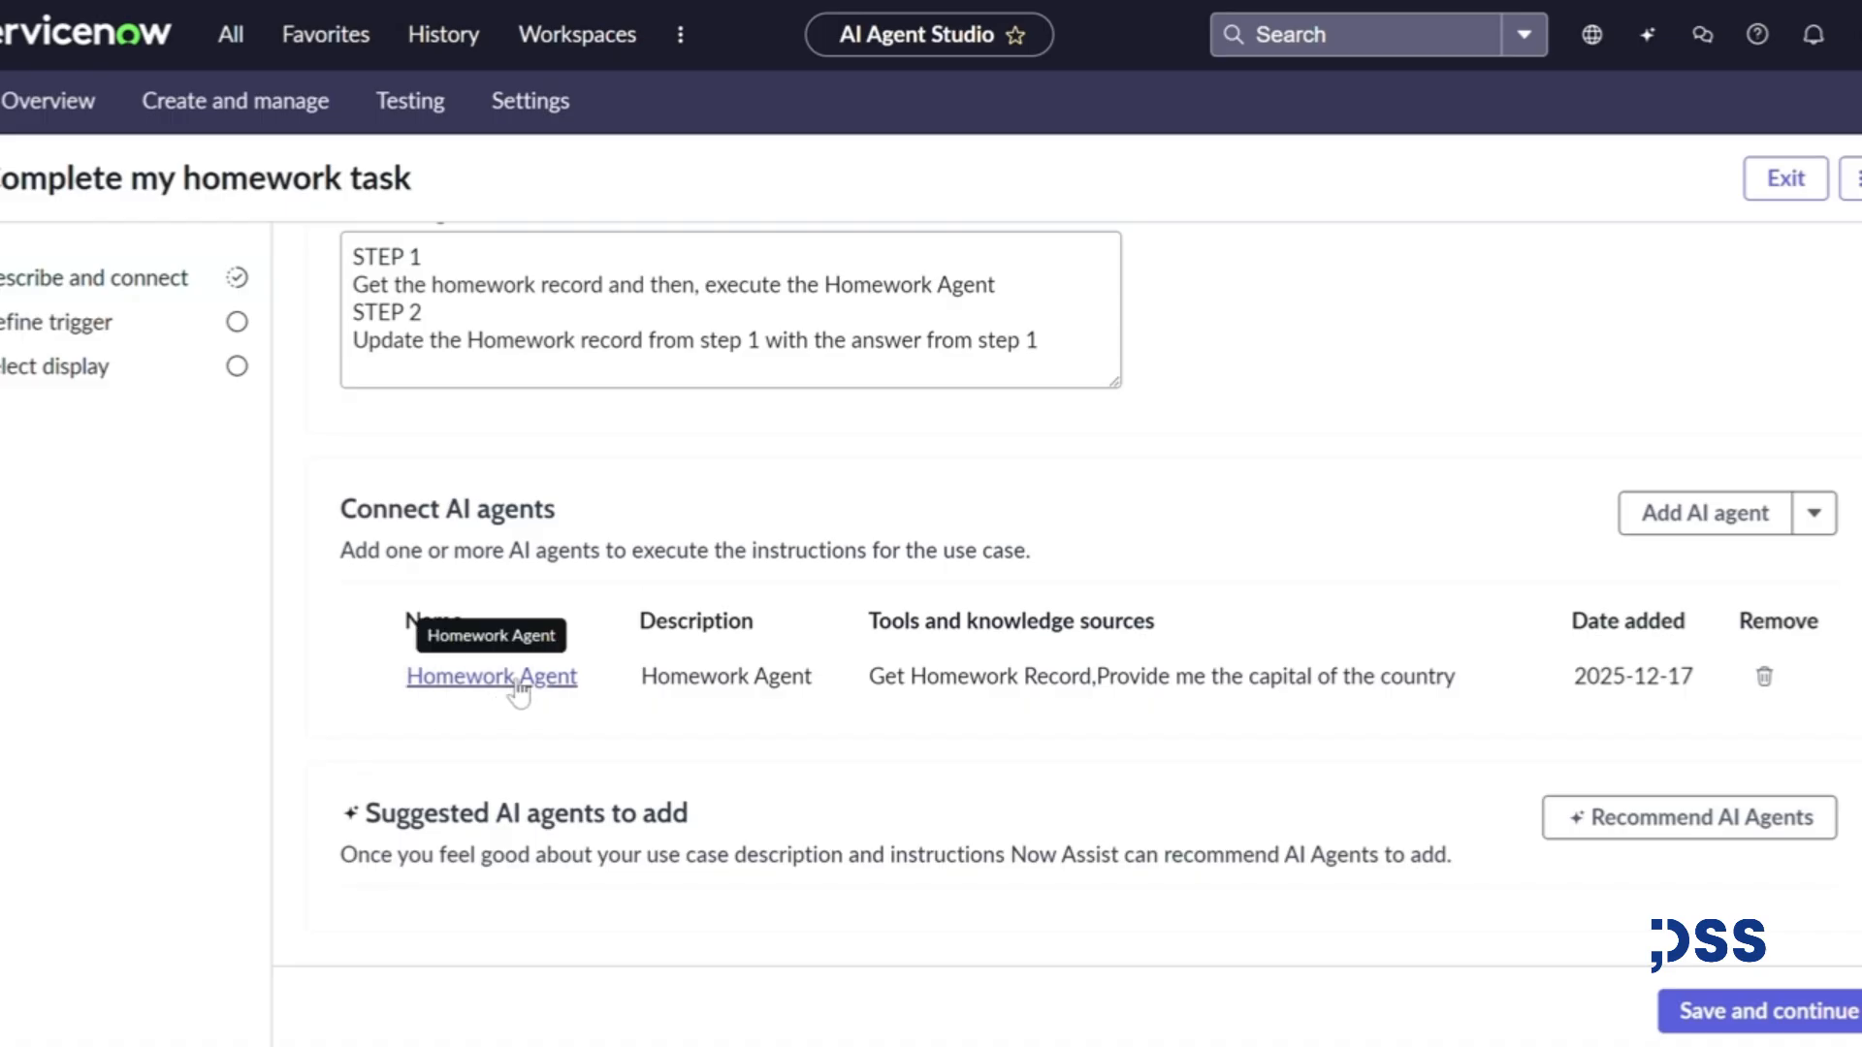
- Save the use case description, continue to its triggers and view the existing trigger "Check for the homework record today"
{"action": "left_click", "coordinate": [1775, 1011]}
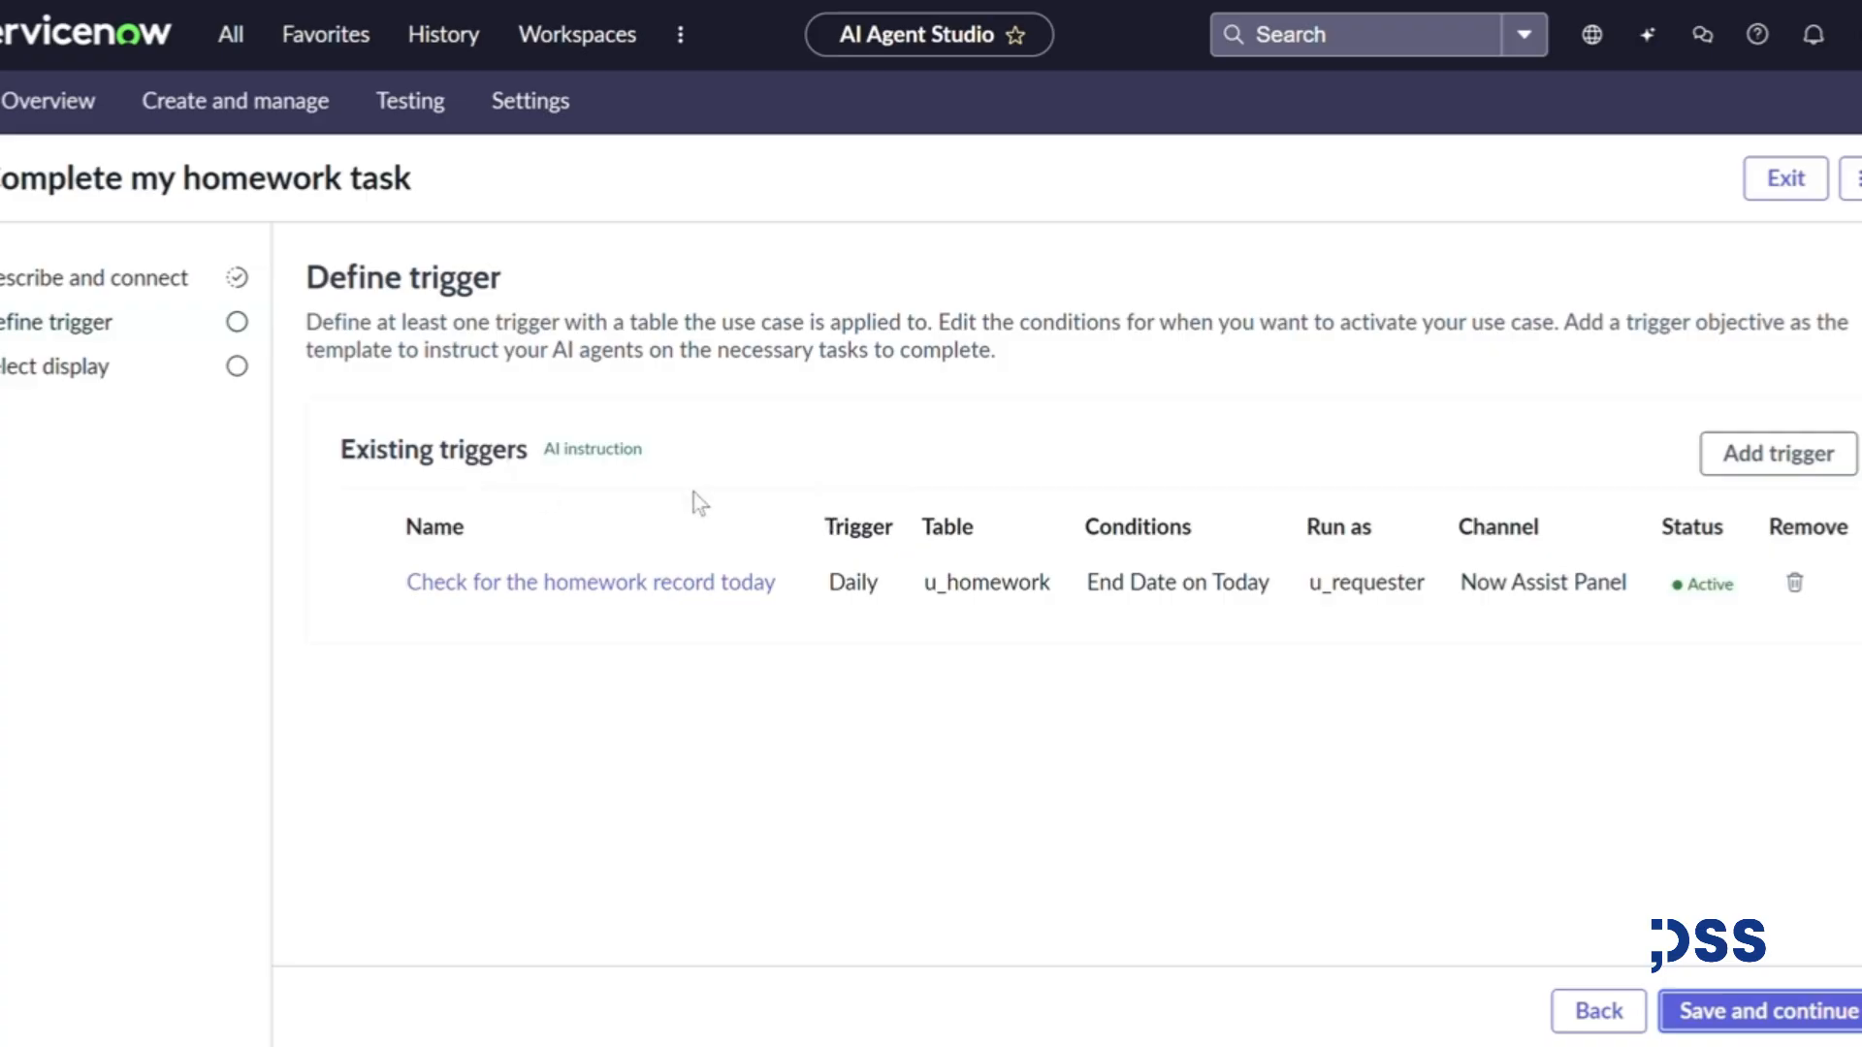
{"action": "left_click", "coordinate": [560, 593]}
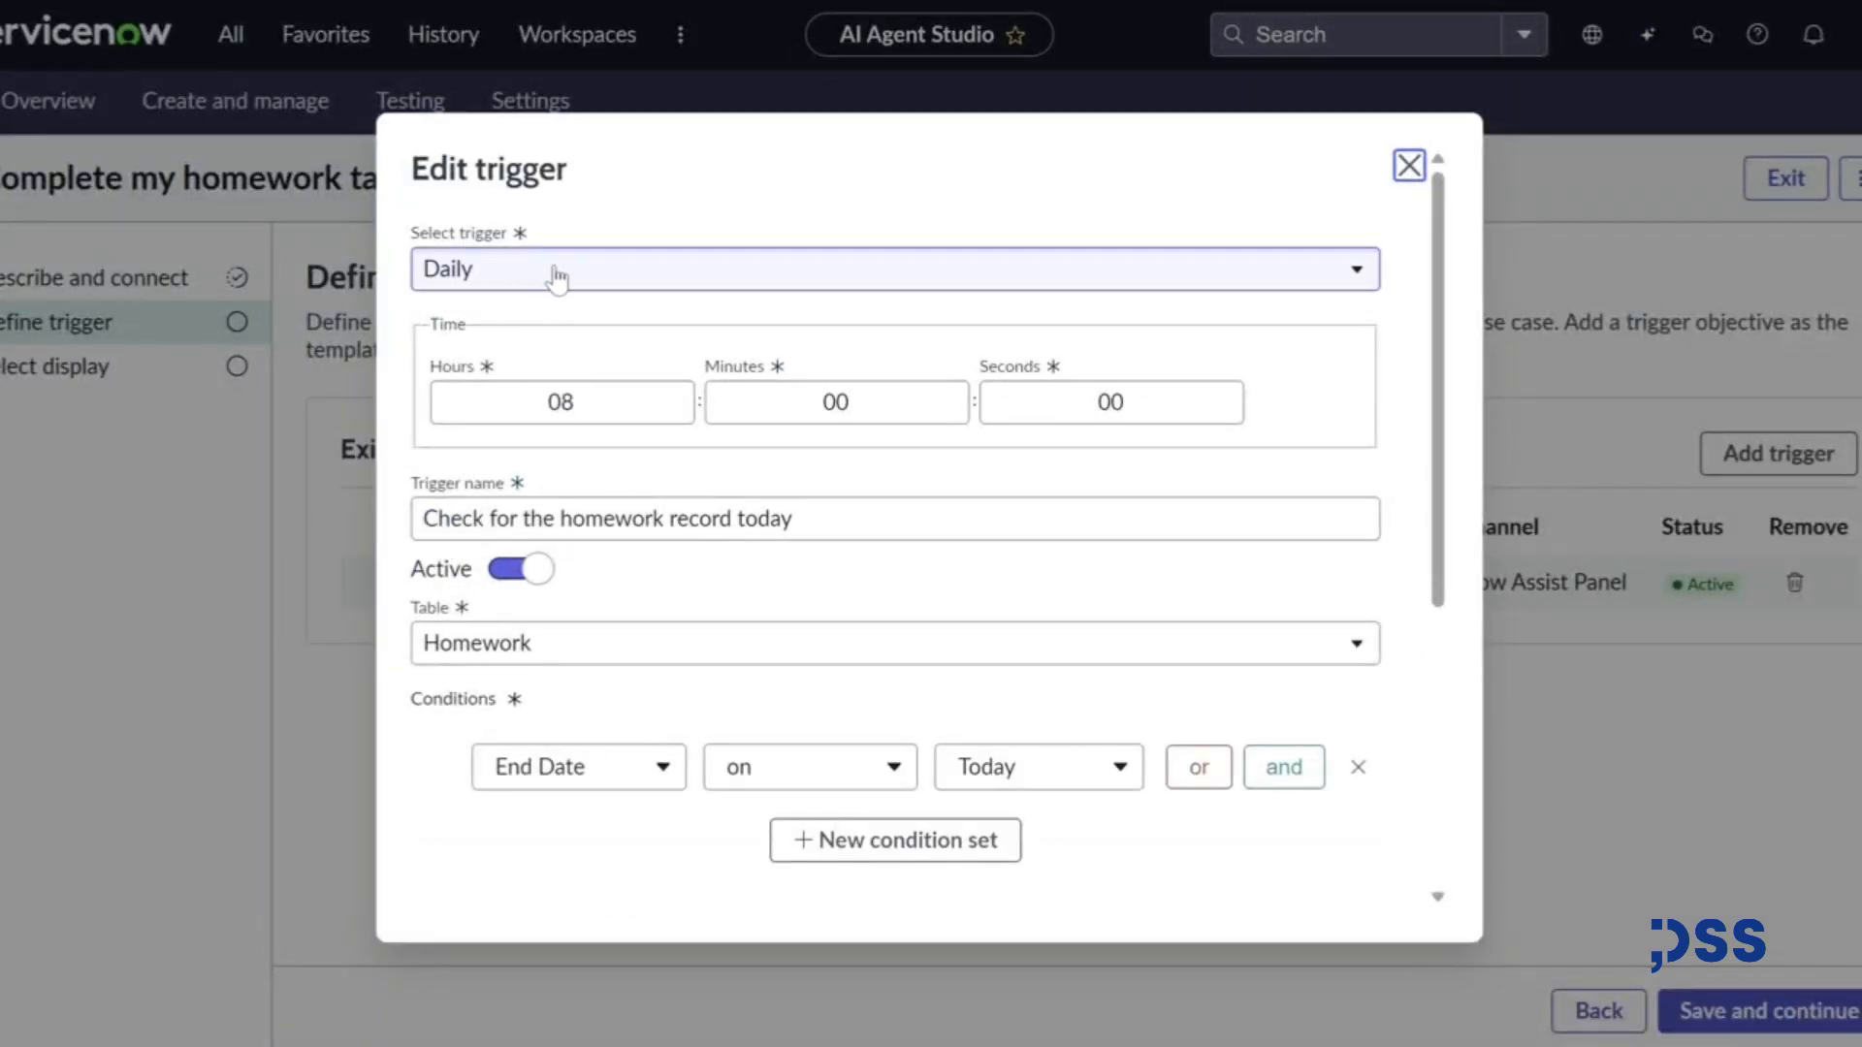
{"action": "left_click", "coordinate": [1410, 166]}
- Look through the record-based and scheduled trigger types available for a new trigger without adding one
{"action": "left_click", "coordinate": [1754, 454]}
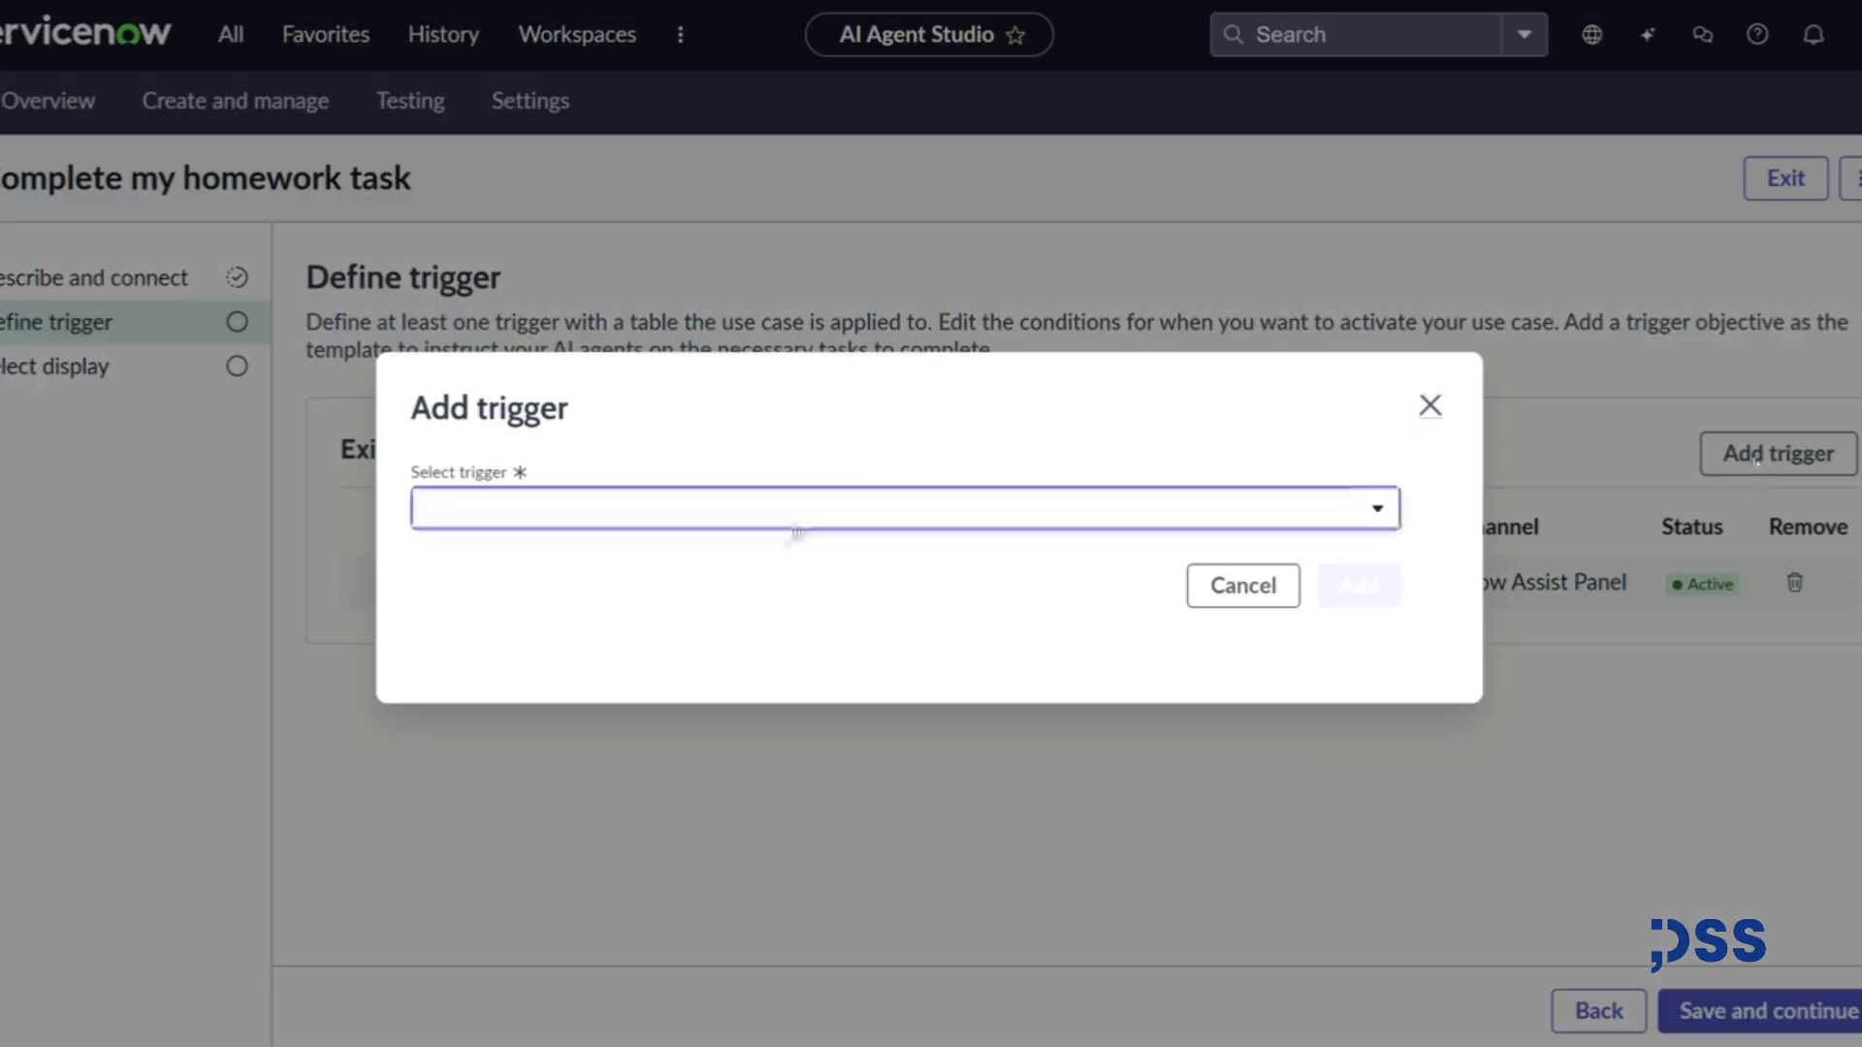
{"action": "left_click", "coordinate": [796, 529]}
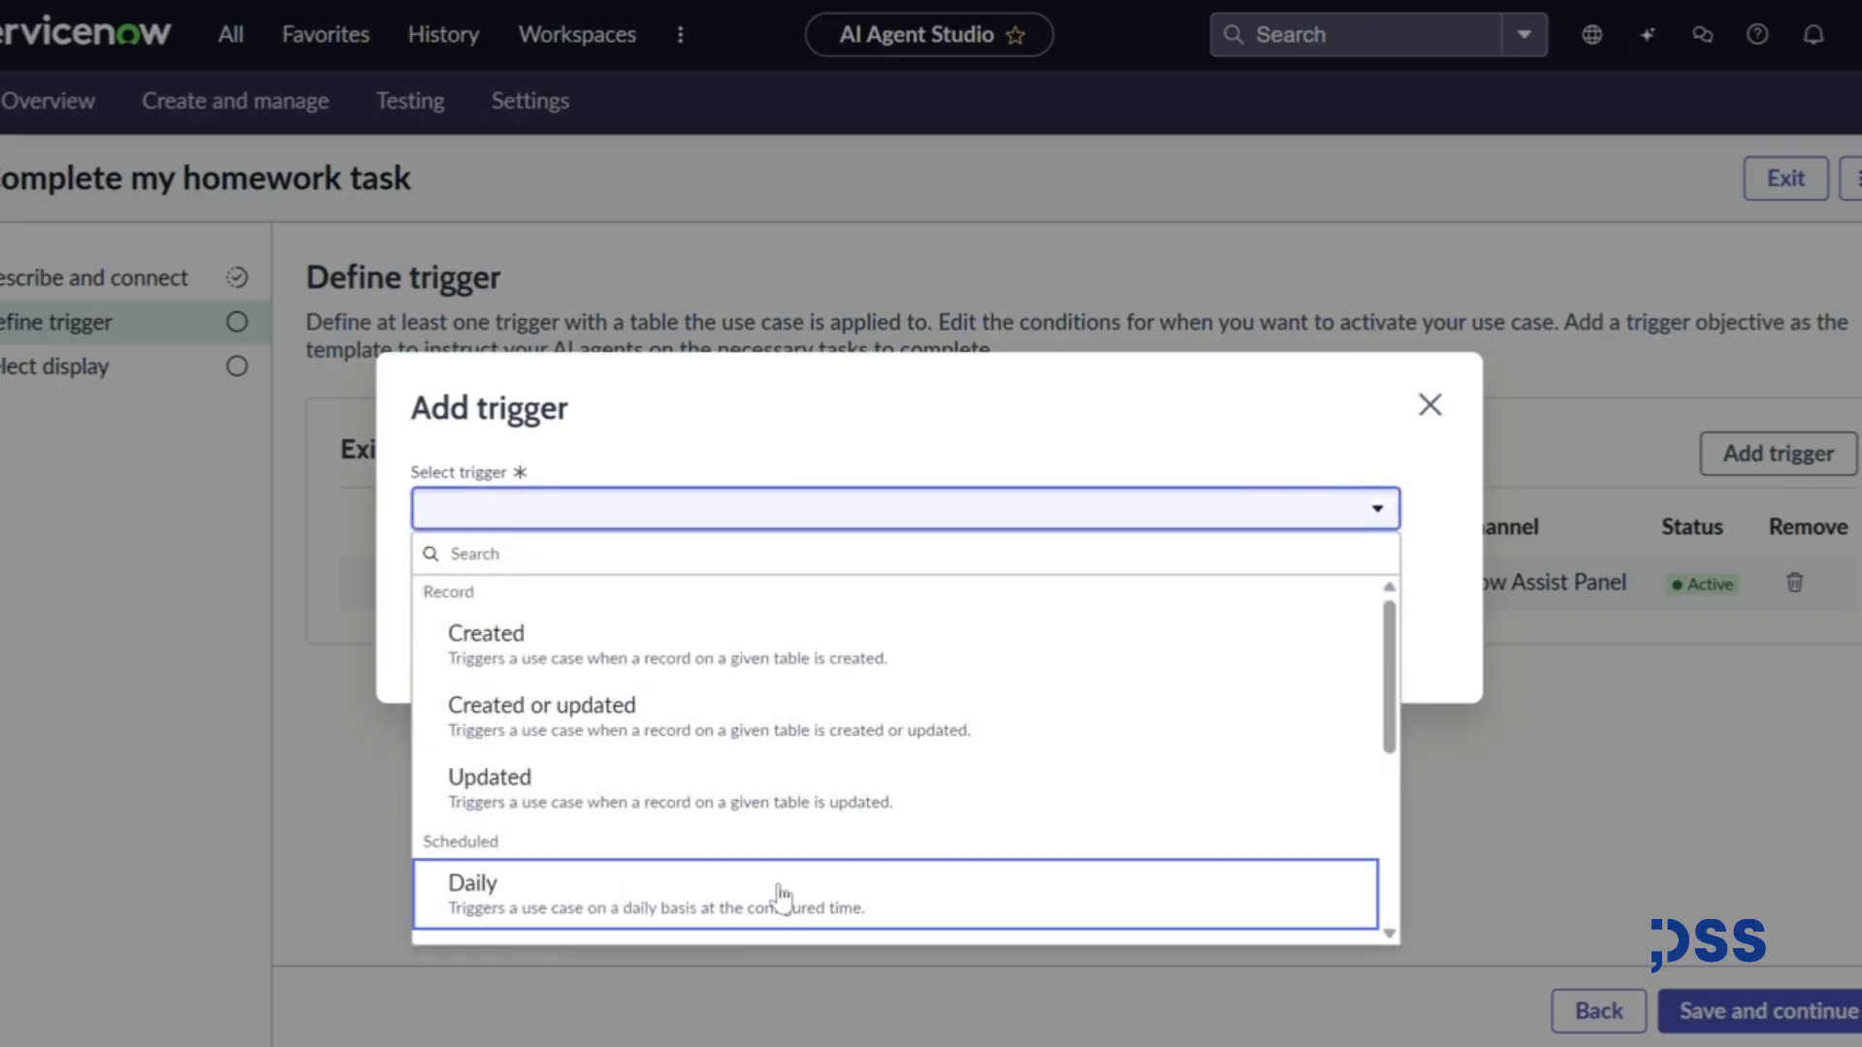
{"action": "left_click", "coordinate": [1334, 445]}
{"action": "left_click", "coordinate": [1430, 405]}
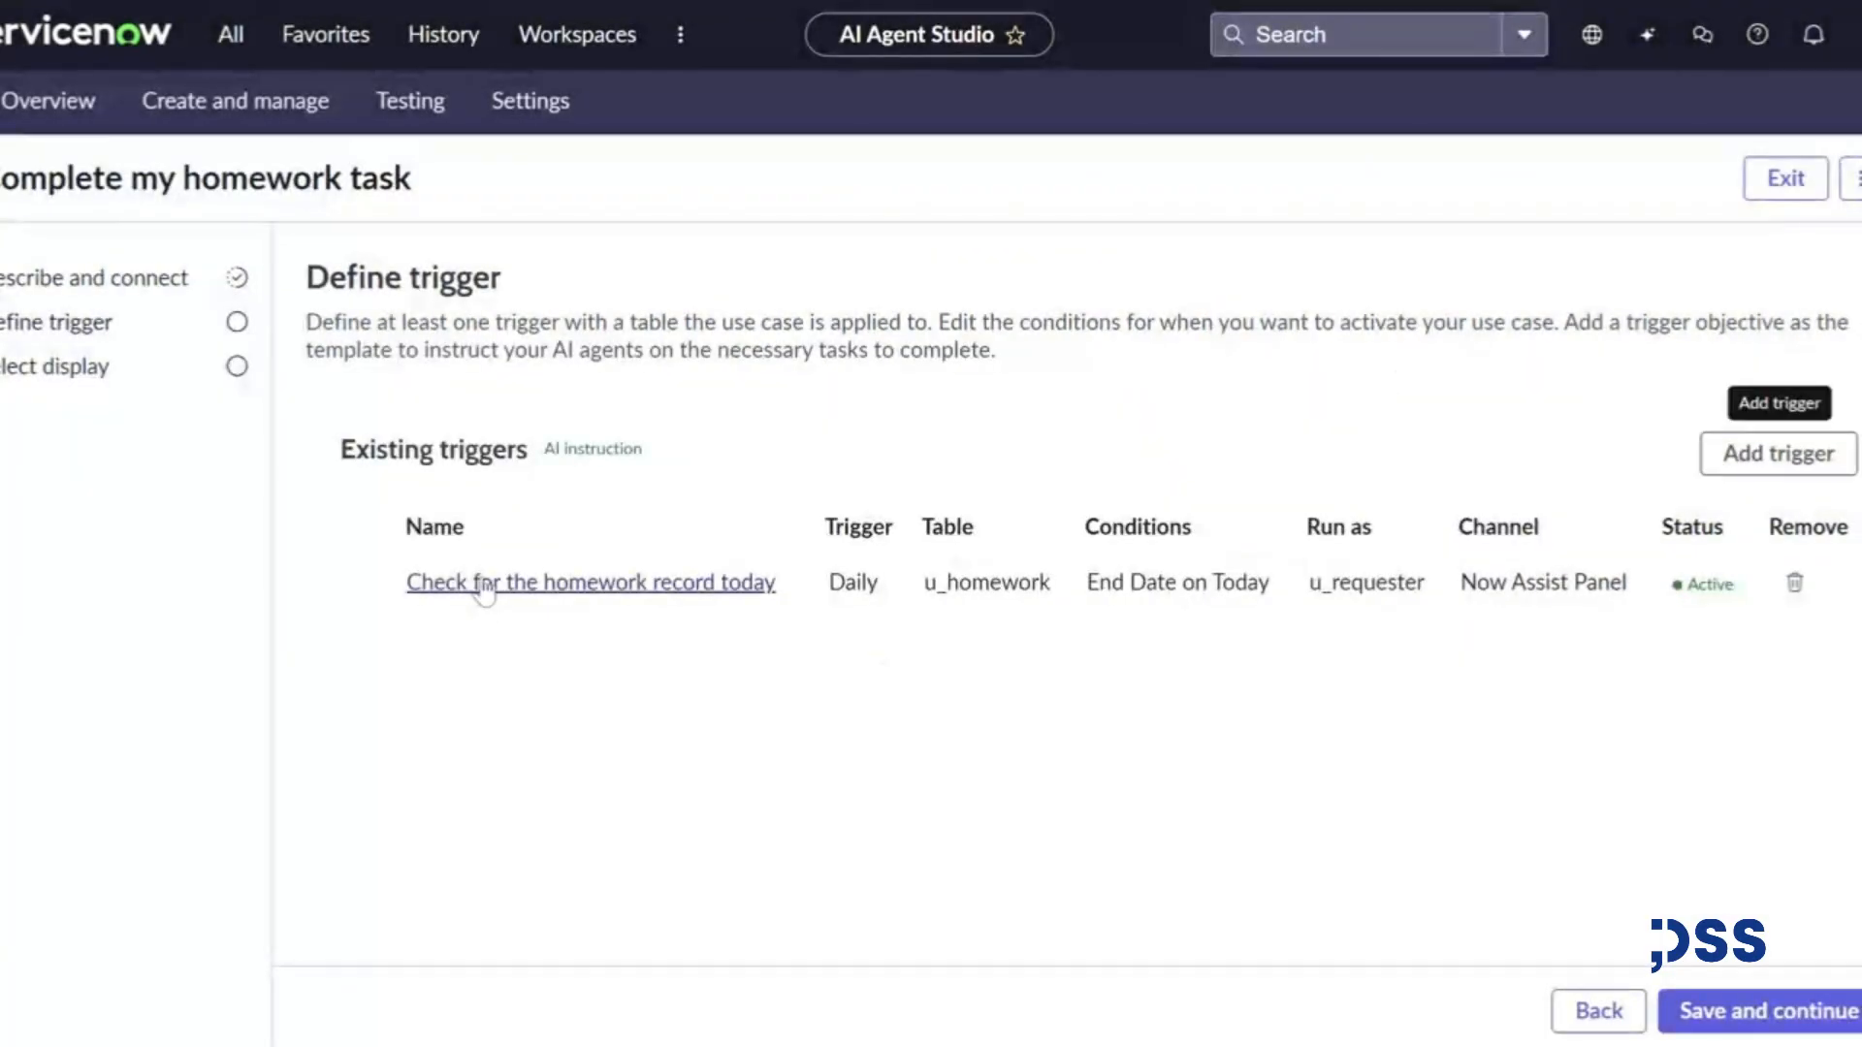
- Examine the daily homework trigger's time, name, table and End Date condition, and compare the condition with the homework record's end date
{"action": "left_click", "coordinate": [485, 585]}
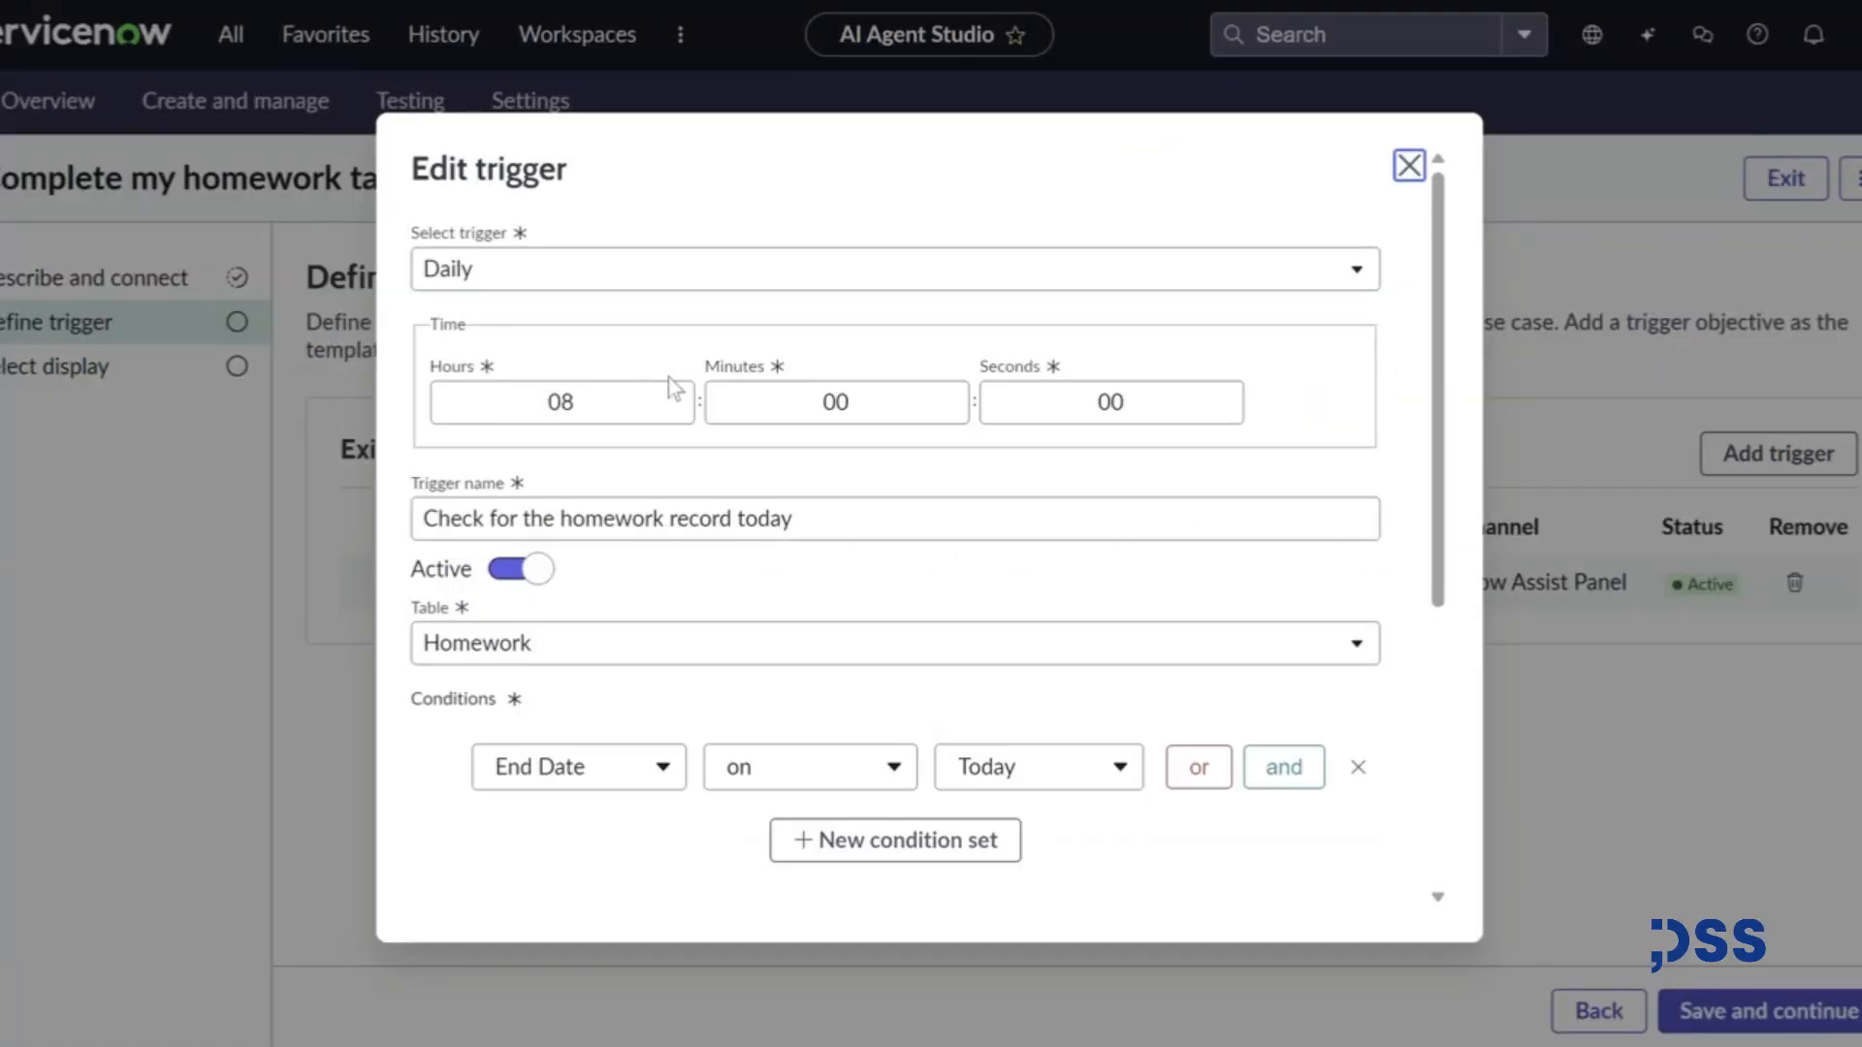
{"action": "left_click", "coordinate": [566, 413]}
{"action": "double_click", "coordinate": [561, 403]}
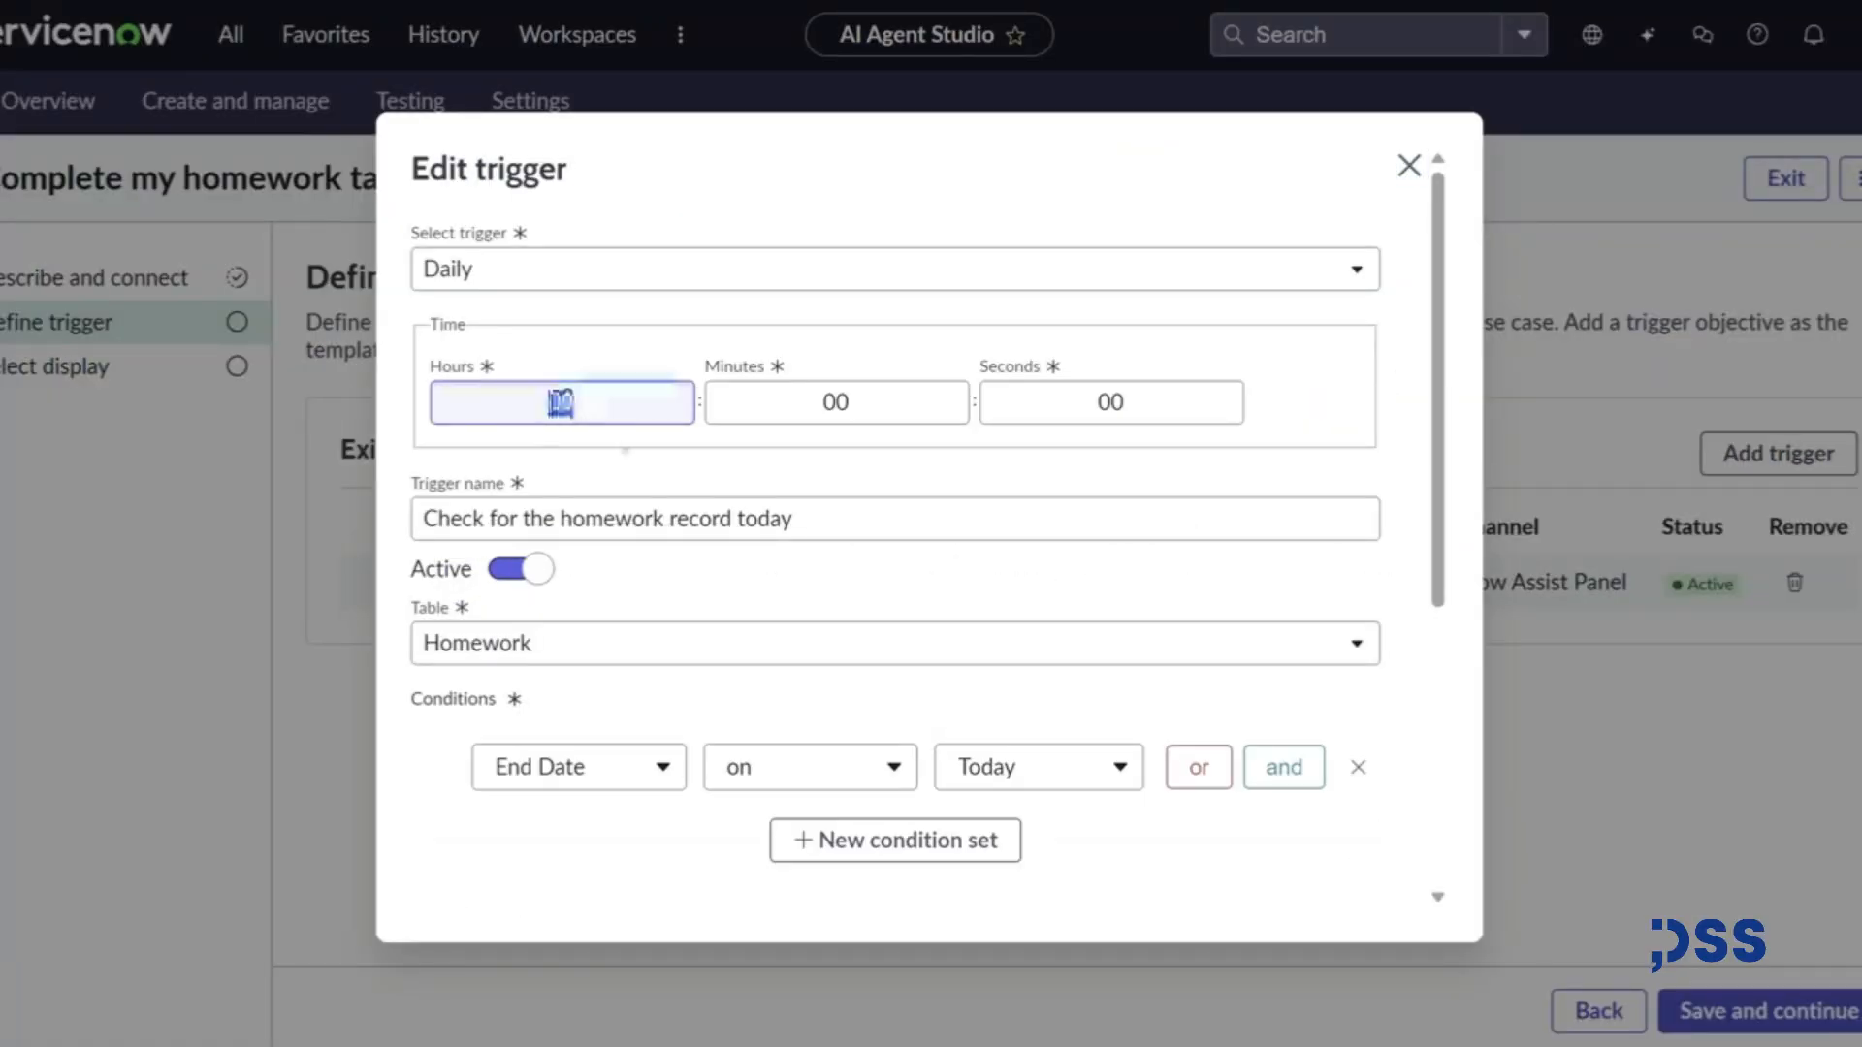
{"action": "left_click", "coordinate": [625, 524]}
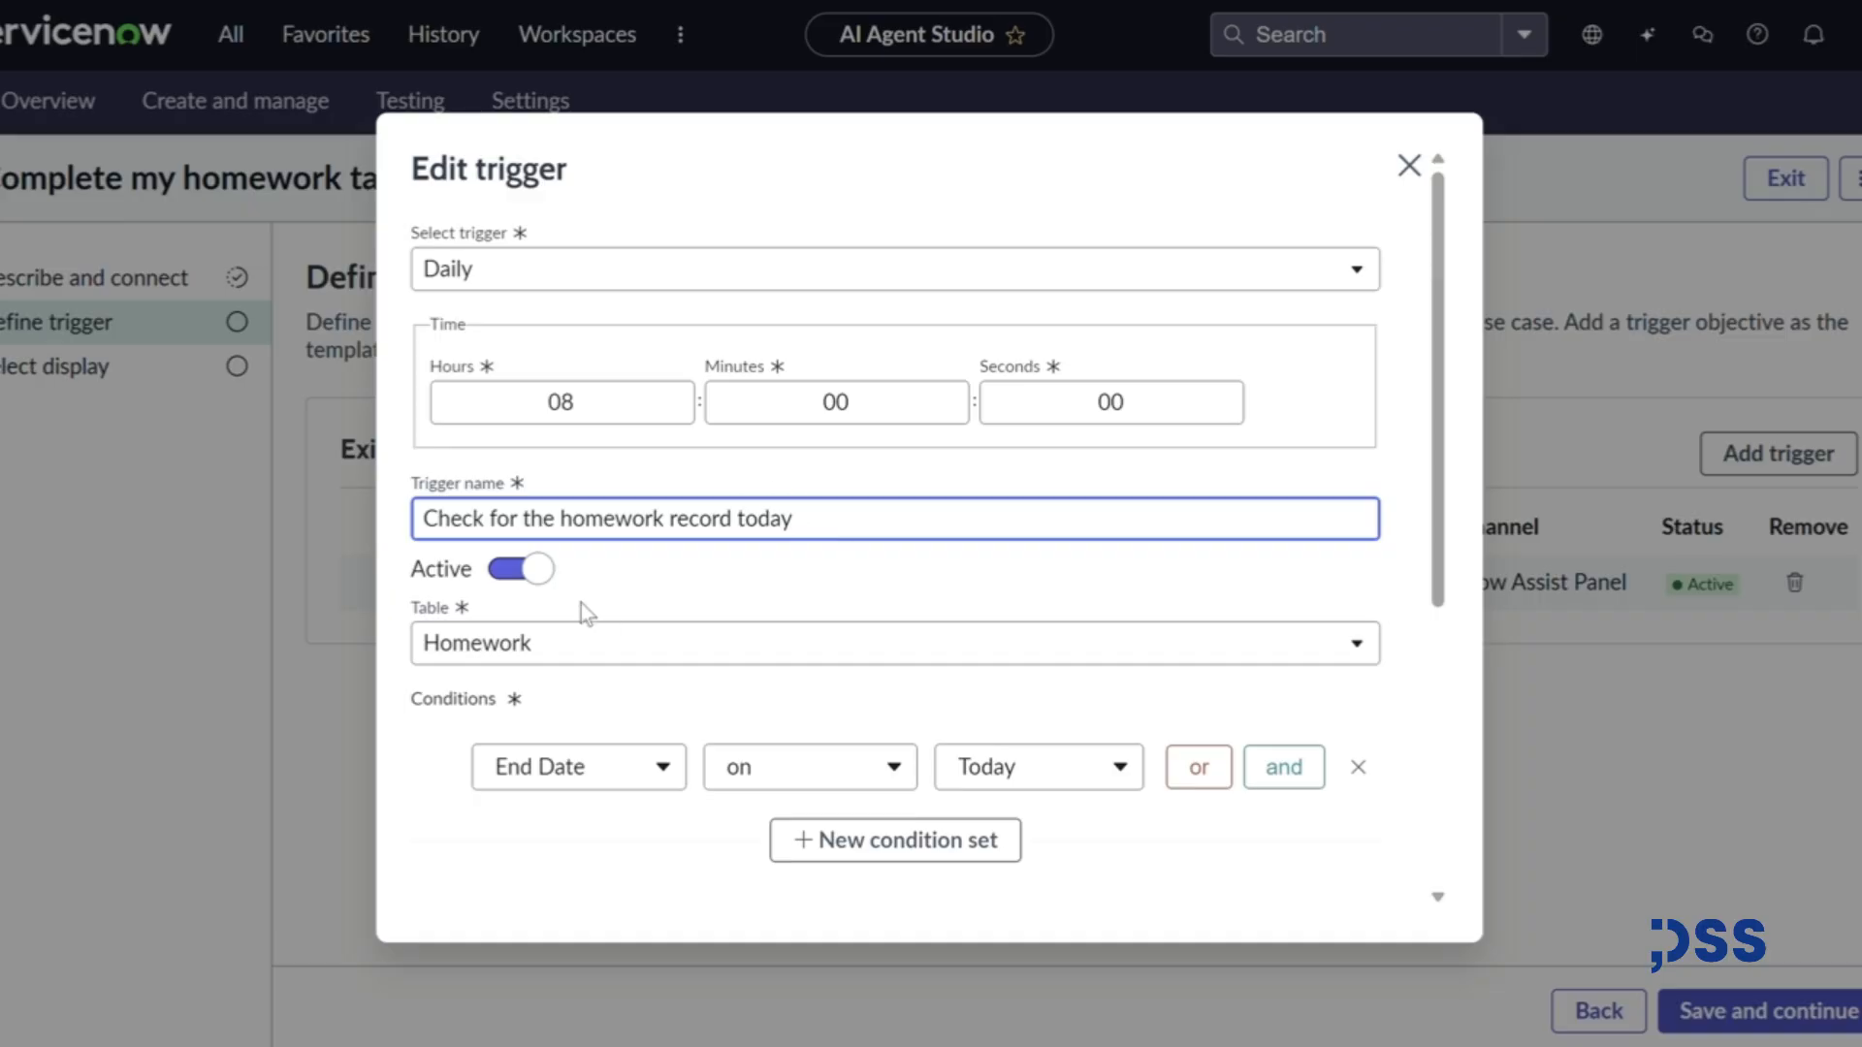
{"action": "scroll", "coordinate": [536, 648], "scroll_direction": "down", "scroll_amount": 2}
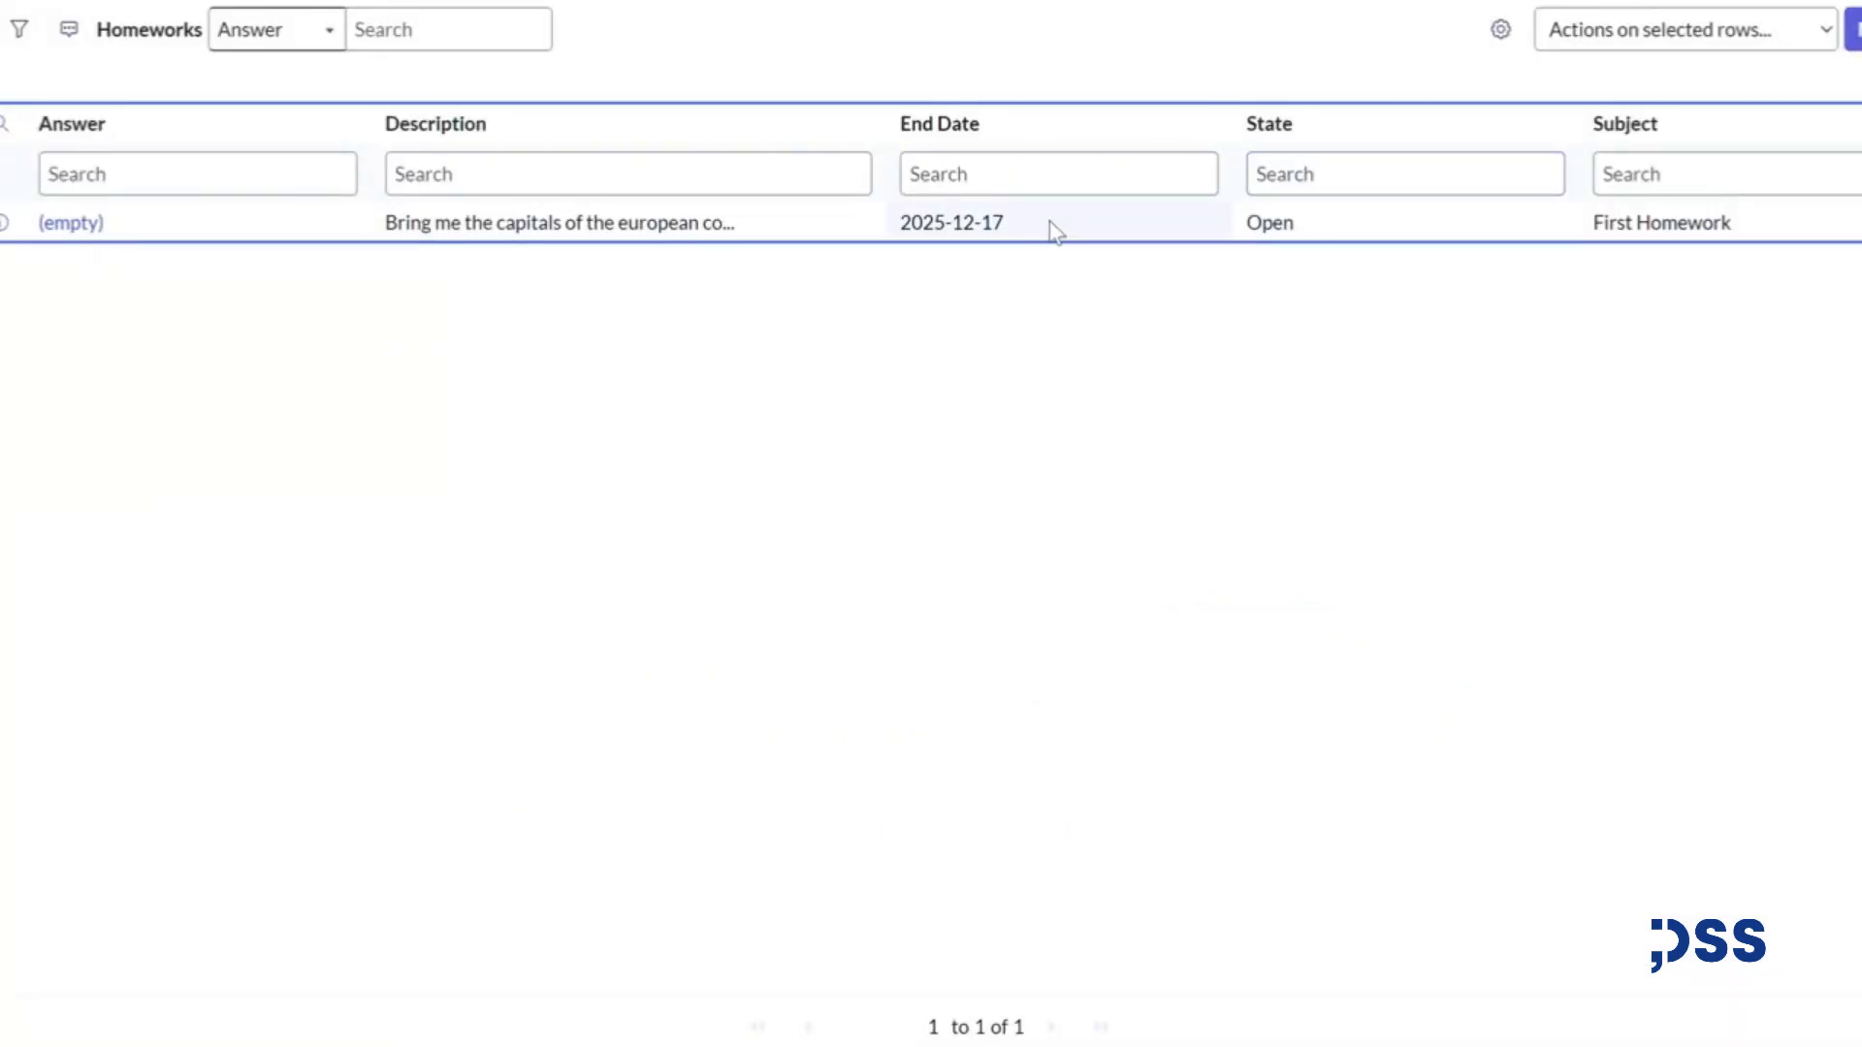
{"action": "left_click_drag", "start_coordinate": [1057, 233], "coordinate": [881, 229]}
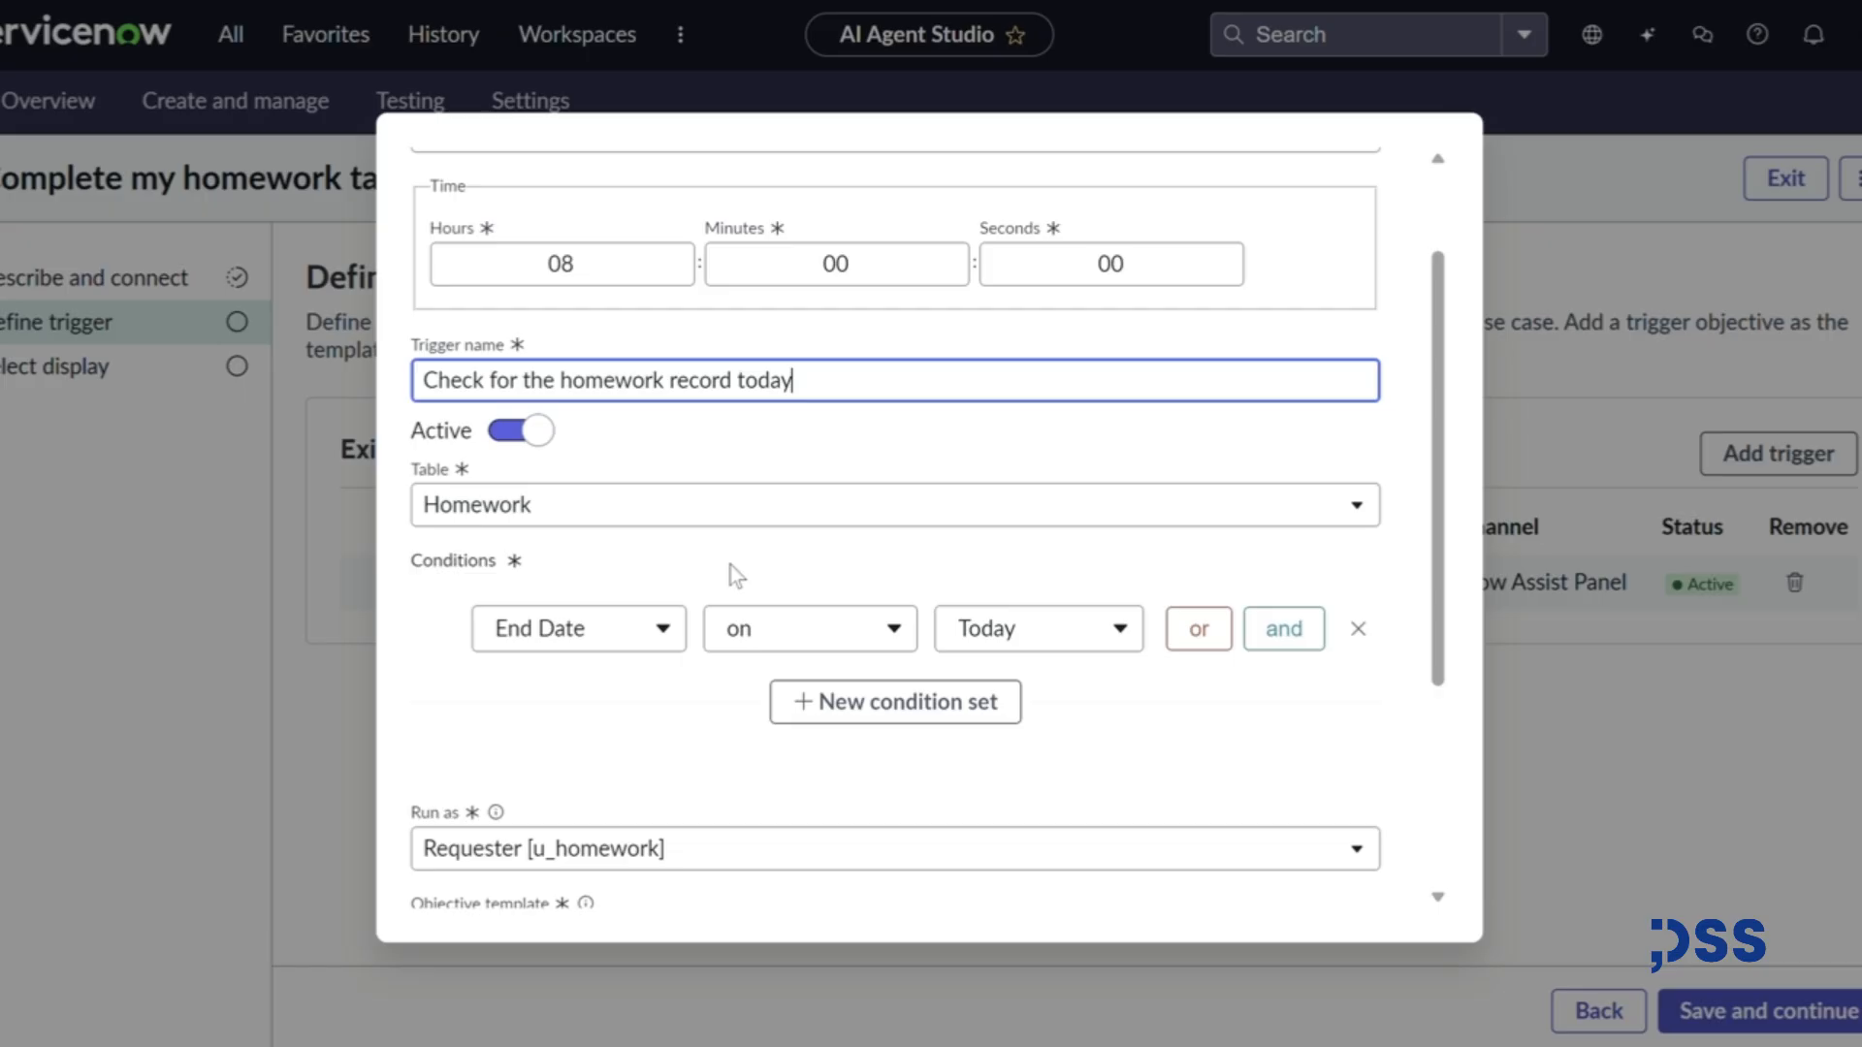
- Review the trigger's run-as user, objective template, channel and notification settings, and save the trigger
{"action": "scroll", "coordinate": [731, 570], "scroll_direction": "down", "scroll_amount": 3}
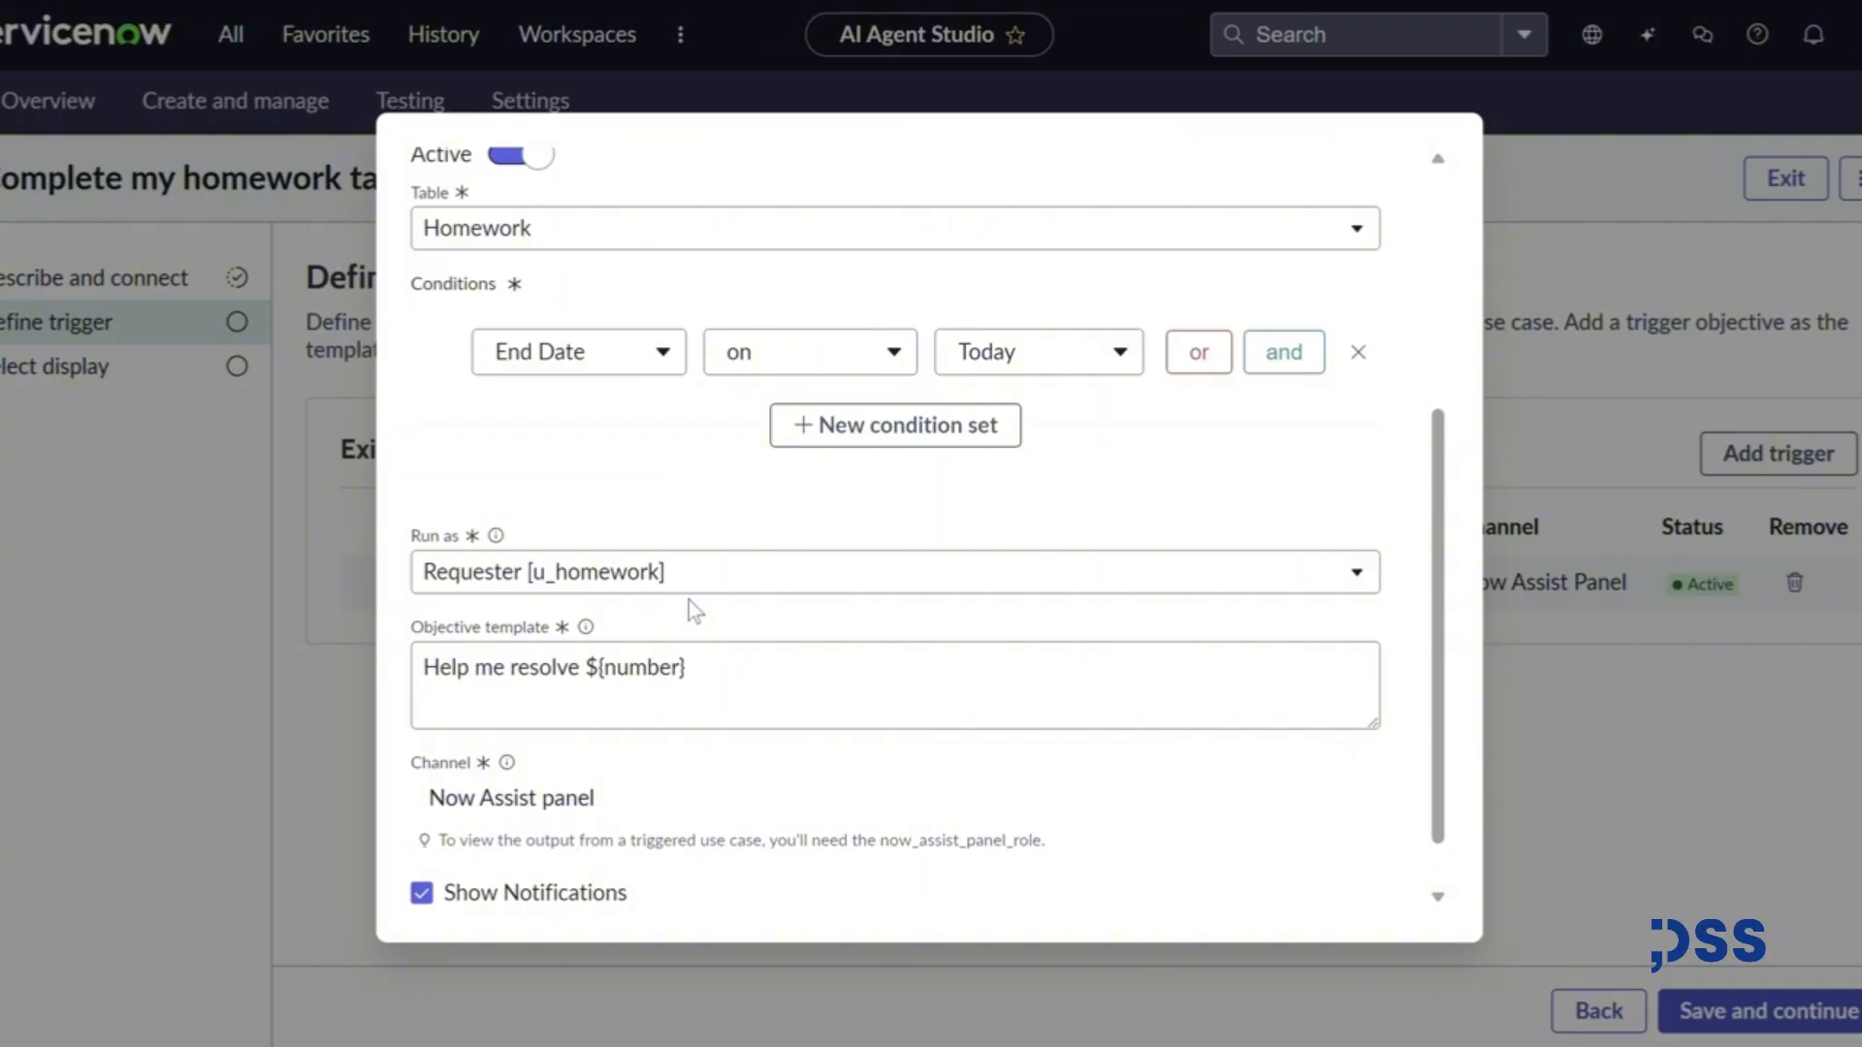
{"action": "scroll", "coordinate": [689, 602], "scroll_direction": "down", "scroll_amount": 1}
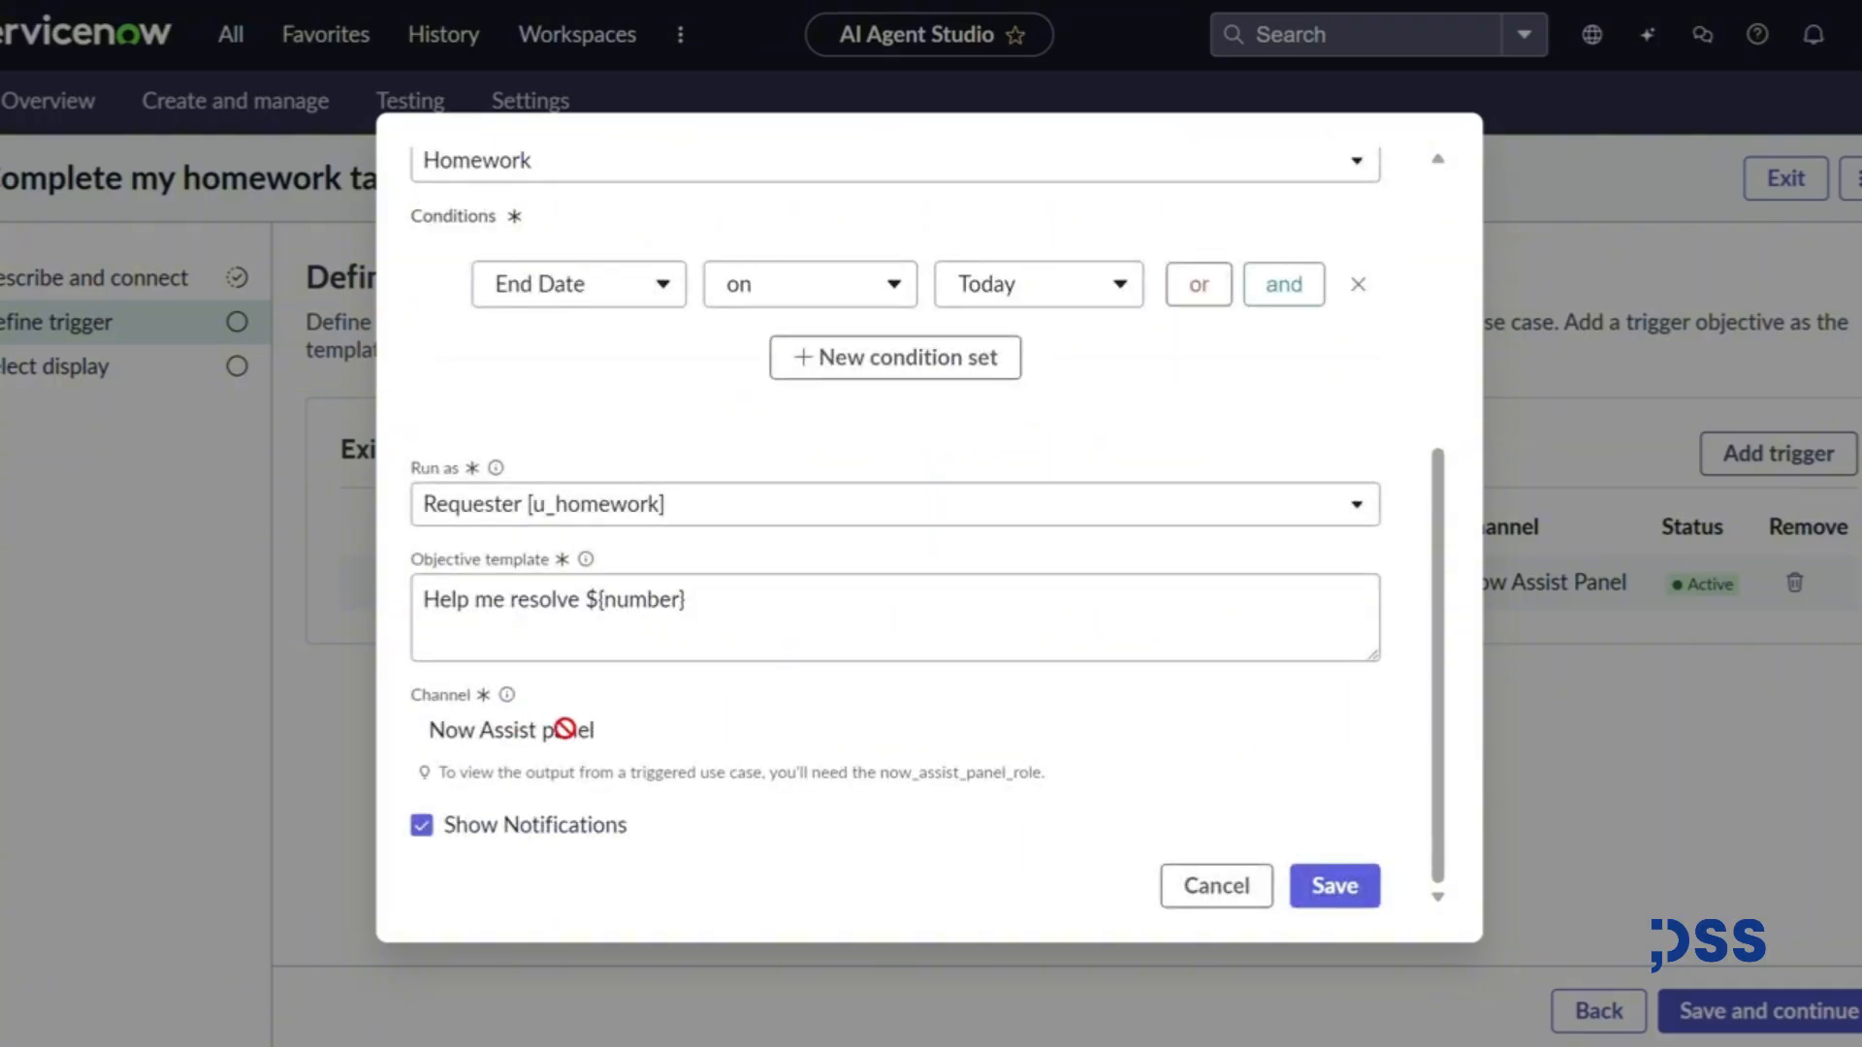
{"action": "left_click_drag", "start_coordinate": [604, 730], "coordinate": [427, 737]}
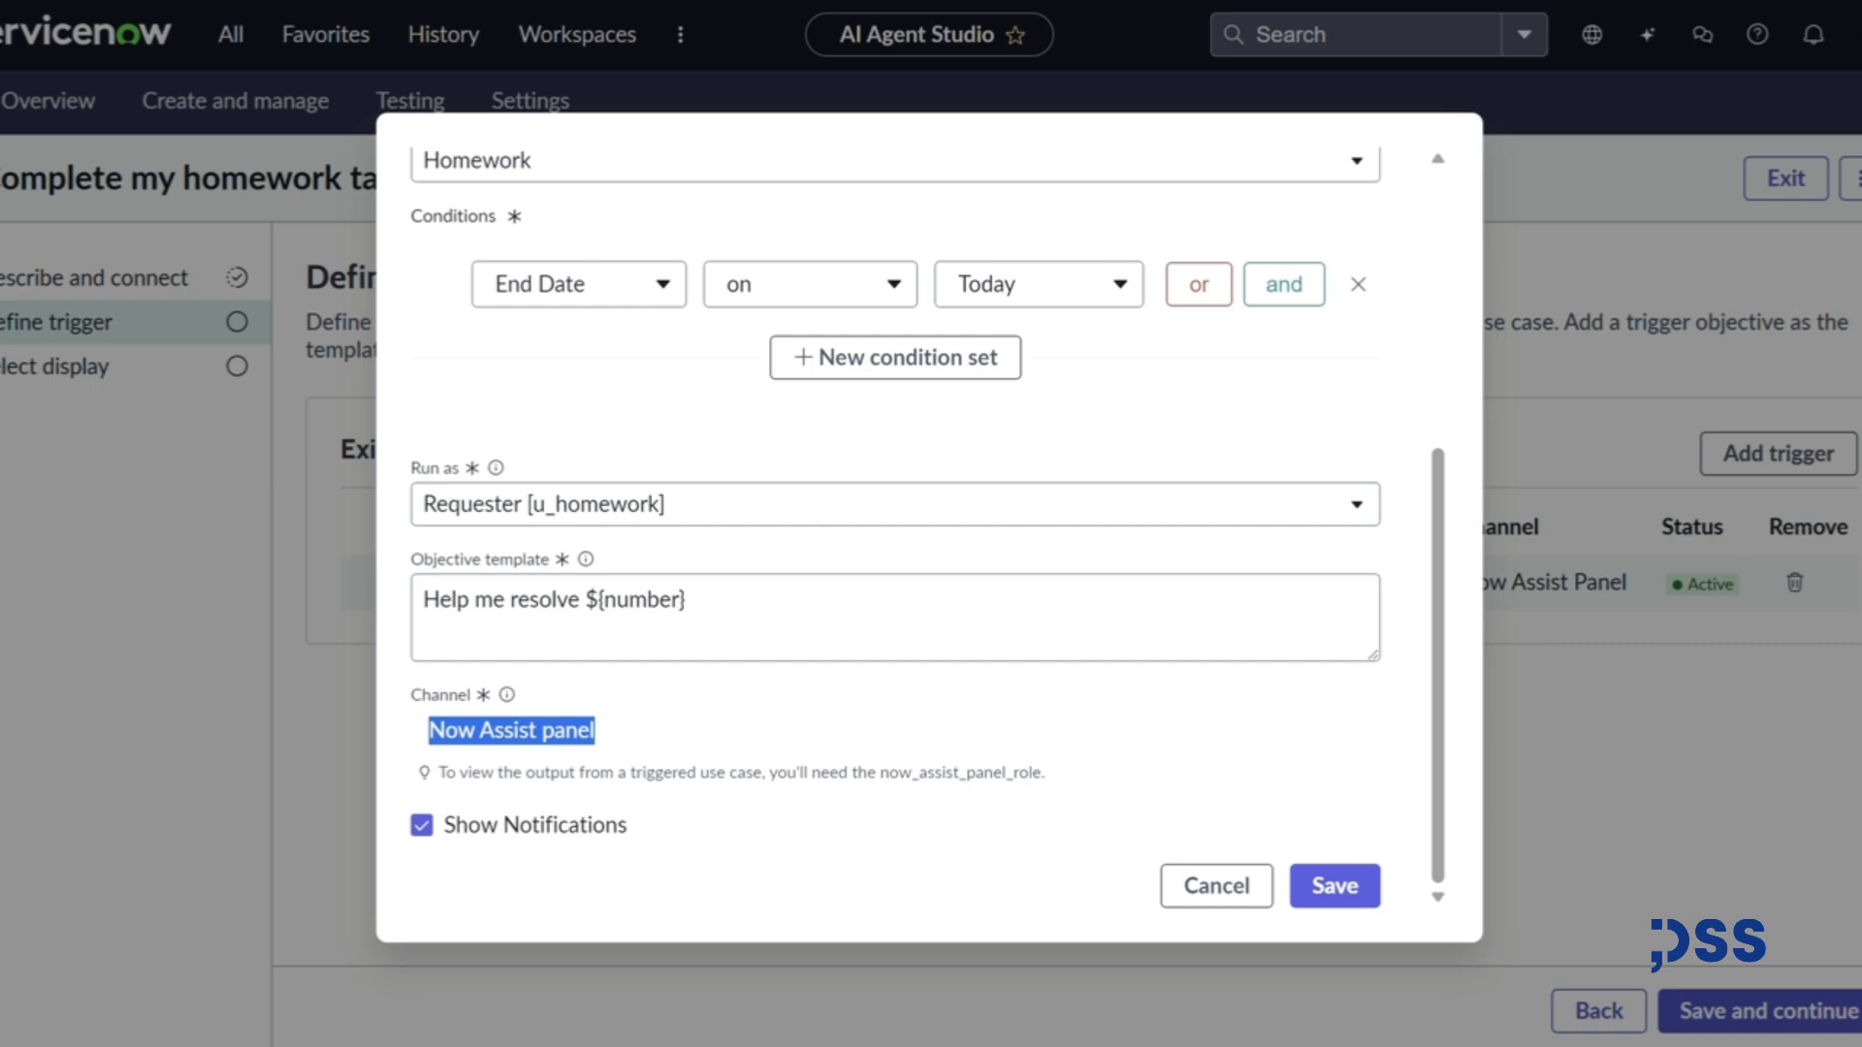
{"action": "left_click", "coordinate": [1327, 889]}
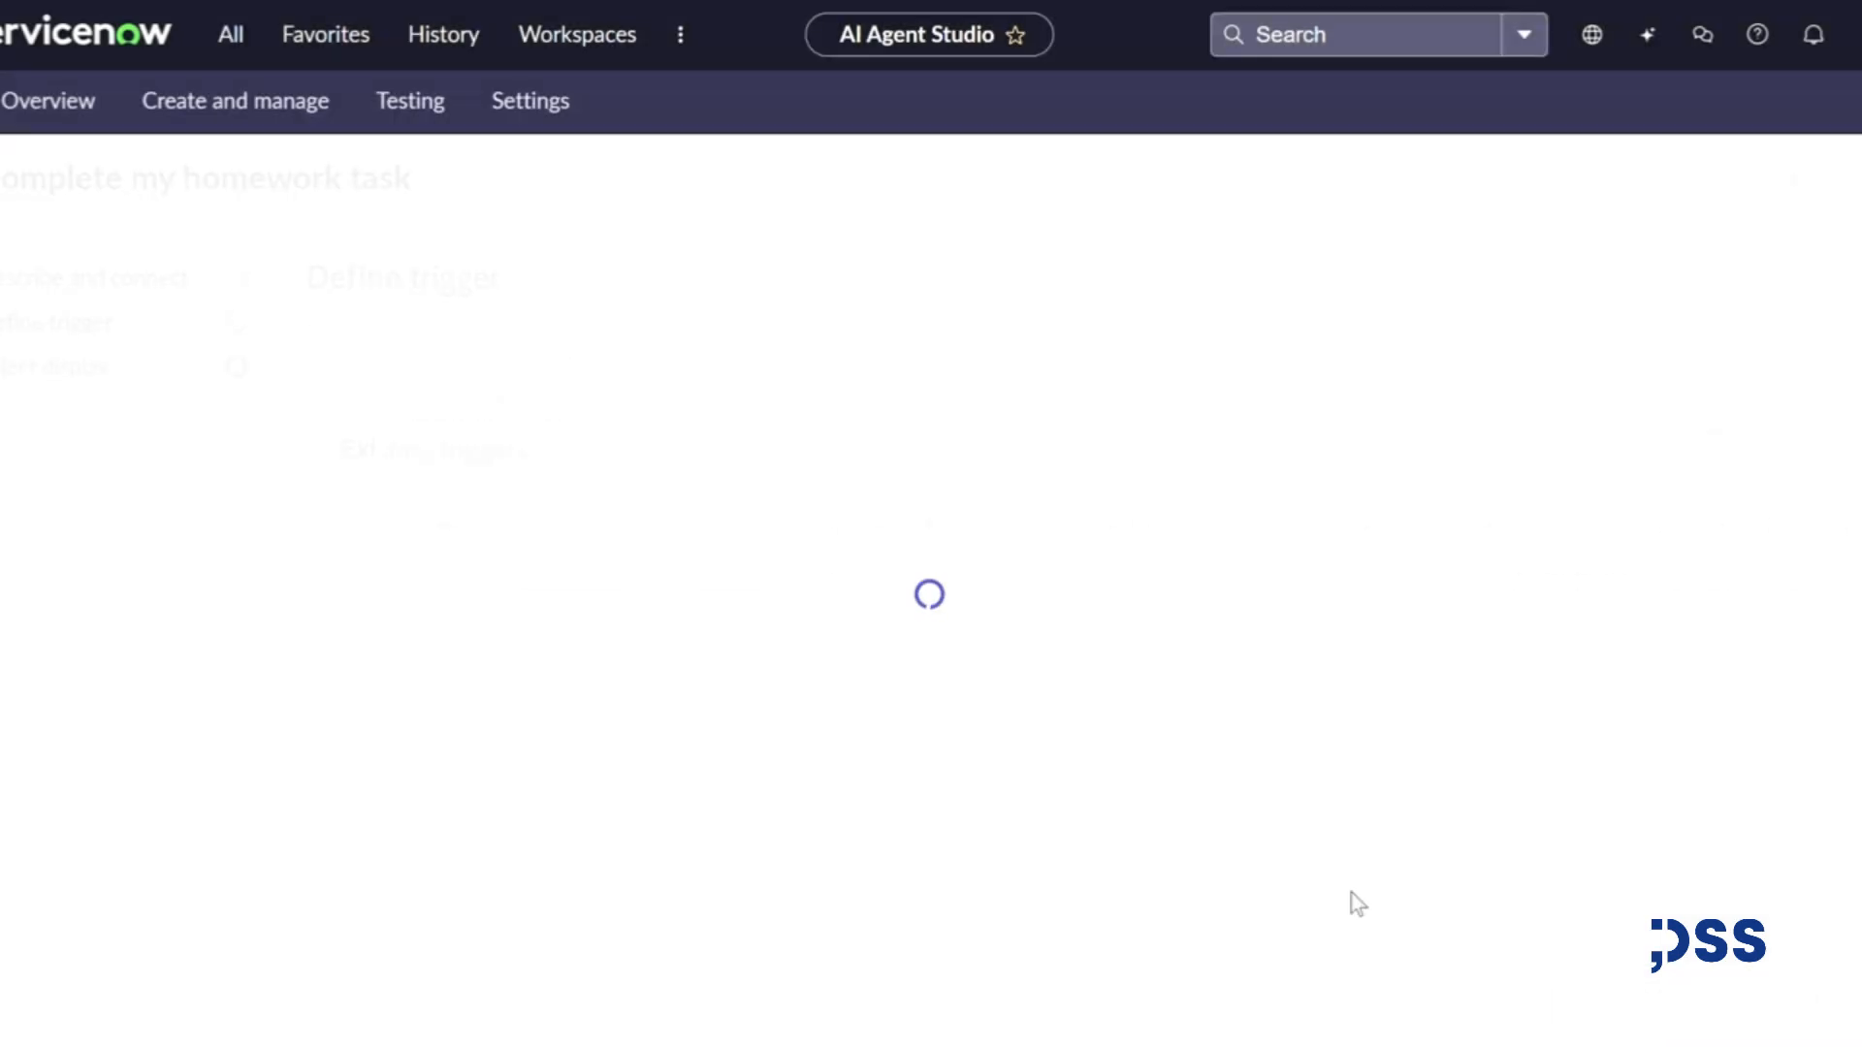
- Continue to the display settings, keep the Now Assist panel enabled and save the use case for testing
{"action": "left_click", "coordinate": [1756, 1011]}
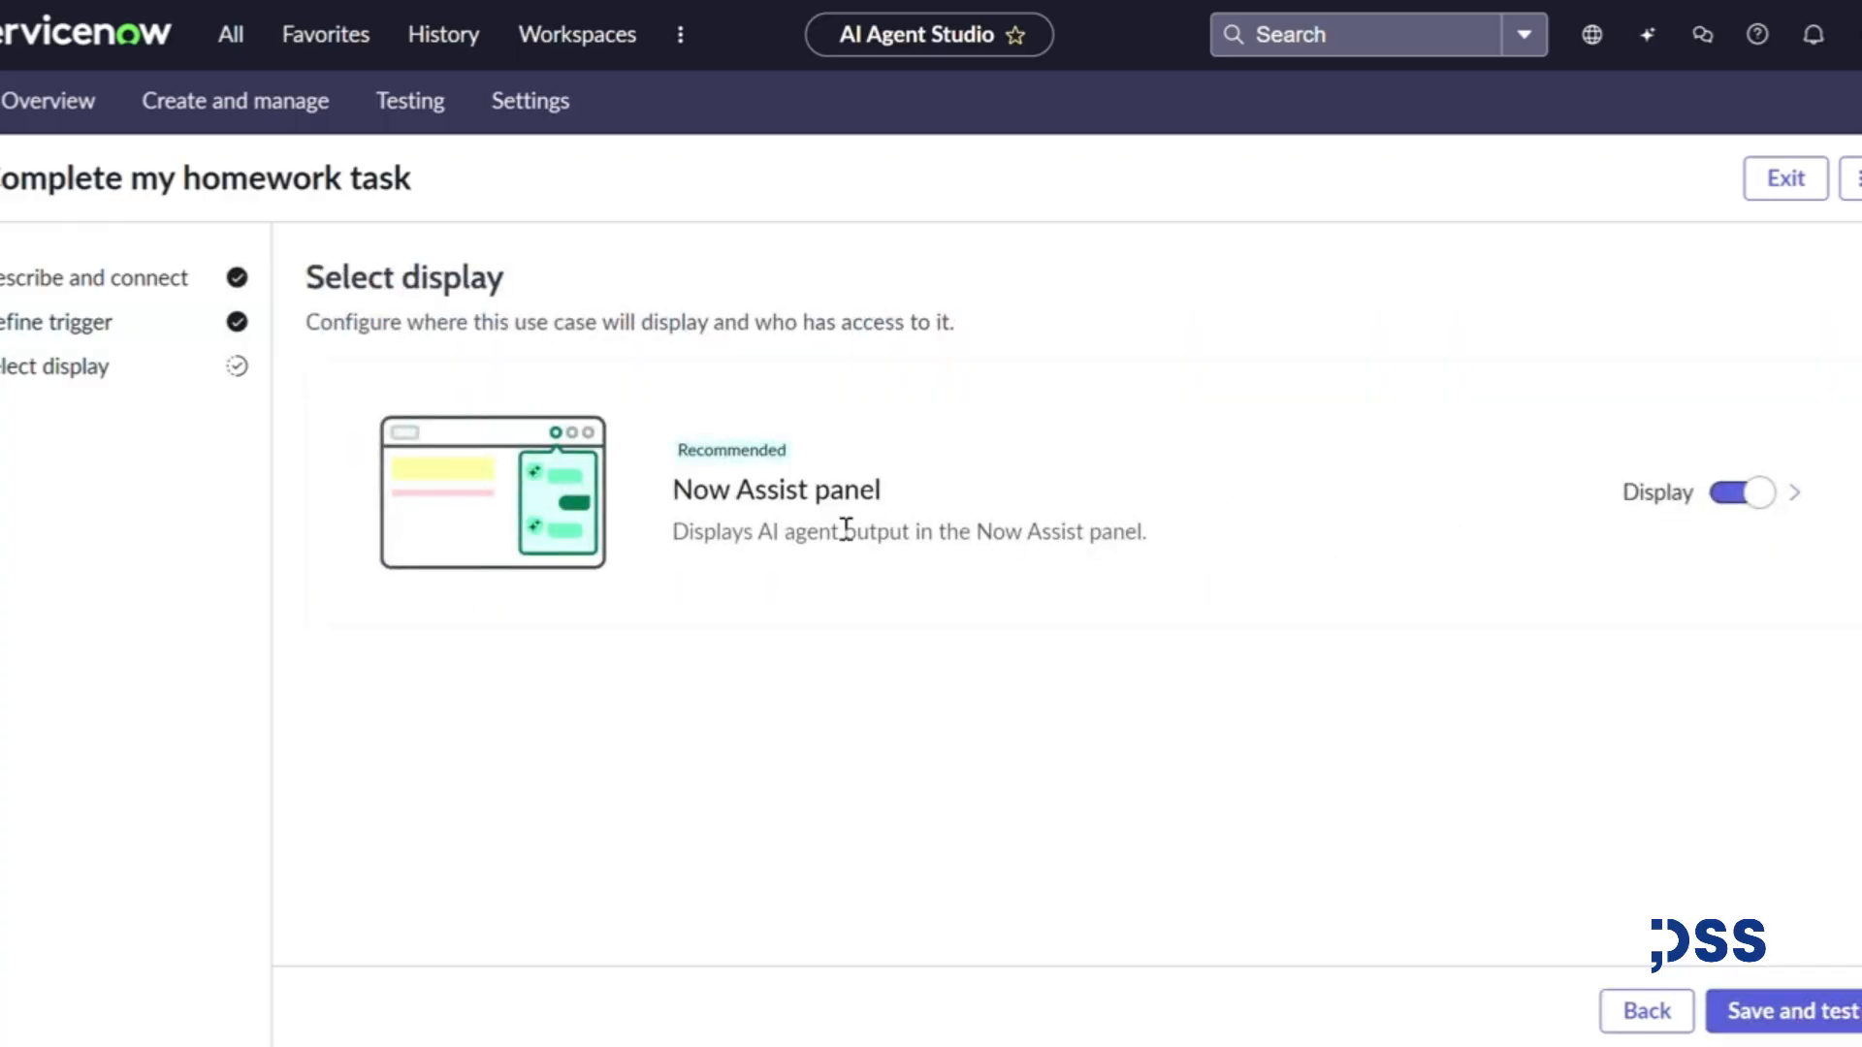
{"action": "left_click", "coordinate": [1806, 1016]}
- Copy the homework record's subject "First Homework" into the use case's test task and start the test
{"action": "left_click", "coordinate": [215, 629]}
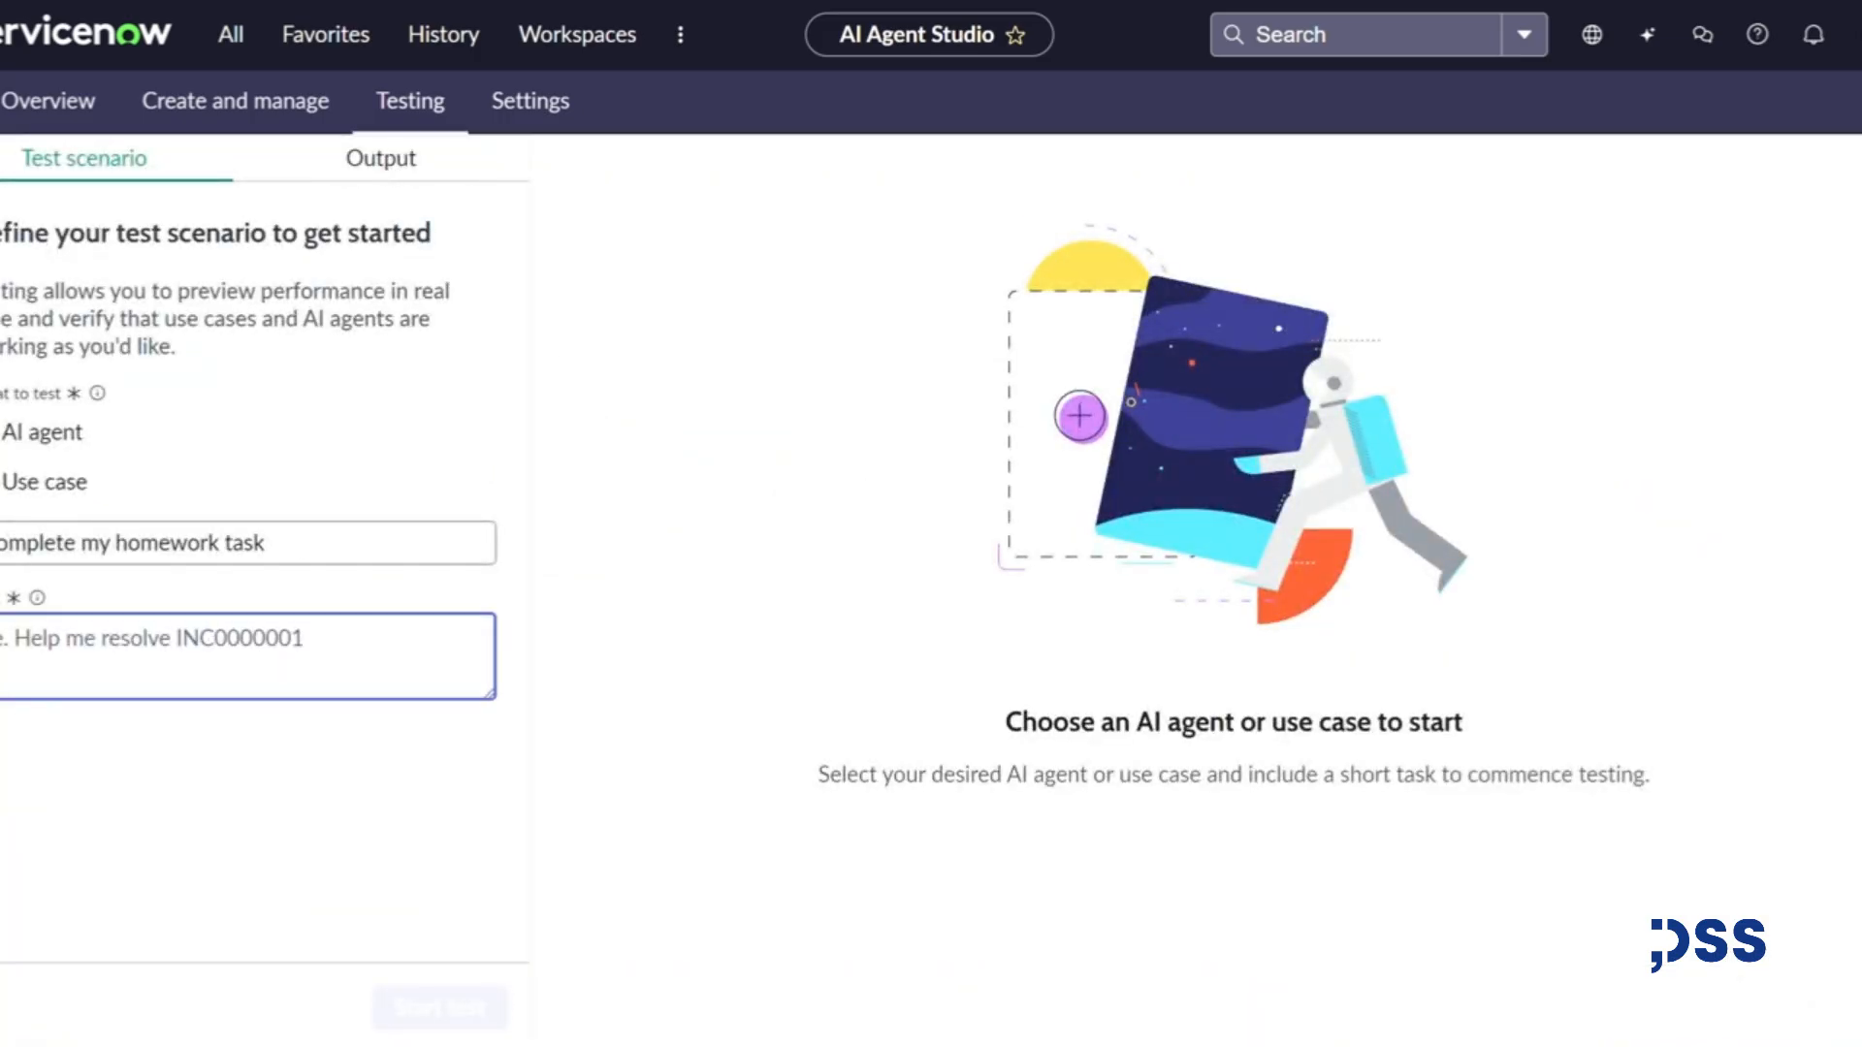
{"action": "left_click", "coordinate": [737, 2]}
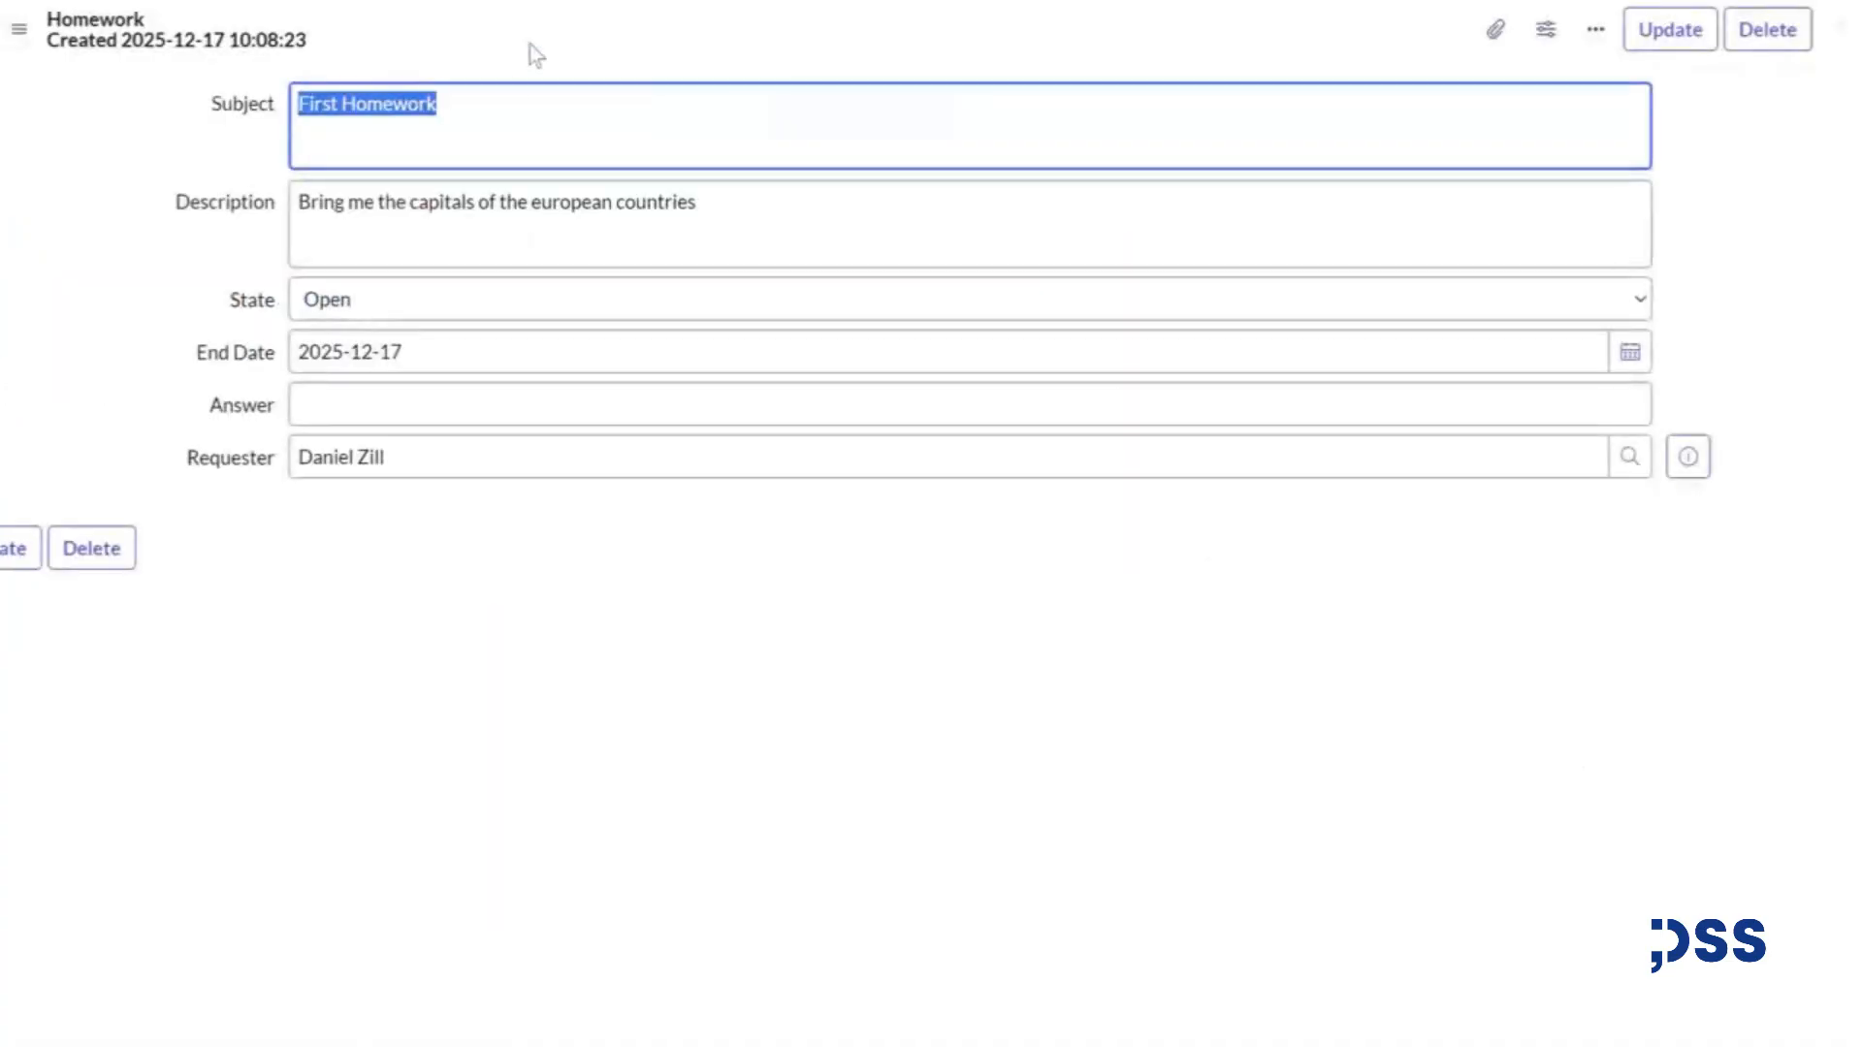
{"action": "left_click", "coordinate": [491, 116]}
{"action": "key", "text": "ctrl+a"}
{"action": "key", "text": "ctrl+c"}
{"action": "key", "text": "ctrl+shift+Tab"}
{"action": "key", "text": "ctrl+v"}
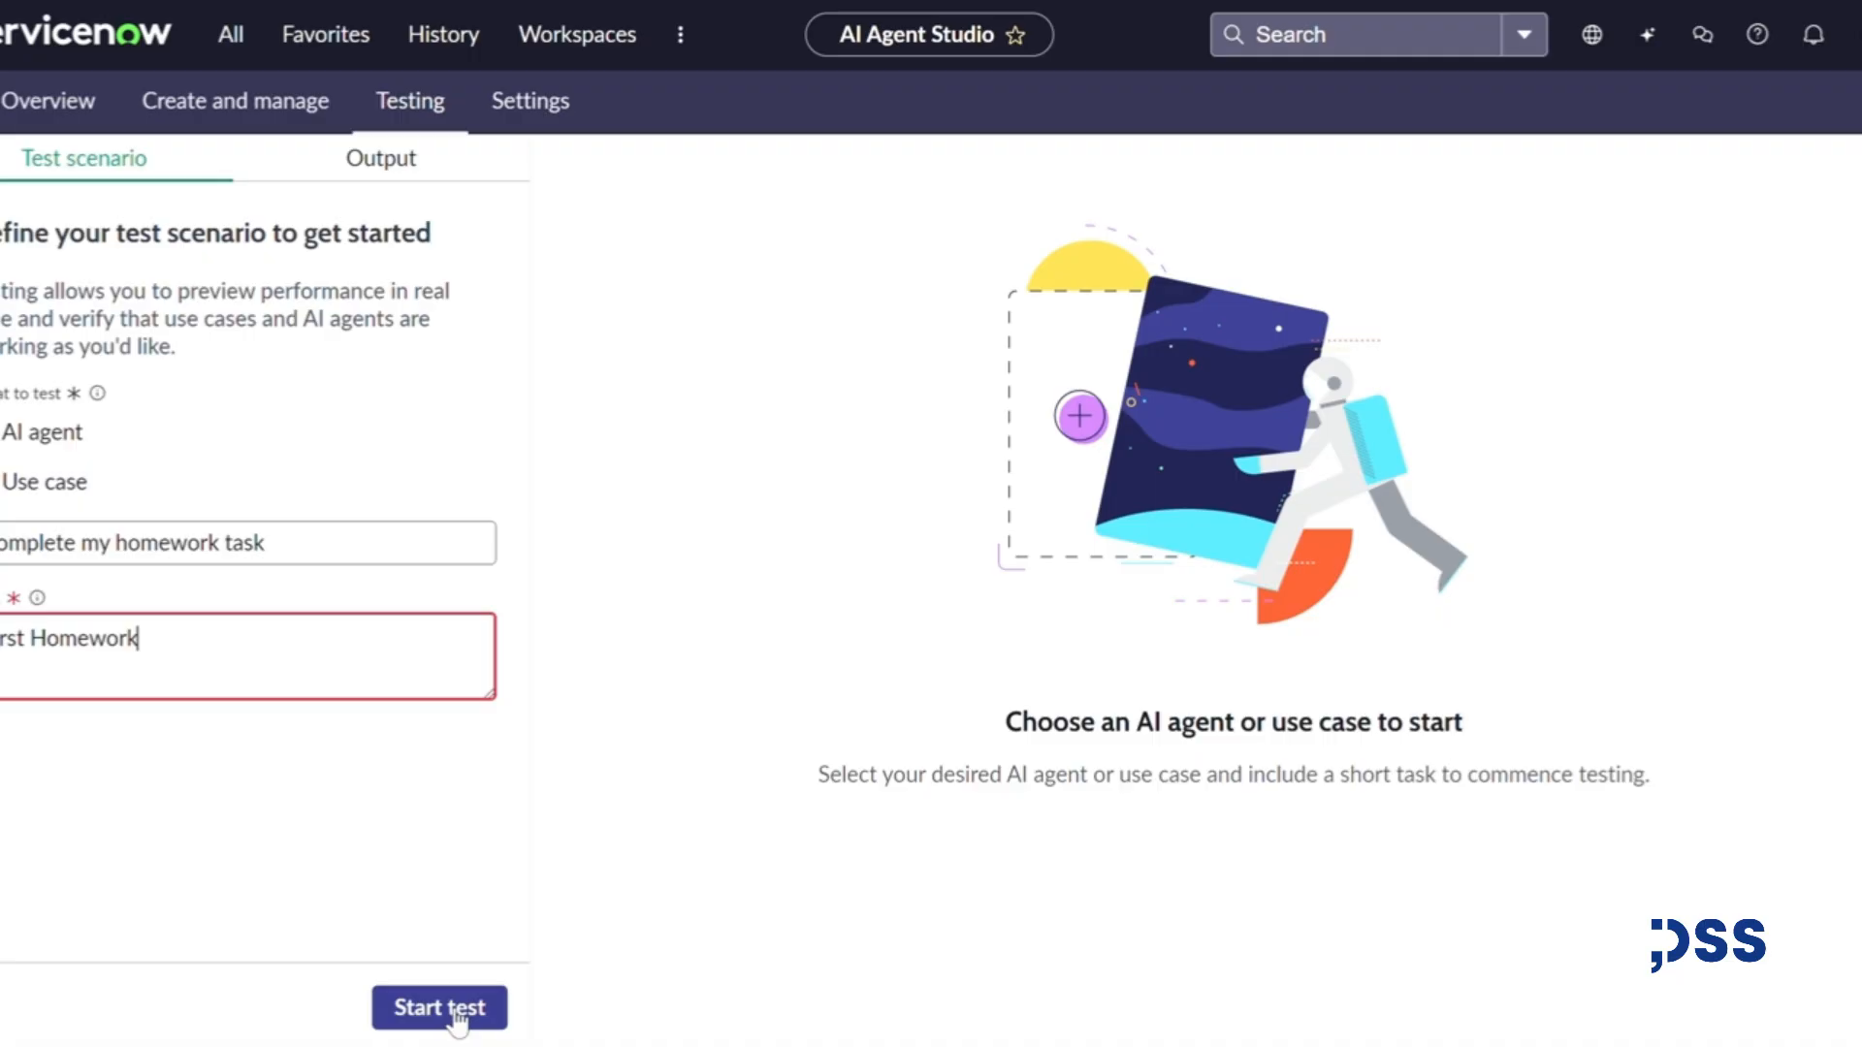
{"action": "left_click", "coordinate": [456, 1014]}
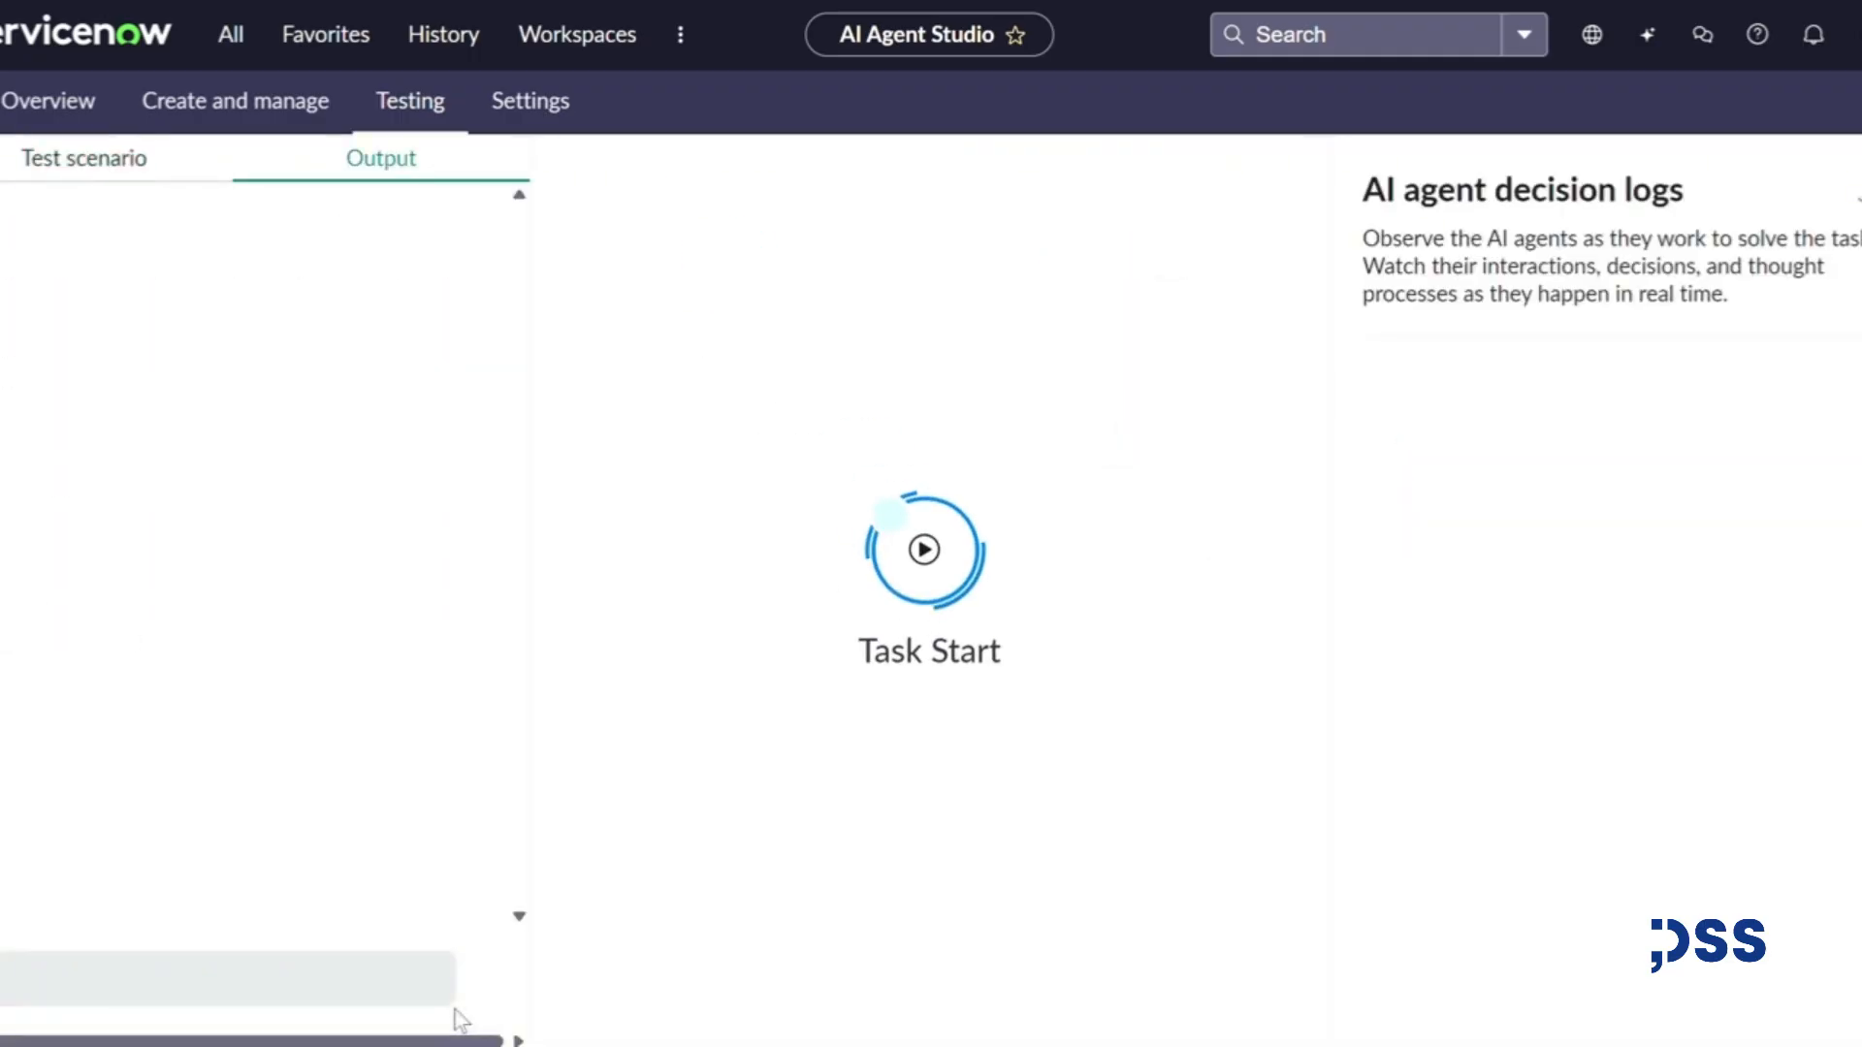